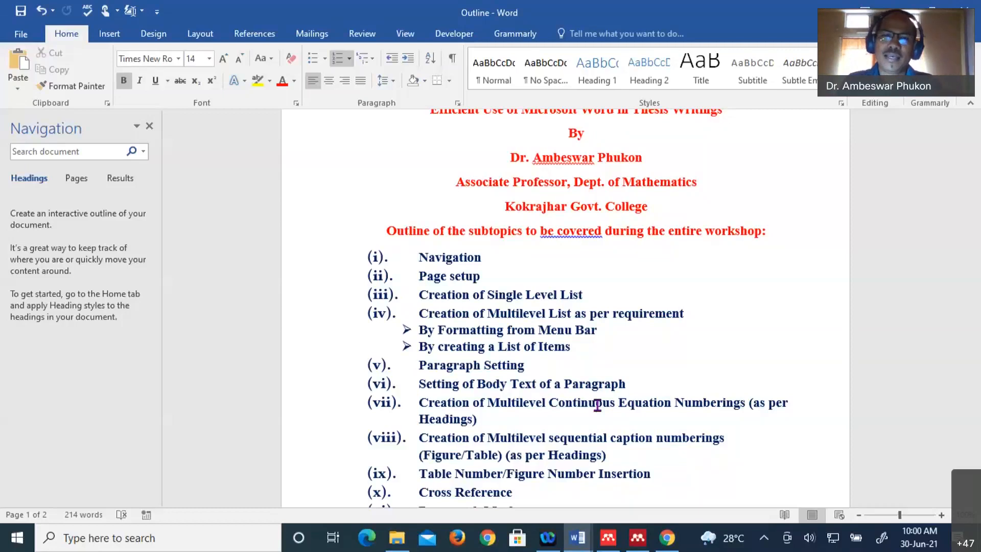
- Switch to the Sample_3_30_06_21 document and view its Chapter 1 INTRODUCTION page
scroll(598, 404, "down", 2)
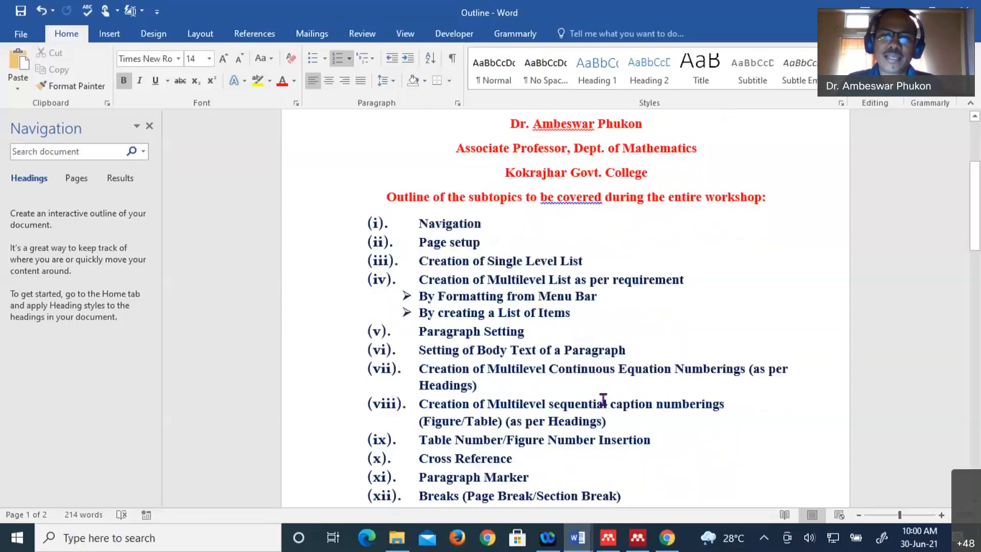
scroll(603, 400, "down", 1)
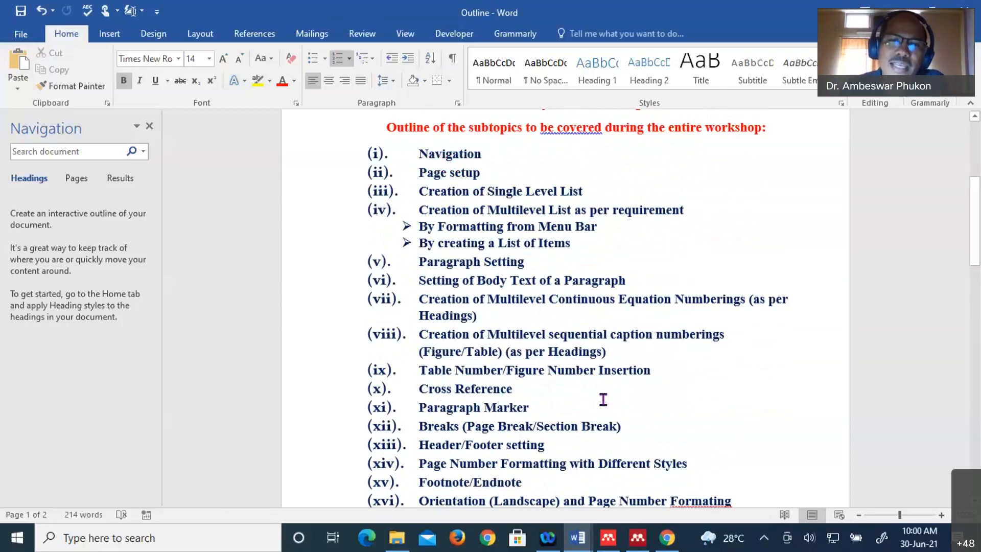
scroll(603, 400, "down", 2)
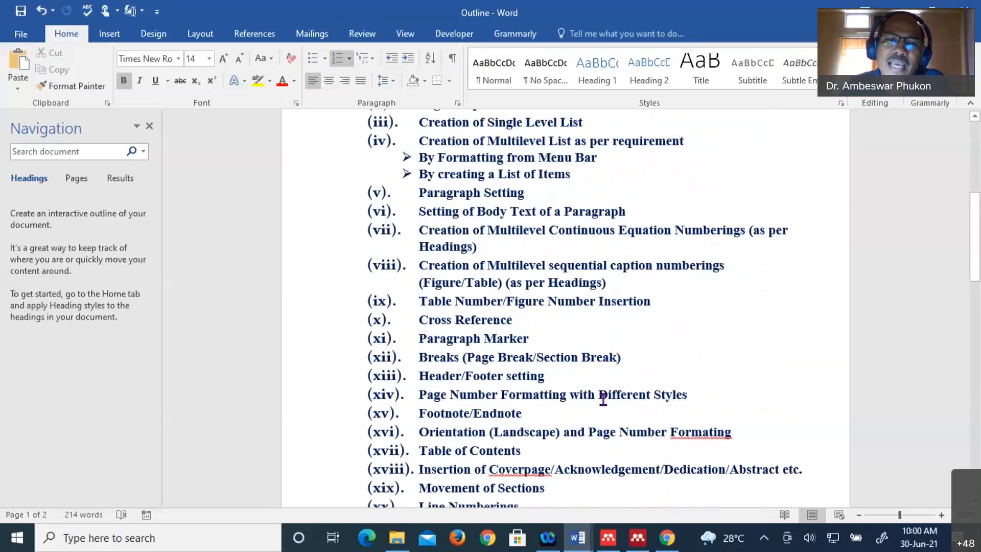
scroll(603, 400, "down", 2)
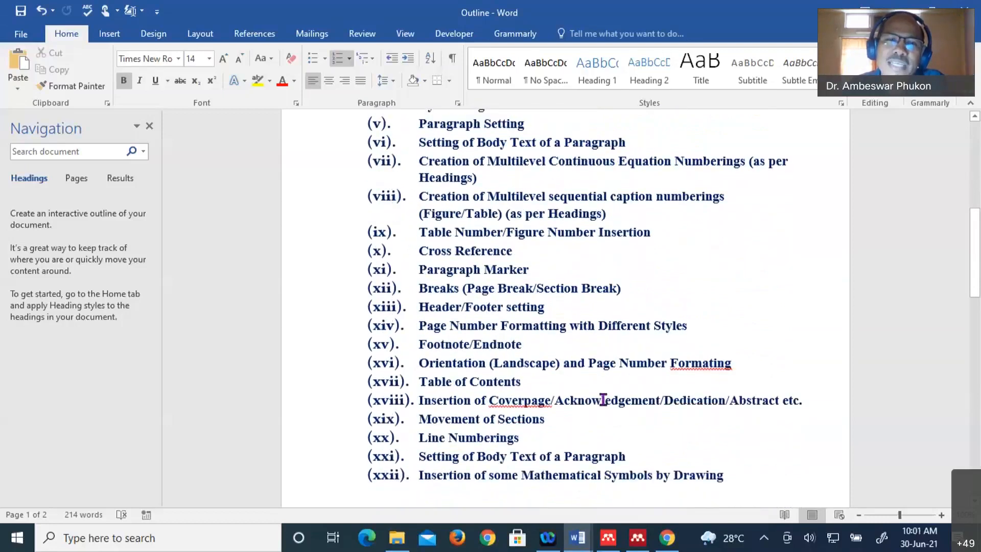
scroll(603, 399, "down", 1)
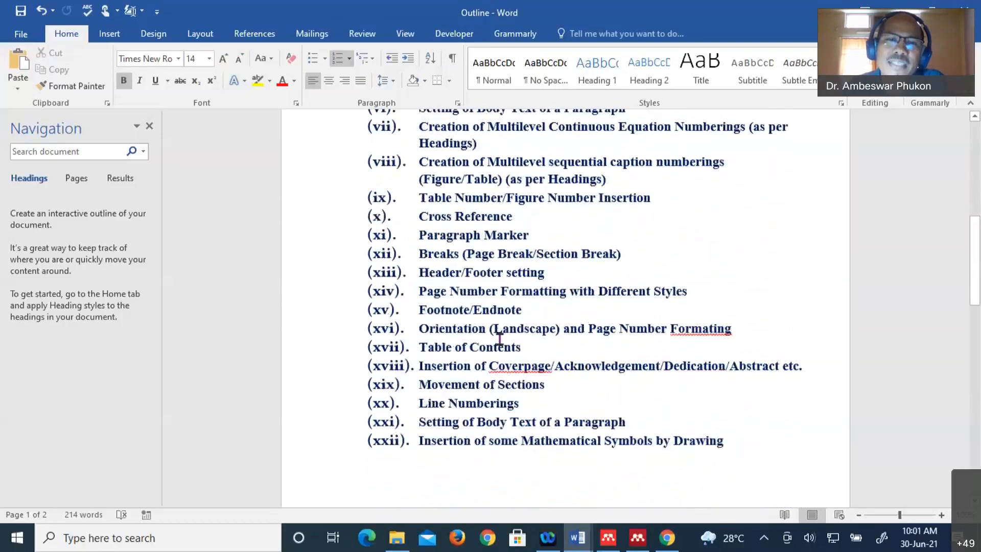
scroll(493, 346, "down", 1)
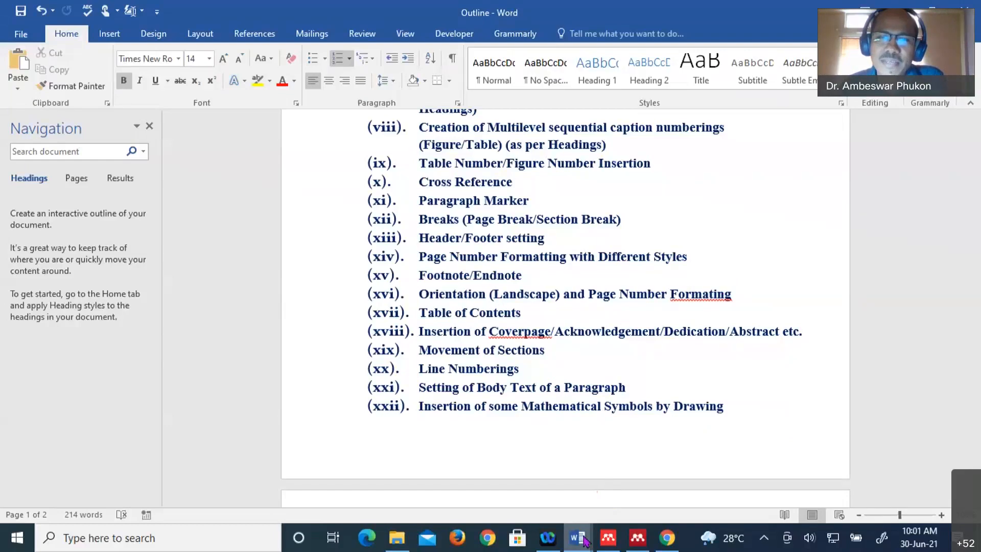
mouse_move(584, 540)
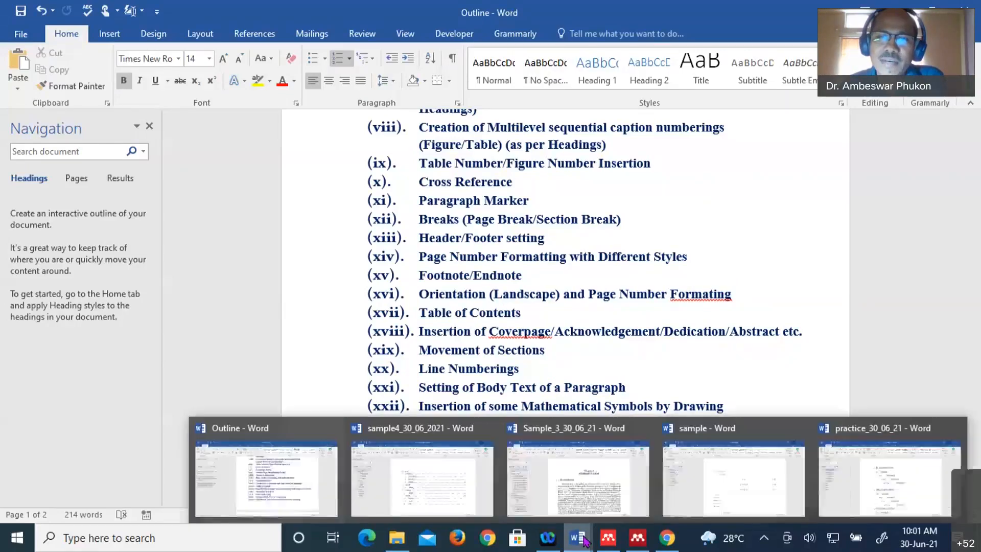
left_click(574, 486)
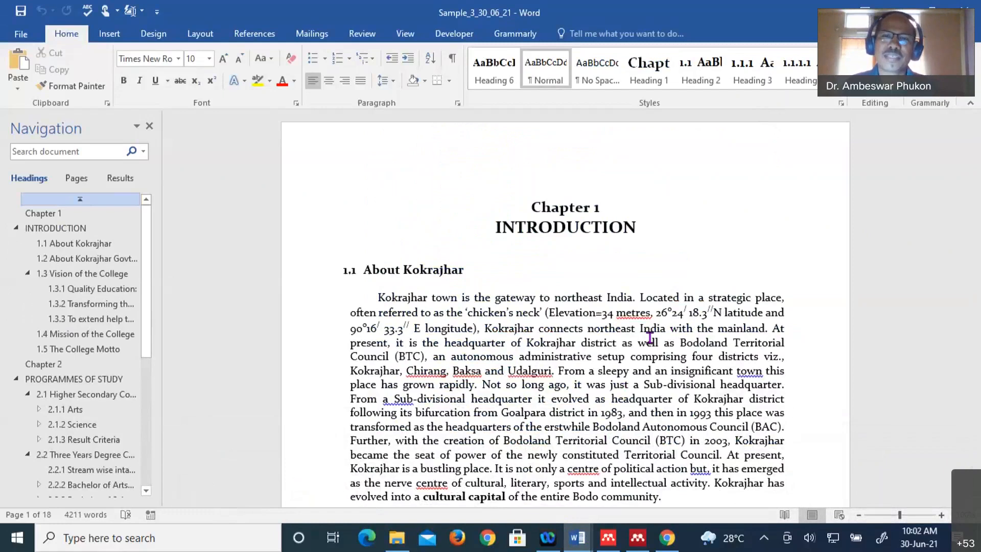
scroll(608, 343, "down", 4)
scroll(608, 350, "down", 7)
scroll(607, 344, "up", 11)
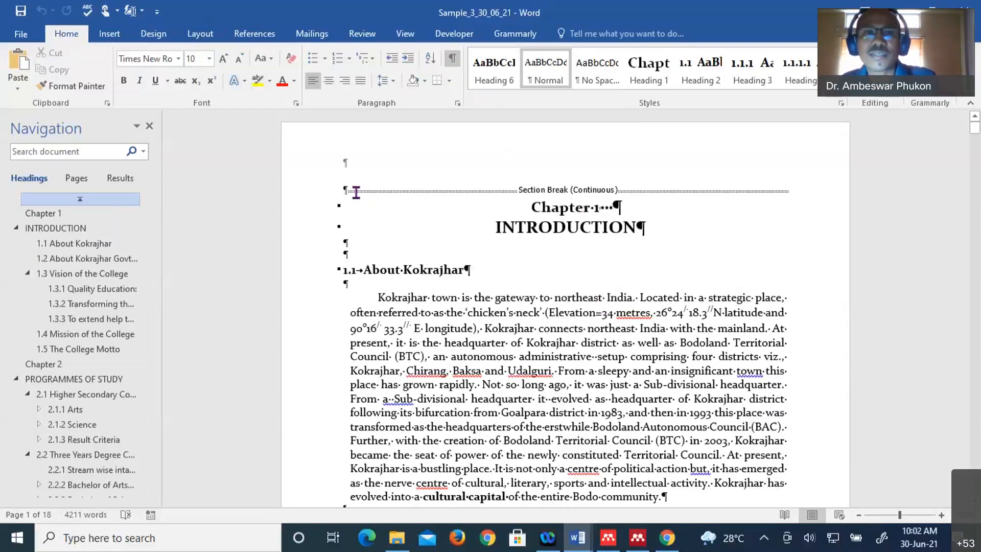
- Delete the empty paragraph and the continuous section break above Chapter 1 INTRODUCTION
key("Delete")
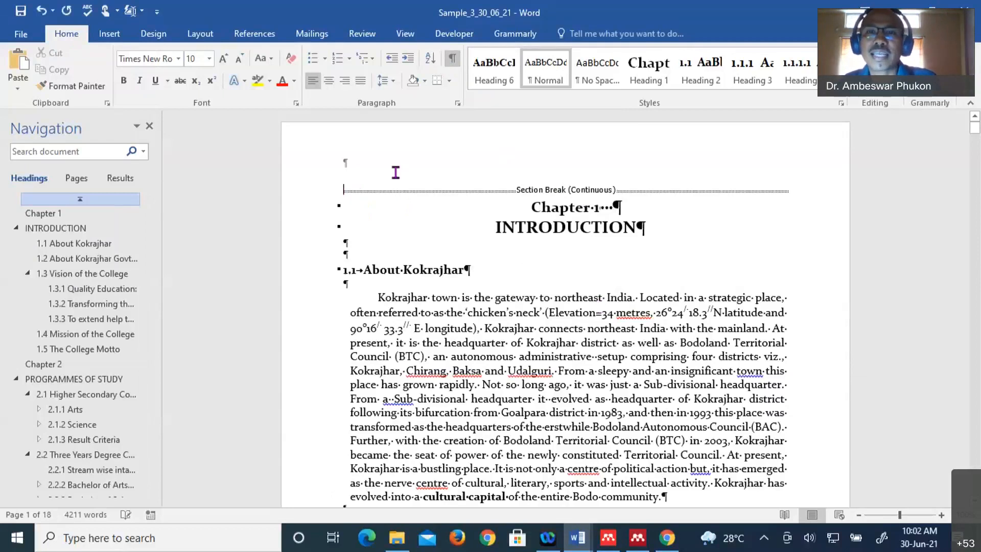
left_click_drag(758, 190, 792, 185)
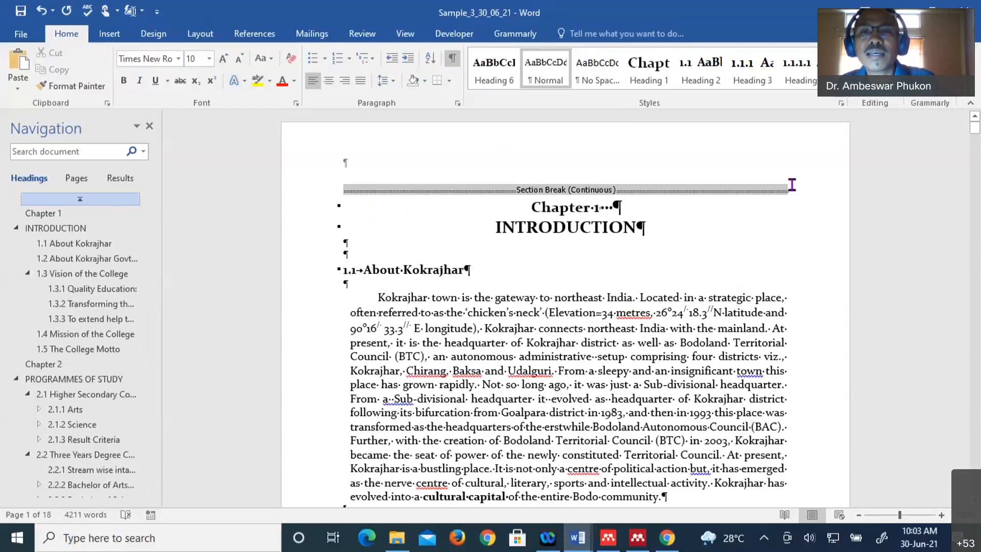
key("Delete")
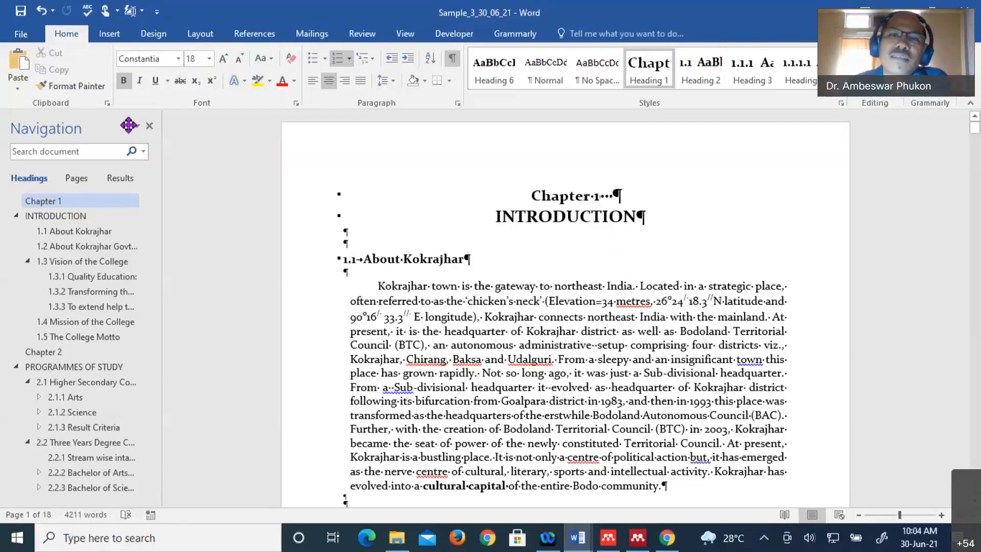
- Insert a Next Page section break before Chapter 1 to create a blank first page
left_click(194, 35)
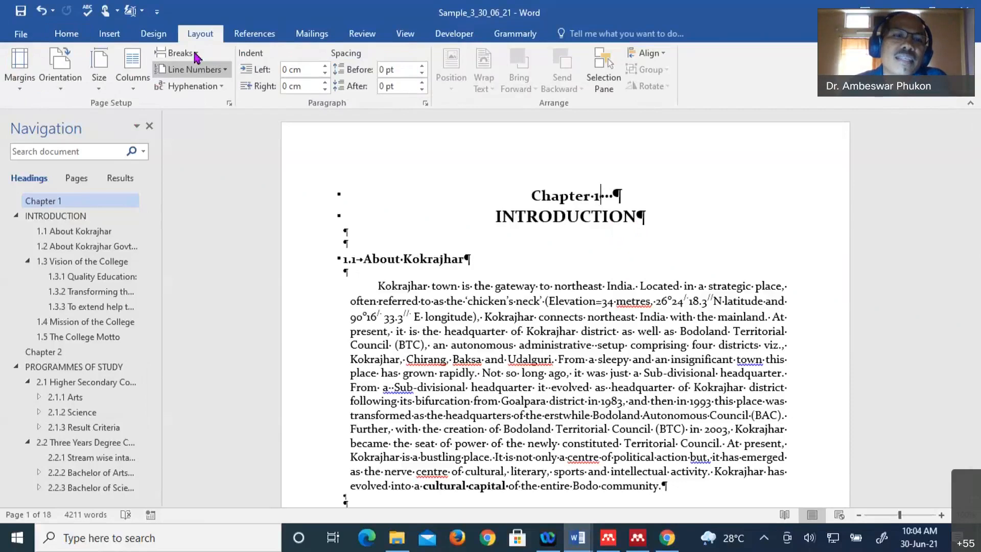
left_click(179, 53)
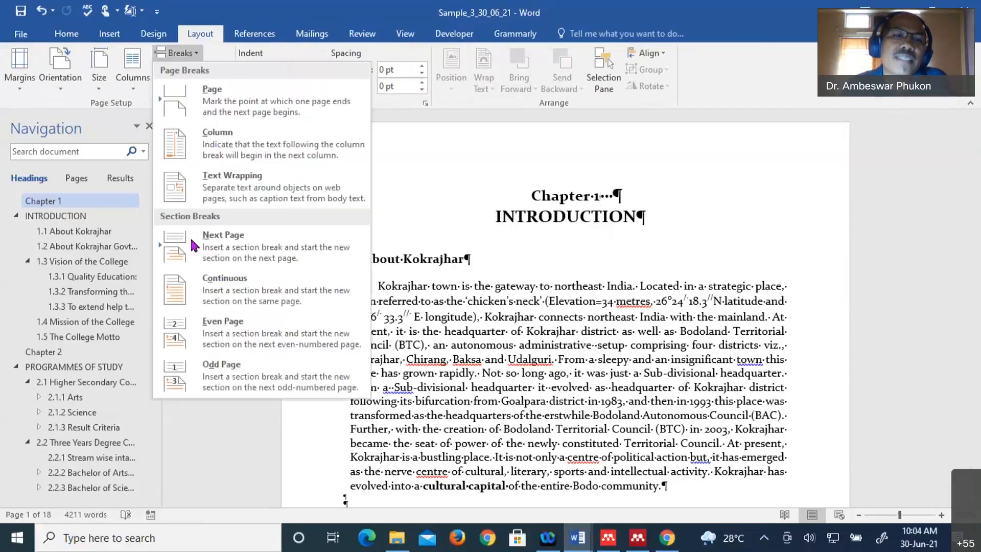
left_click(218, 244)
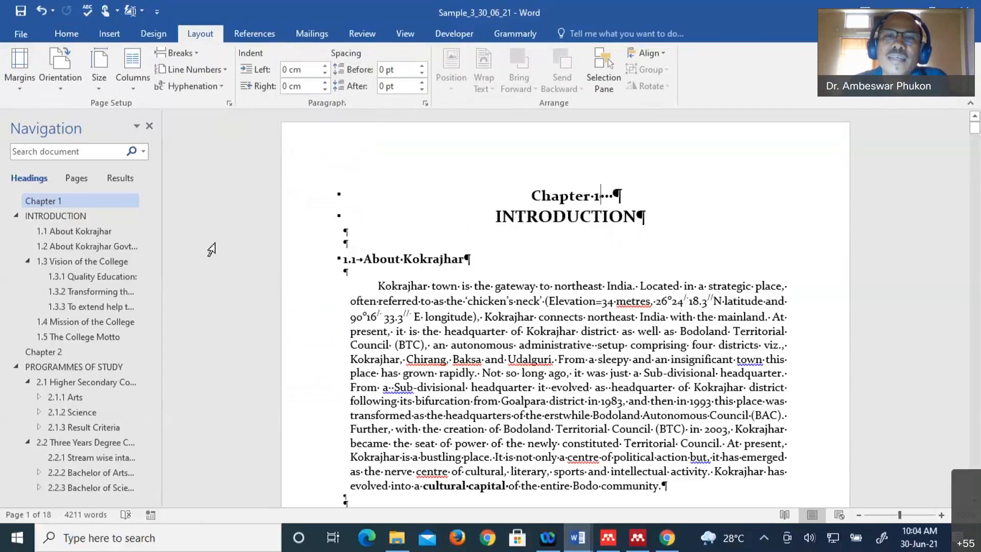
scroll(394, 261, "up", 3)
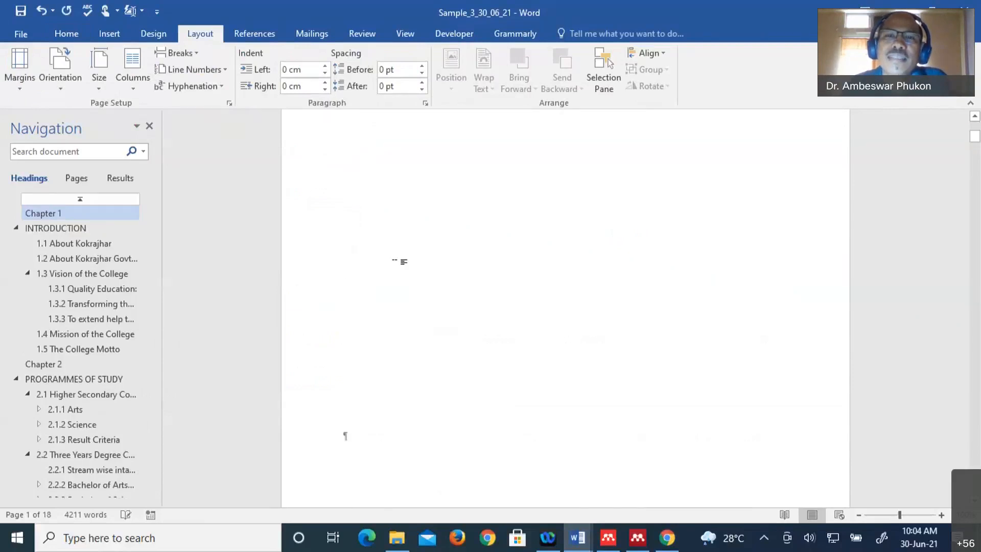
scroll(403, 261, "up", 1)
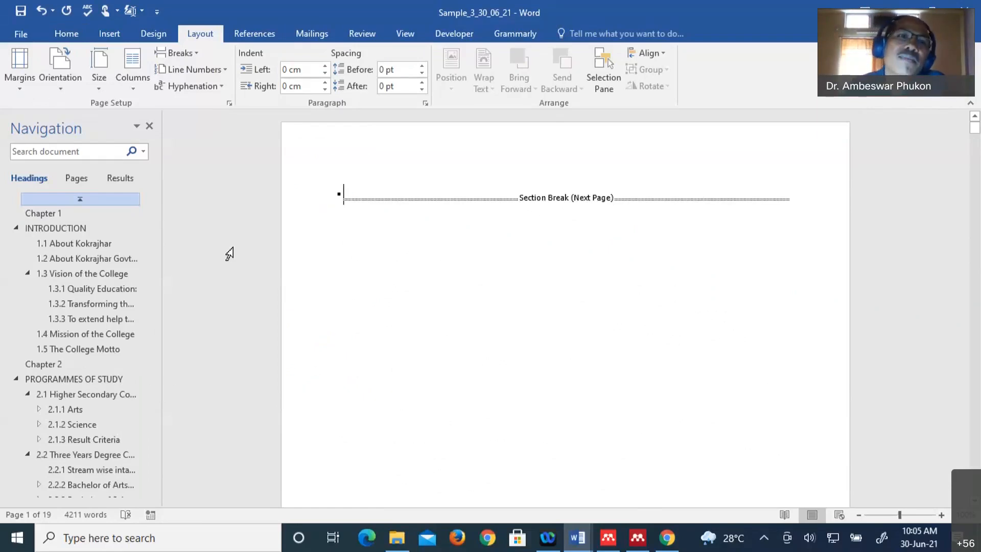
- Open the References Table of Contents gallery showing Automatic Table 1, Automatic Table 2 and Manual Table
left_click(257, 37)
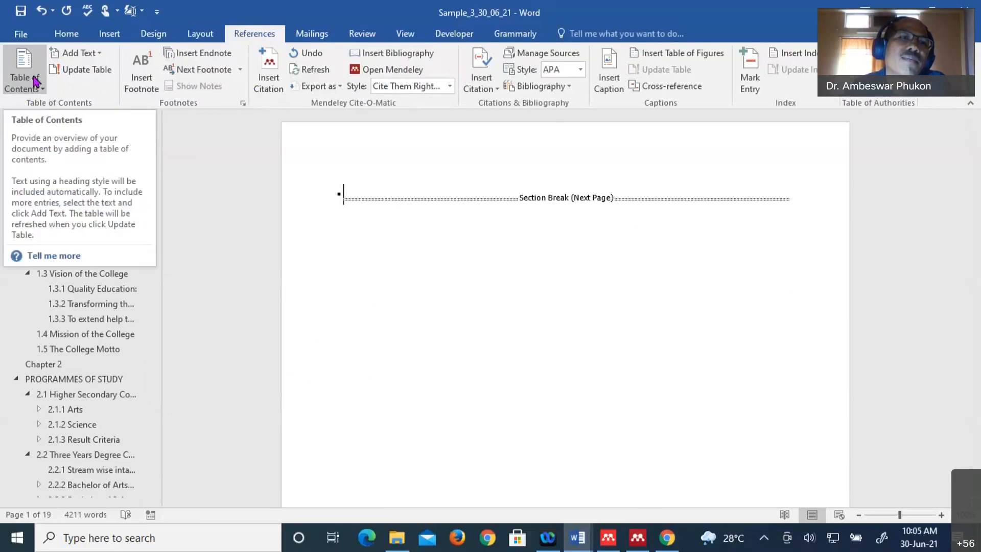
left_click(42, 90)
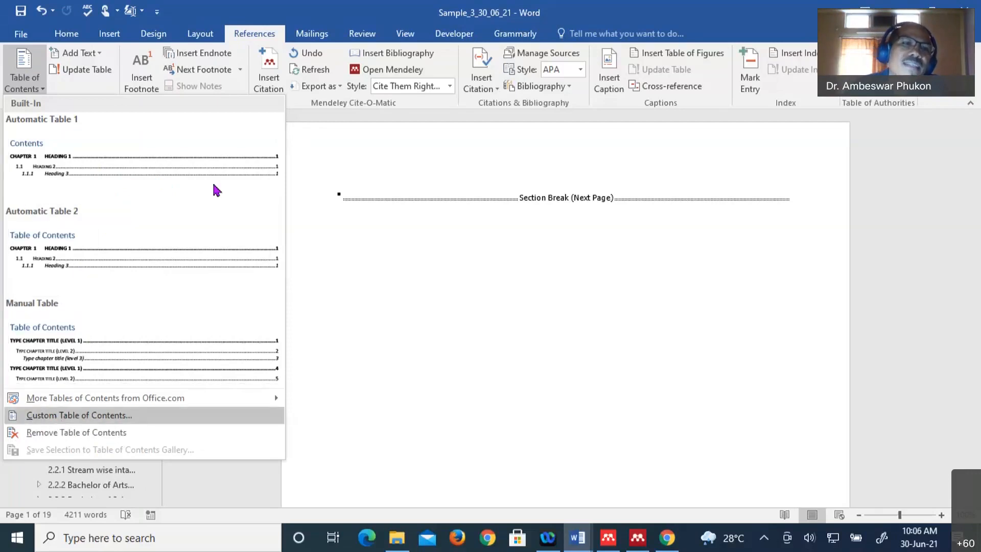
left_click(119, 171)
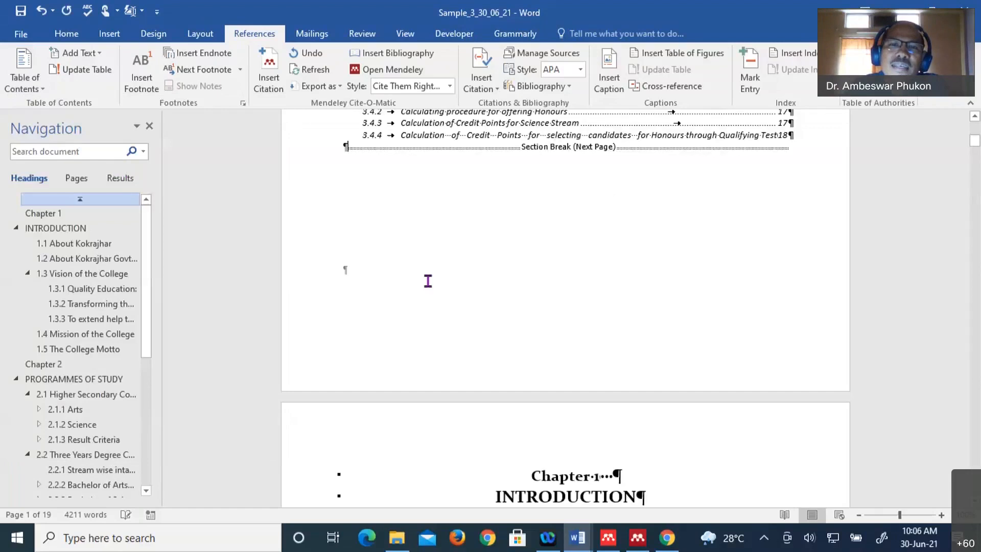
scroll(428, 281, "up", 3)
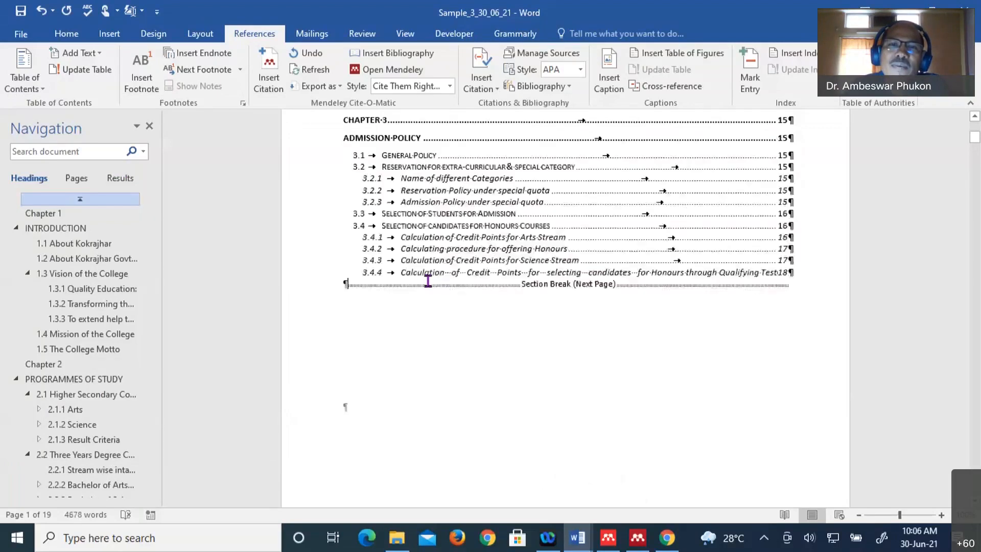
scroll(428, 281, "down", 8)
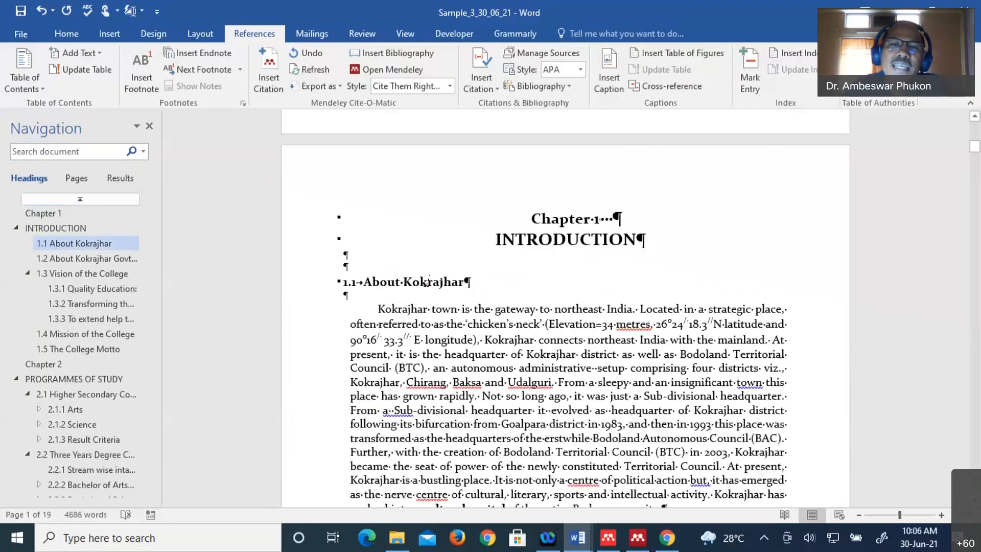
scroll(428, 281, "up", 10)
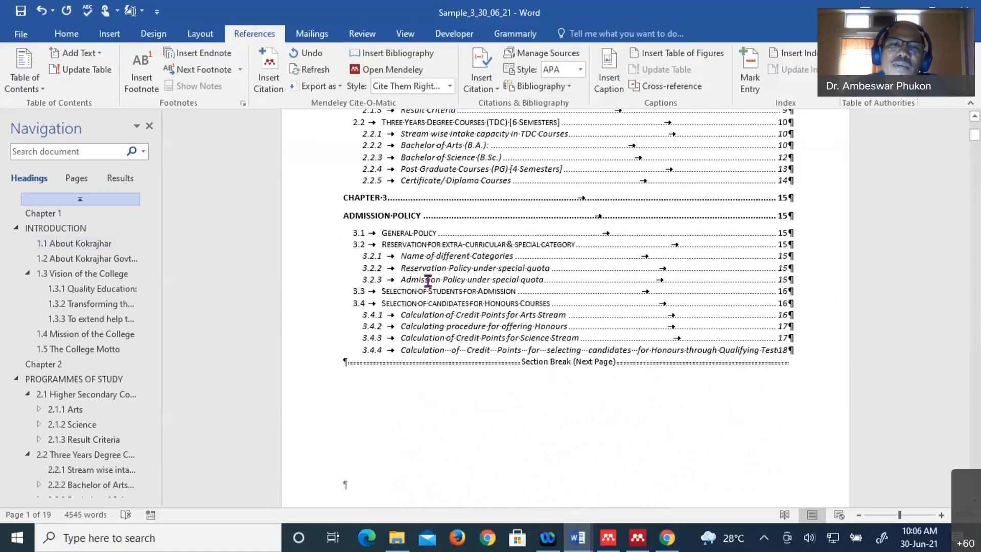
scroll(428, 280, "up", 5)
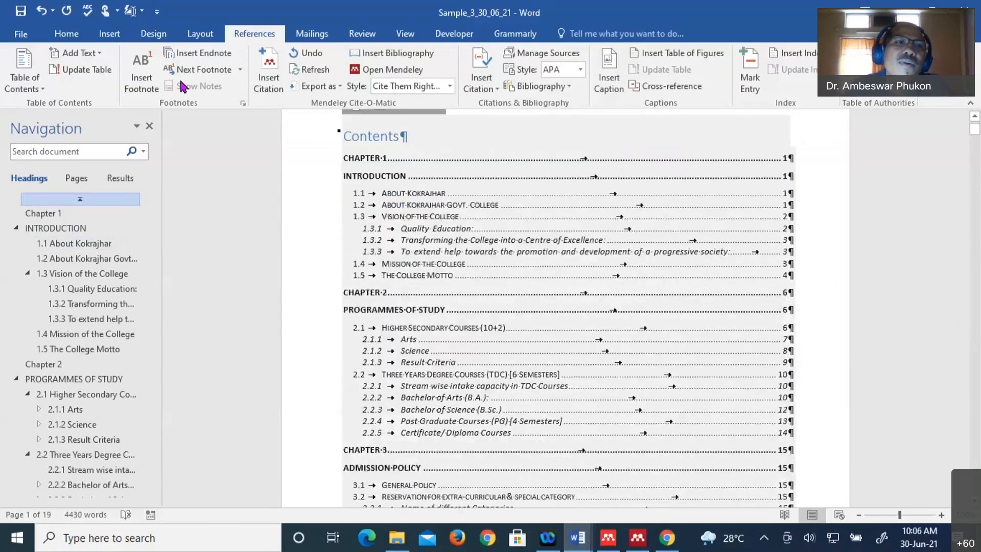
left_click(66, 34)
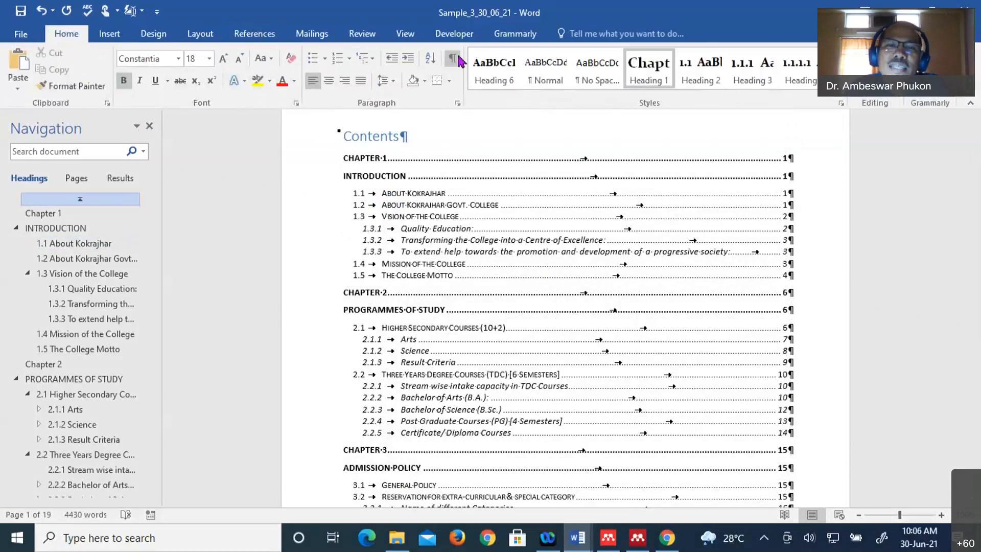
left_click(453, 59)
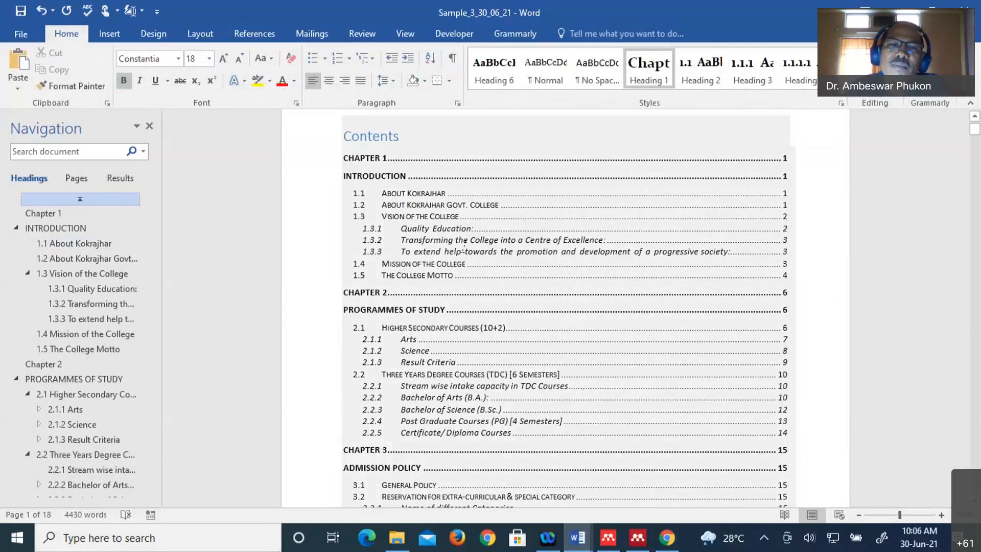
scroll(491, 280, "up", 1)
scroll(492, 280, "down", 6)
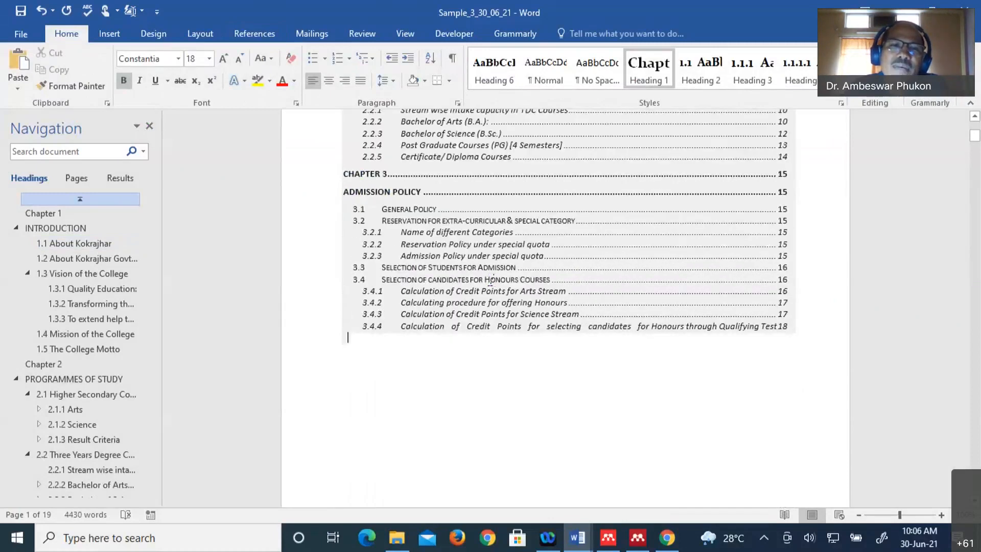
scroll(491, 280, "down", 1)
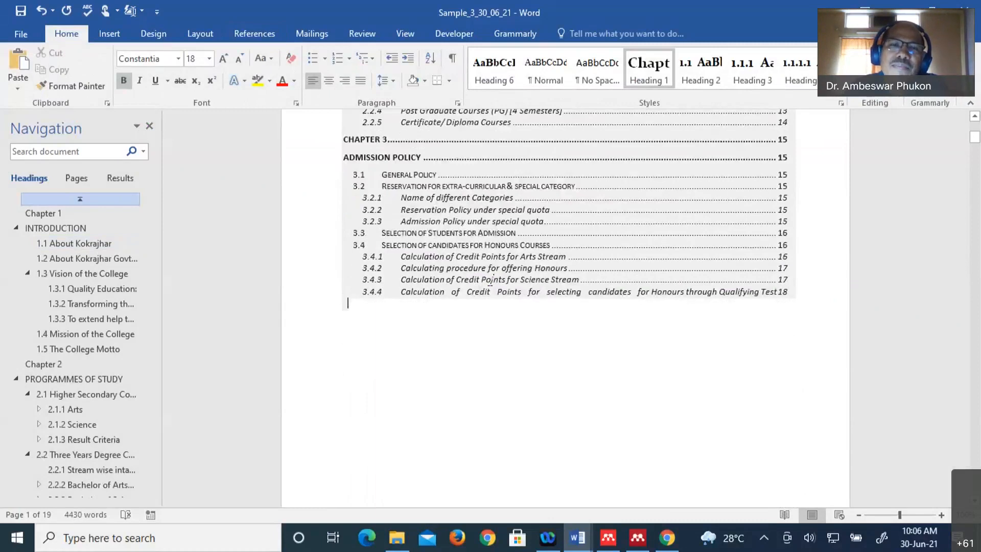
scroll(492, 279, "up", 5)
scroll(491, 285, "up", 4)
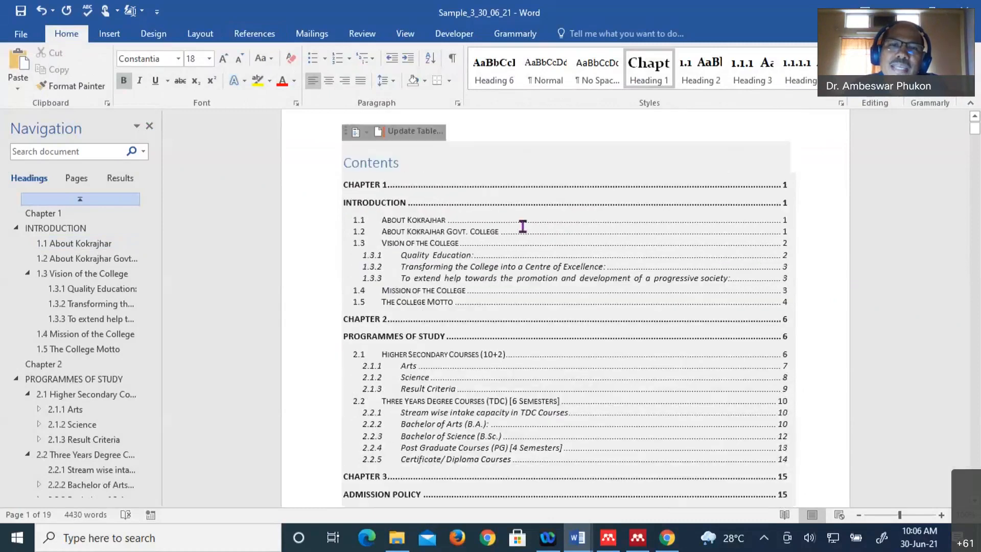
scroll(522, 227, "up", 1)
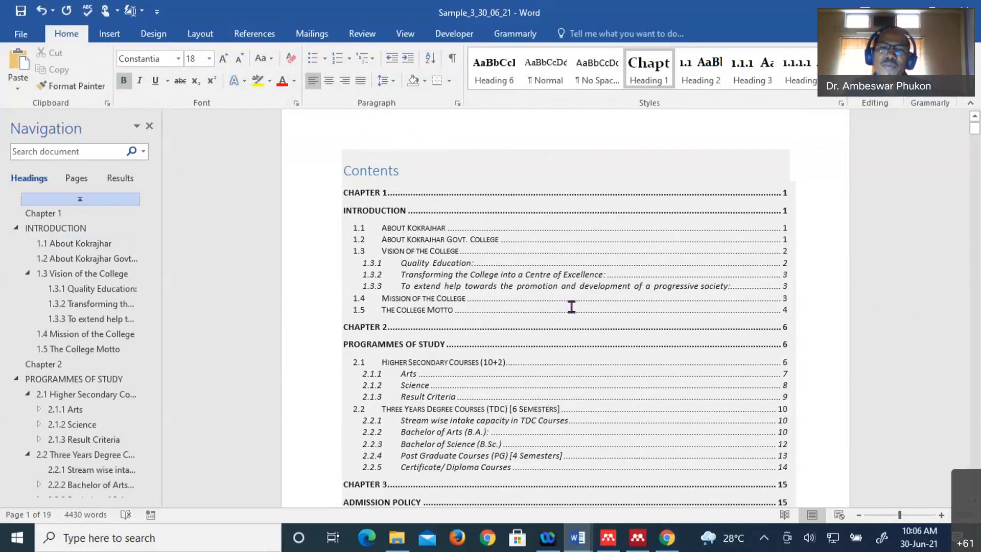
scroll(571, 306, "down", 6)
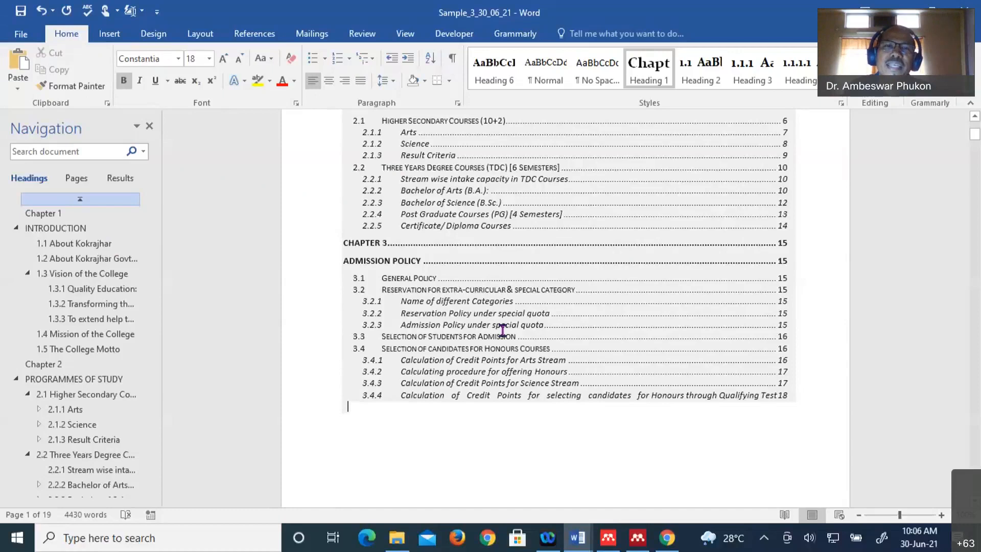
scroll(417, 195, "up", 5)
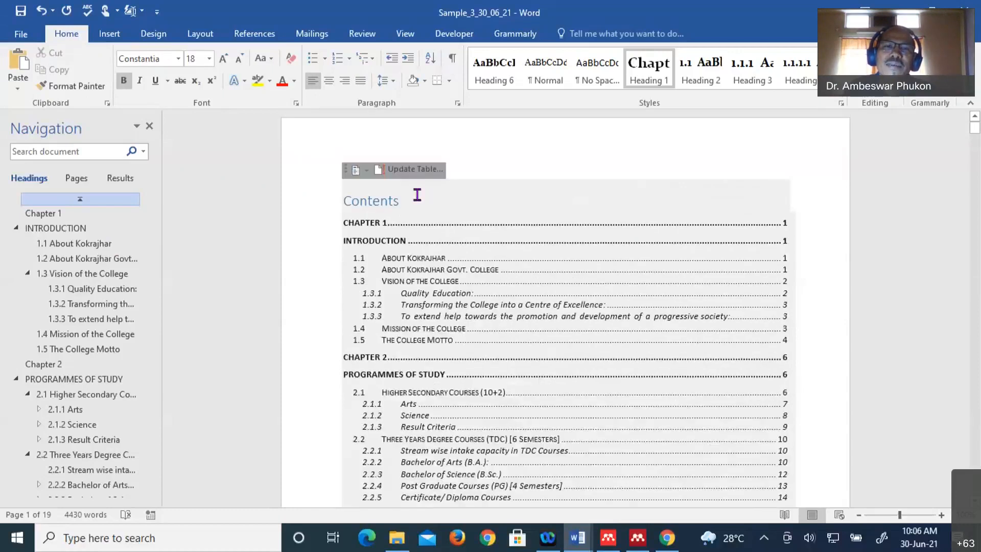
scroll(404, 214, "up", 1)
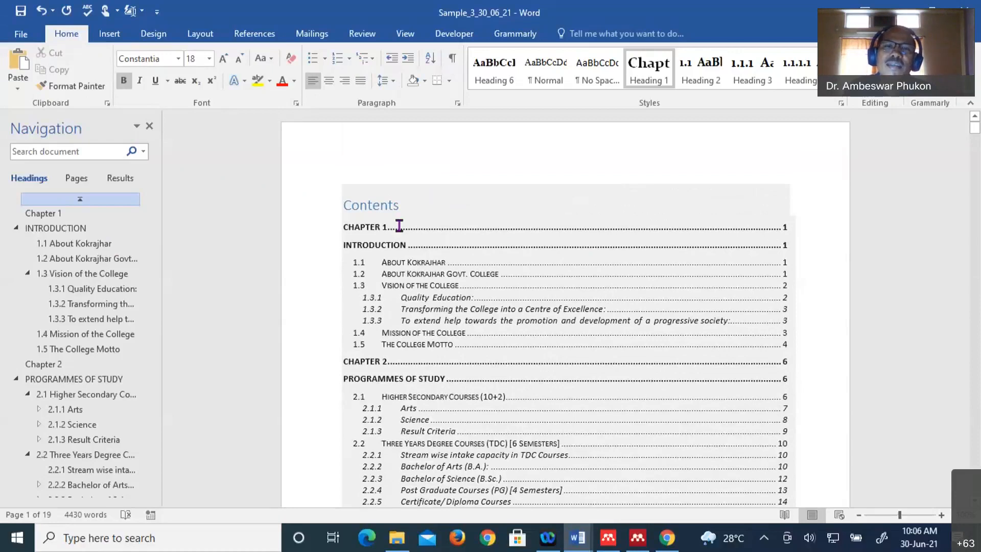
- Open the Update Table of Contents dialog from the contents field
left_click(418, 273)
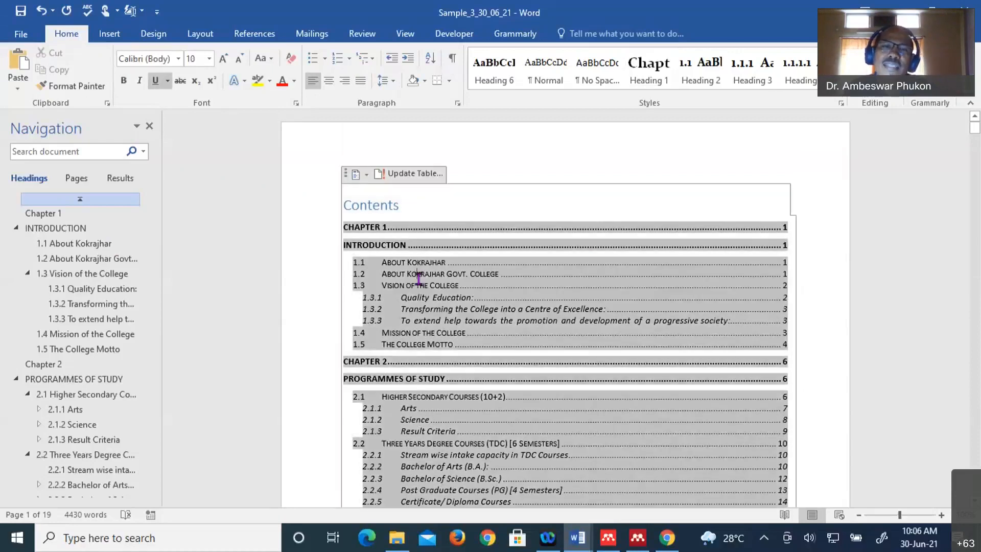
left_click(416, 174)
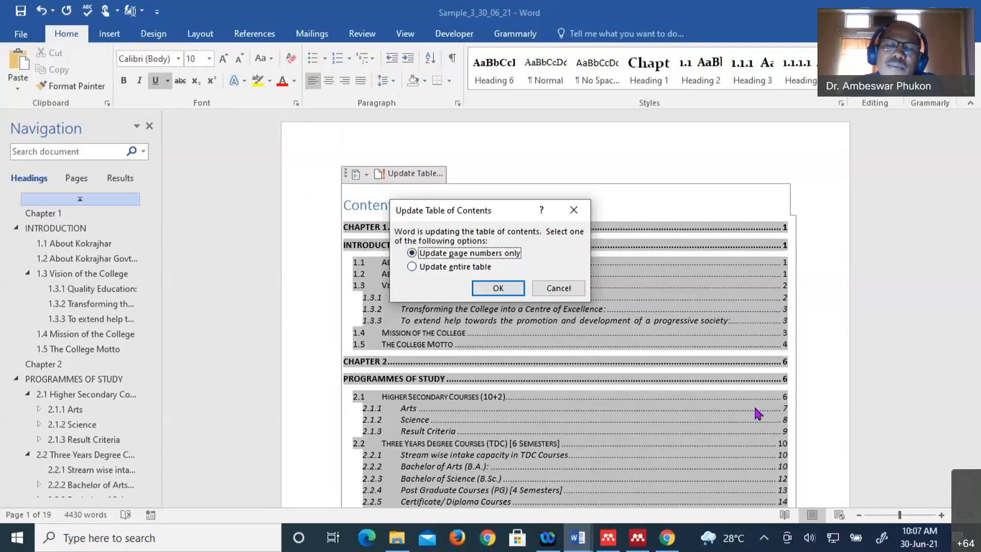
- Update only the table of contents page numbers, then scroll down to Chapter 1
left_click(412, 267)
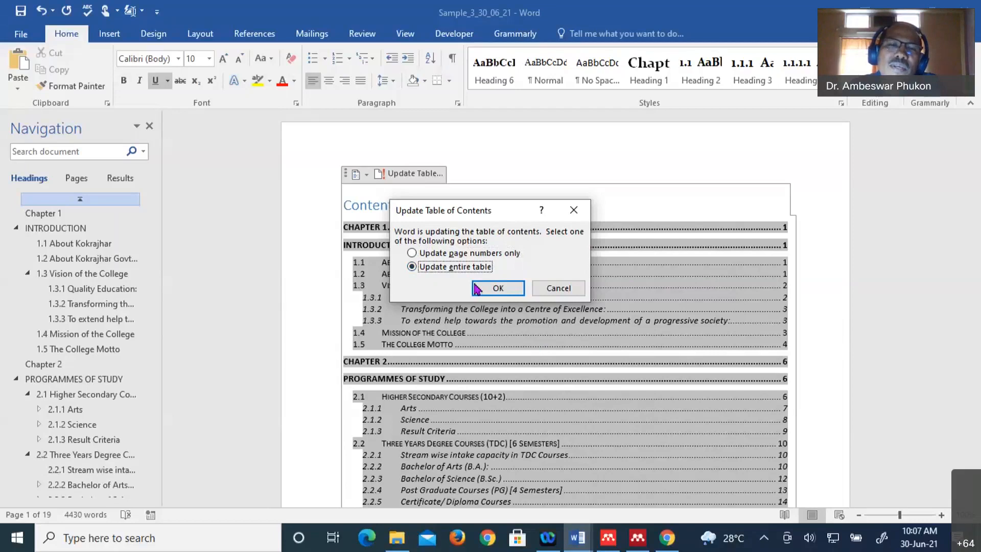
left_click(411, 253)
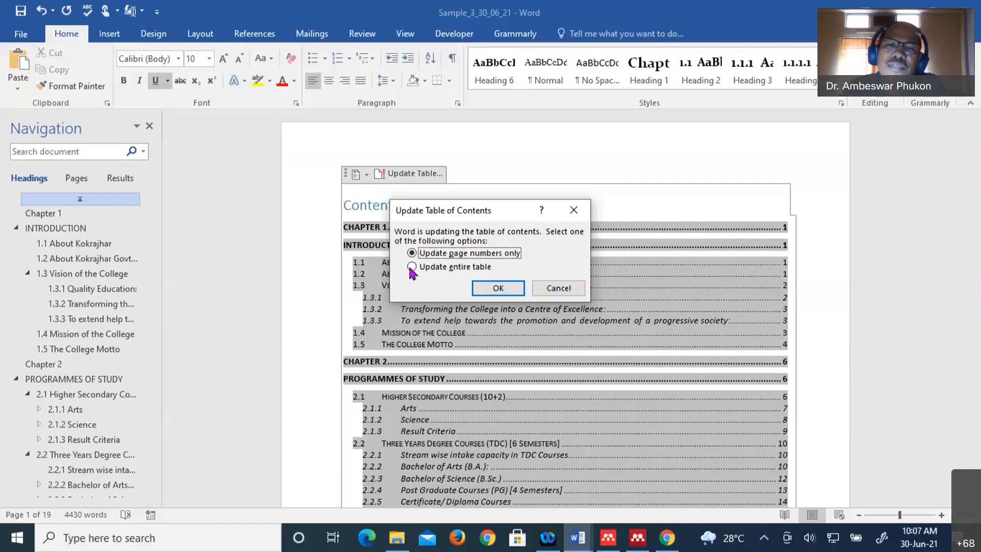
left_click(494, 285)
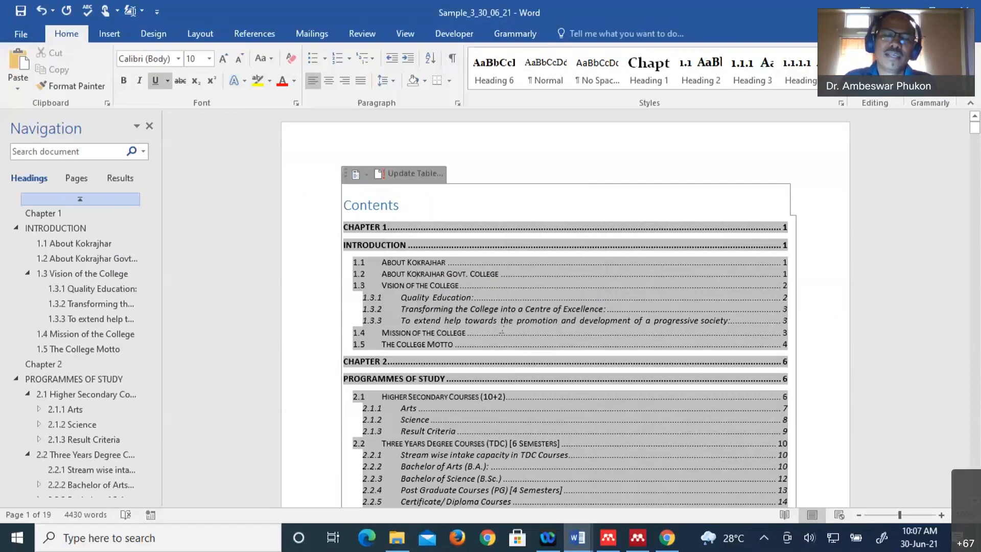
scroll(507, 320, "down", 3)
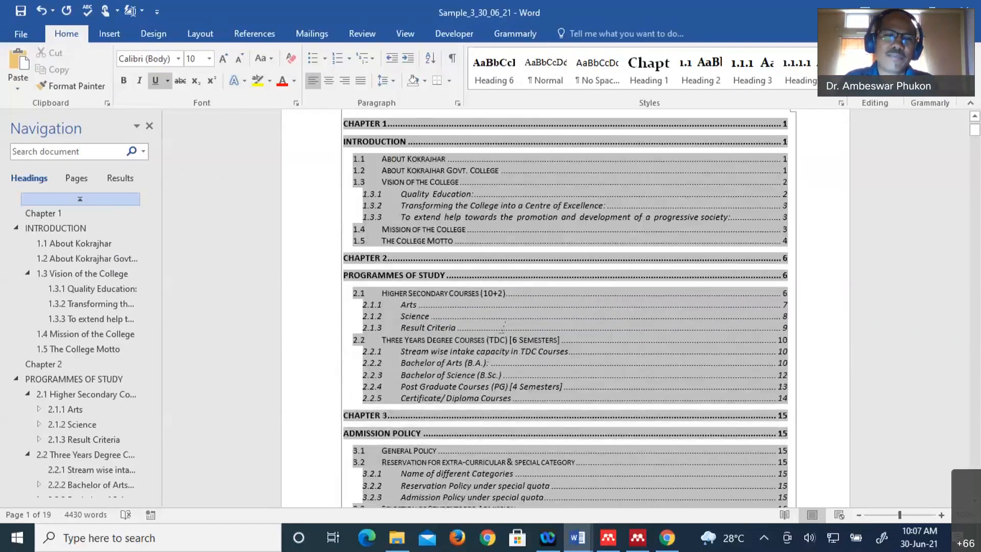
scroll(504, 329, "down", 5)
scroll(503, 329, "down", 5)
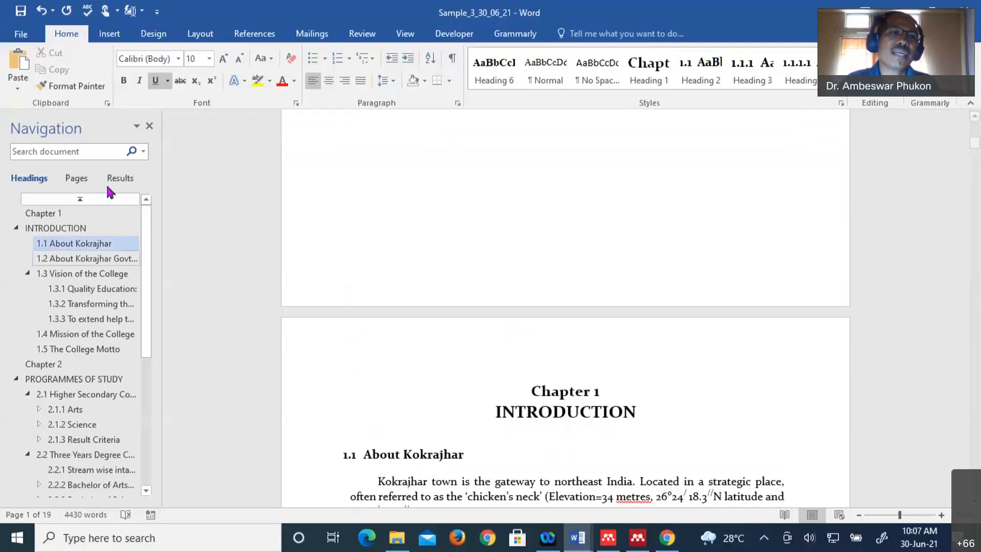
- Preview the References Table of Contents gallery, close it without inserting, and scroll through Chapter 1
left_click(258, 38)
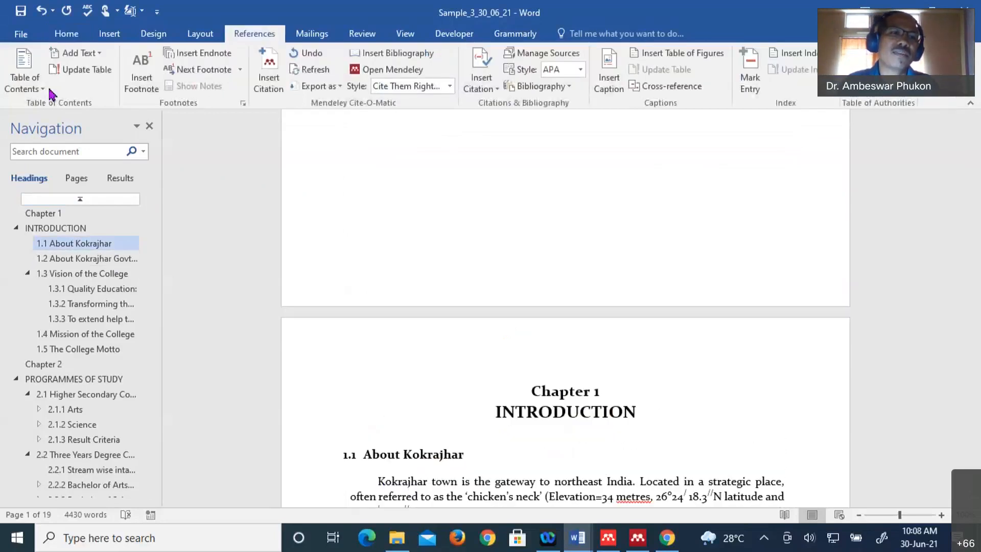
left_click(52, 95)
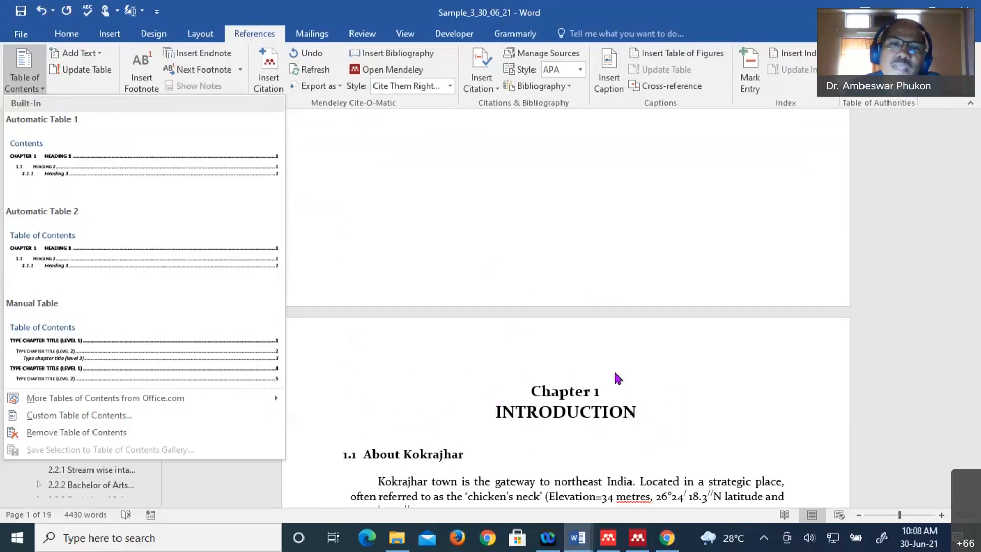
left_click(564, 410)
scroll(565, 411, "down", 3)
scroll(564, 412, "up", 1)
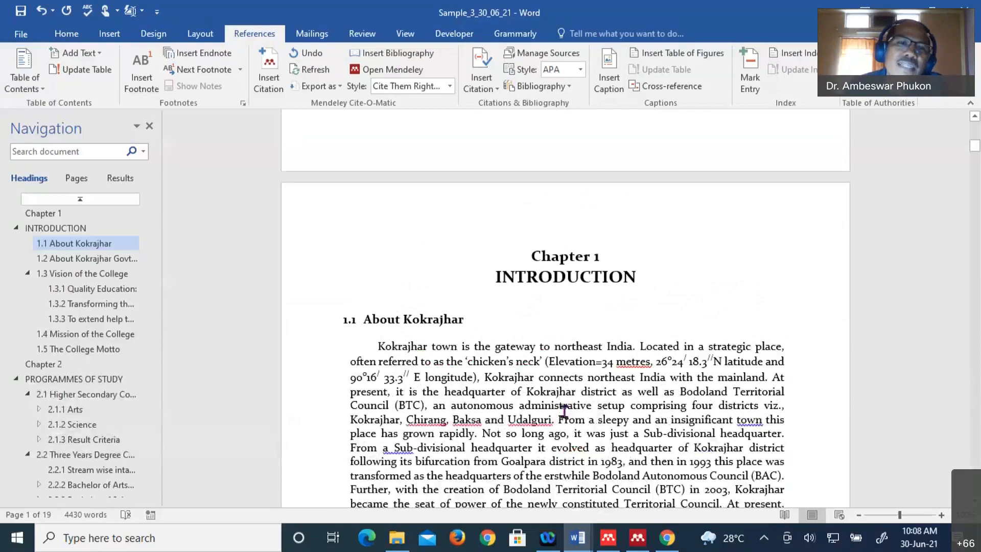
scroll(564, 410, "down", 2)
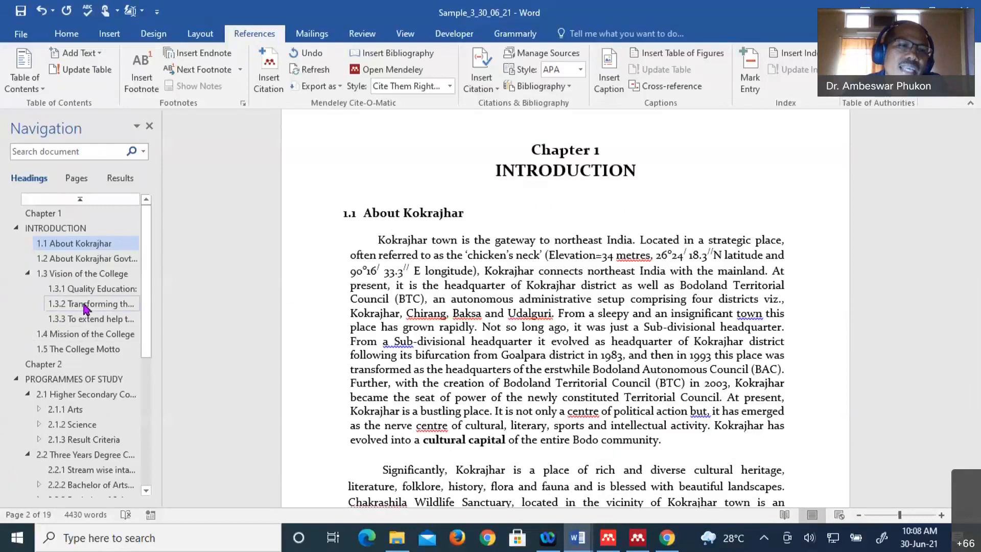
- Drag 1.3.2 Transforming the College into a Centre of Excellence beneath 1.1 About Kokrajhar in the Navigation pane
left_click_drag(84, 305, 86, 260)
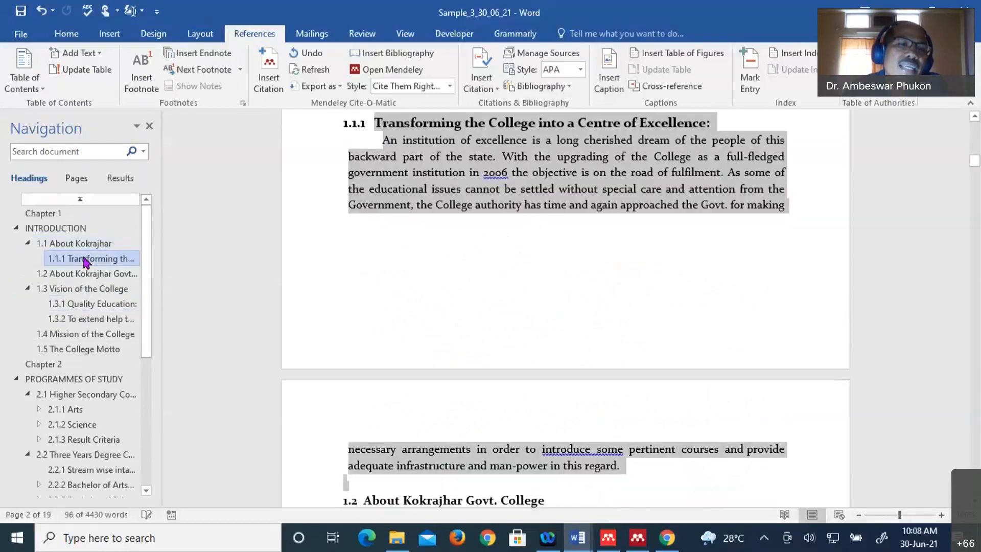
scroll(528, 300, "up", 2)
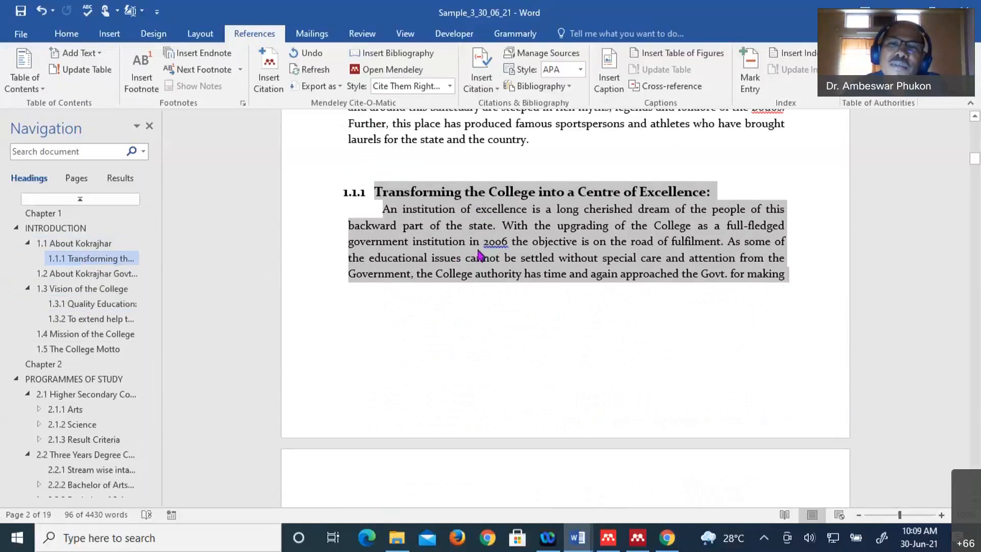
left_click(590, 352)
left_click(713, 194)
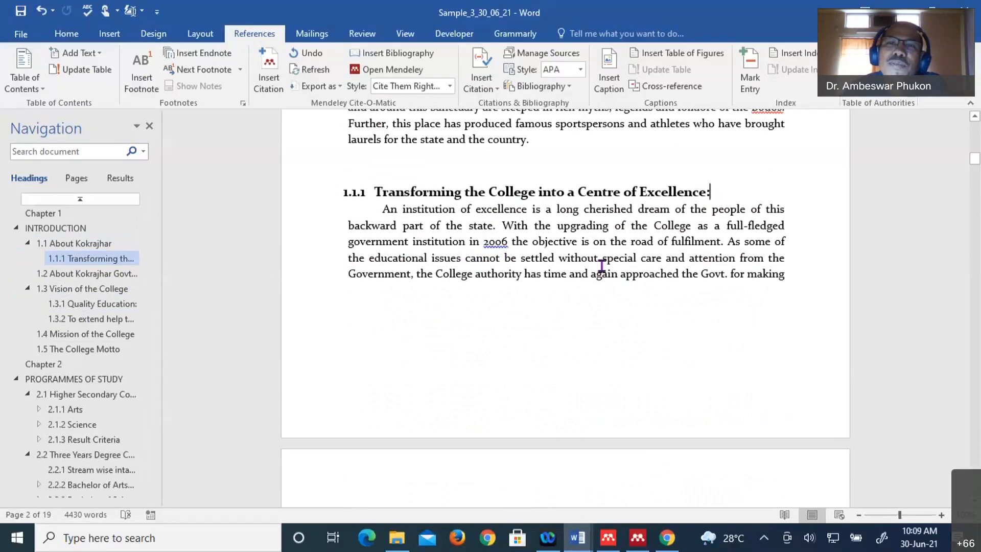
- Apply Heading 2 to Transforming the College into a Centre of Excellence, renumbering it 1.2
left_click(60, 38)
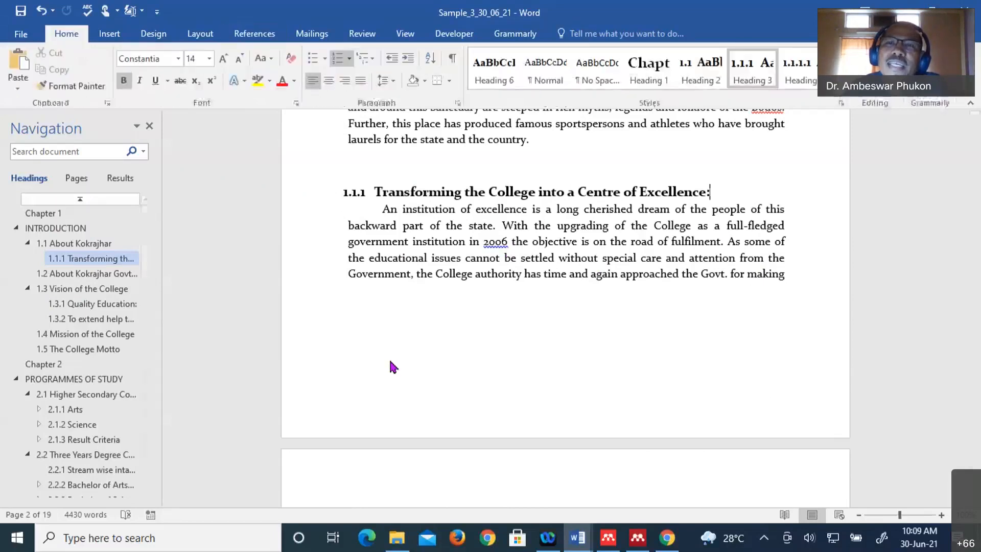
left_click(699, 78)
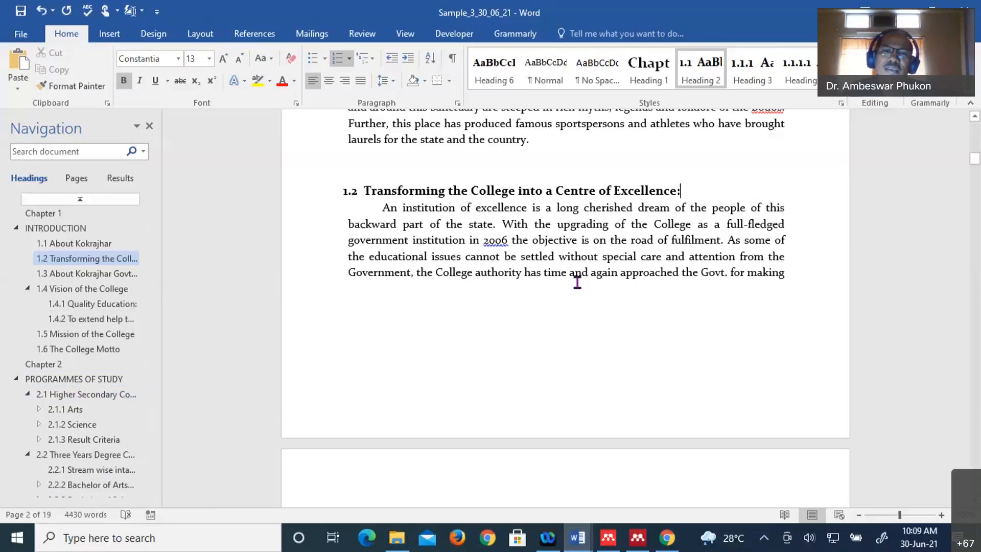
scroll(577, 282, "up", 3)
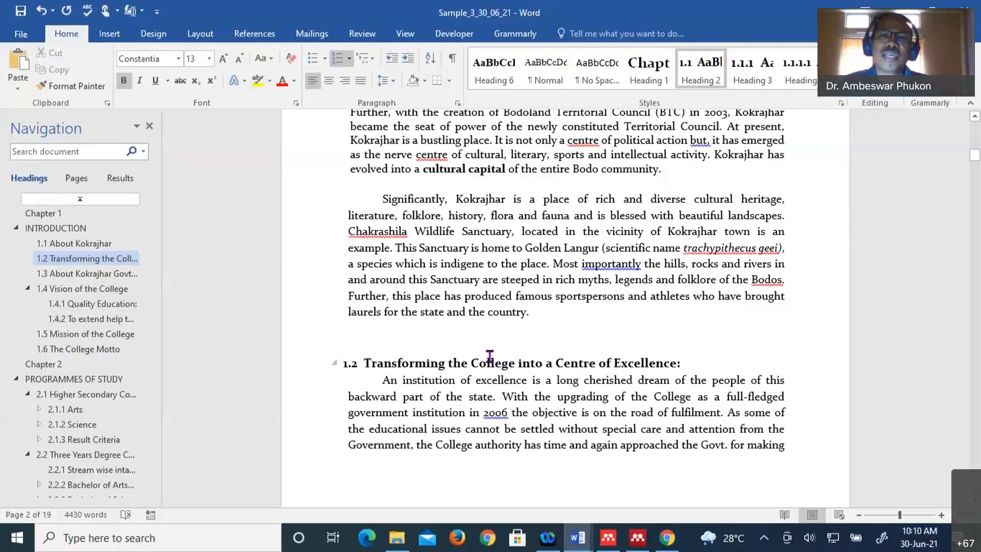
- Update the entire table of contents to list 1.2 Transforming the College and sections through 1.6
scroll(490, 356, "up", 4)
scroll(490, 356, "up", 5)
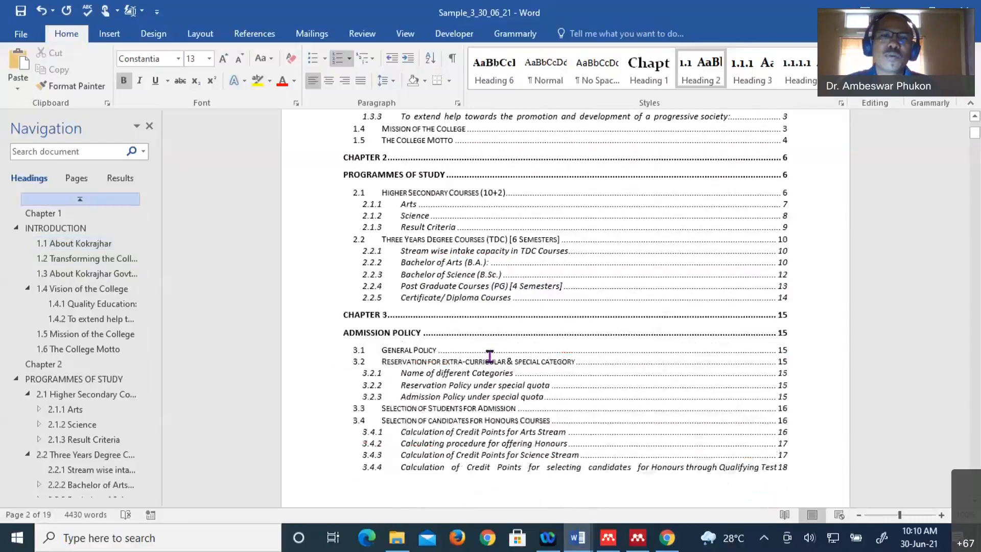
scroll(489, 356, "up", 4)
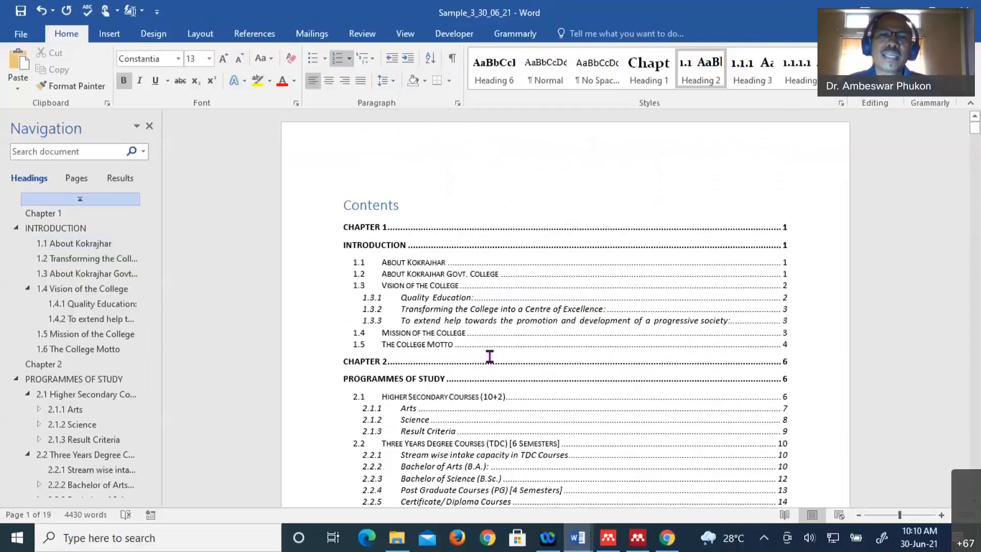
left_click(489, 356)
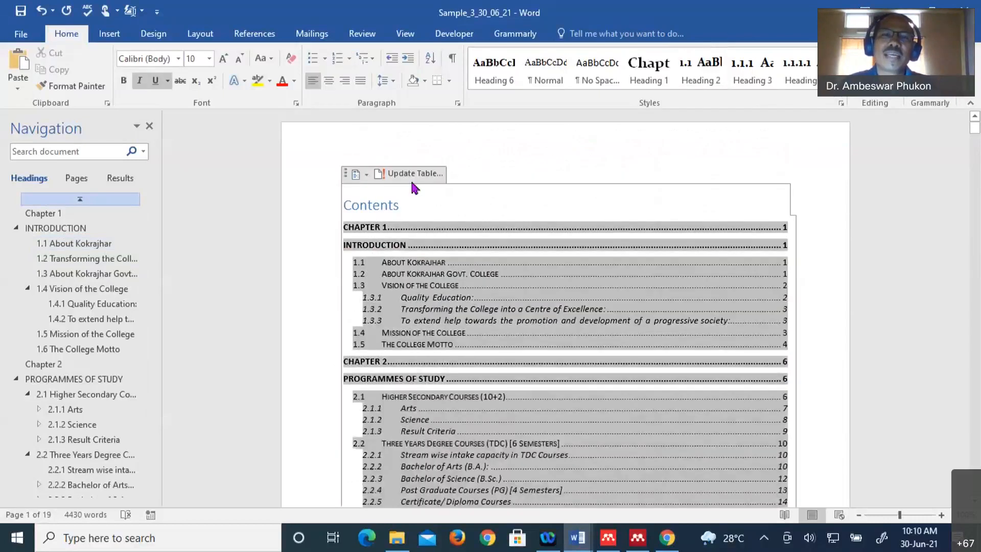
left_click(413, 176)
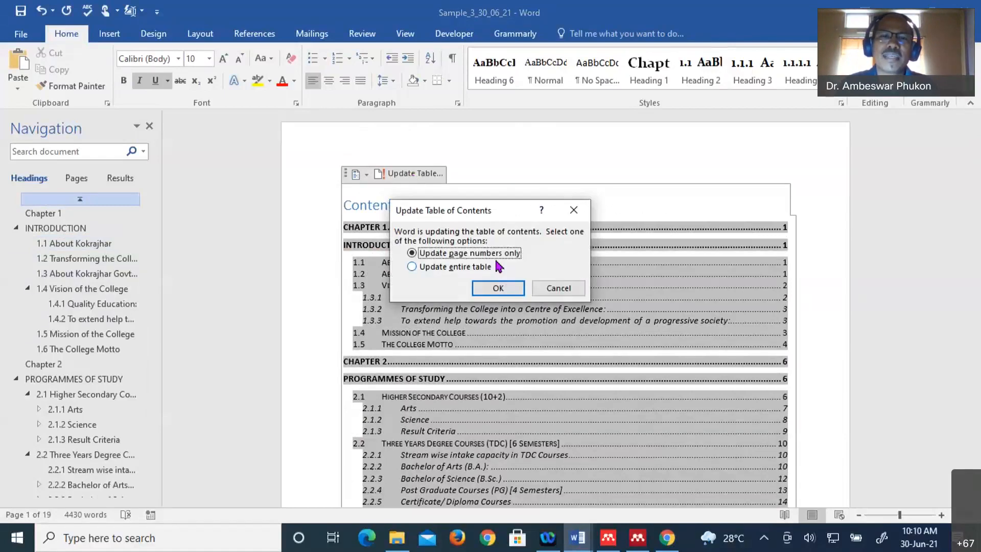
left_click(472, 268)
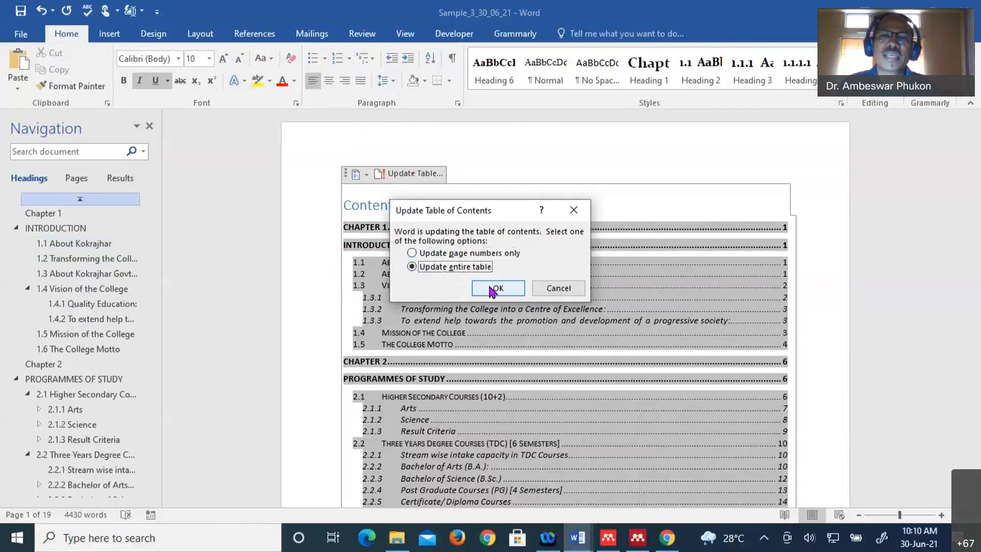
left_click(491, 289)
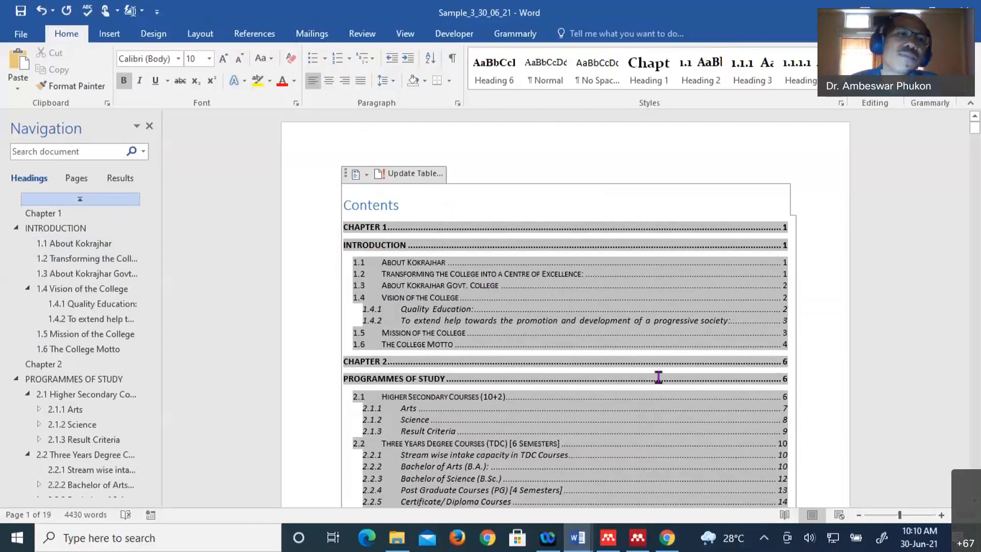
left_click(255, 34)
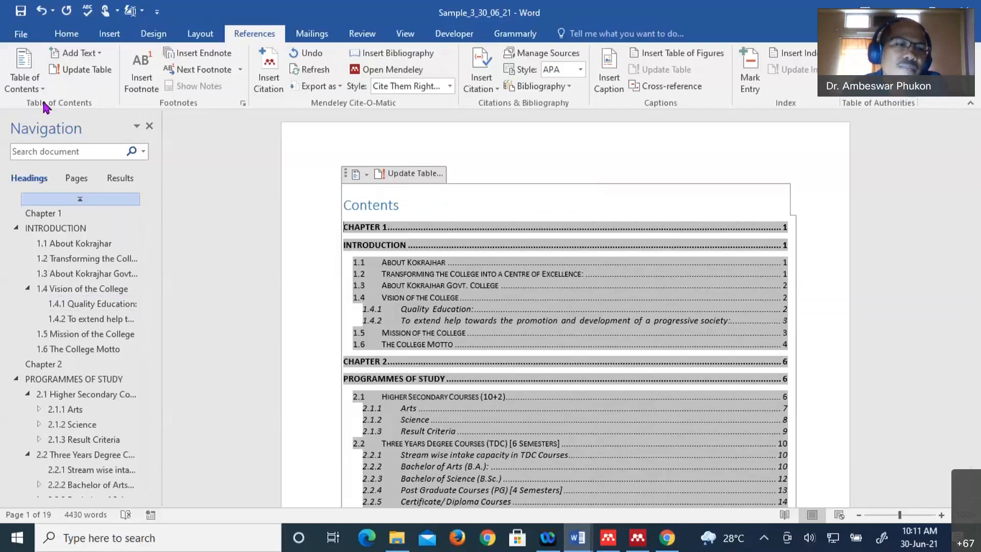
- Open the Custom Table of Contents dialog from the References contents gallery
left_click(23, 82)
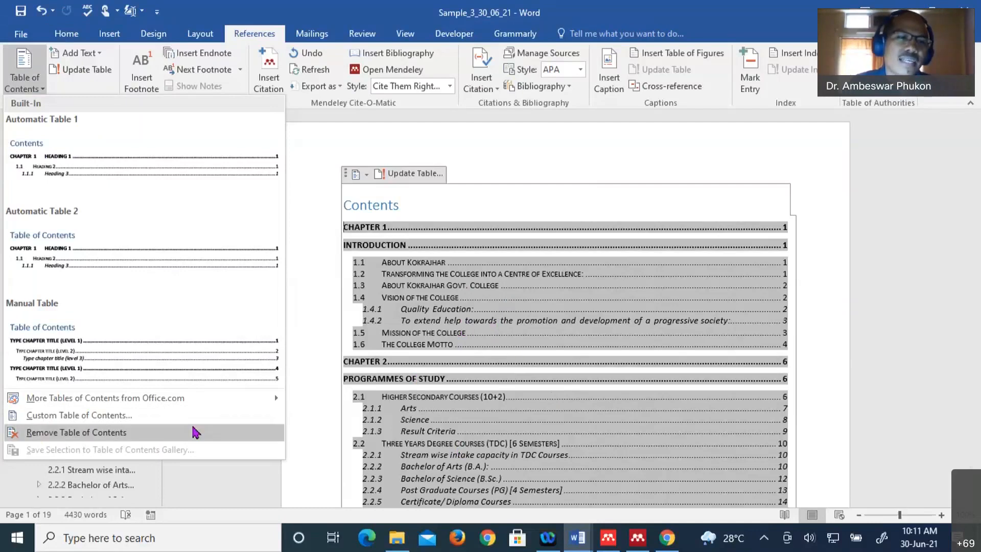
left_click(113, 423)
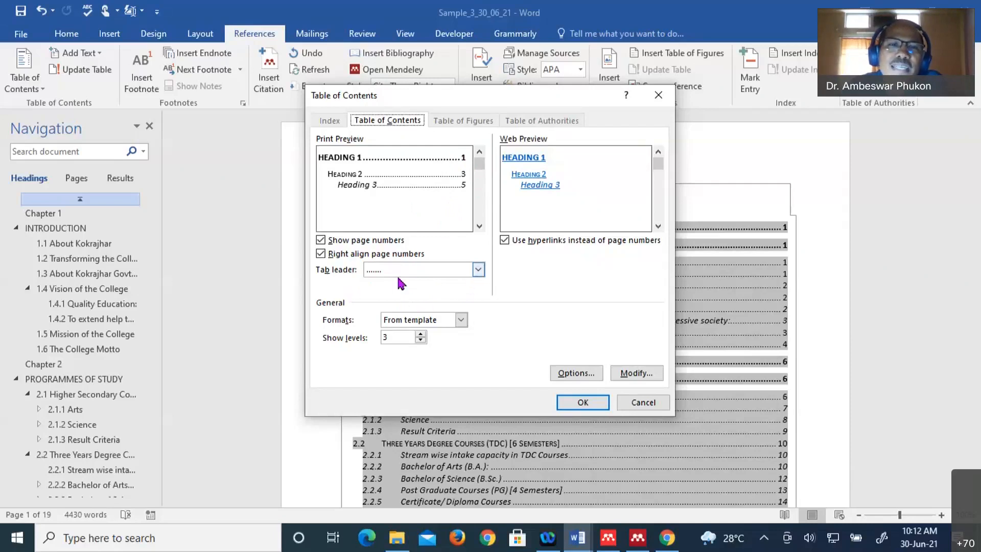
- Review the tab leader styles, keep the dotted leader, and bring up the Formats list
left_click(477, 270)
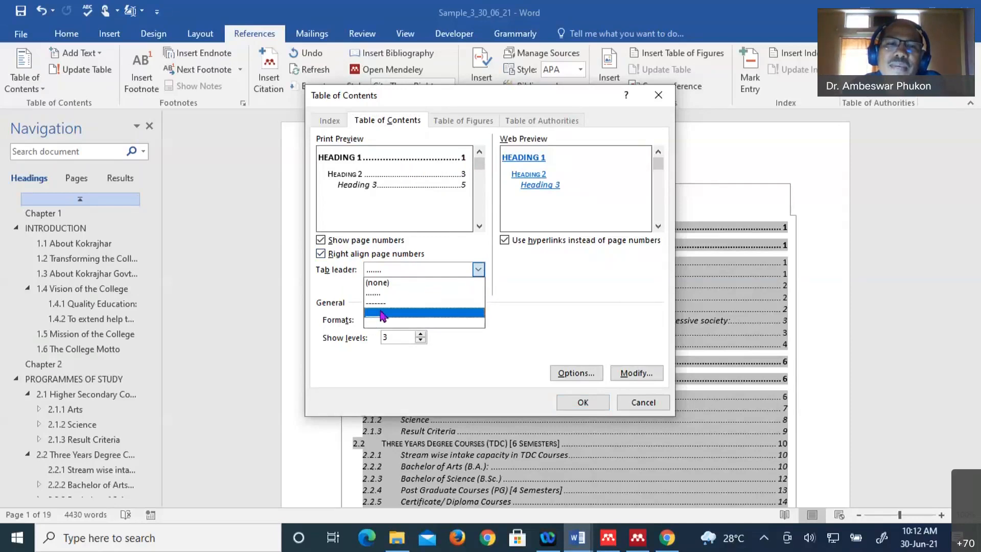
left_click(479, 271)
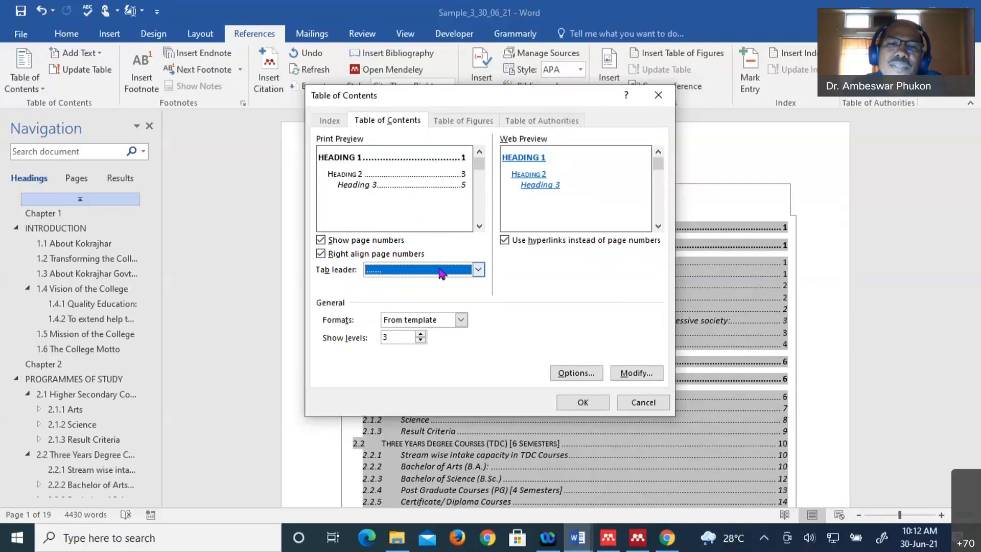
left_click(478, 270)
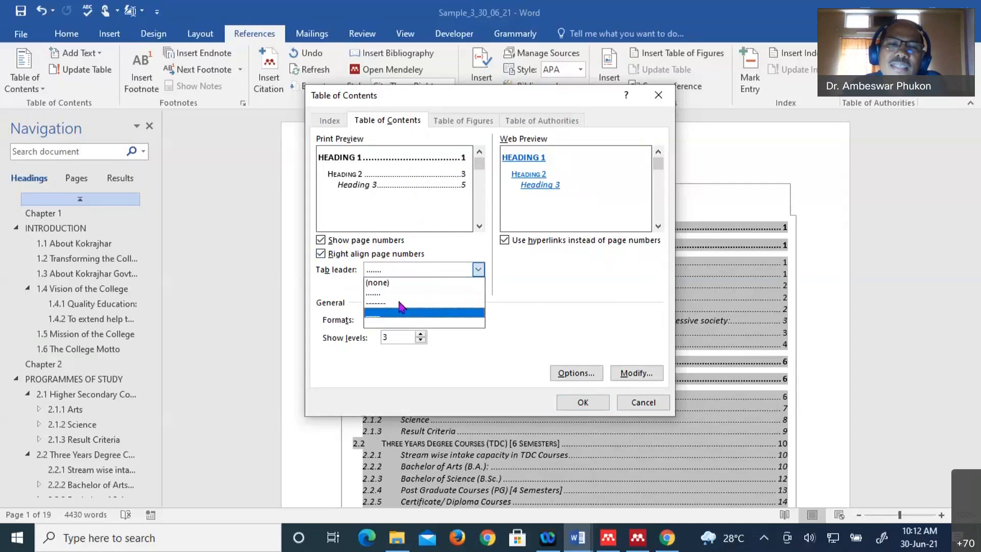
left_click(481, 271)
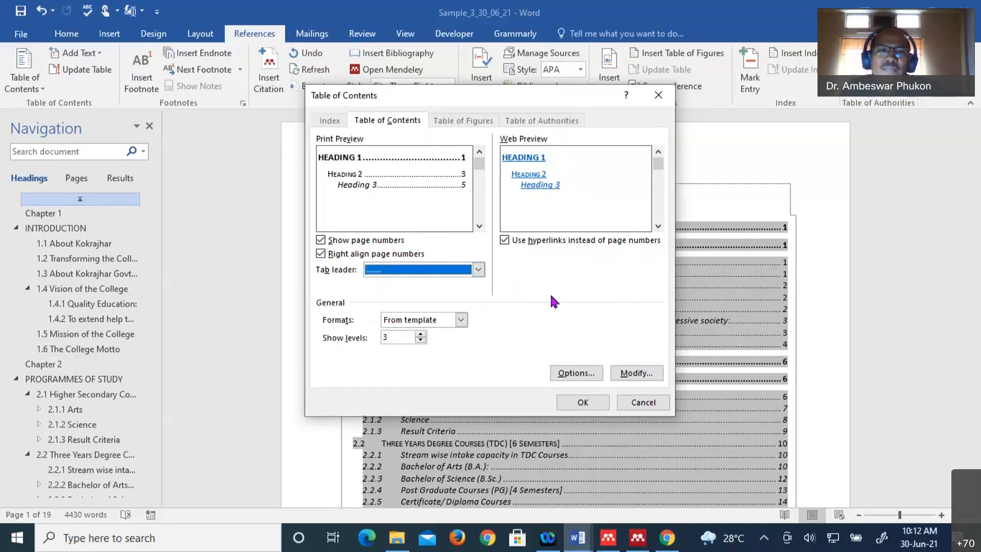
left_click(461, 319)
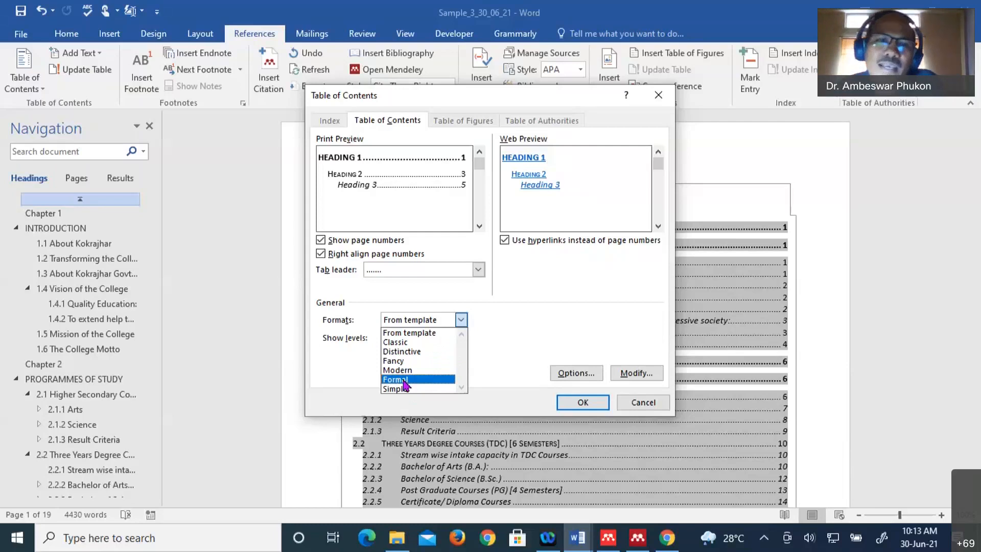
- Choose the Formal contents format and open the Options for heading-to-level mapping
left_click(404, 380)
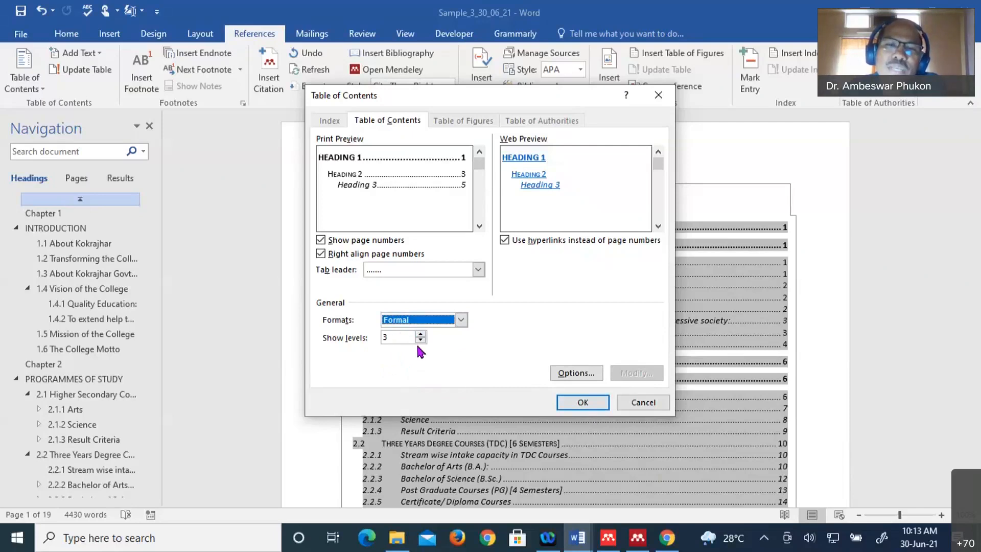
left_click(577, 377)
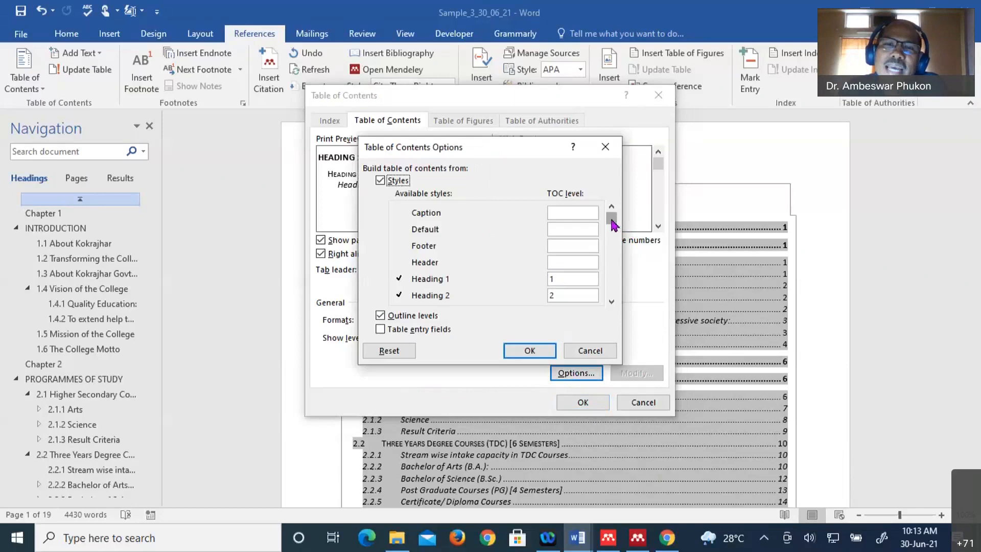
- Map Heading 4 to contents level 4 and accept both dialogs
mouse_move(612, 221)
left_mouse_down()
mouse_move(624, 291)
mouse_move(613, 241)
left_mouse_up()
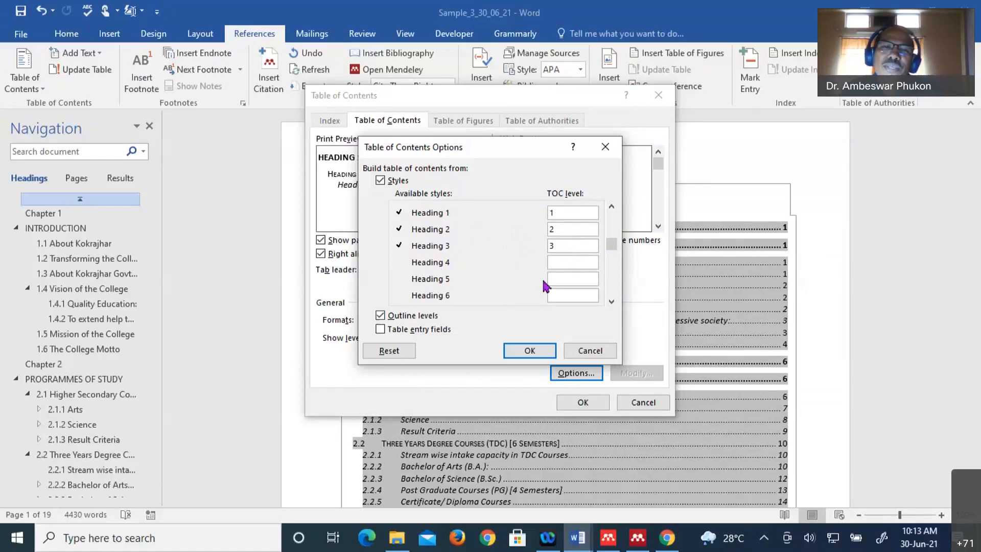
left_click(560, 263)
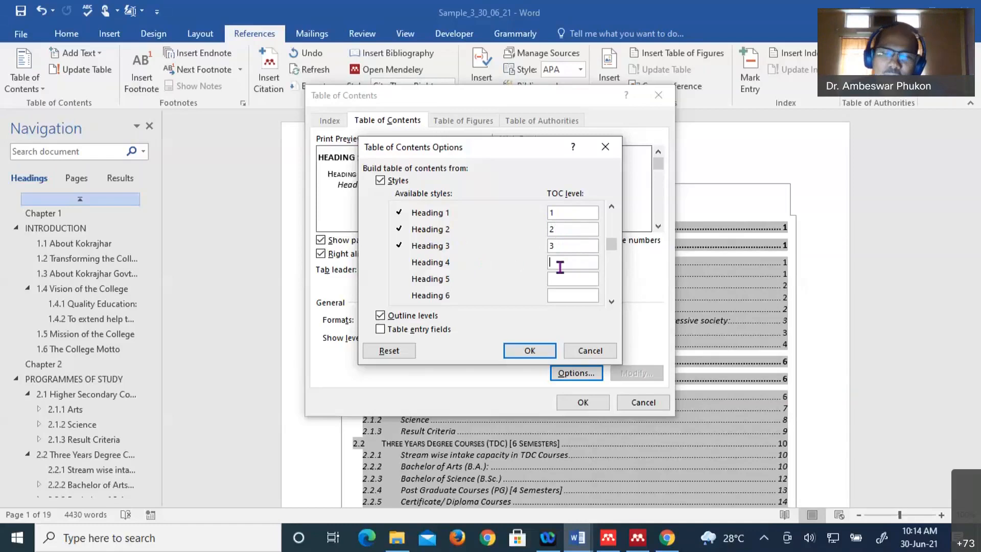
type("4")
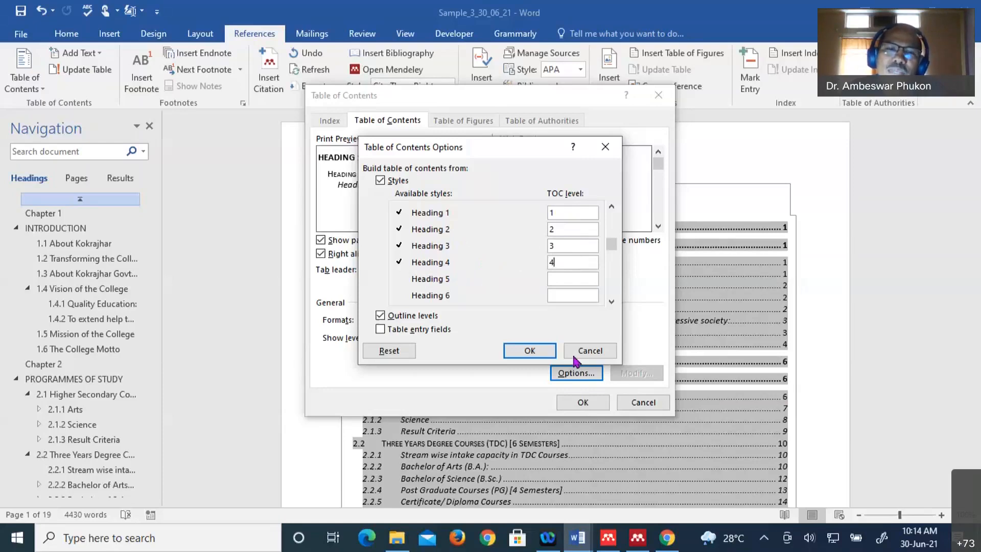
left_click(529, 351)
left_click(584, 402)
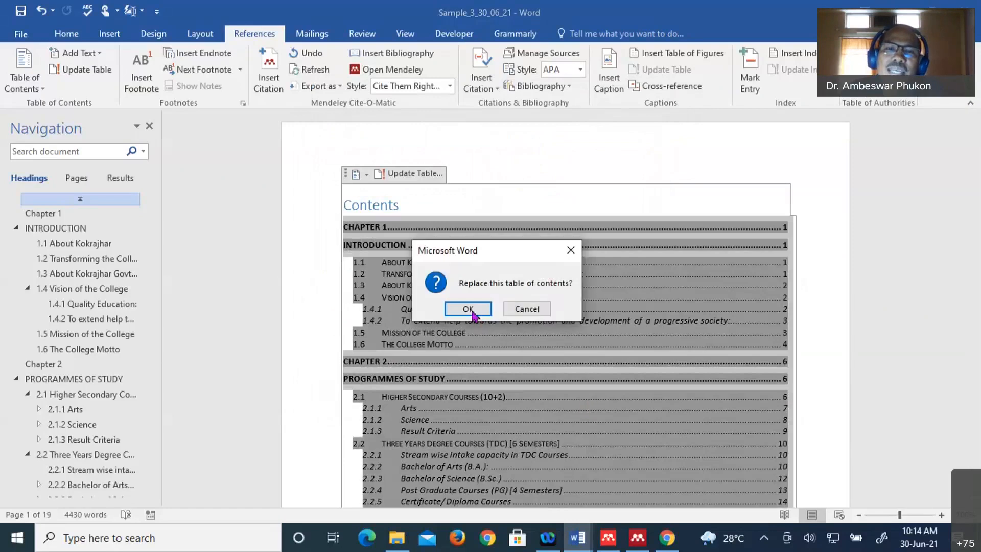
- Confirm replacing the old table of contents with the new Formal one
left_click(468, 309)
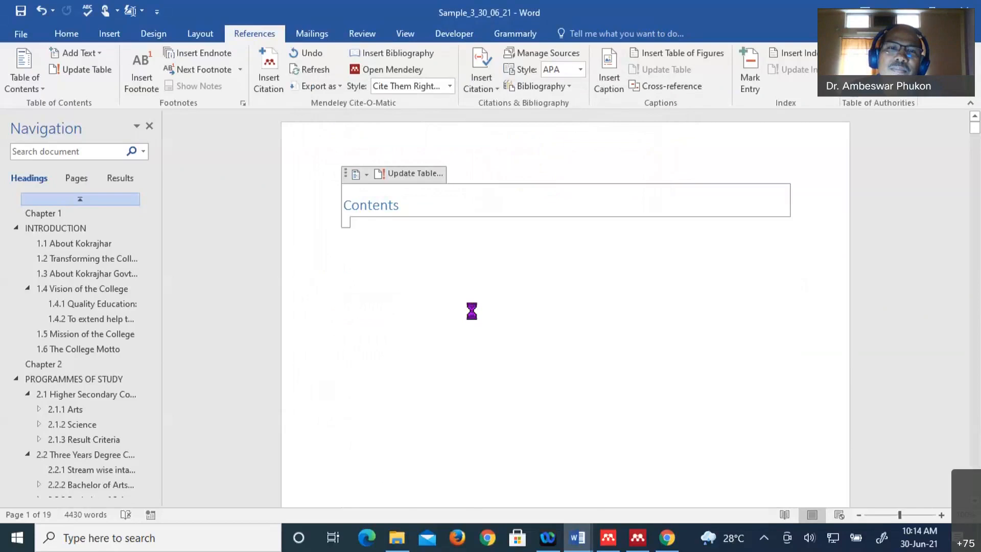
scroll(532, 337, "up", 2)
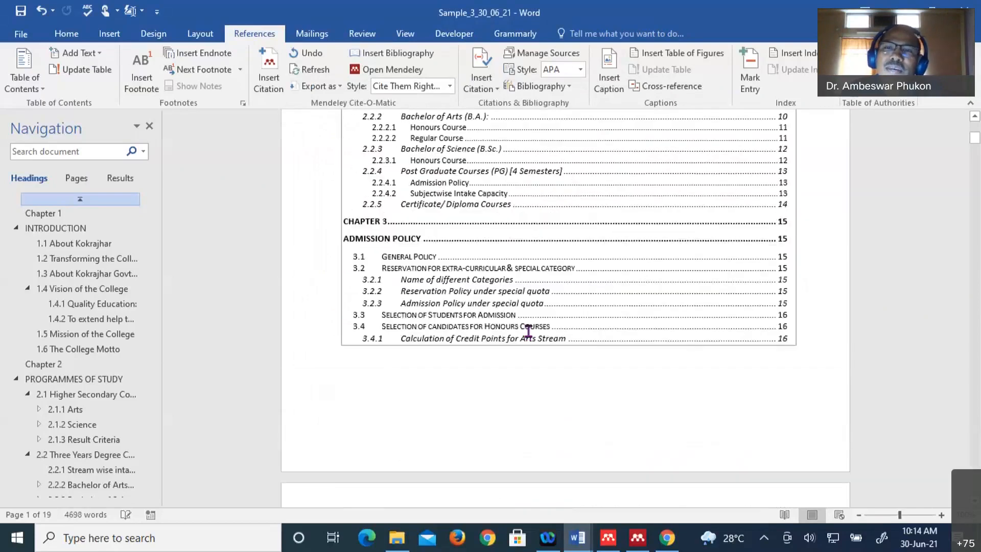
scroll(528, 331, "up", 2)
scroll(529, 331, "up", 2)
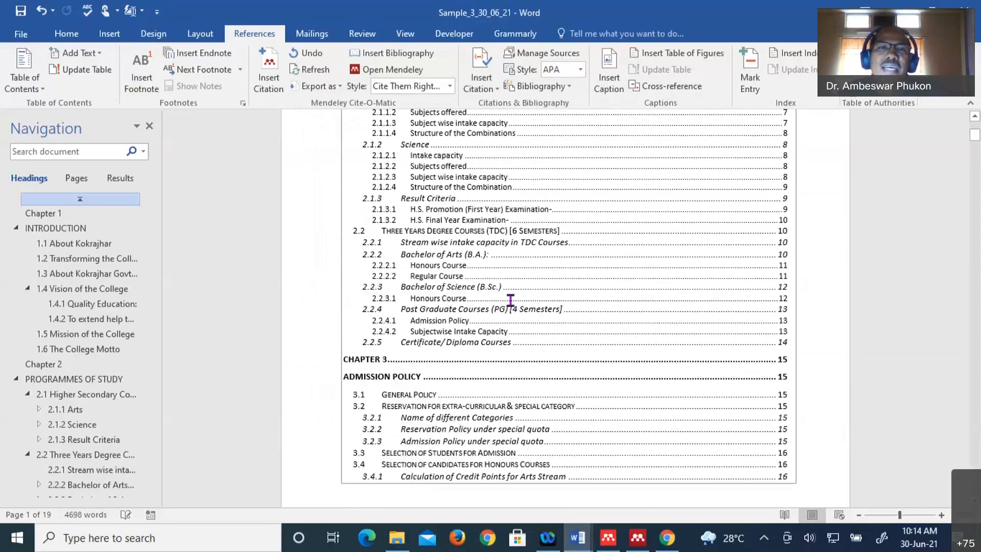
scroll(490, 304, "up", 5)
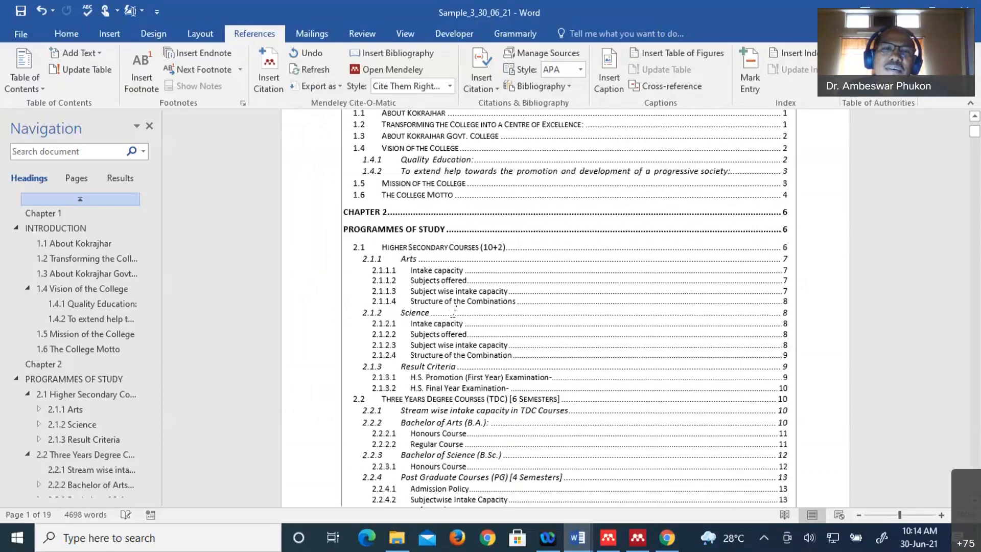
scroll(453, 311, "up", 1)
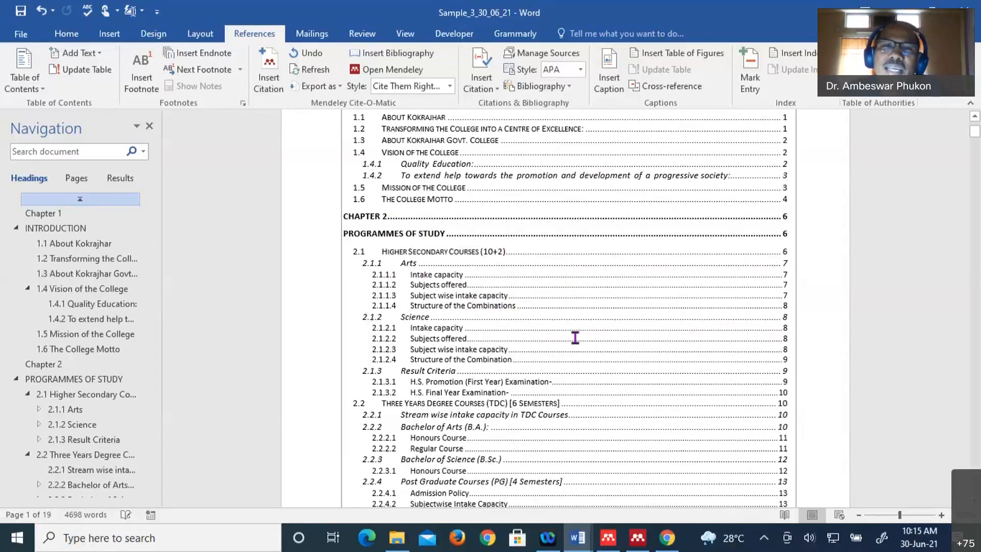
scroll(575, 338, "up", 2)
scroll(575, 337, "up", 2)
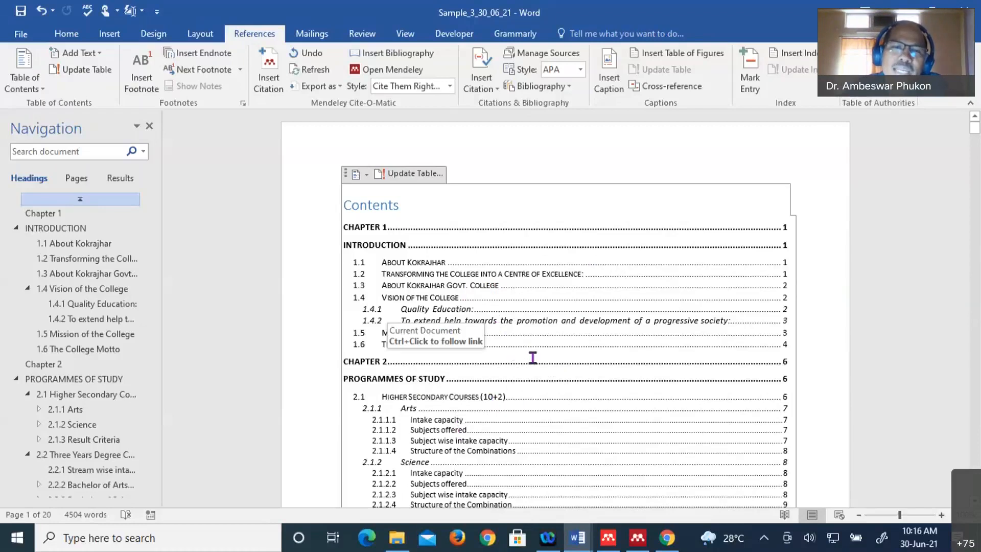
scroll(530, 357, "down", 5)
scroll(531, 367, "down", 3)
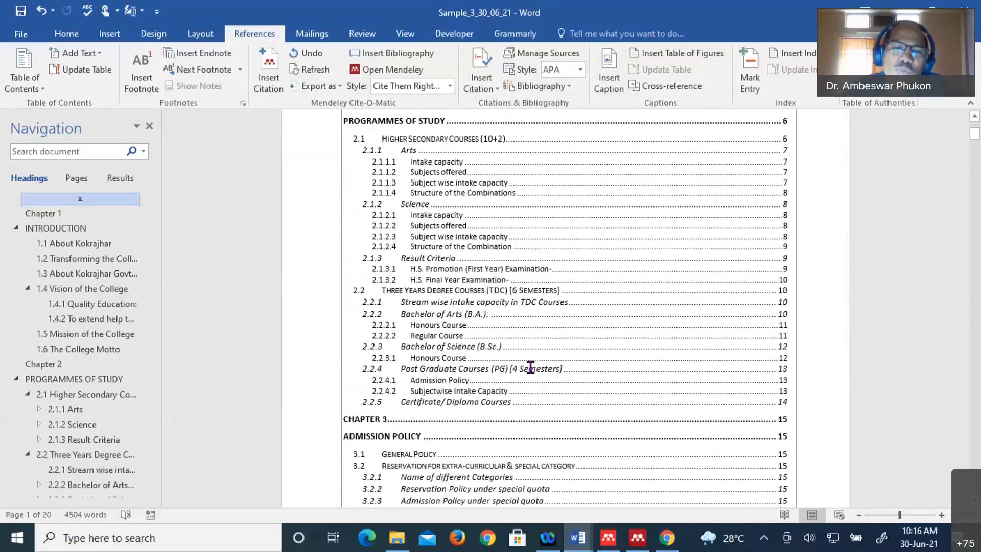
scroll(531, 367, "down", 3)
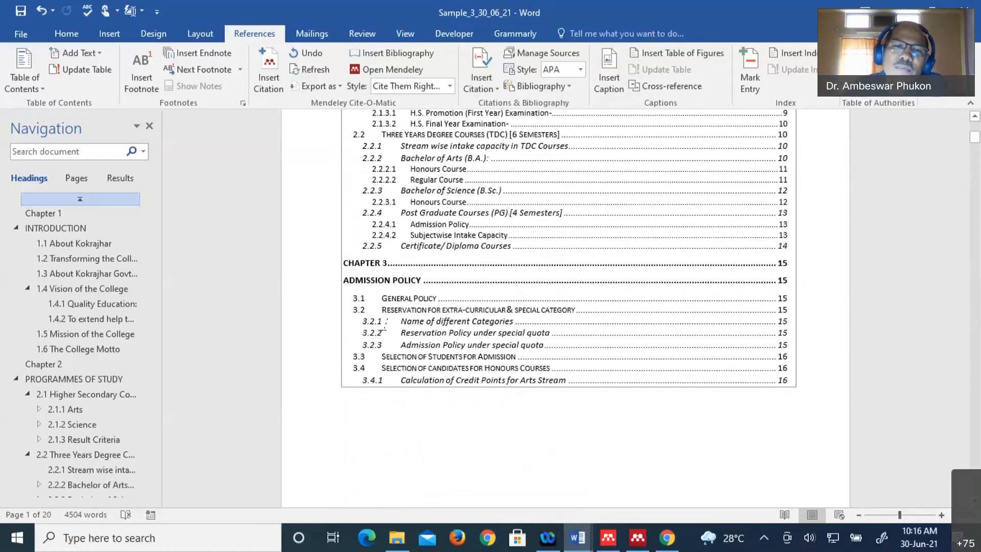
scroll(490, 325, "up", 7)
scroll(490, 328, "up", 3)
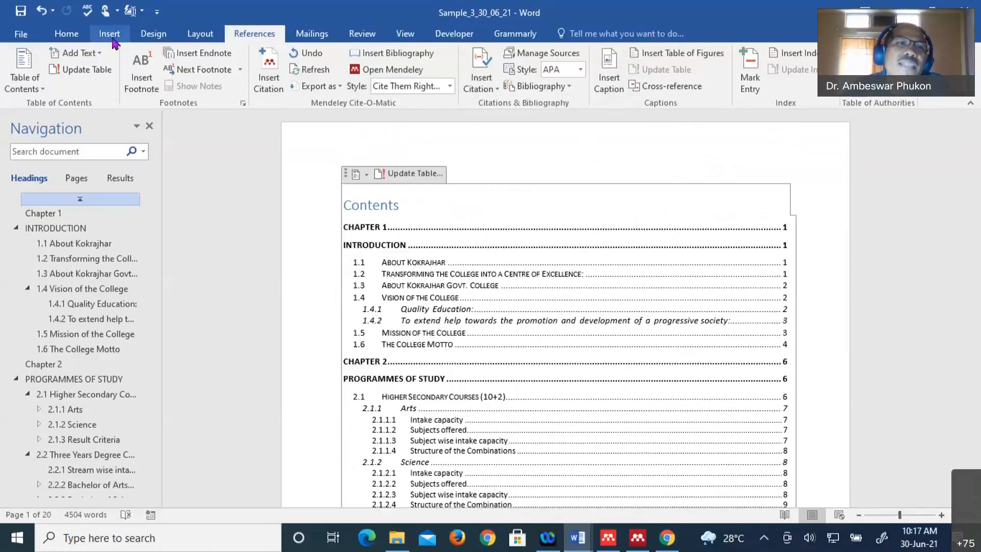
- On the Home tab, browse the Styles gallery to view Heading 5, Heading 6 and Heading 7
left_click(66, 34)
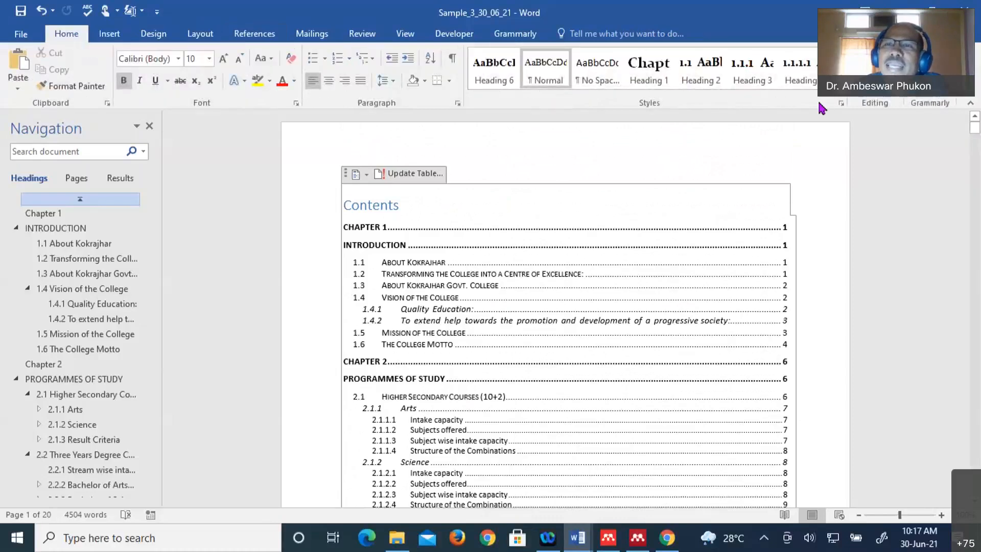
scroll(749, 87, "down", 1)
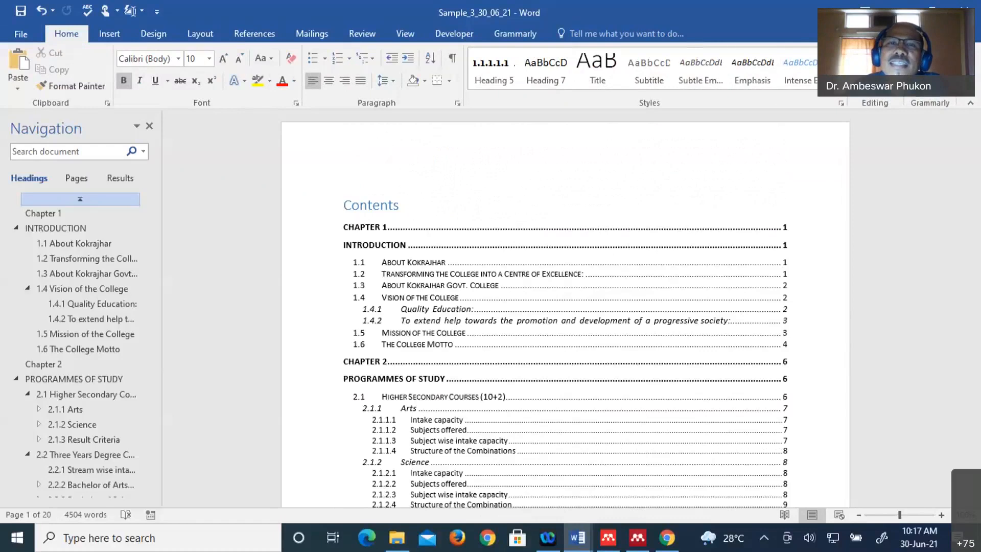
scroll(476, 85, "up", 1)
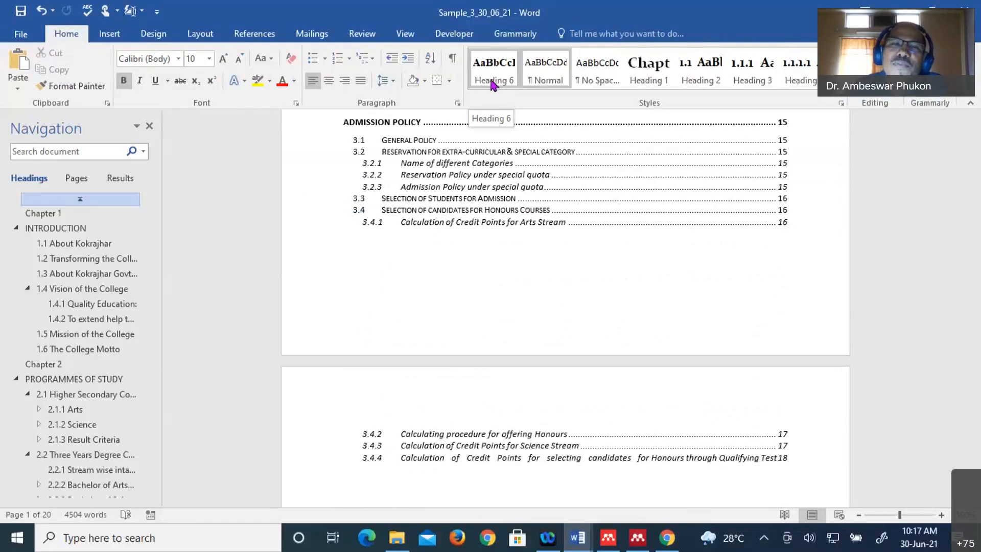
scroll(482, 321, "up", 10)
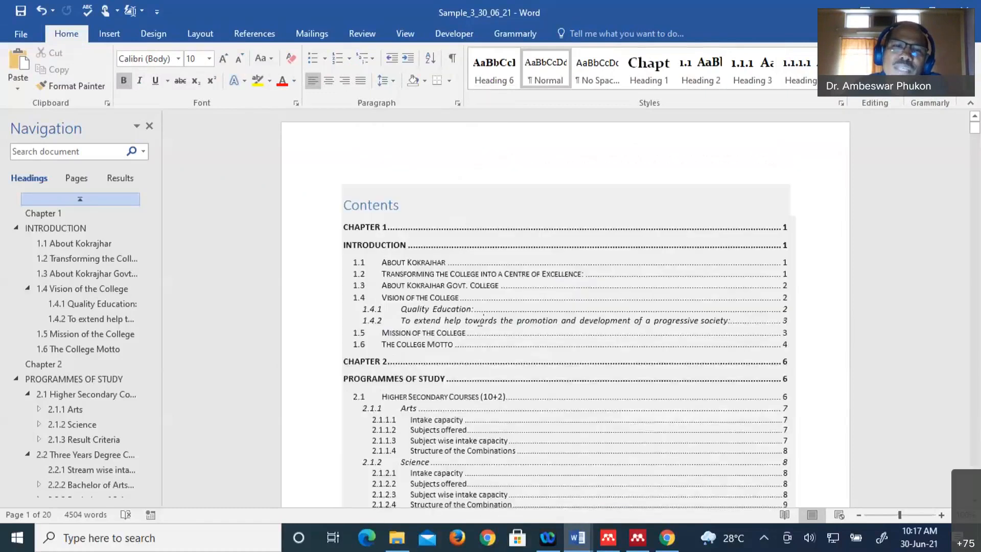
scroll(481, 320, "down", 3)
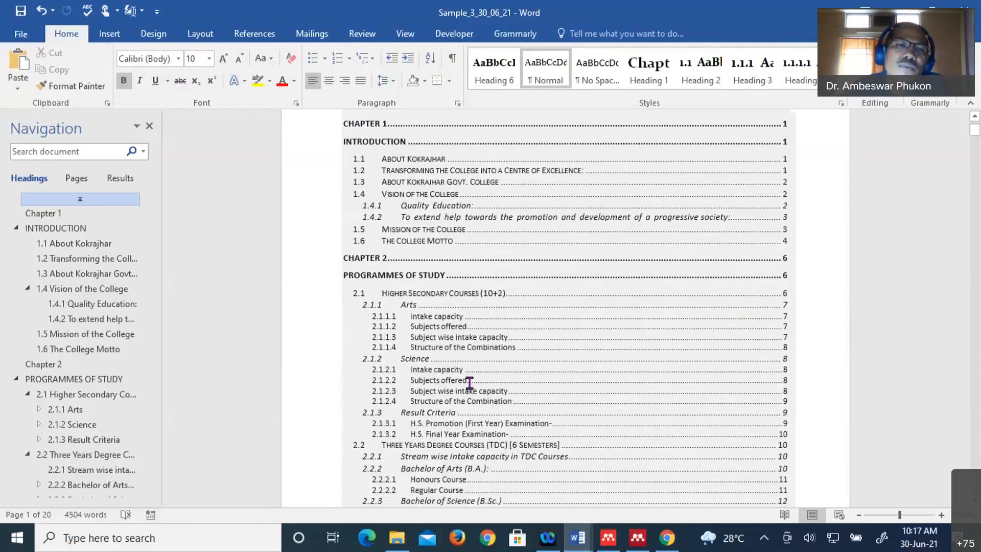
scroll(469, 382, "up", 3)
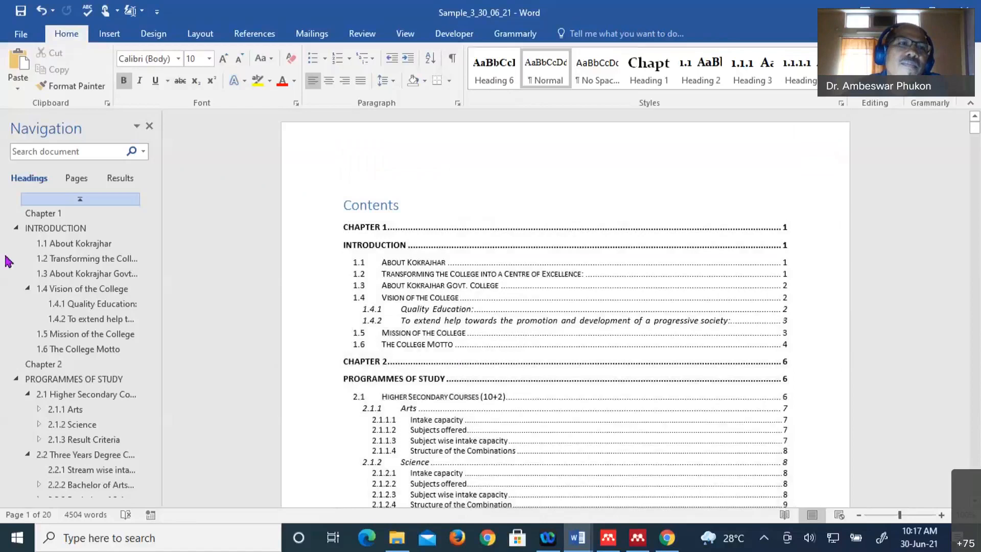
- Reopen the Custom Table of Contents dialog and its Options from the References tab
left_click(255, 34)
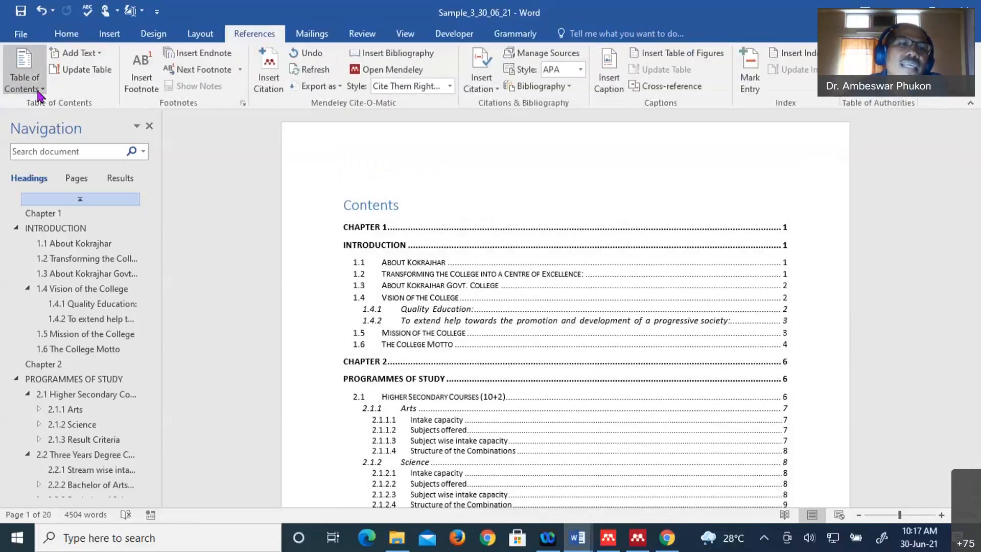
left_click(30, 85)
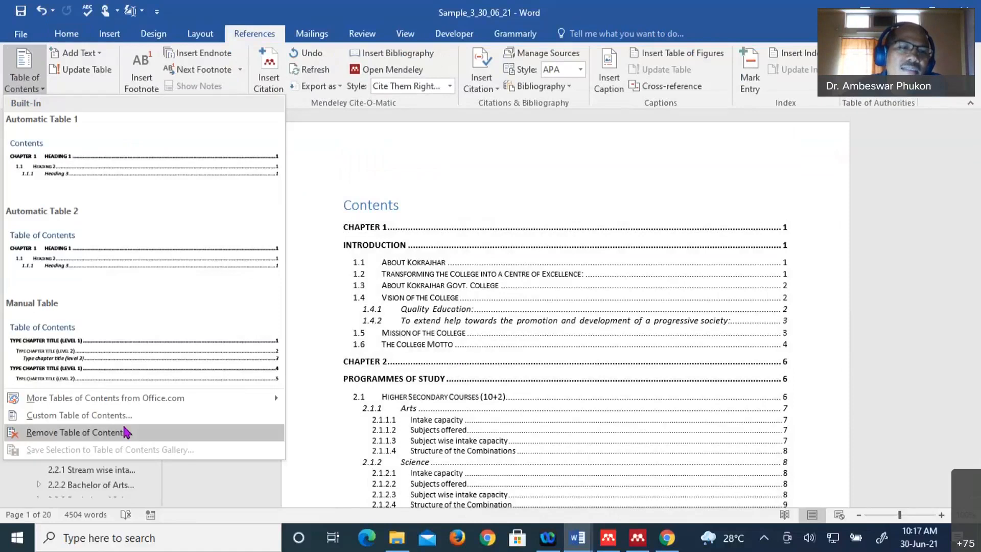
left_click(127, 433)
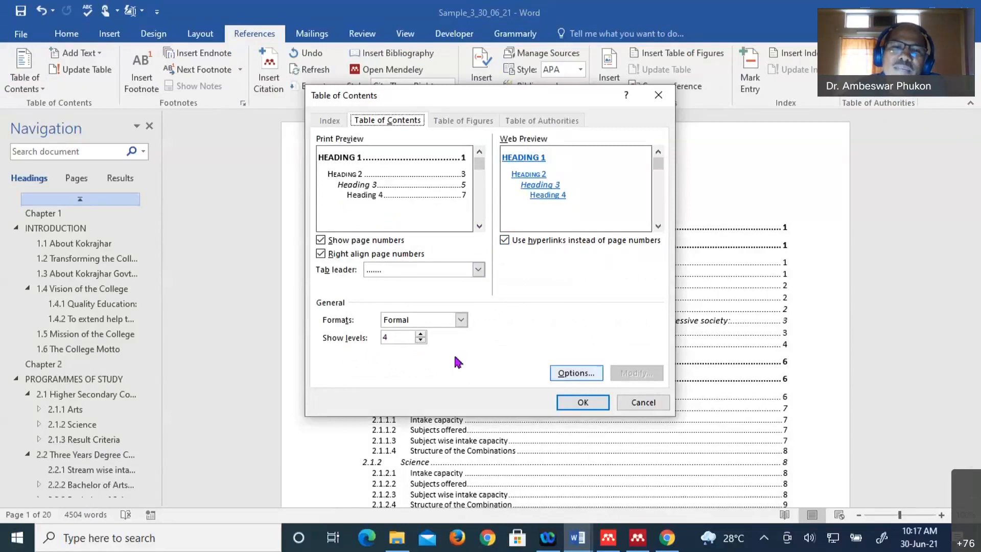
left_click(573, 372)
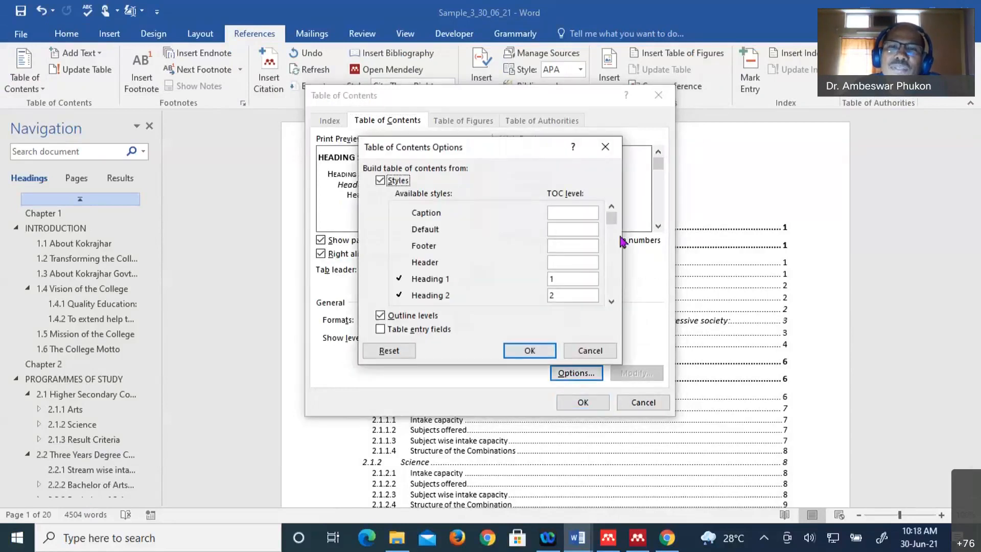
- Give Heading 6 contents level 5 and accept both dialogs
left_click_drag(616, 225, 616, 266)
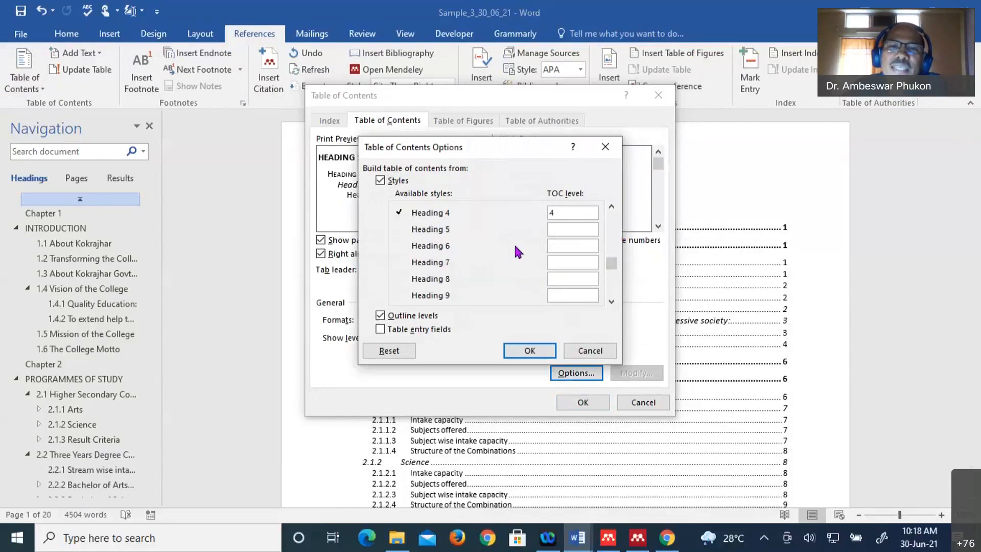
left_click(559, 245)
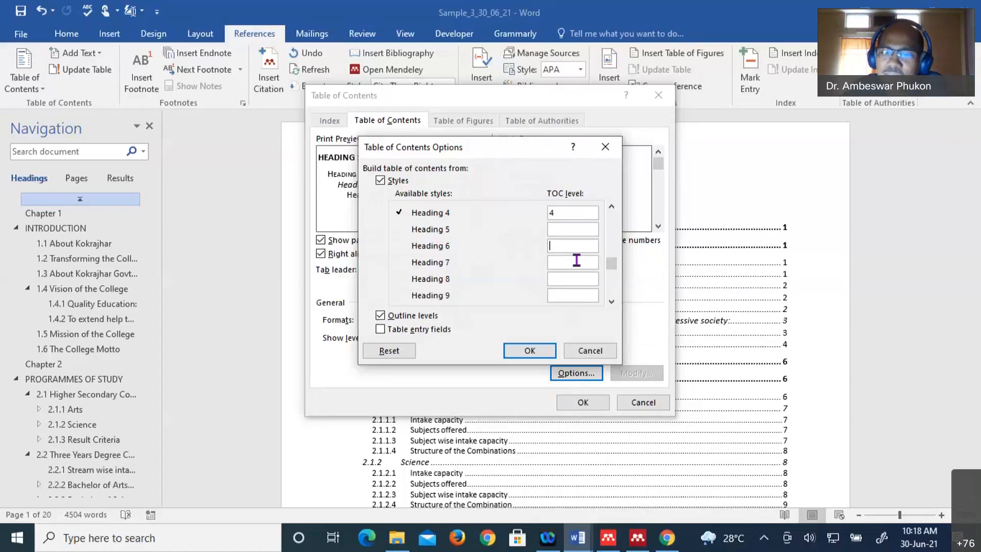
type("5")
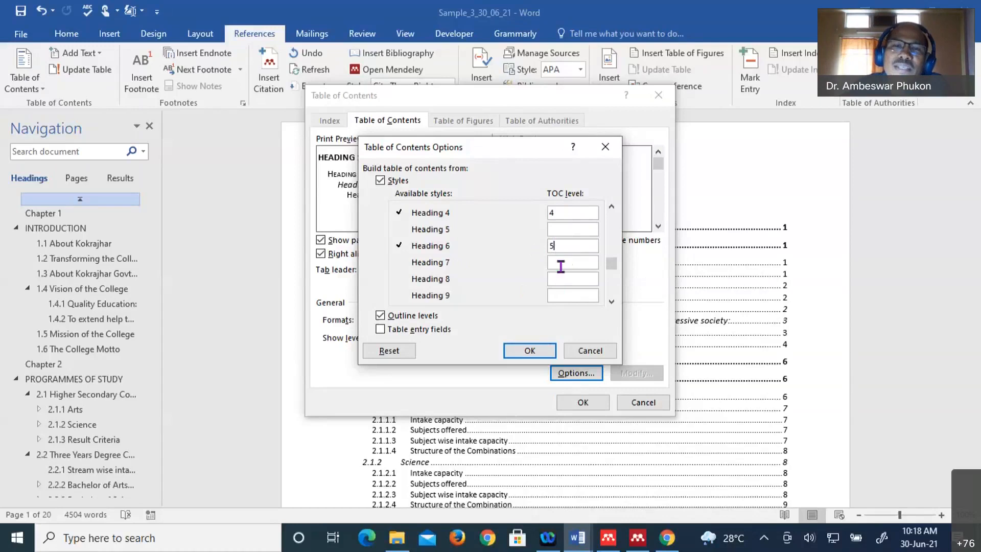
left_click(530, 351)
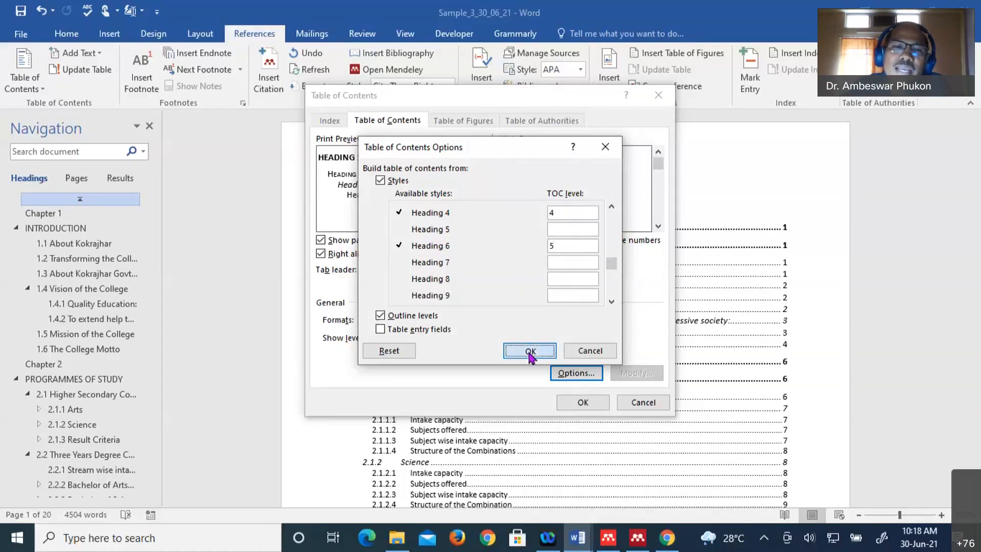
left_click(583, 403)
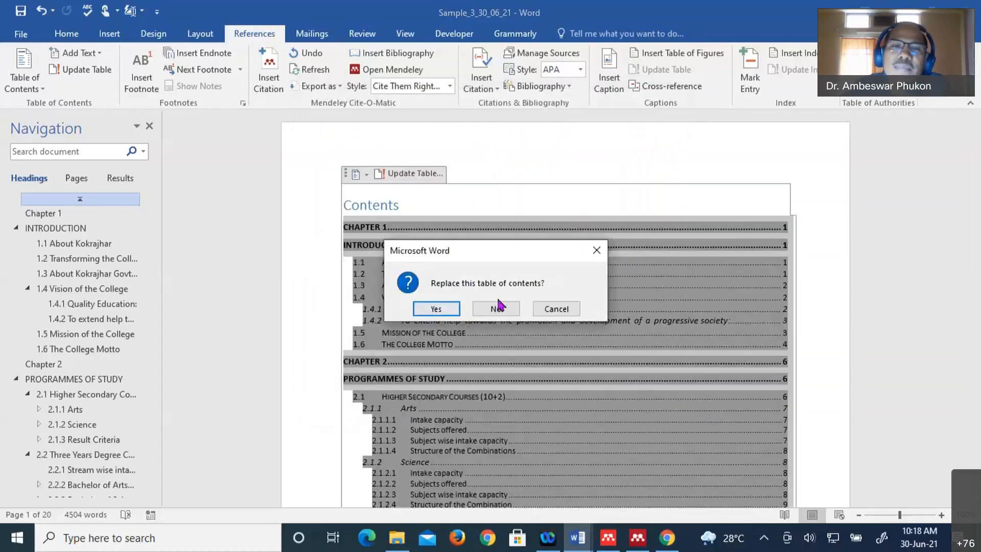
- Confirm the contents replacement, then place the cursor after '77.' at the document's end
left_click(432, 309)
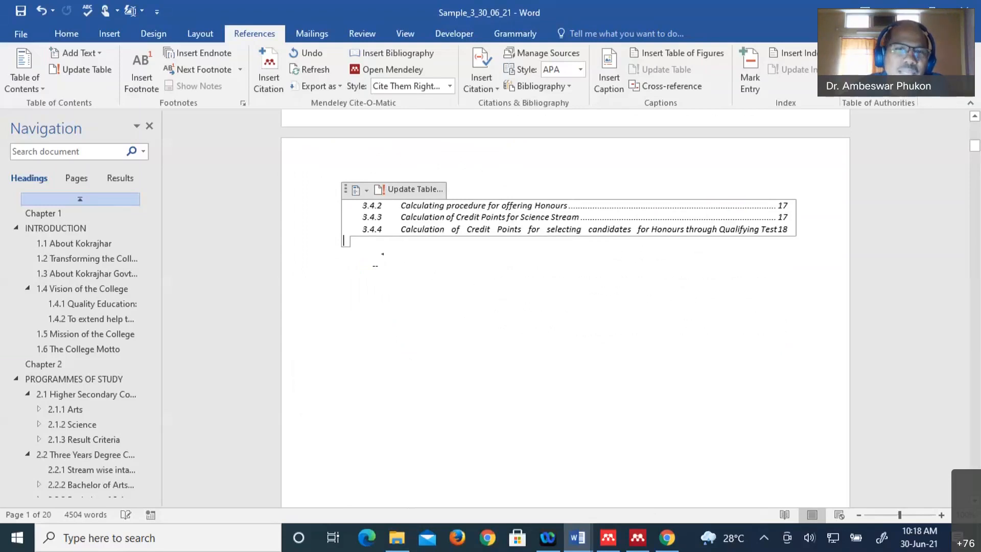
scroll(458, 313, "down", 3)
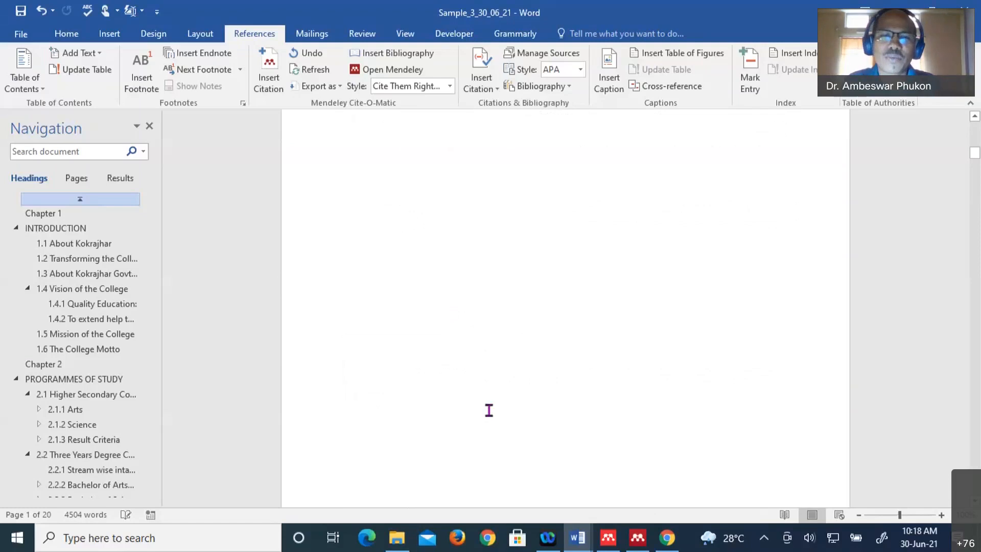
scroll(561, 393, "down", 10)
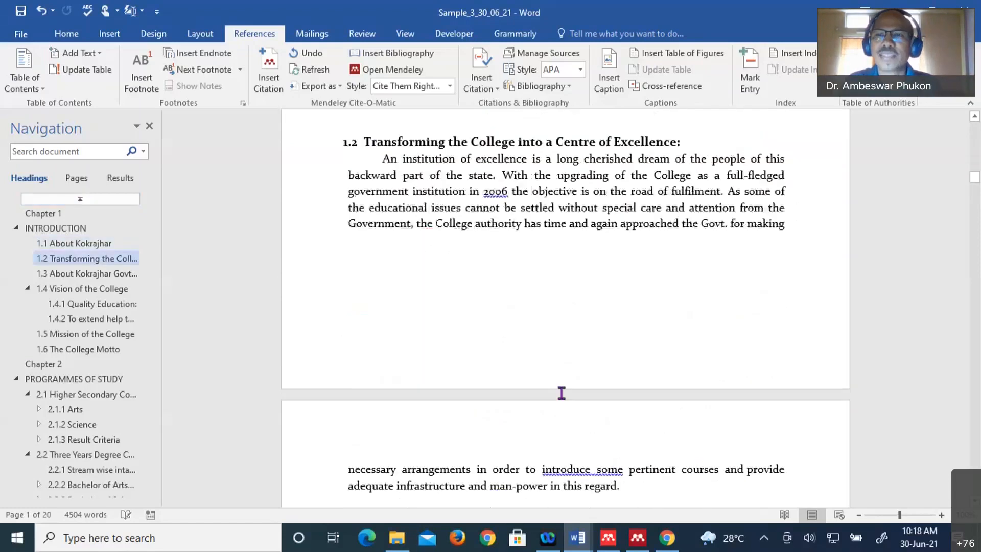
scroll(562, 393, "down", 15)
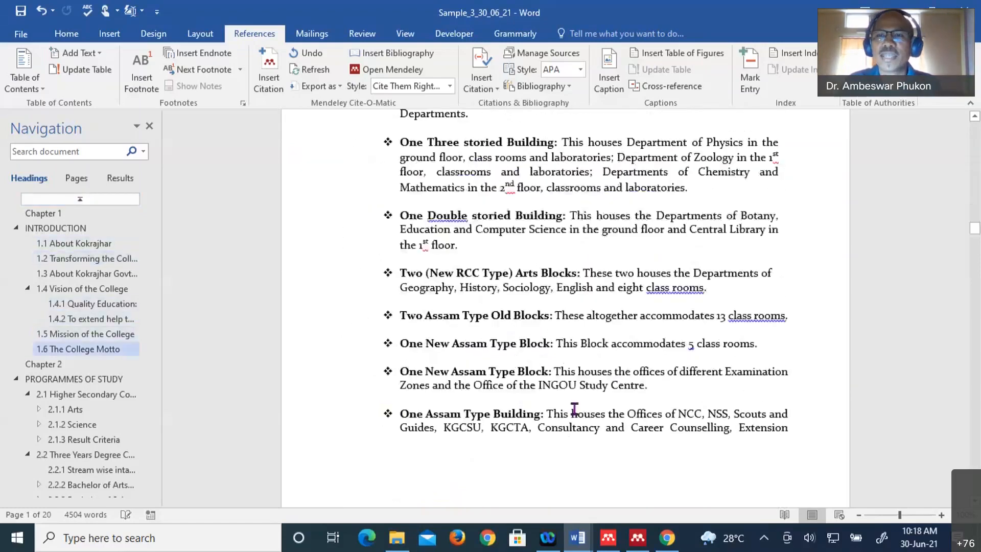
scroll(574, 409, "down", 5)
scroll(574, 418, "down", 5)
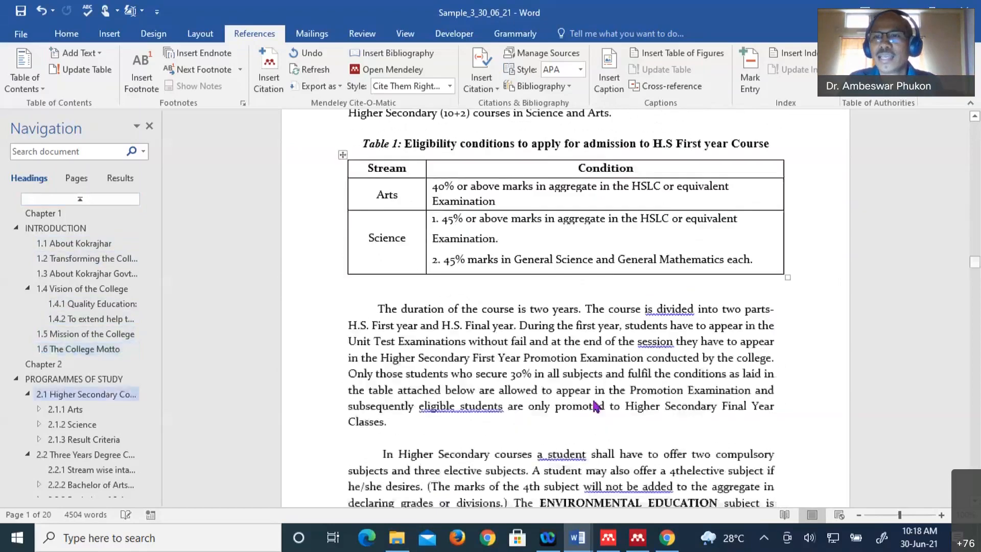
scroll(973, 270, "down", 2)
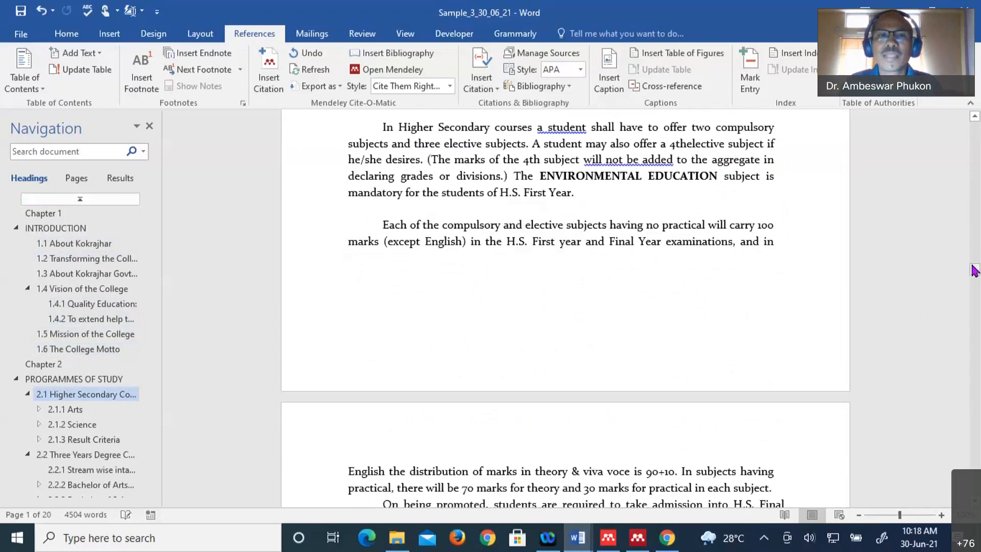
left_click_drag(975, 270, 975, 483)
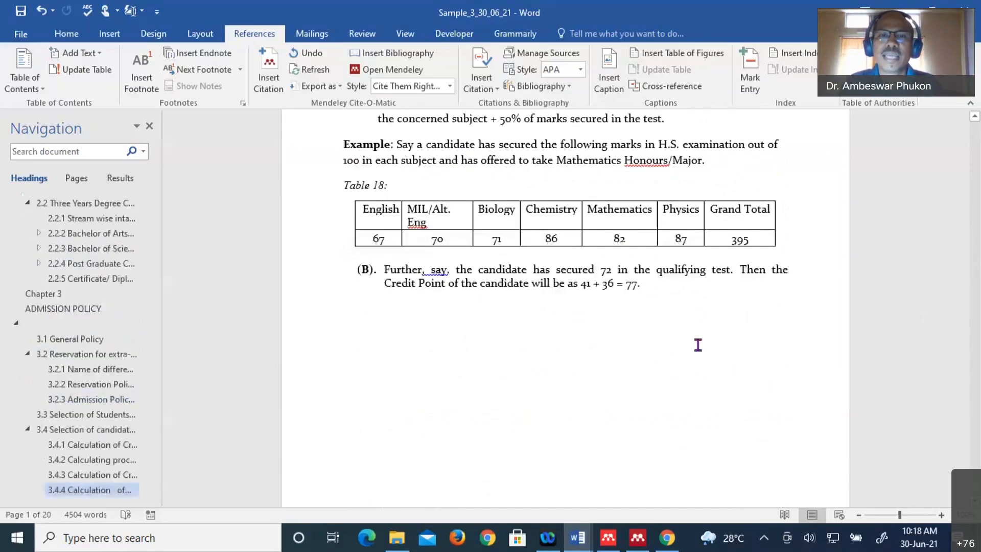
scroll(698, 345, "up", 2)
scroll(679, 256, "down", 5)
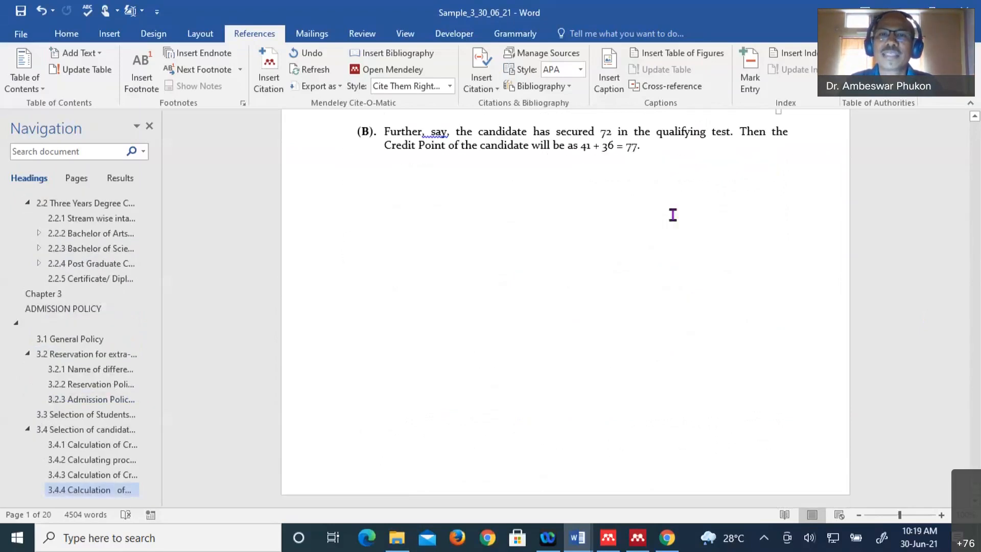
left_click(191, 142)
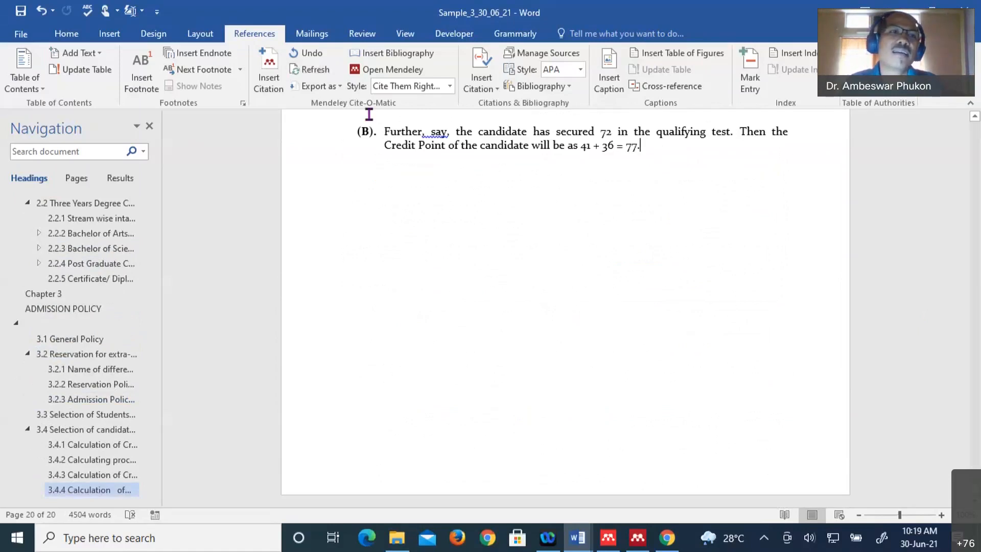
- Show formatting marks and insert a Next Page section break, removing the list numbering
left_click(66, 34)
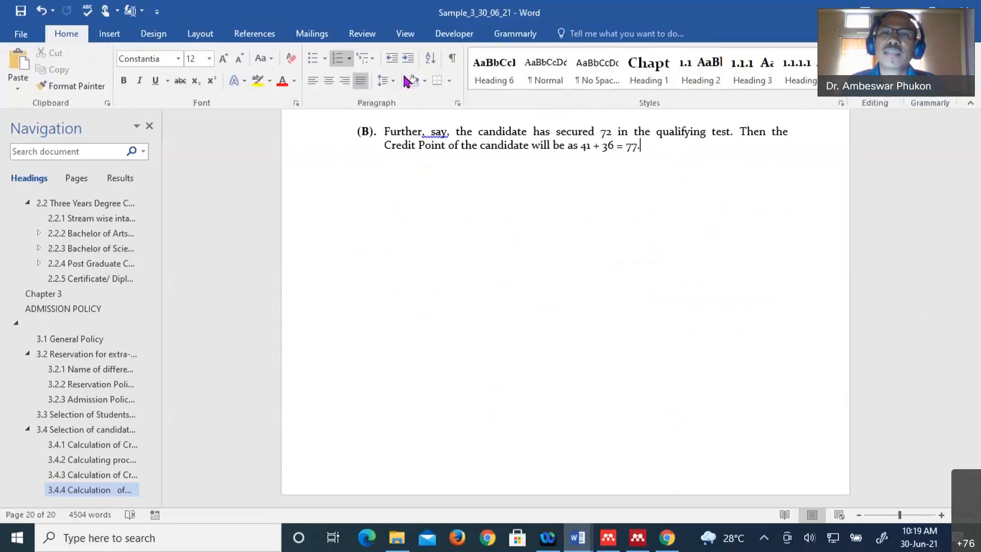
left_click(453, 58)
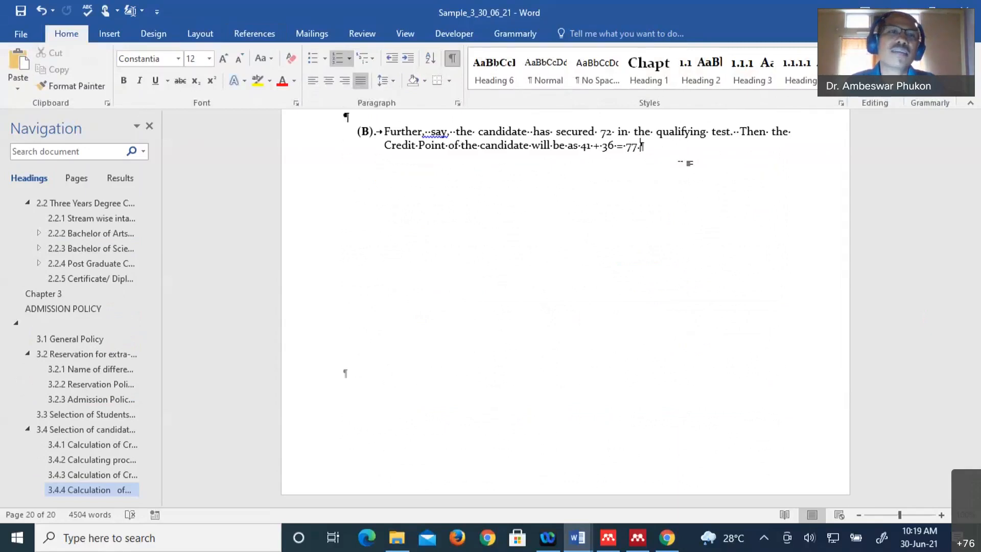
left_click(198, 37)
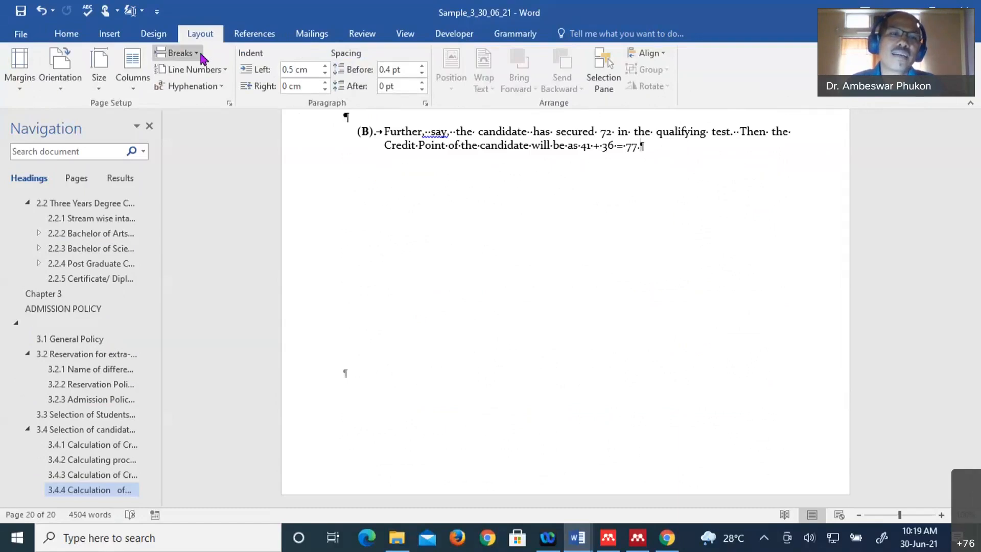
left_click(178, 53)
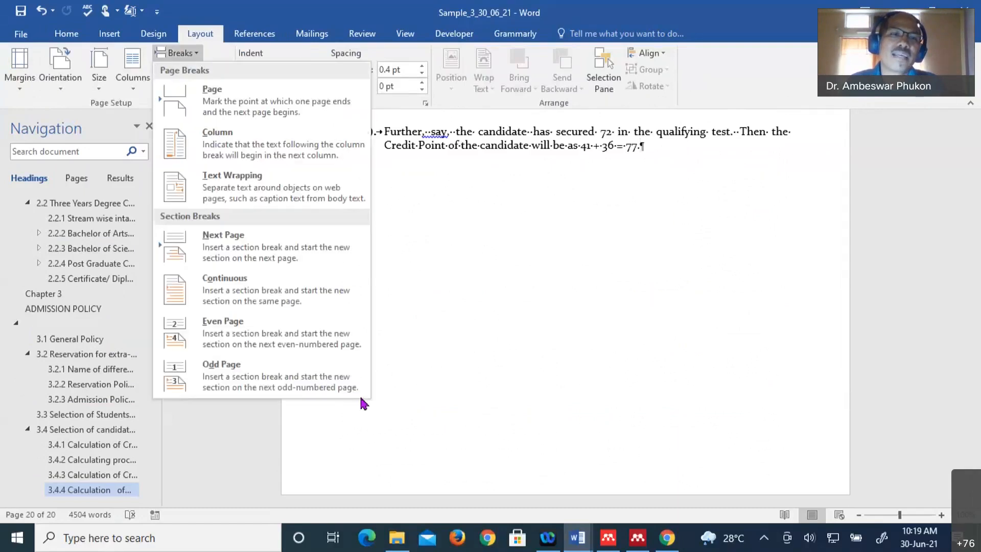
left_click(205, 240)
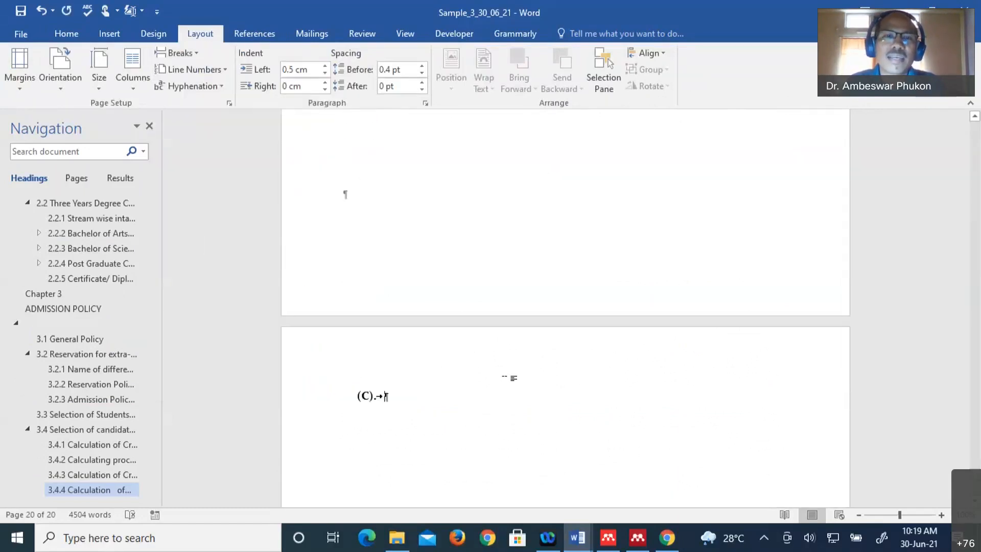
scroll(429, 312, "down", 2)
key("BackSpace")
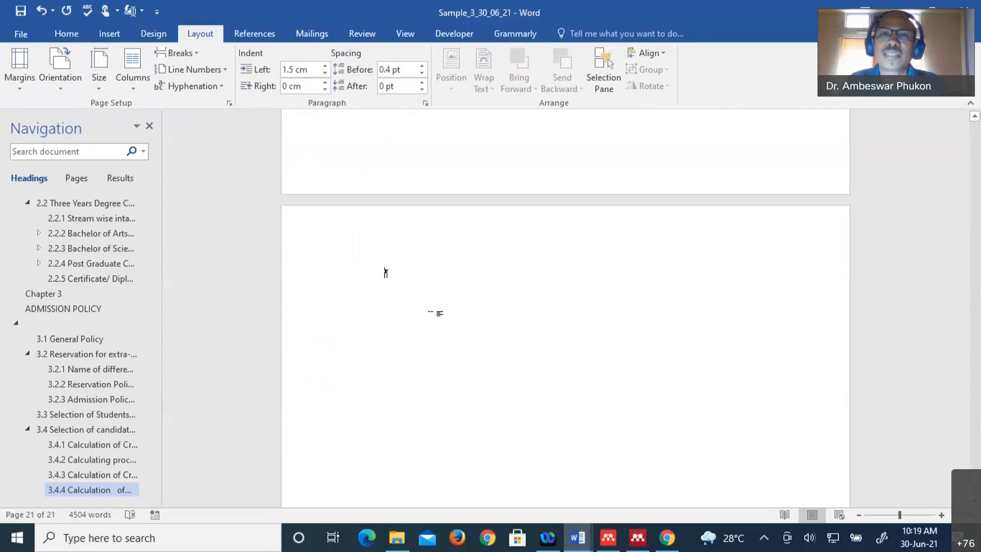
- Type 'Appendix' at the top of the new final page
scroll(508, 307, "up", 5)
scroll(507, 306, "up", 4)
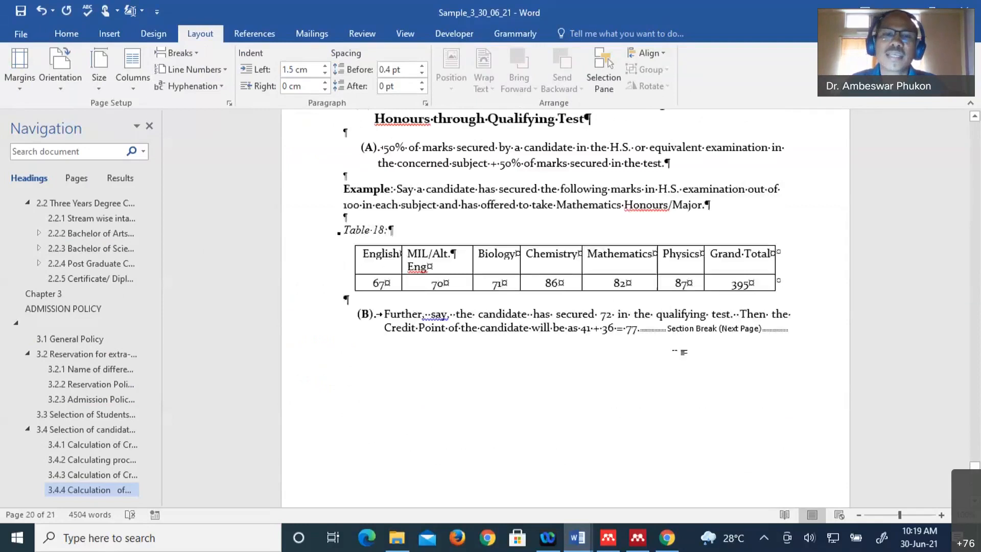
scroll(606, 401, "down", 3)
scroll(386, 149, "down", 3)
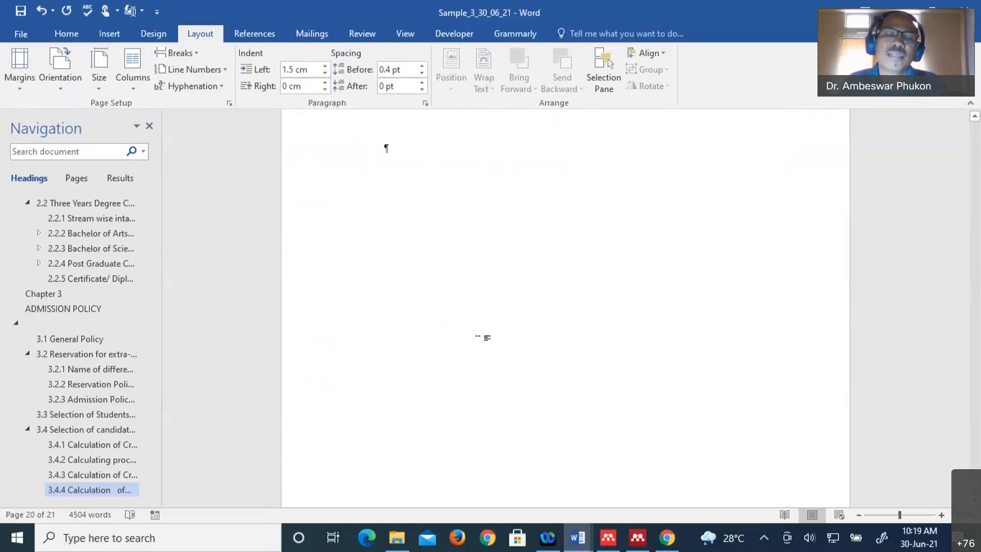
scroll(386, 274, "down", 4)
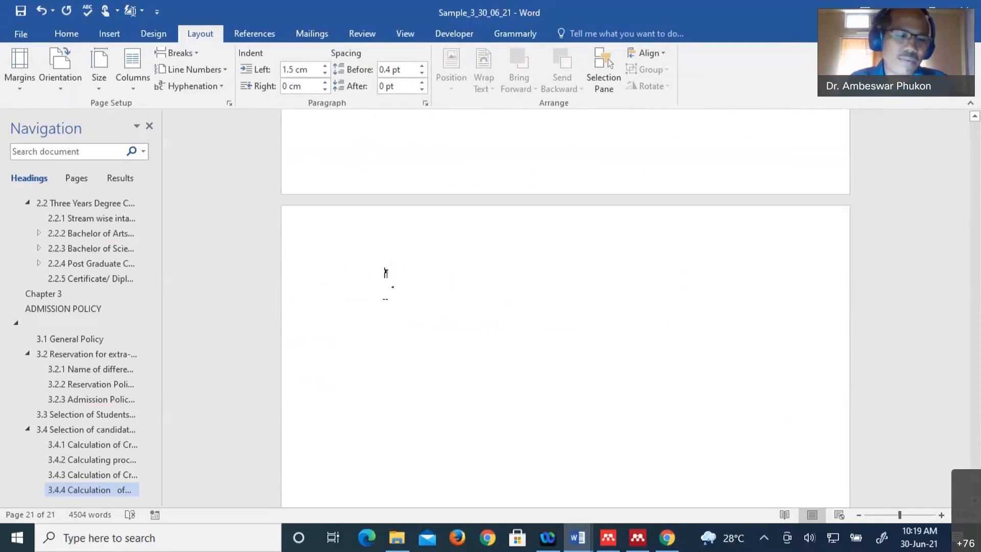
type("Appendix")
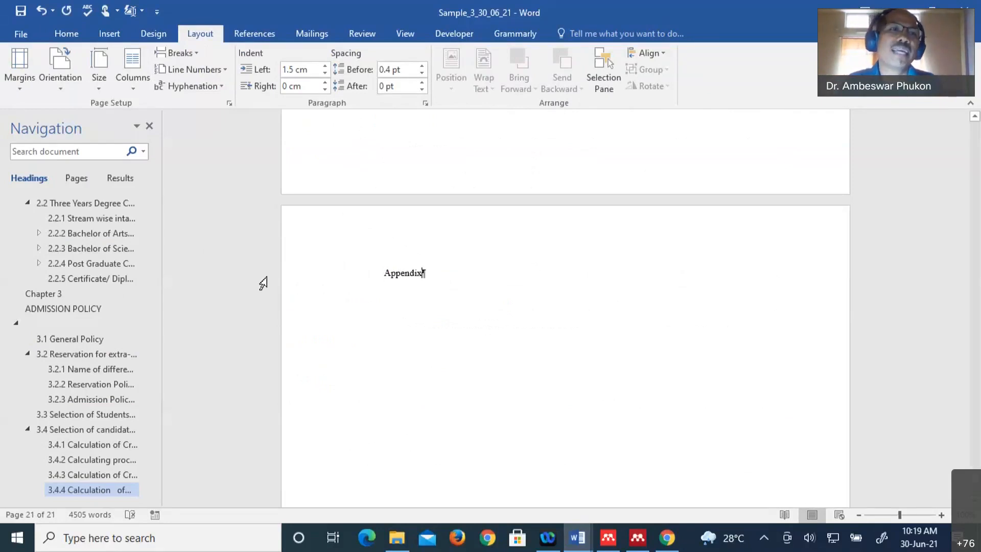
left_click(65, 34)
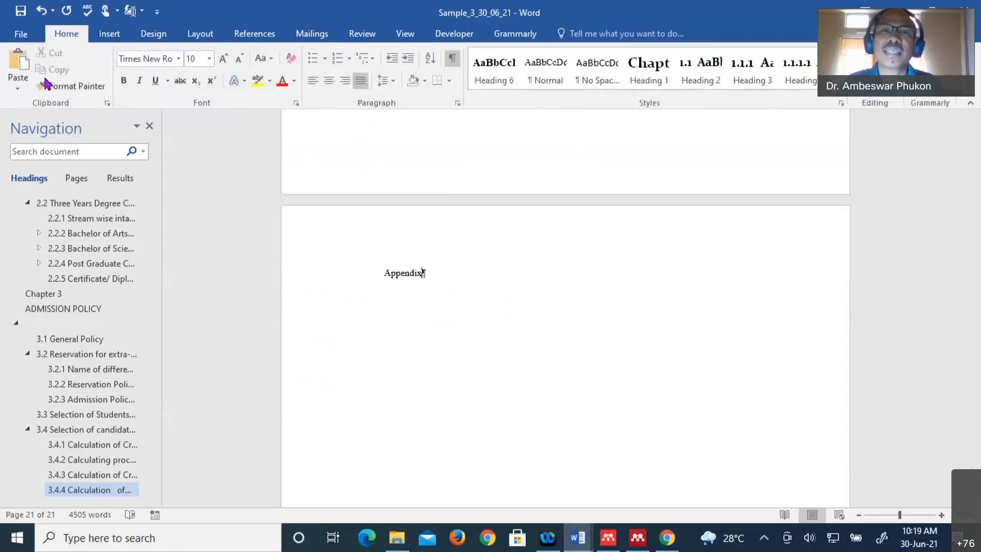
- Style 'Appendix' as Heading 6 and scroll back up to the Contents page
left_click(502, 81)
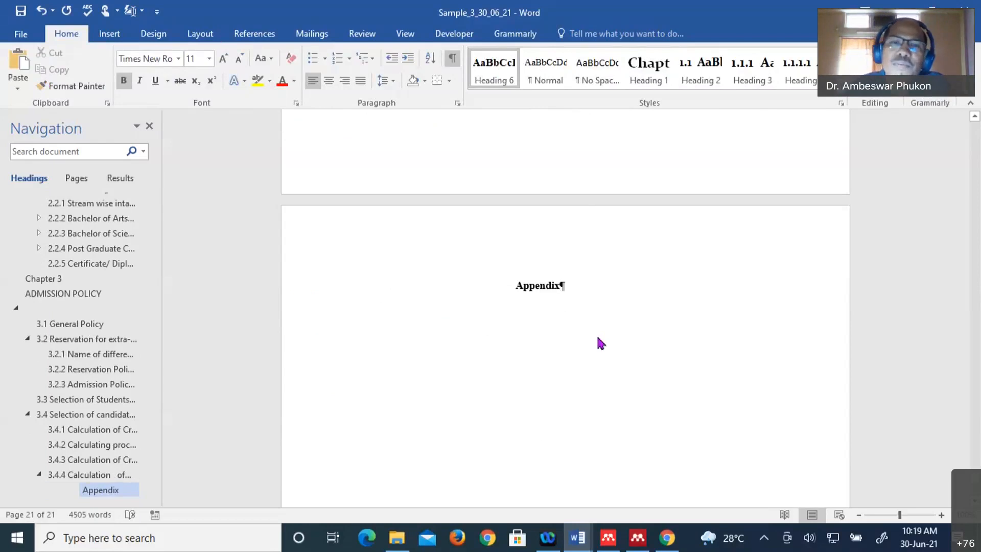
scroll(601, 343, "up", 5)
scroll(603, 337, "up", 8)
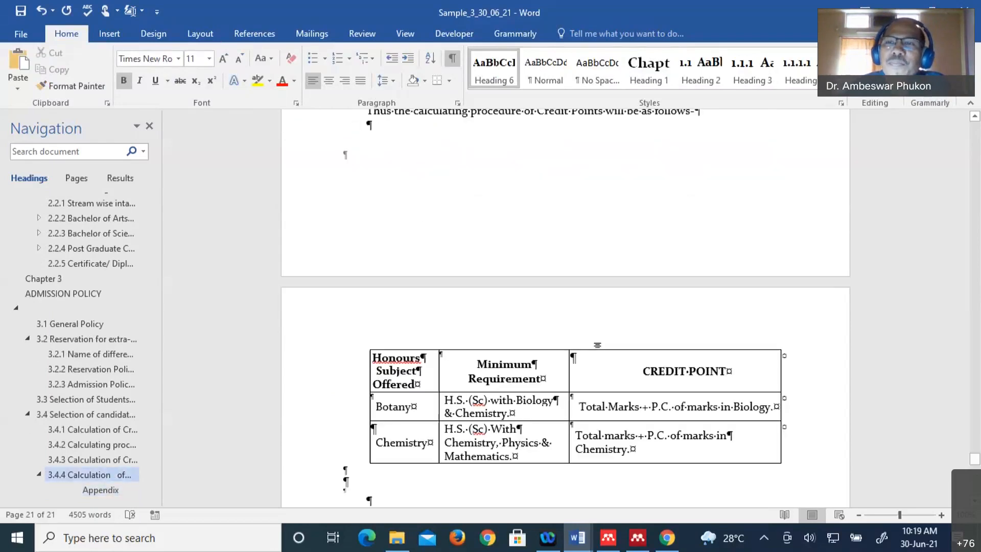
scroll(598, 341, "up", 8)
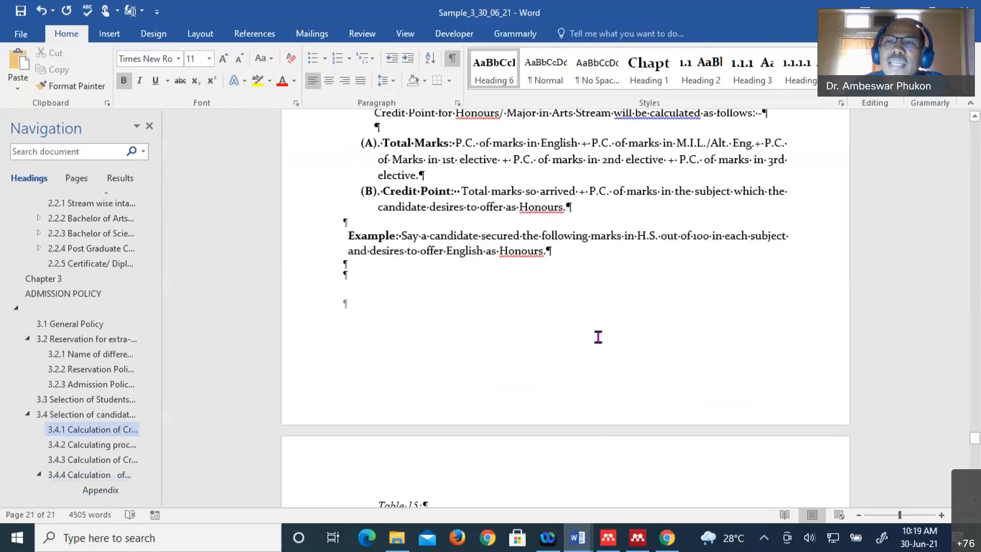
scroll(598, 338, "up", 10)
left_click_drag(976, 420, 975, 127)
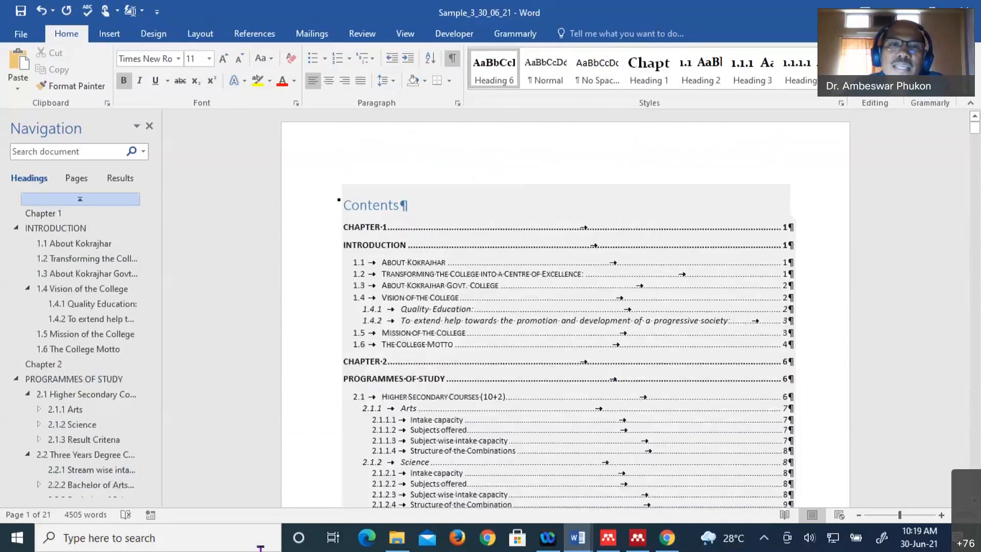
- Update the entire table of contents so it ends with an Appendix entry on page 19
scroll(424, 394, "down", 10)
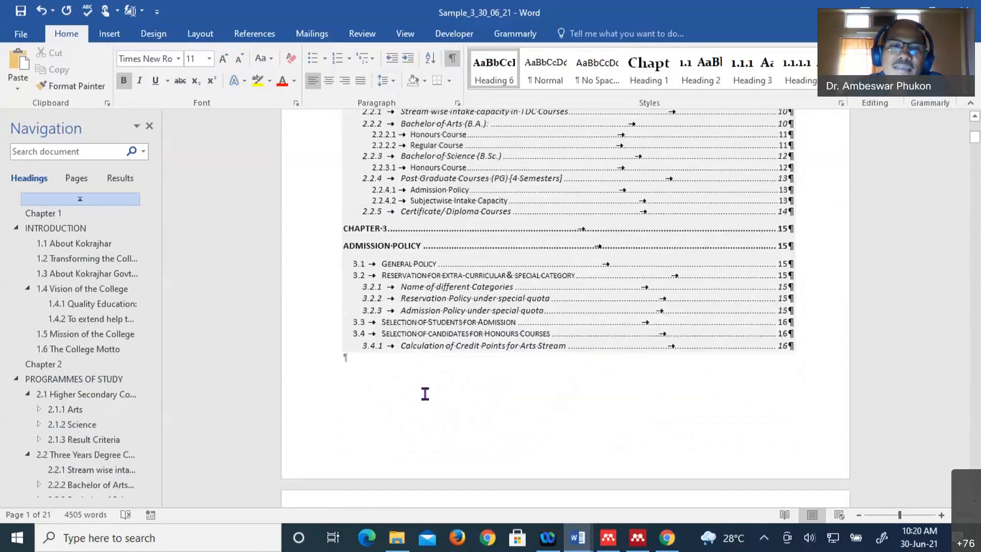
scroll(425, 394, "down", 5)
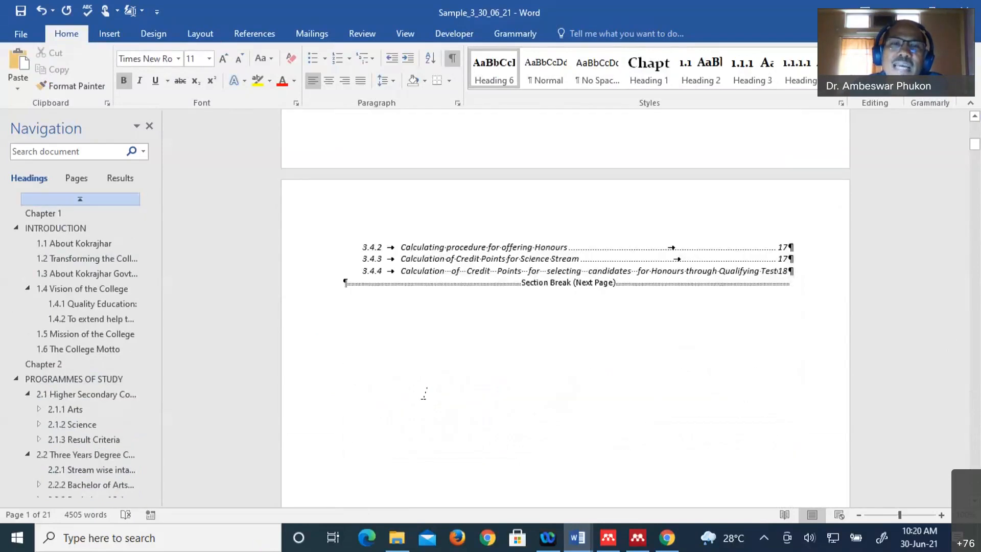
scroll(425, 393, "up", 5)
scroll(425, 393, "up", 10)
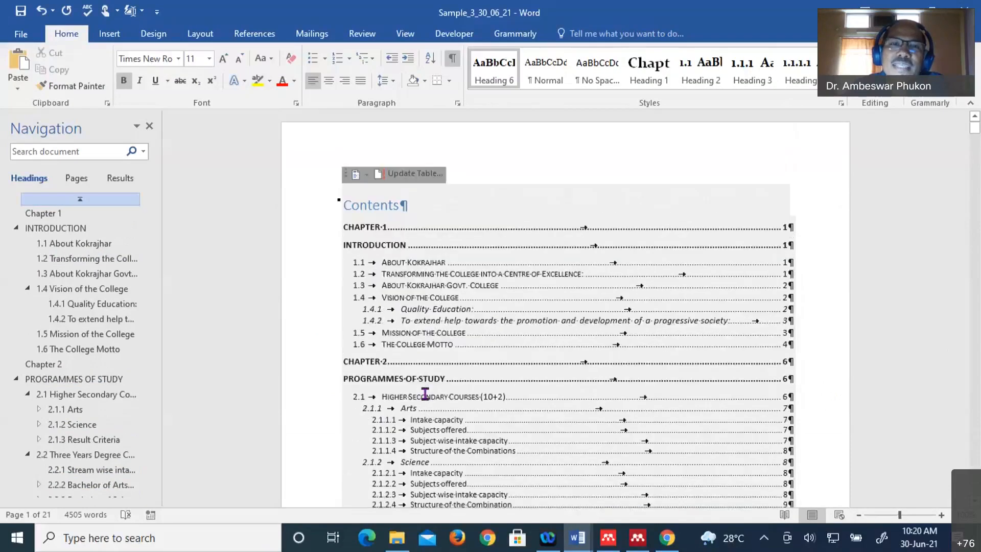
left_click(484, 285)
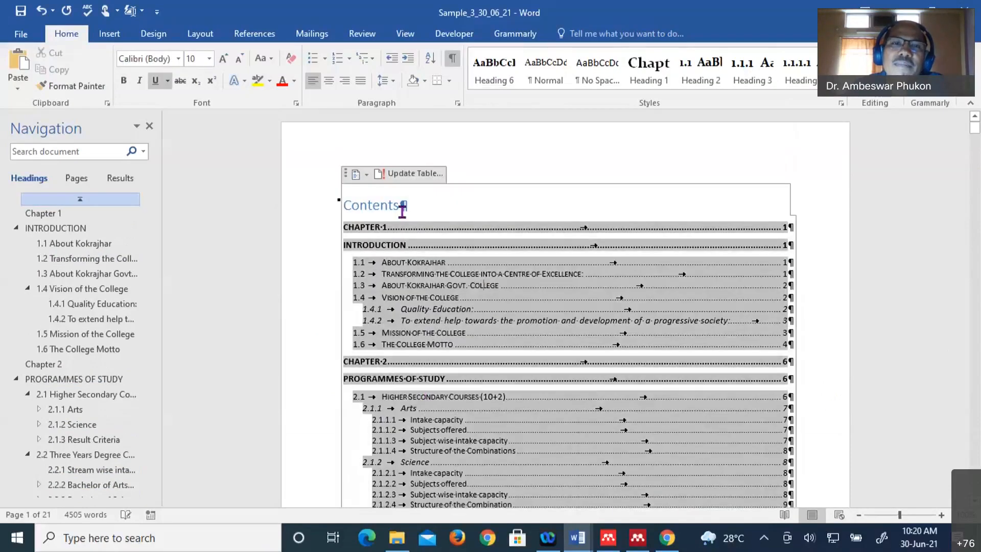
left_click(414, 173)
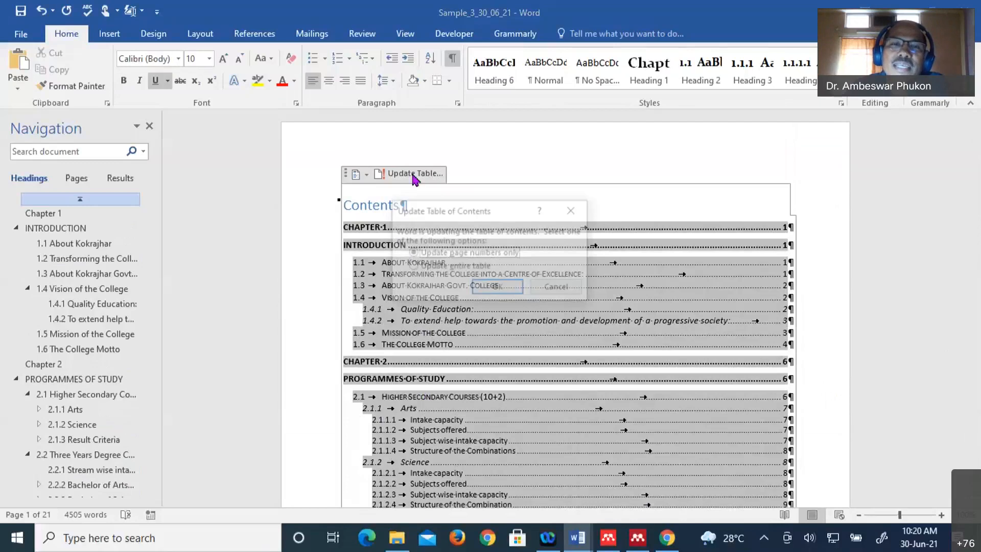
left_click(471, 269)
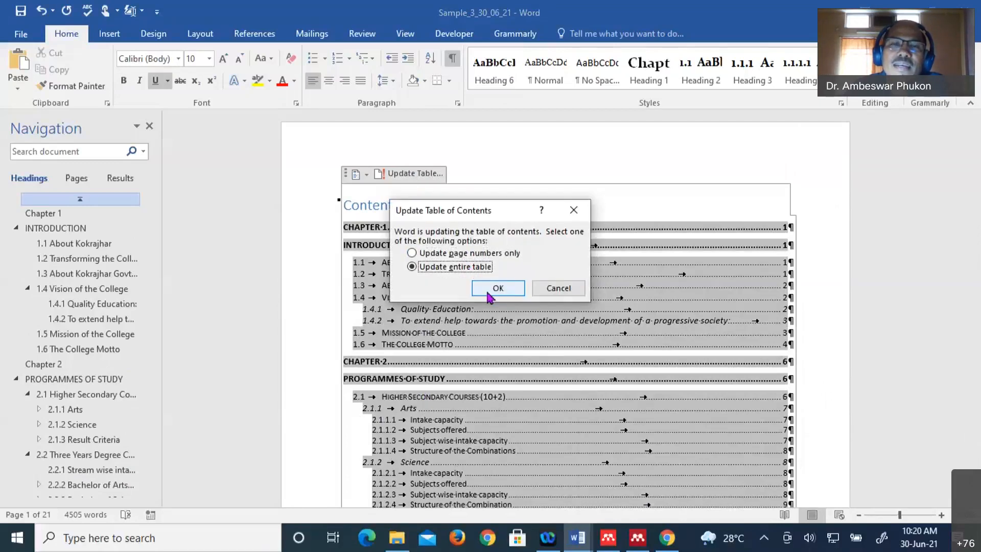
left_click(489, 295)
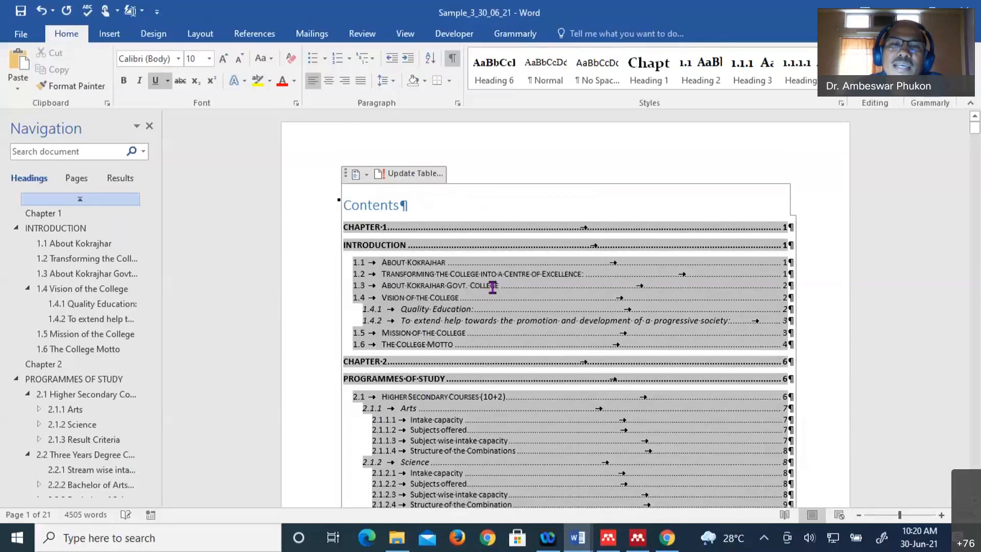
scroll(486, 300, "down", 10)
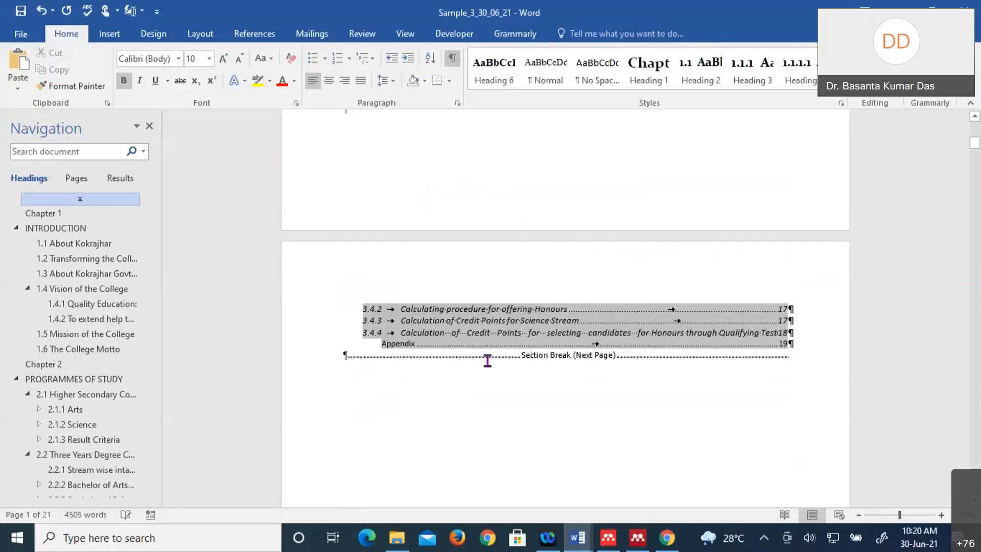
scroll(487, 361, "down", 3)
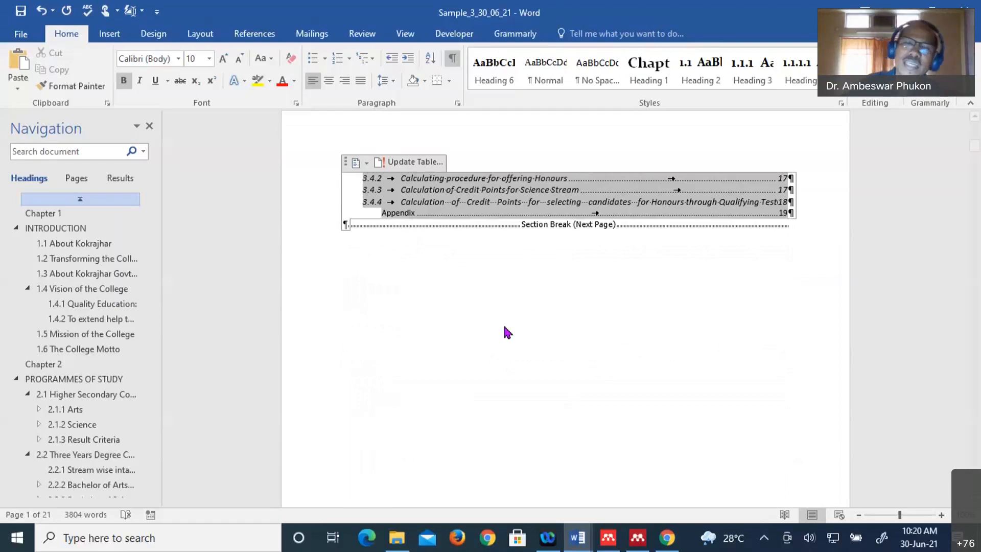
scroll(569, 328, "up", 2)
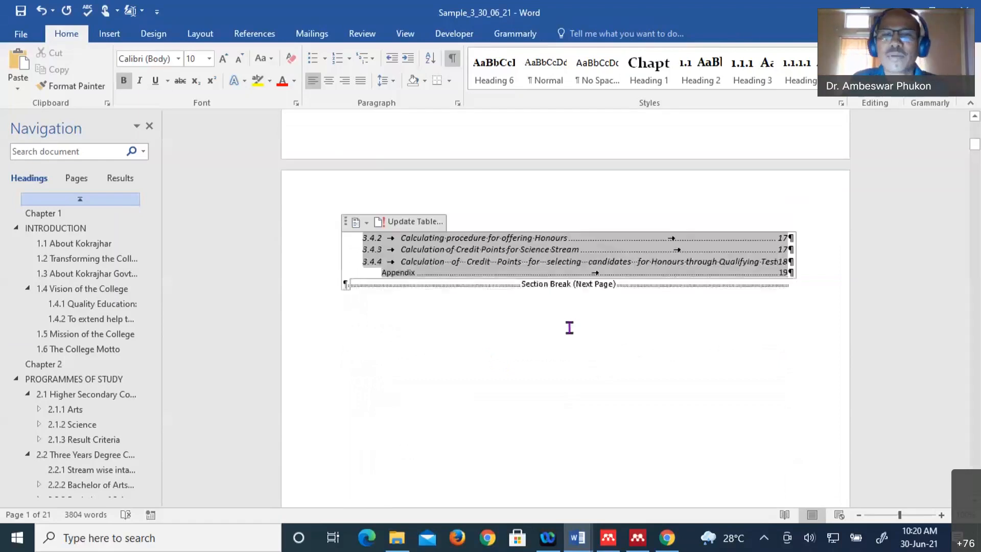
scroll(570, 327, "up", 1)
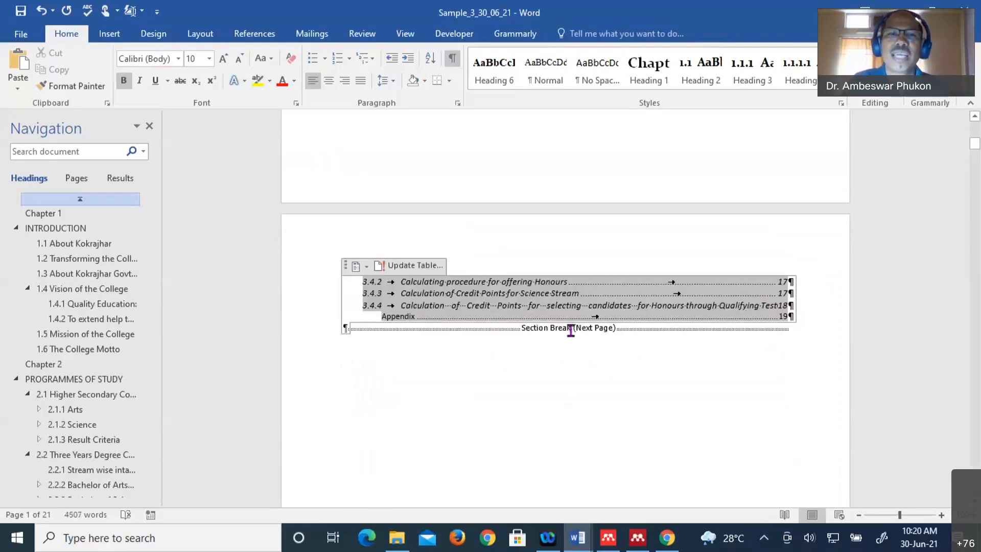
scroll(571, 329, "up", 5)
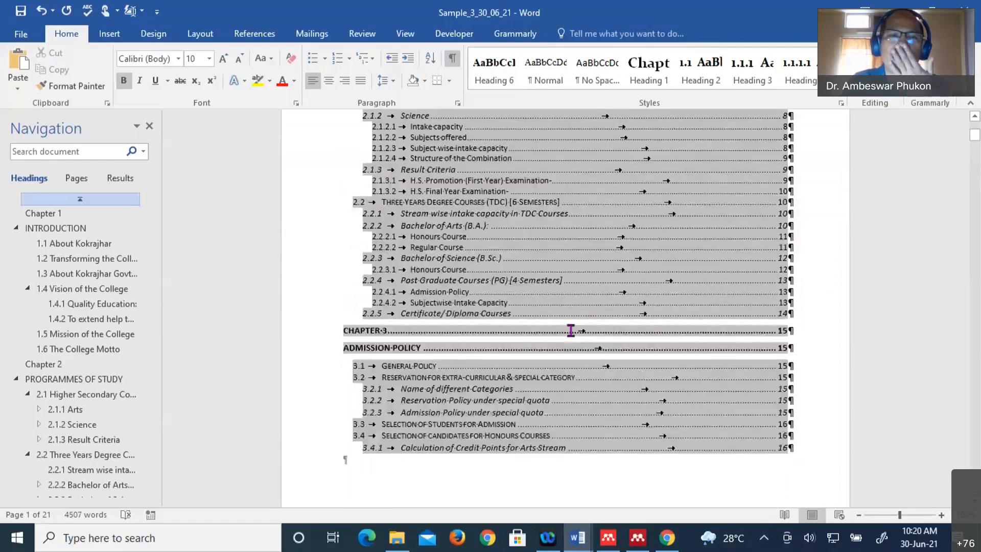
scroll(571, 330, "up", 5)
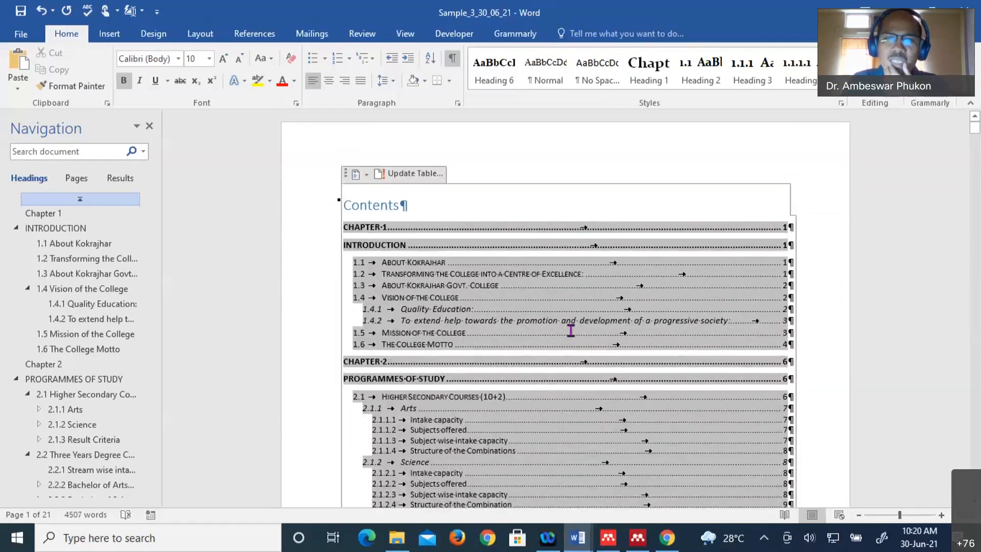
scroll(571, 330, "down", 4)
scroll(571, 330, "down", 8)
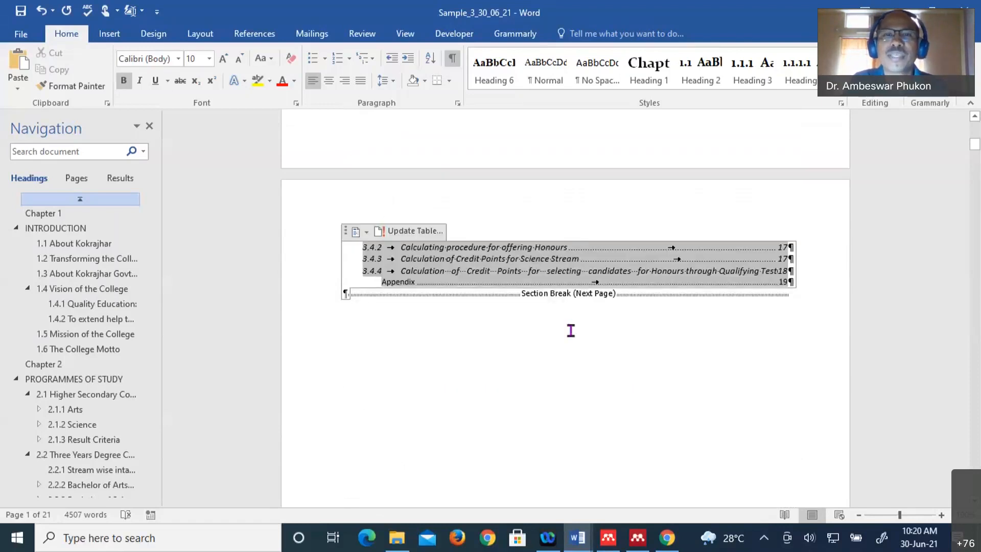
scroll(571, 330, "up", 12)
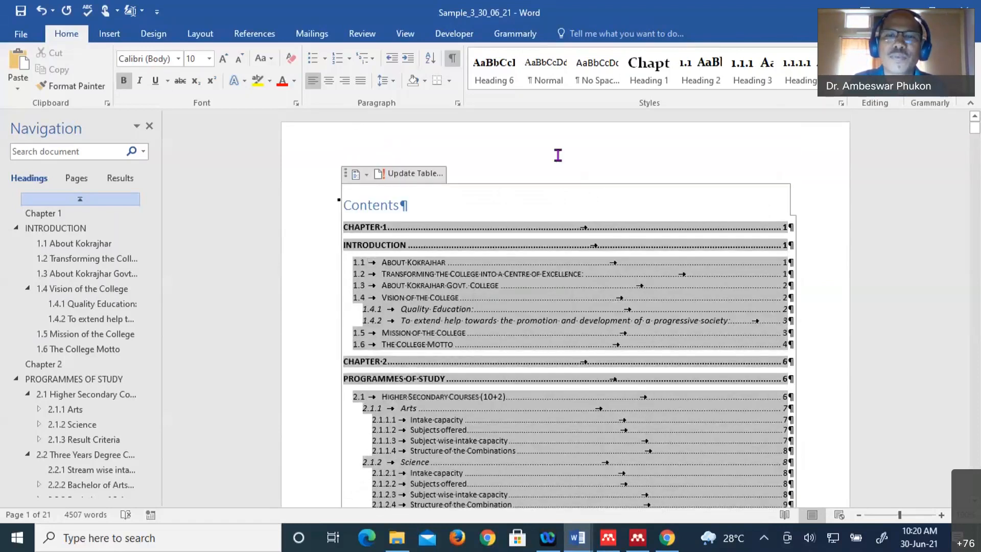
scroll(629, 363, "down", 7)
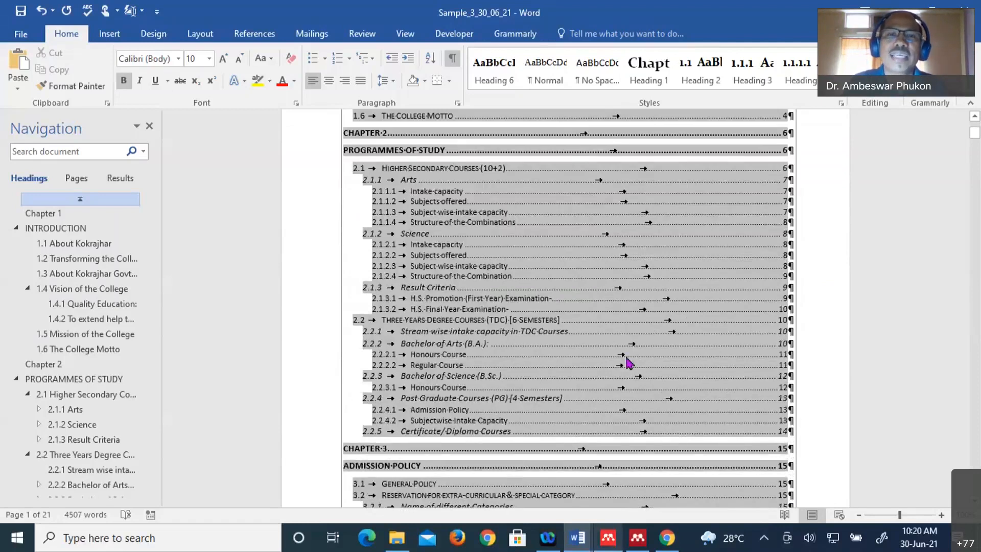
scroll(507, 174, "up", 7)
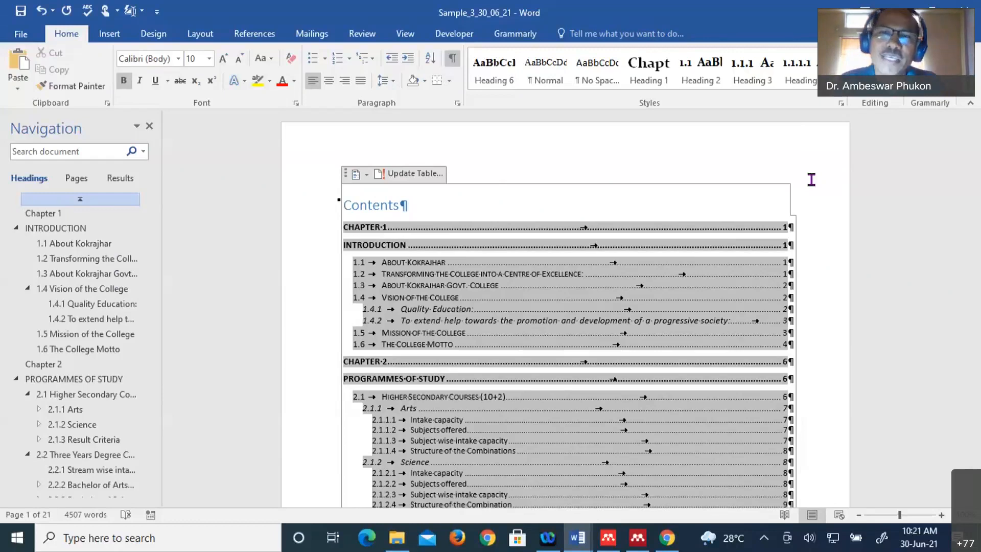
scroll(640, 423, "down", 15)
scroll(640, 423, "down", 2)
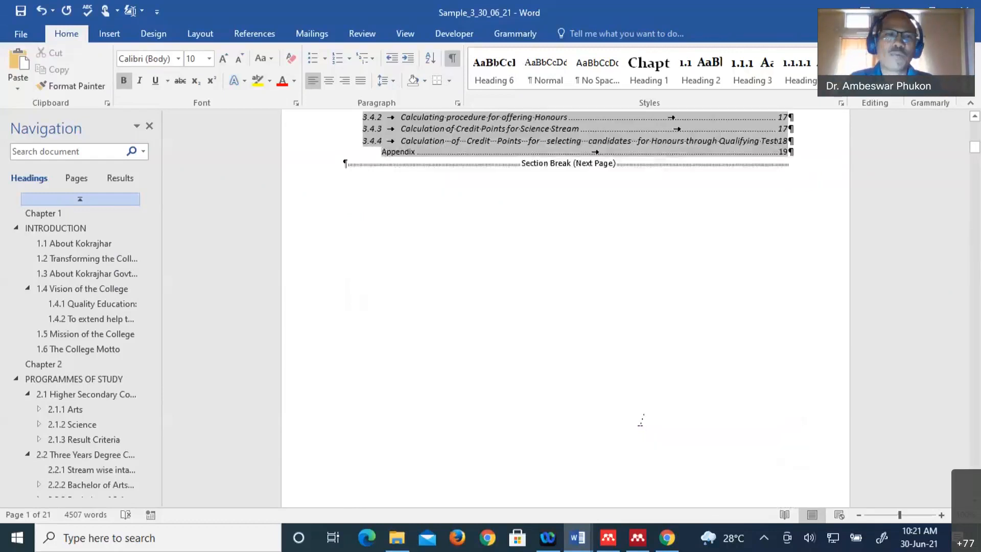
scroll(640, 423, "up", 17)
scroll(642, 420, "up", 1)
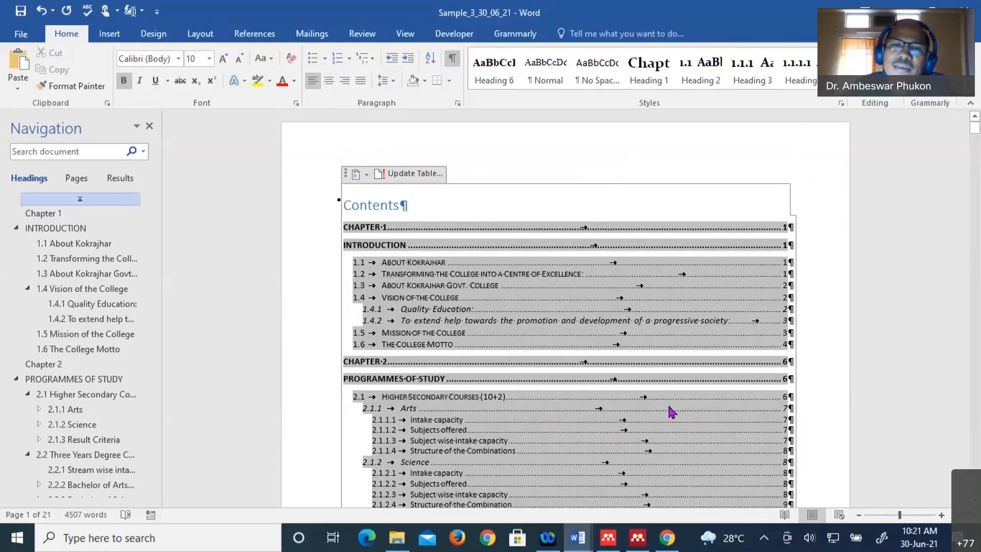
scroll(659, 394, "down", 10)
scroll(646, 380, "down", 5)
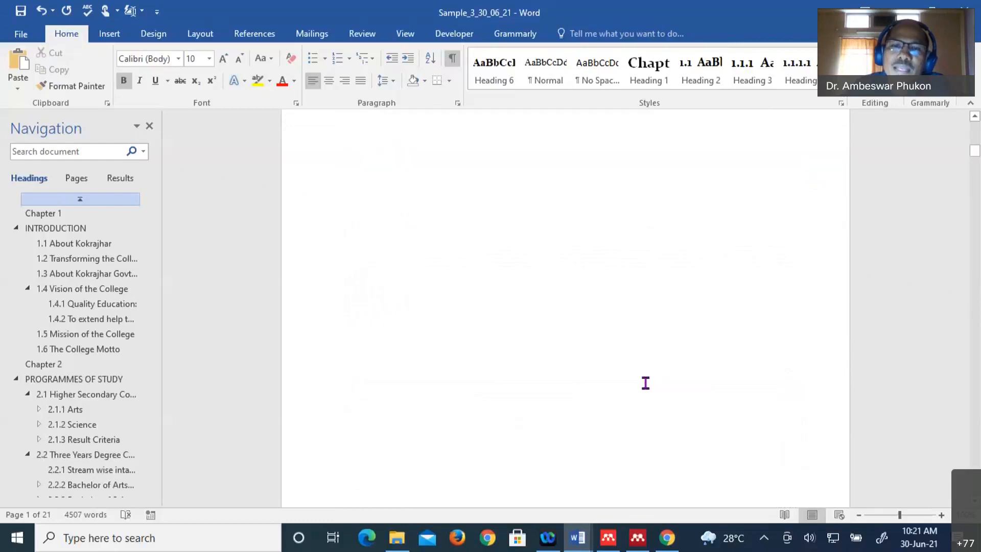
scroll(623, 383, "down", 5)
- Review the Chapter 1 text and the Kokrajhar paragraph, placing the cursor in each
left_click(601, 383)
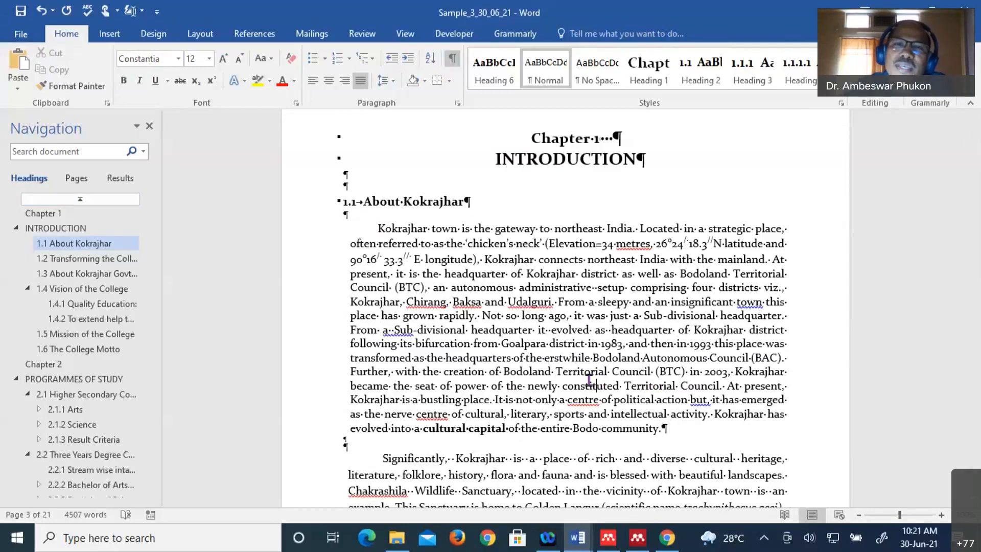
scroll(589, 379, "up", 3)
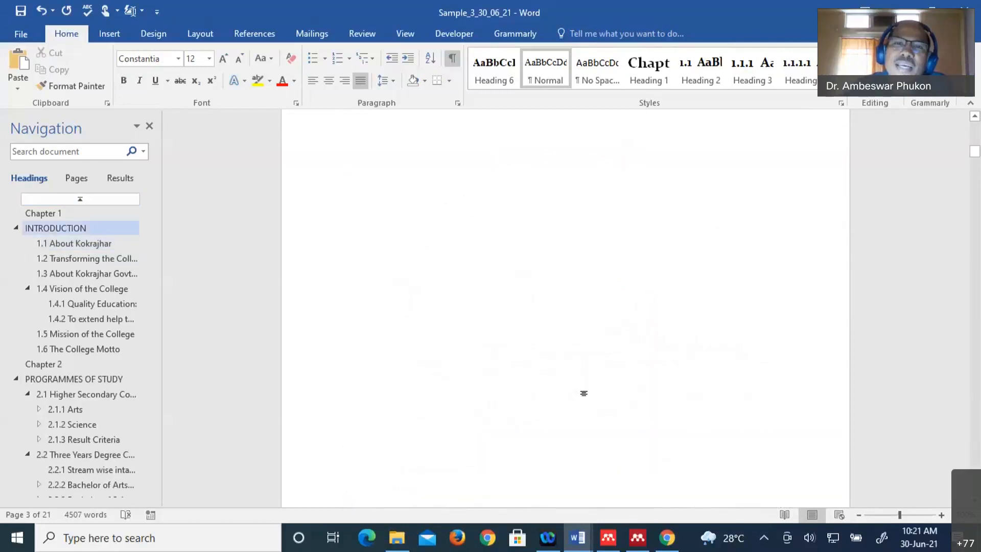
scroll(586, 392, "up", 5)
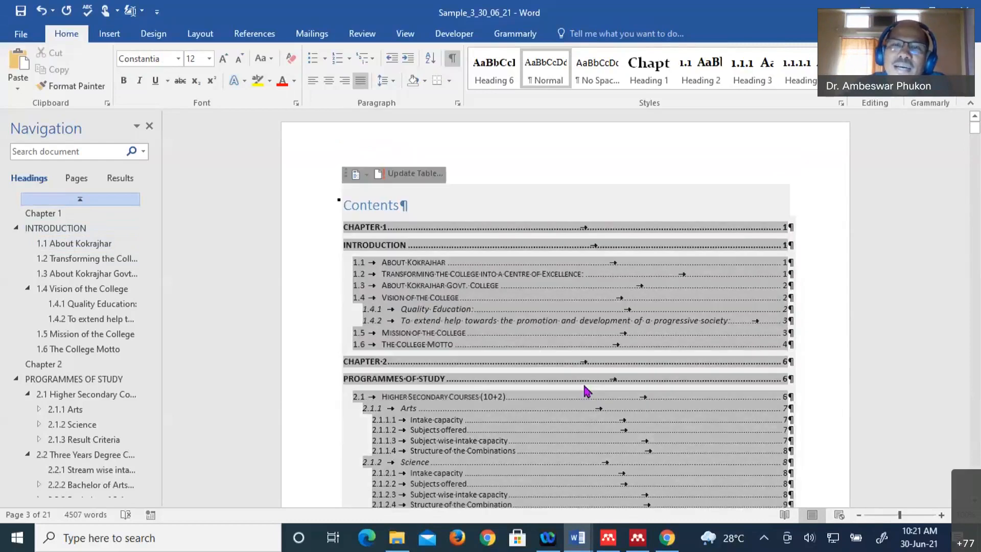
scroll(586, 391, "down", 10)
scroll(654, 485, "down", 5)
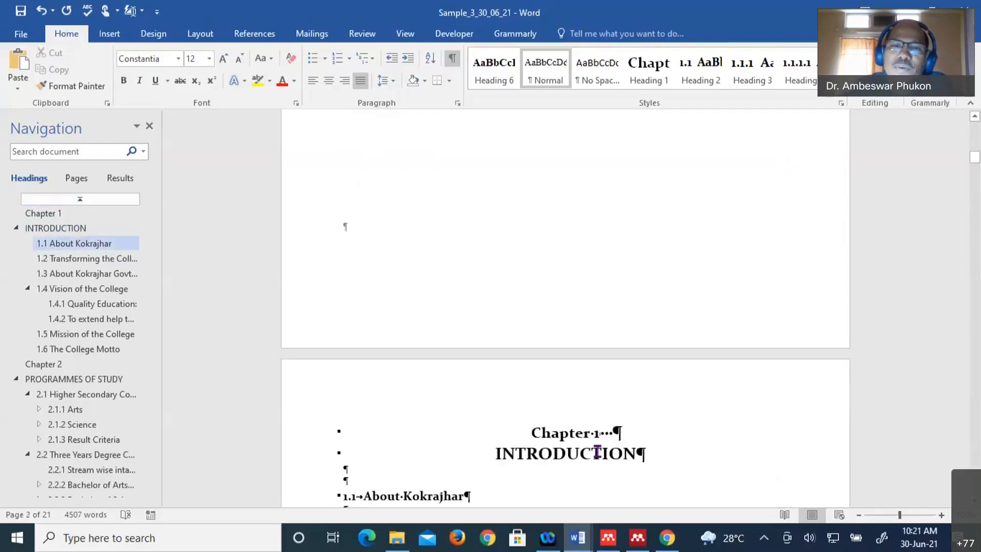
scroll(608, 447, "down", 1)
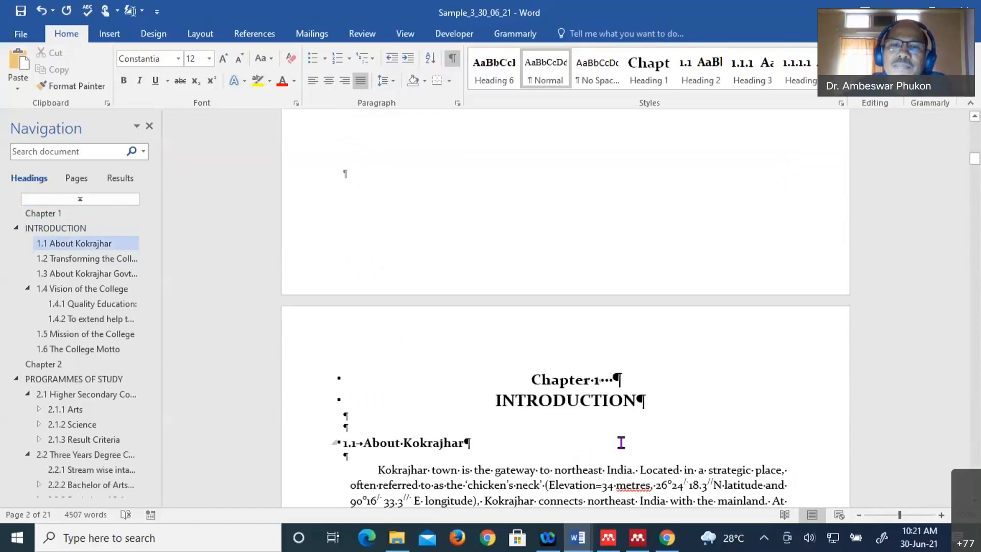
scroll(621, 442, "down", 3)
left_click(630, 415)
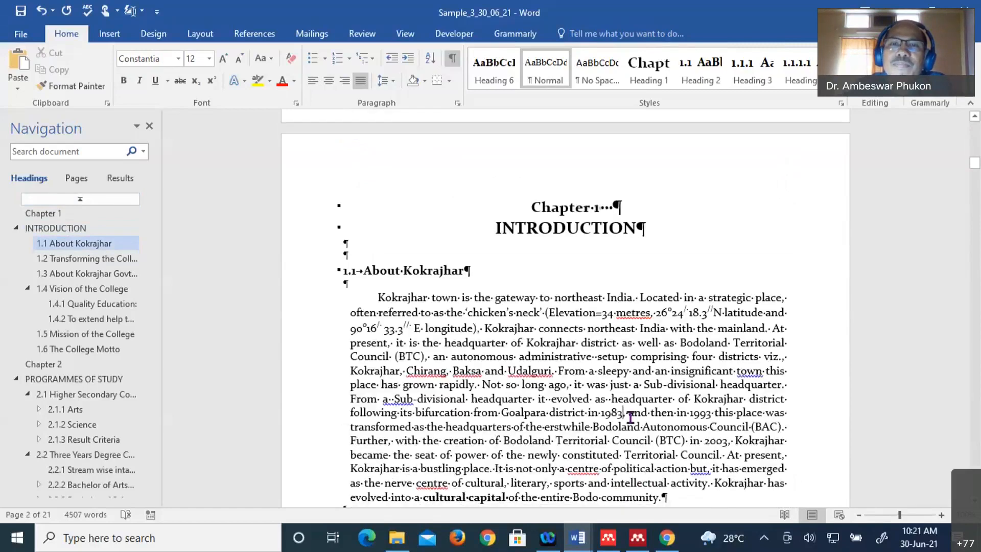
scroll(631, 416, "up", 3)
scroll(634, 414, "up", 12)
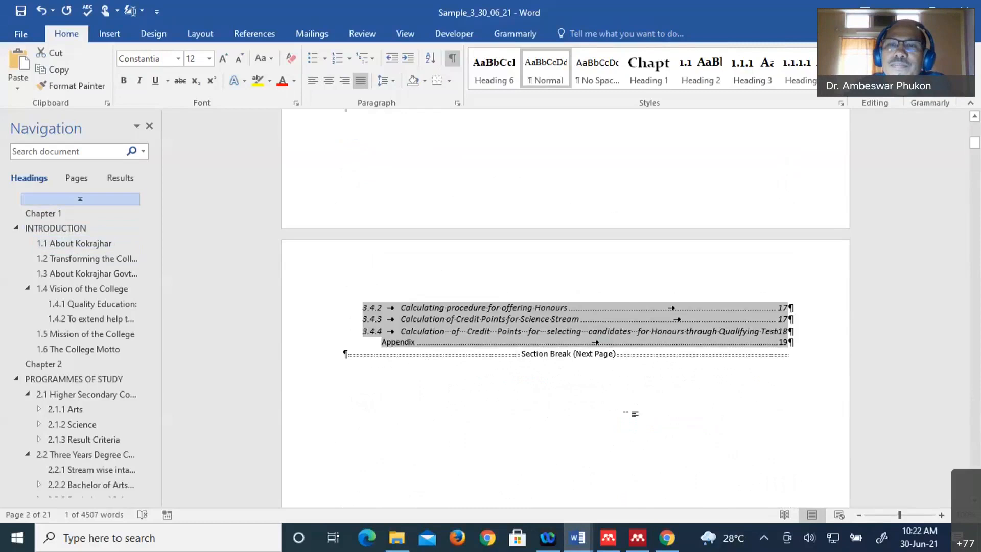
scroll(843, 301, "down", 1)
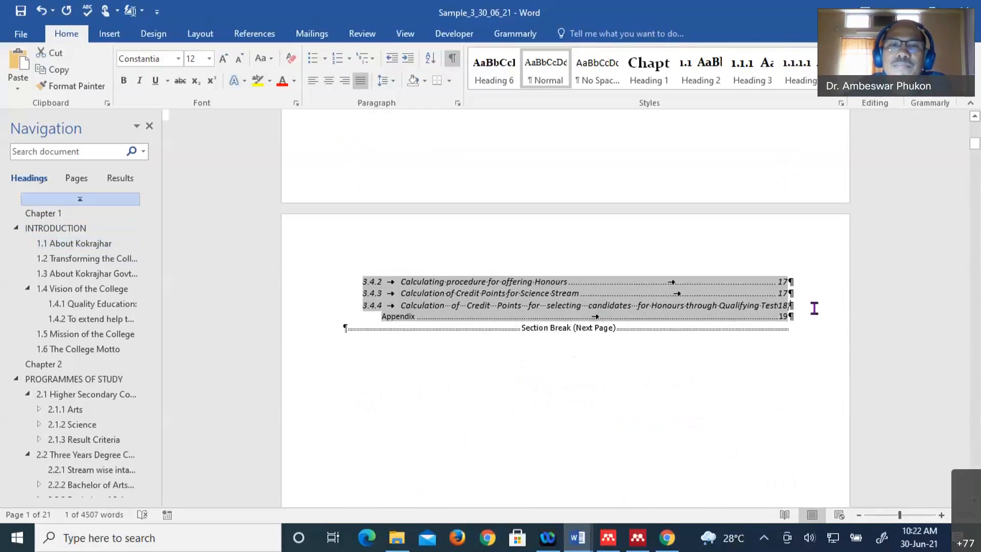
- Check the contents, scroll to section 1.2 on page 3, and bring up previews of open Word windows
left_click(715, 382)
left_click(706, 407)
scroll(705, 409, "up", 3)
scroll(702, 410, "down", 7)
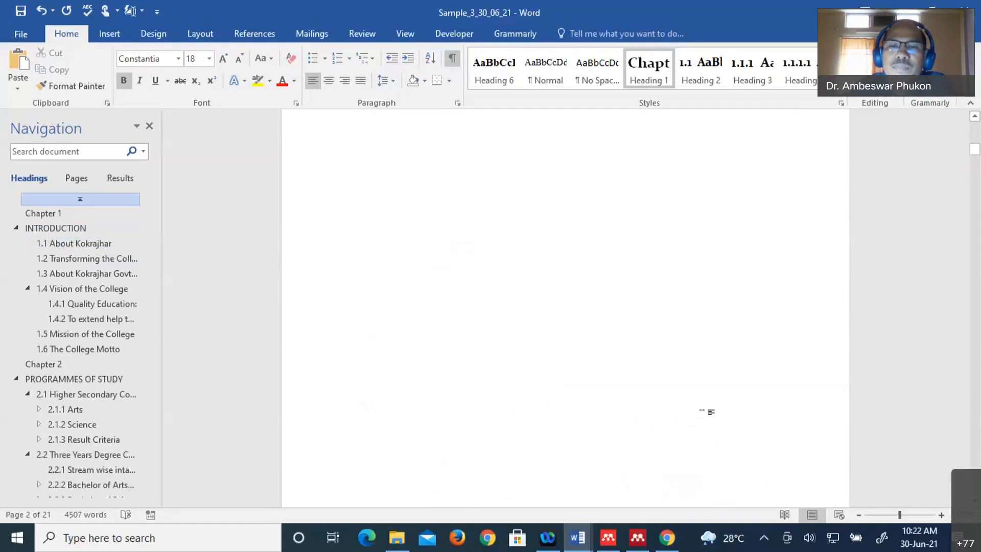
scroll(629, 430, "down", 3)
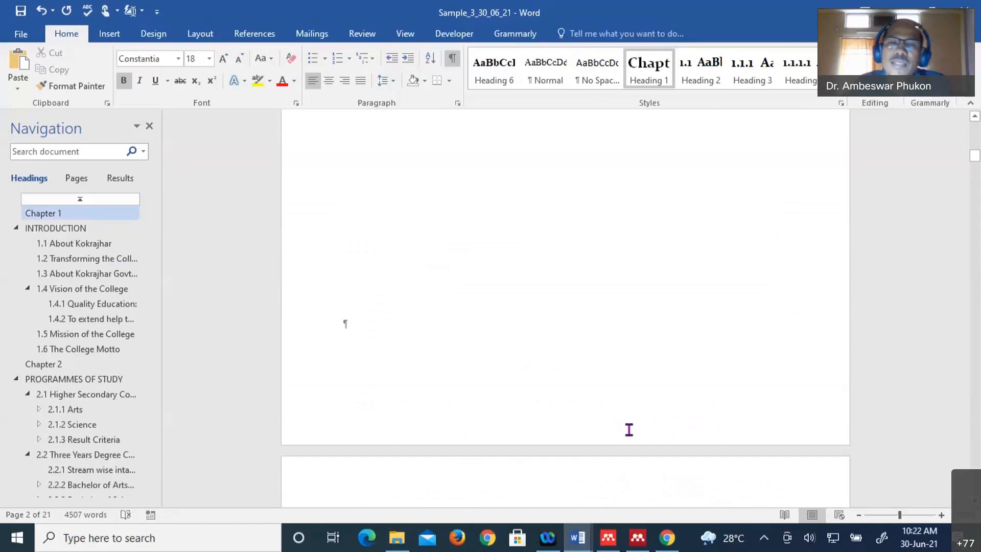
scroll(629, 430, "down", 6)
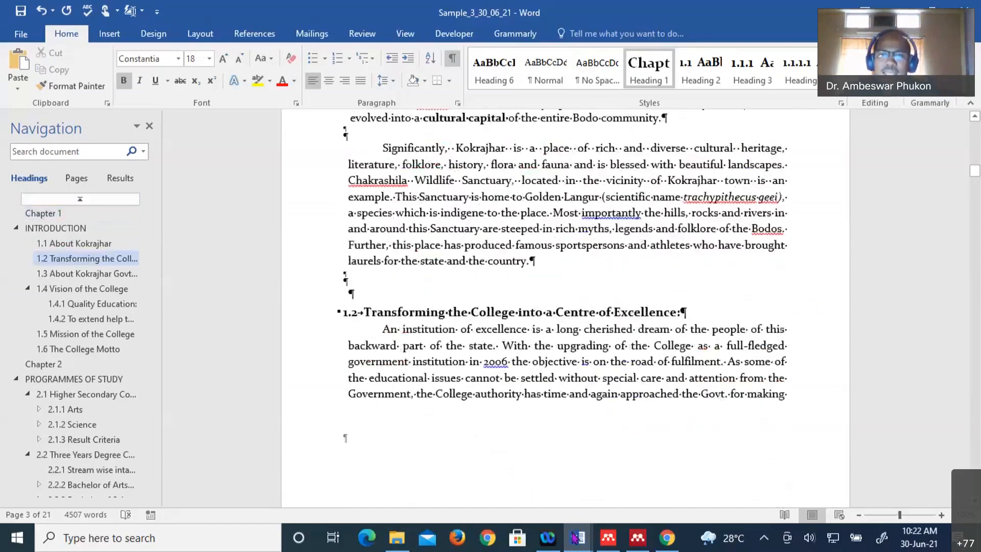
mouse_move(576, 524)
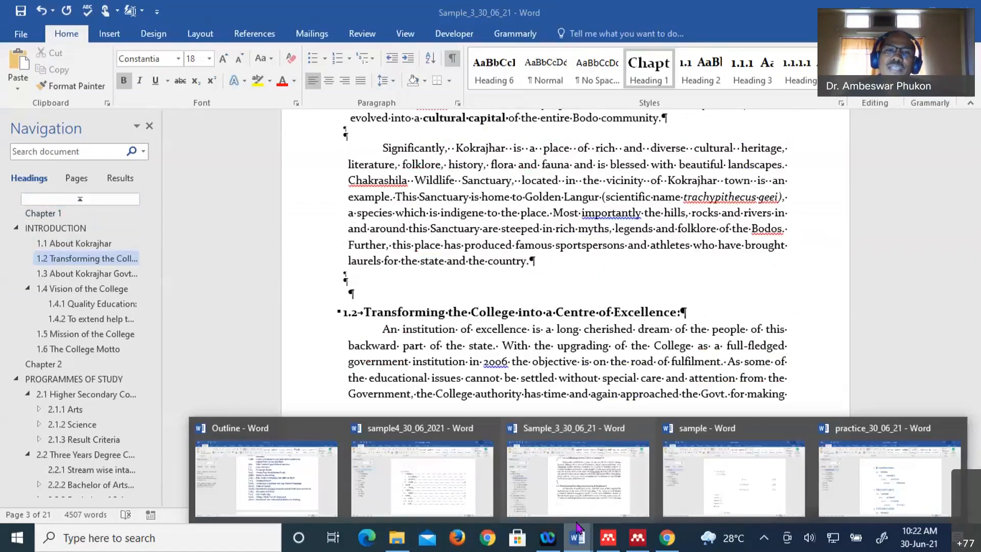
- Switch to practice_30_06_21 and review its headings from 1 INTRODUCTION to Annexure-3
left_click(889, 475)
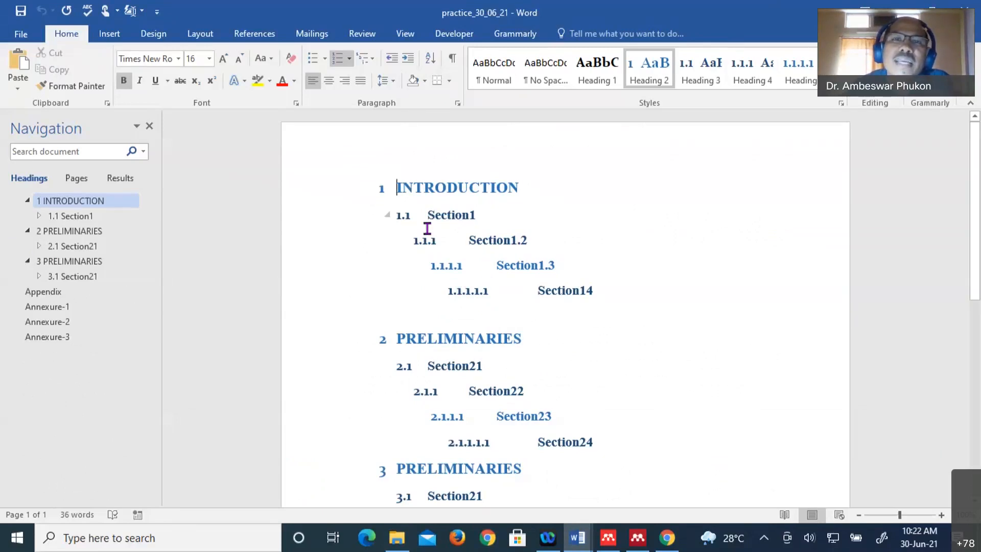
scroll(578, 209, "down", 3)
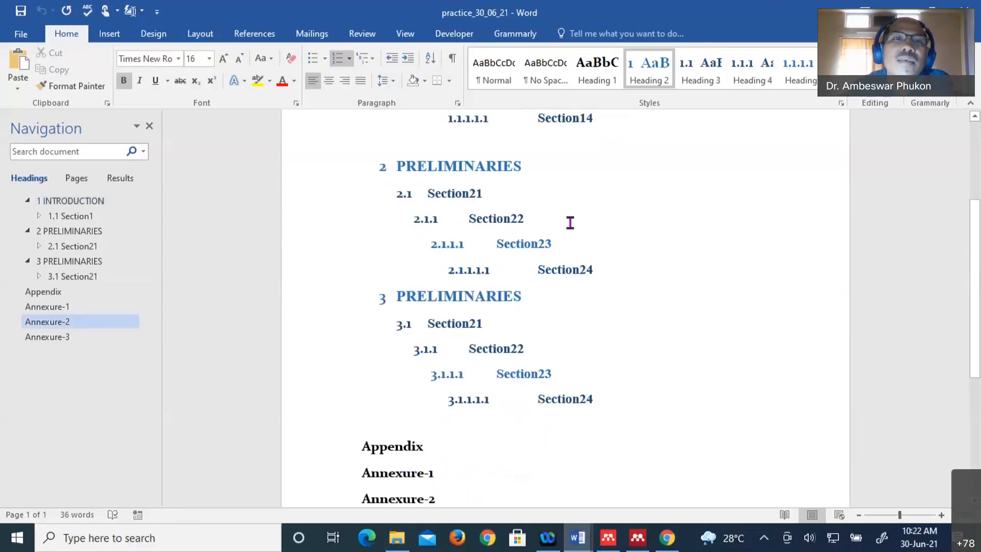
scroll(570, 223, "up", 3)
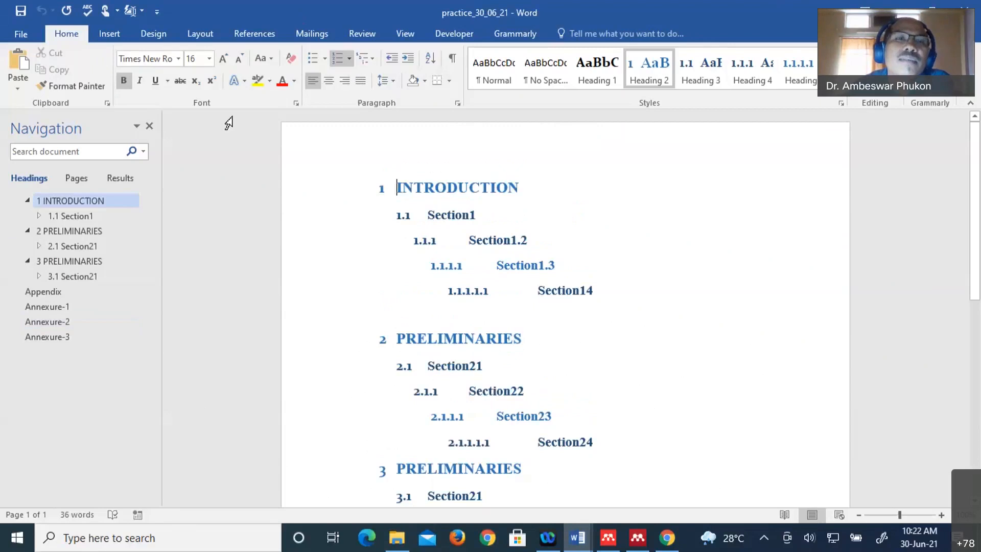
left_click(201, 33)
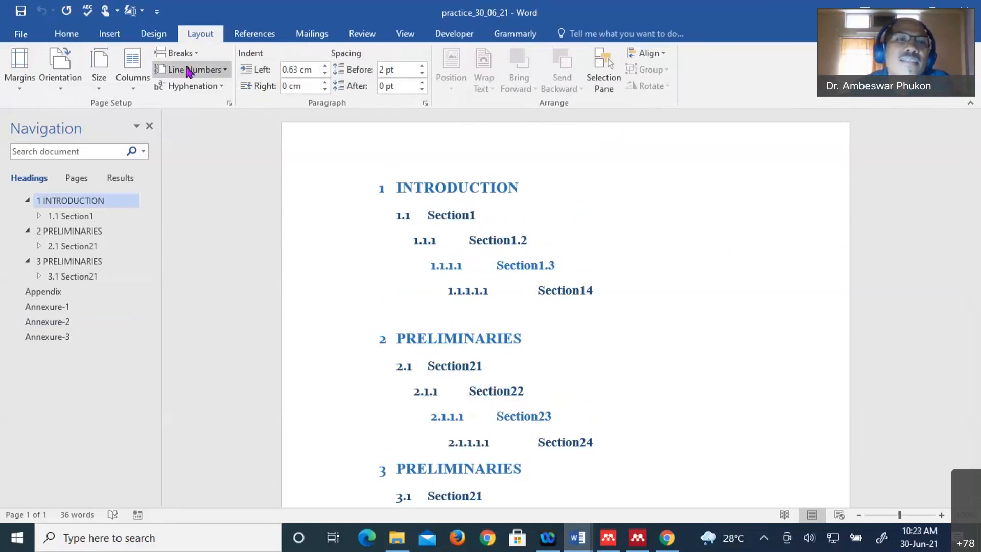
- Insert a Next Page section break before INTRODUCTION, leaving a blank first page
left_click(176, 53)
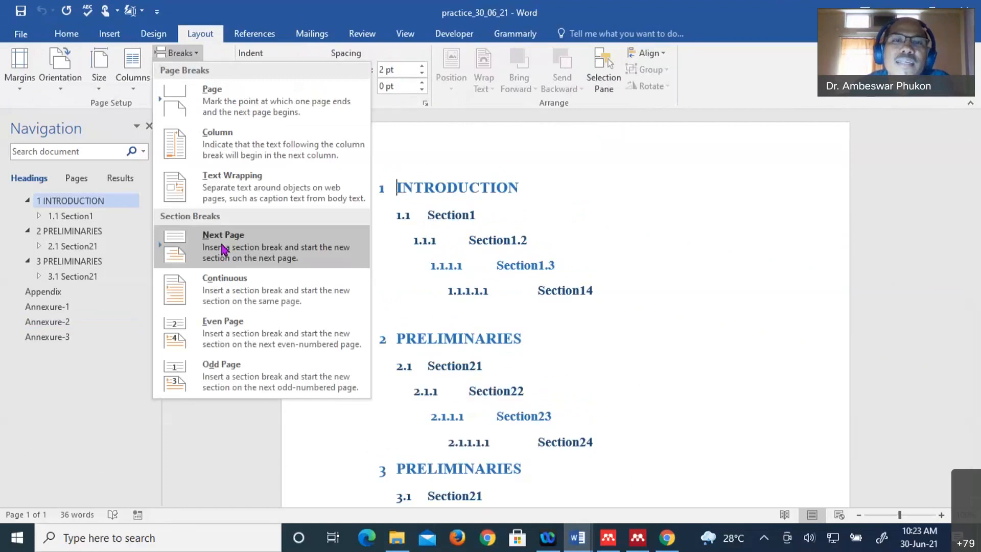
left_click(223, 250)
scroll(508, 295, "up", 5)
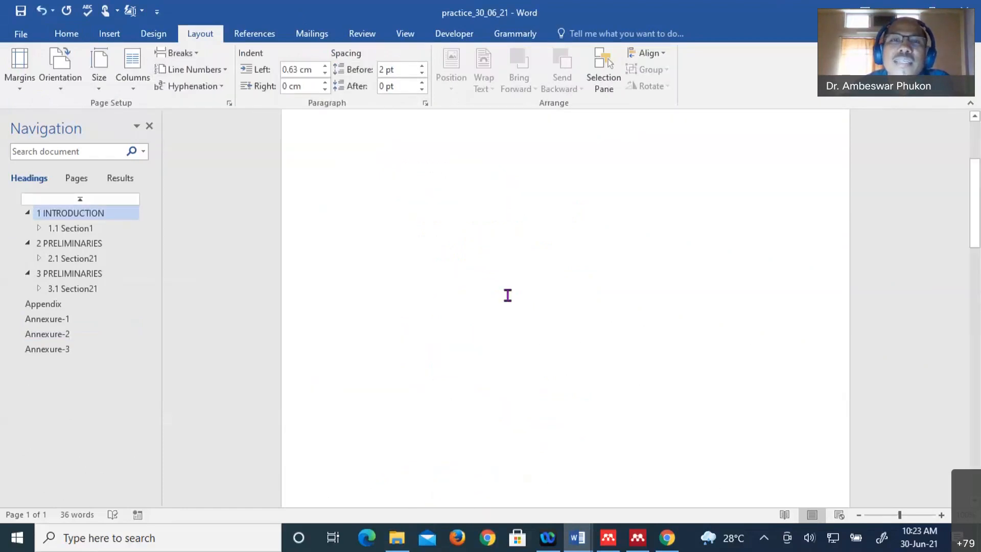
scroll(507, 295, "up", 2)
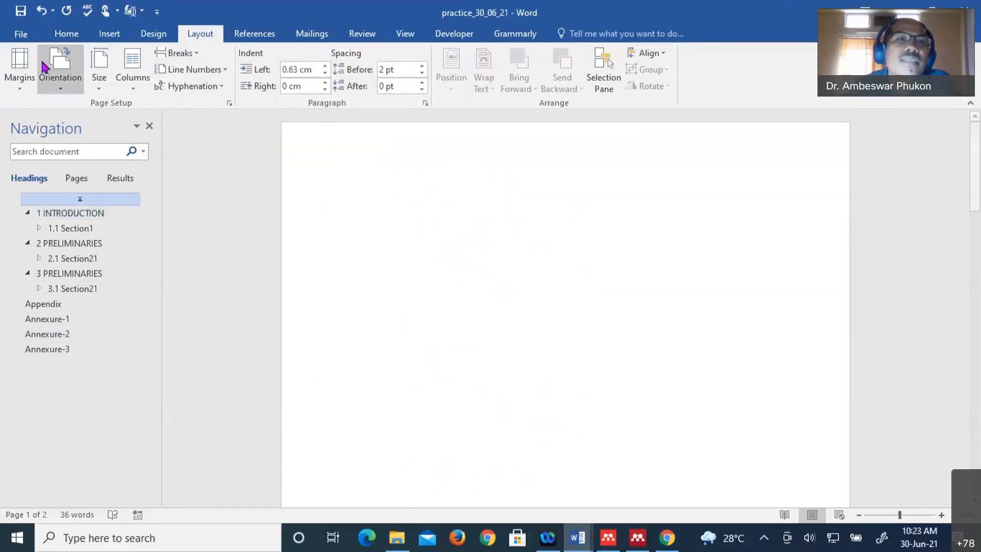
- Turn on Show/Hide ¶ to reveal the Section Break (Next Page) mark
left_click(67, 36)
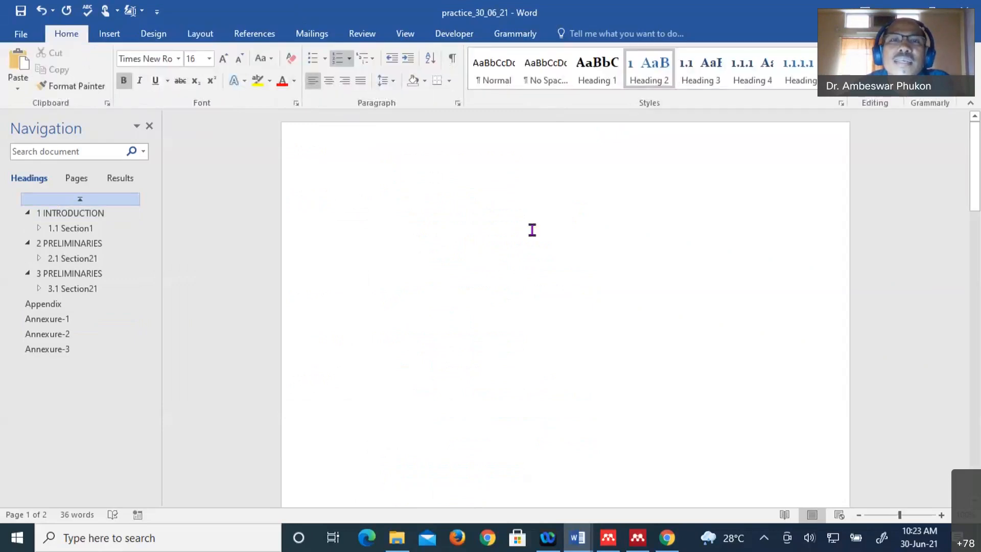
left_click(452, 58)
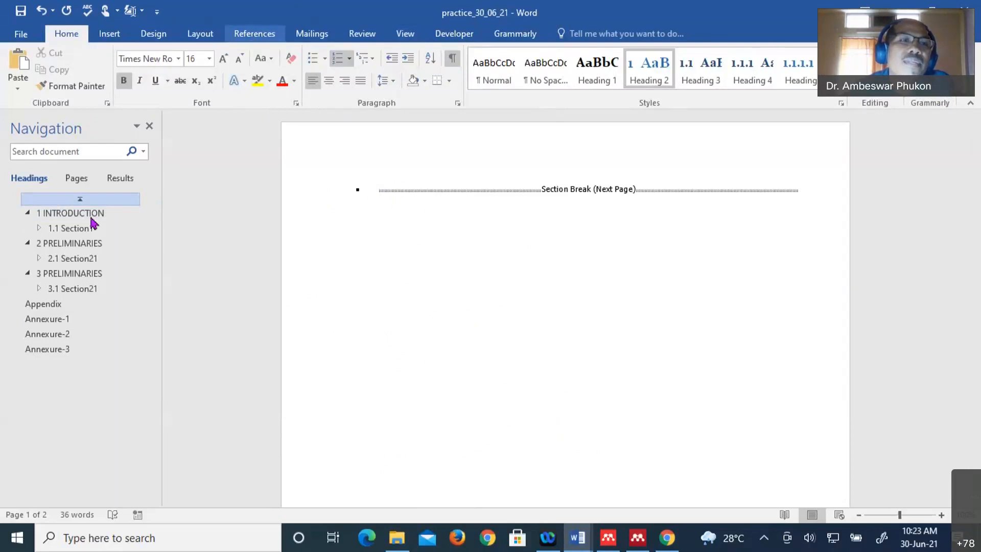
left_click(255, 34)
- Insert Automatic Table 1, a Contents table listing INTRODUCTION through Annexure-3, all on page 2
left_click(43, 91)
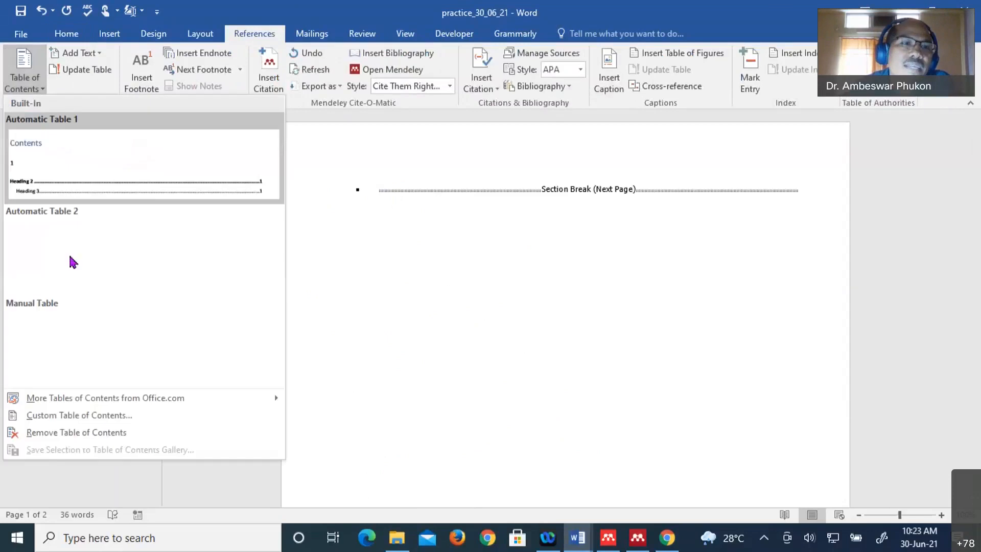
left_click(134, 172)
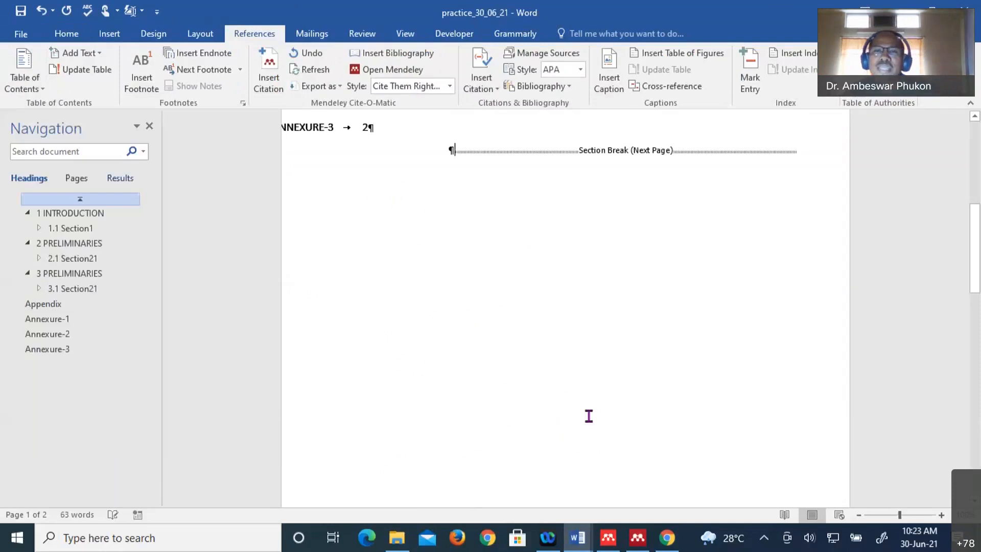
scroll(588, 415, "up", 4)
scroll(429, 340, "up", 3)
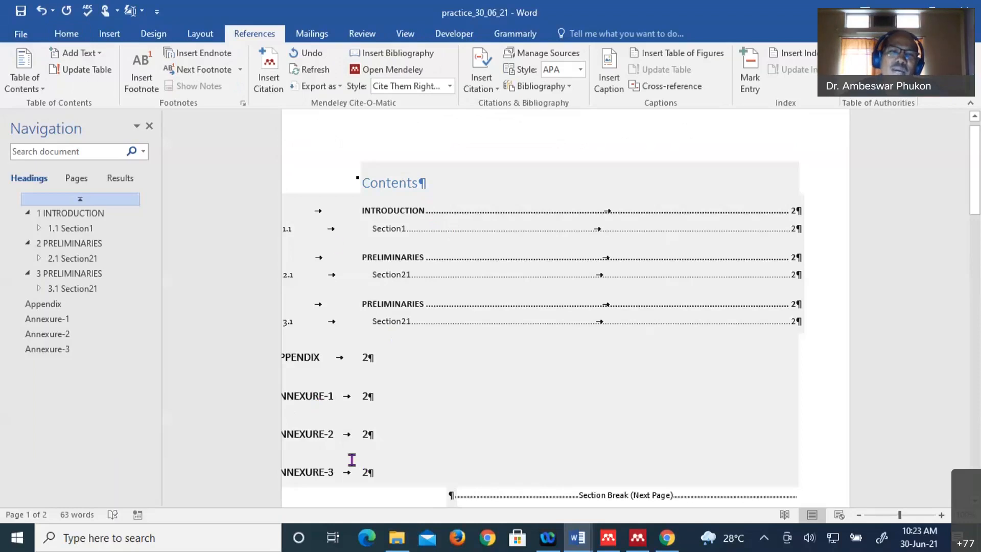
left_click(346, 494)
left_click(439, 245)
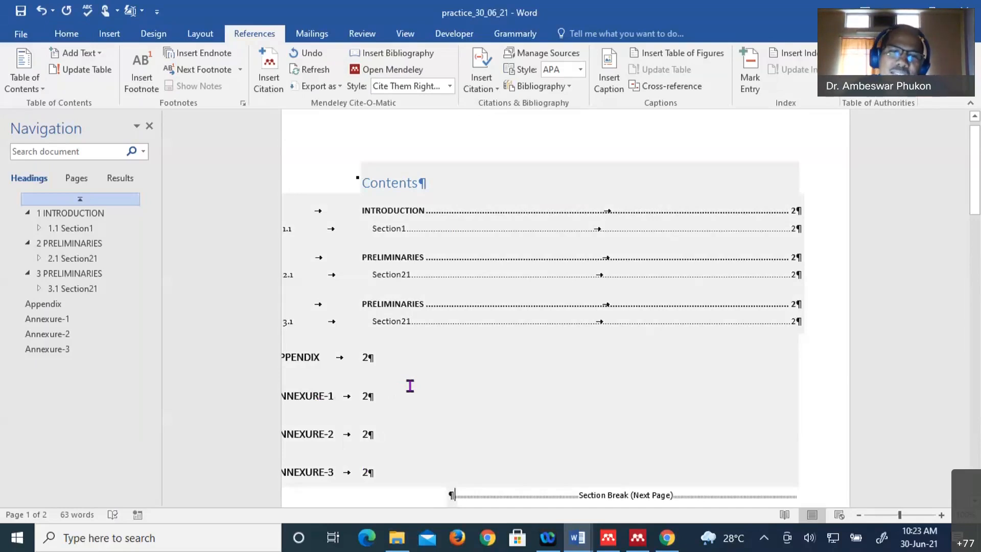
scroll(410, 385, "up", 1)
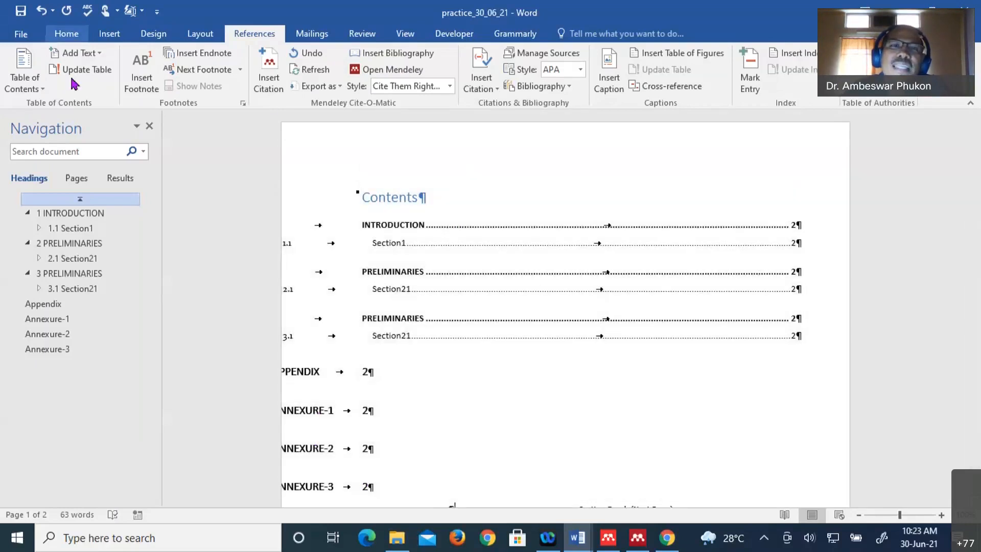
left_click(66, 33)
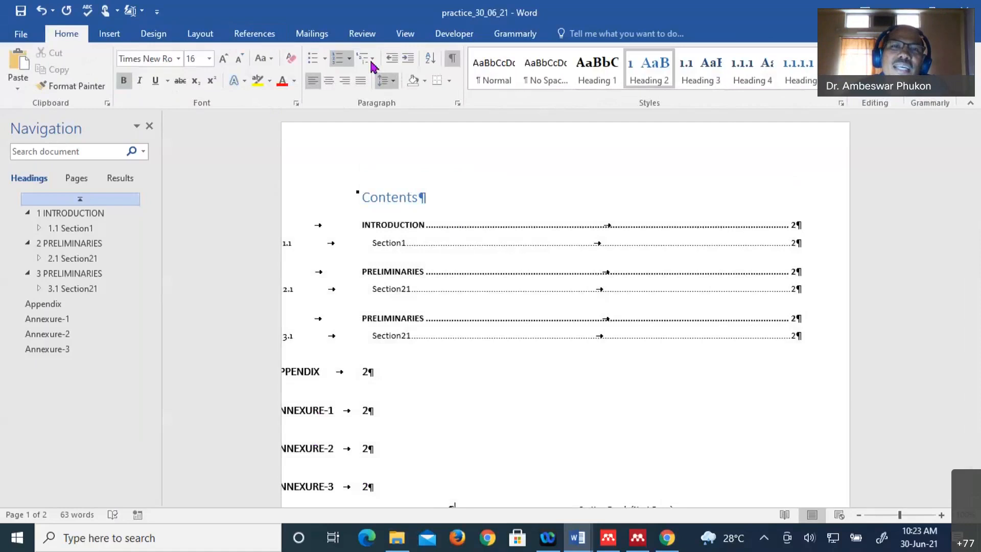
left_click(372, 65)
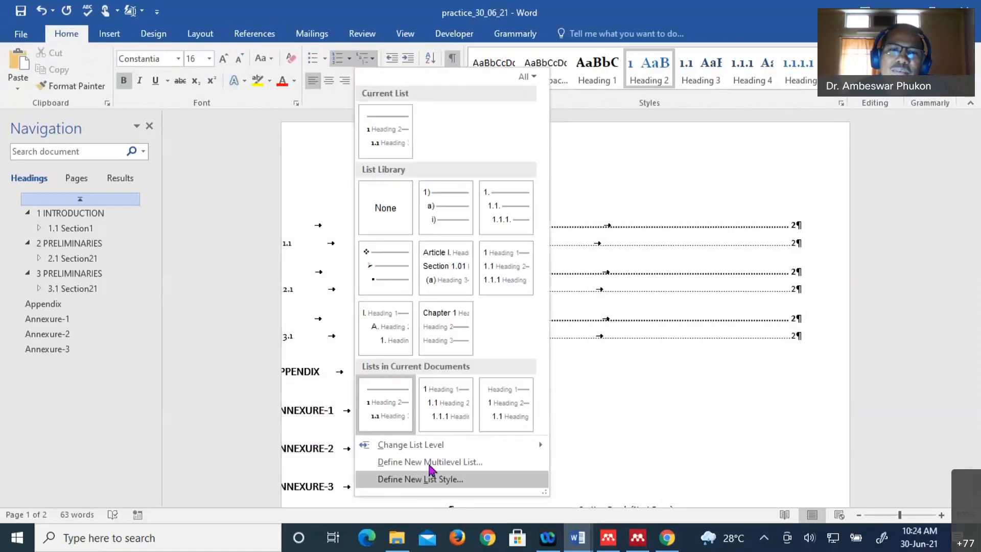
left_click(428, 461)
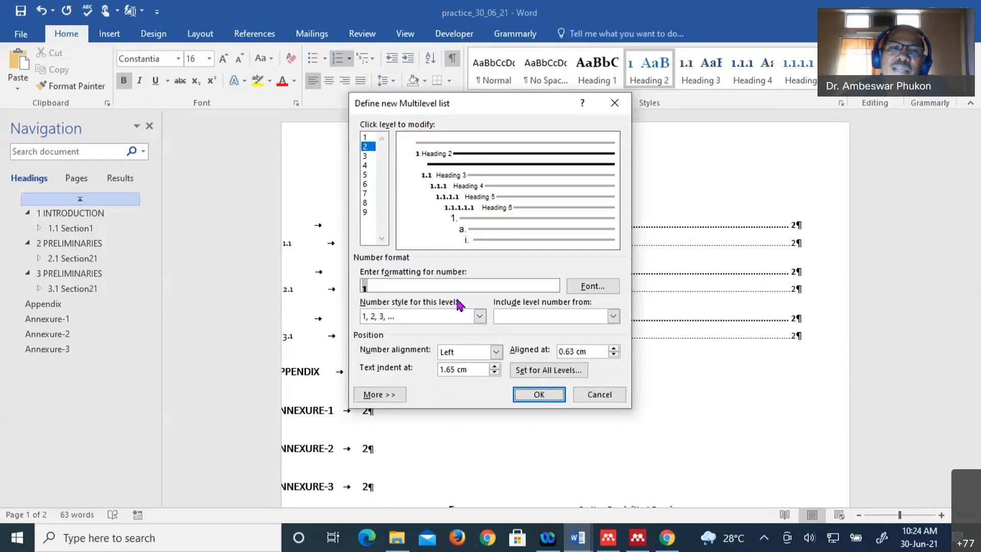
left_click(365, 166)
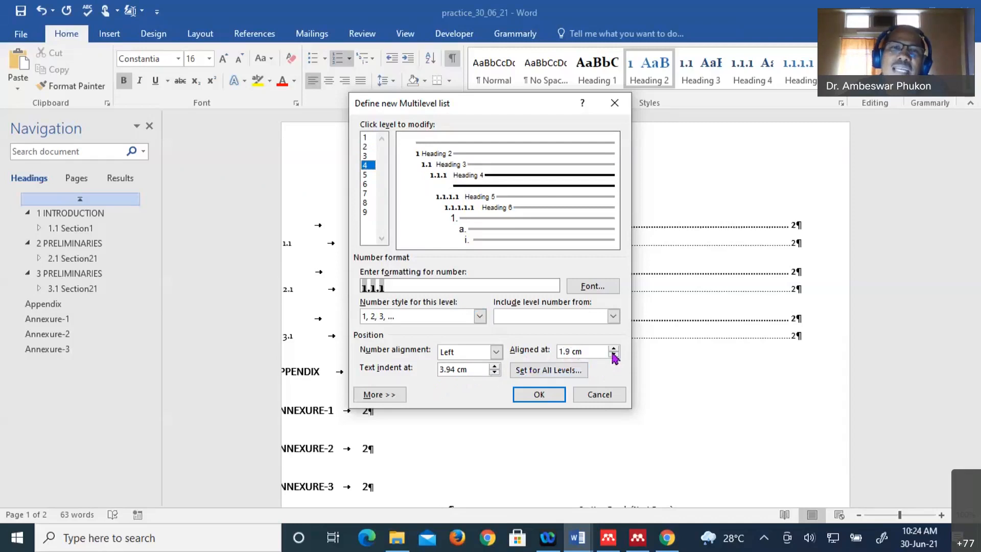
left_click(366, 138)
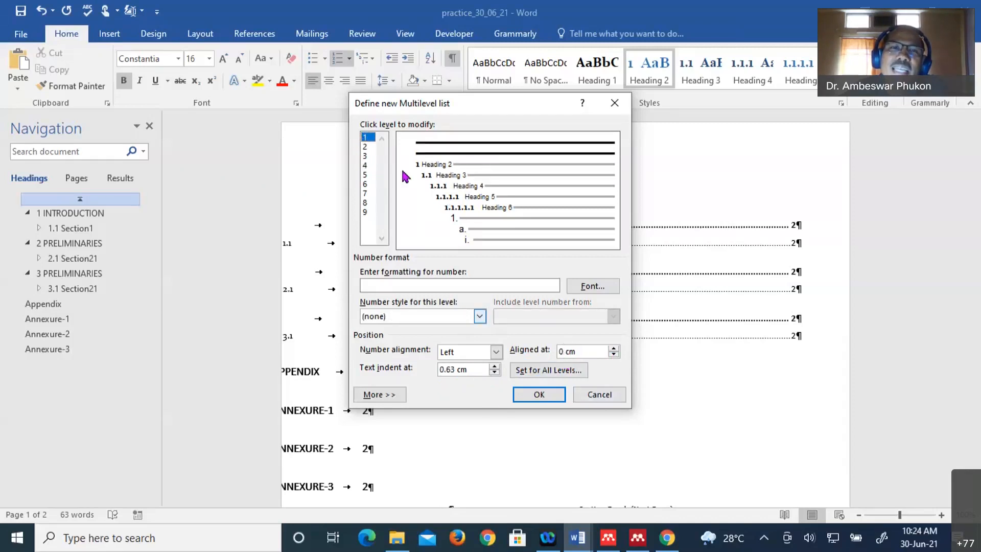
left_click(365, 146)
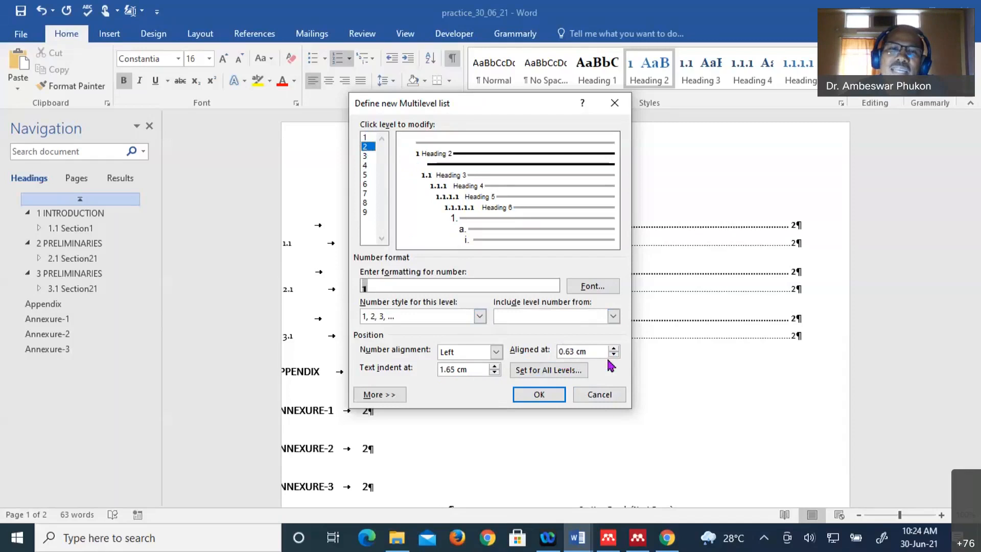
left_click(366, 156)
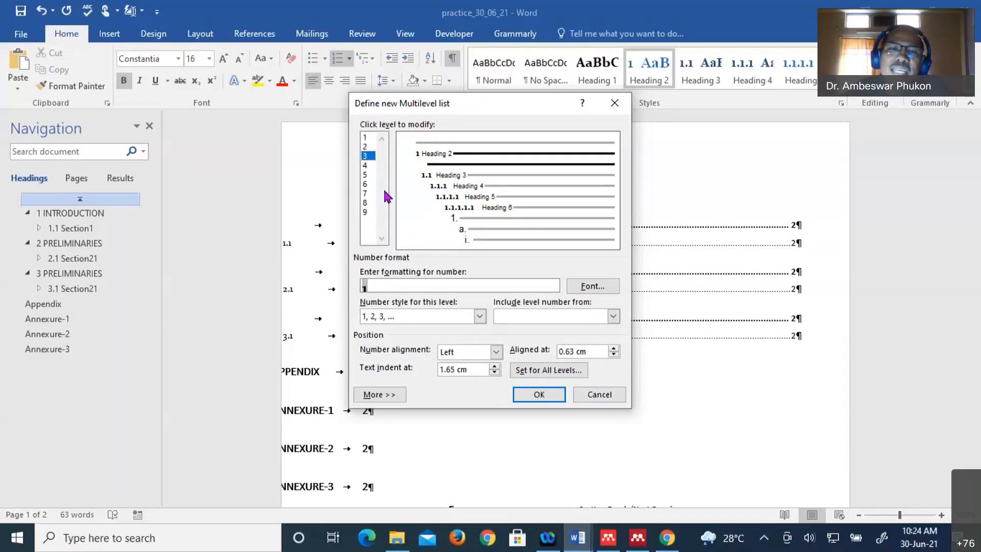
left_click(366, 165)
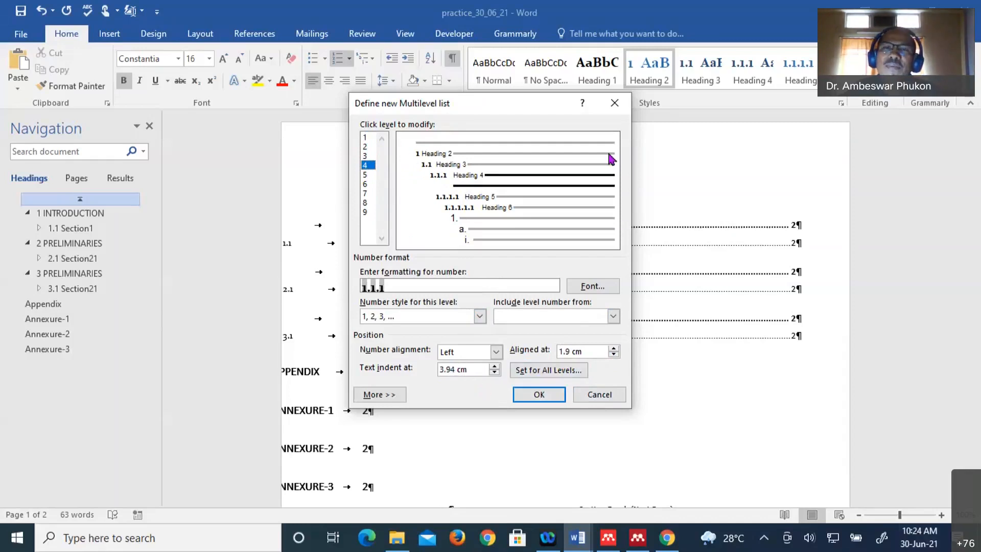
left_click(616, 110)
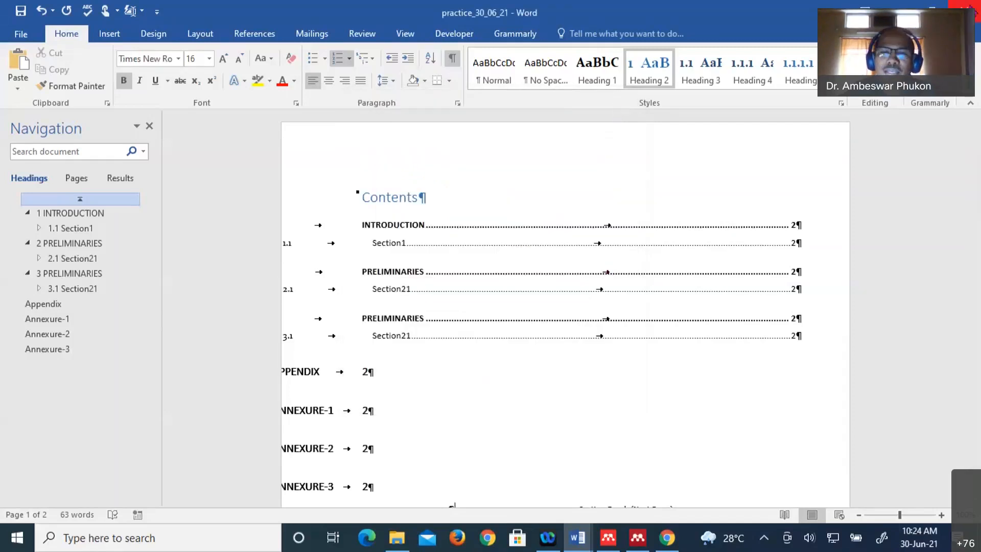
scroll(666, 313, "down", 1)
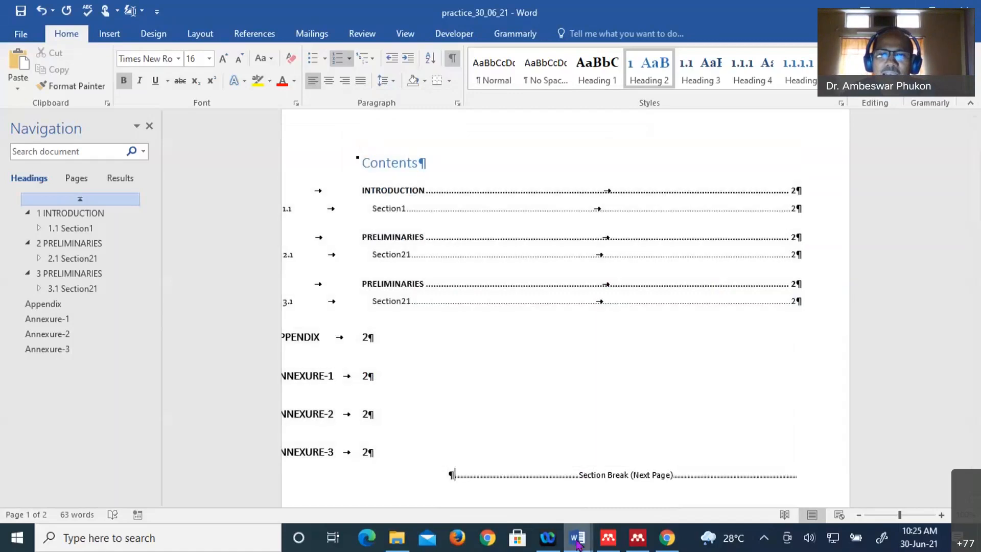
- Switch to the Outline - Word window from the taskbar previews
mouse_move(578, 542)
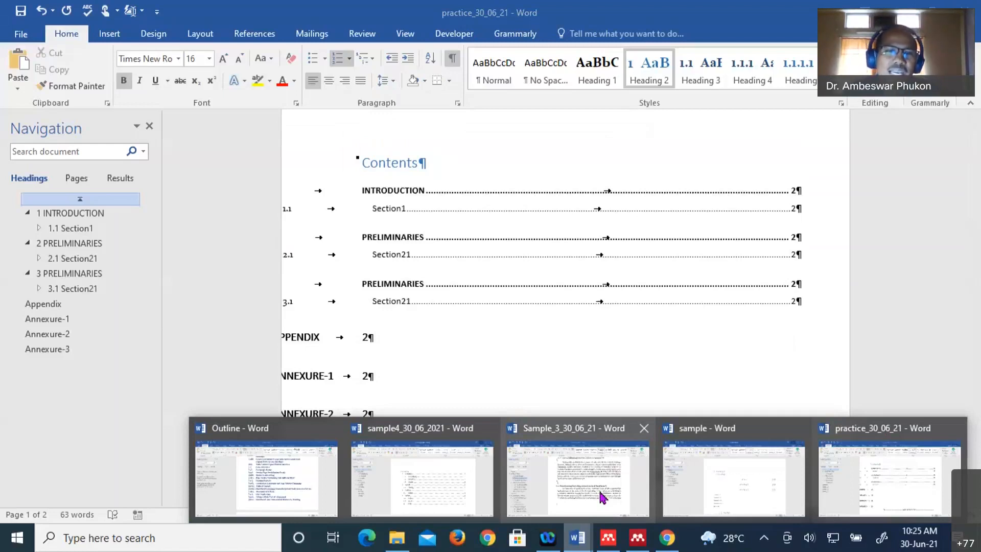
left_click(302, 495)
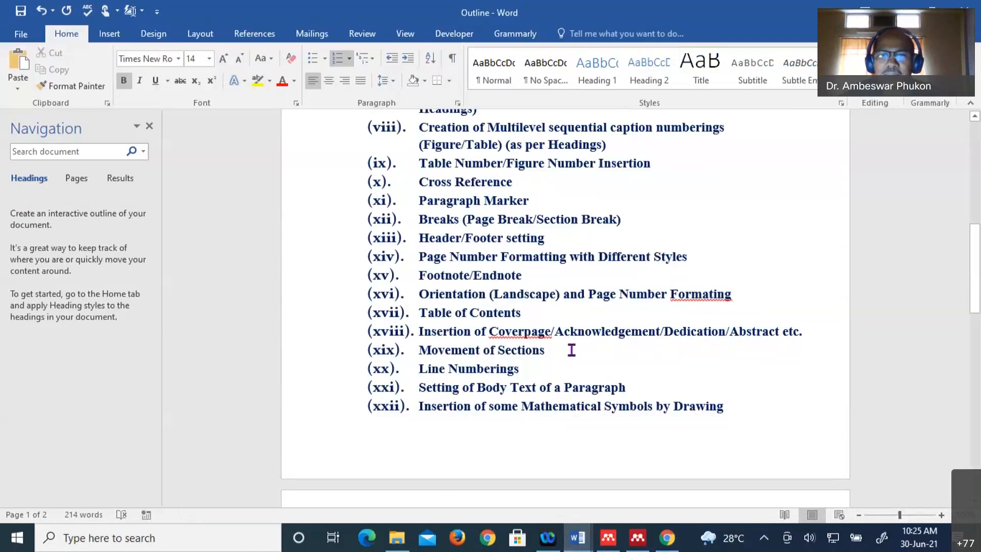
scroll(571, 350, "down", 2)
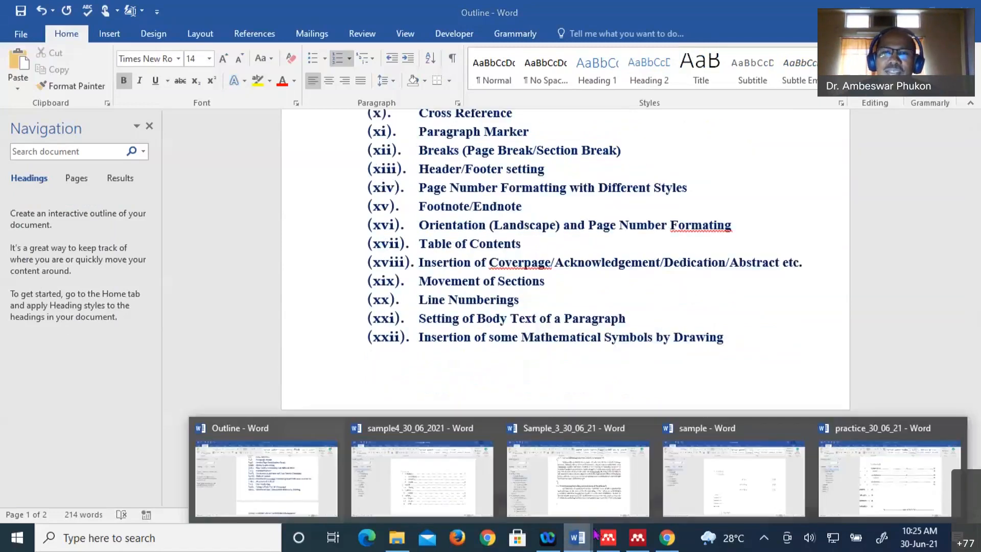
left_click(577, 537)
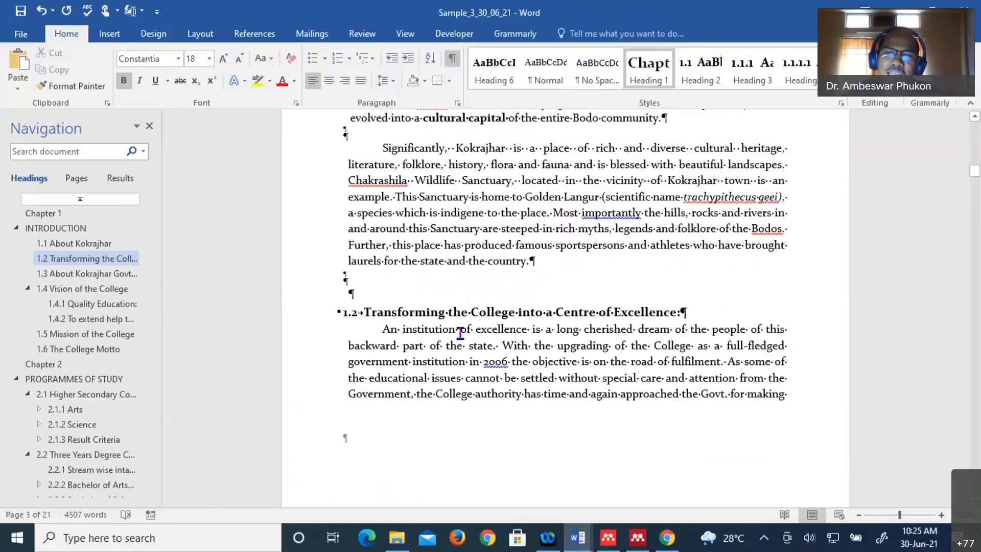
left_click(583, 535)
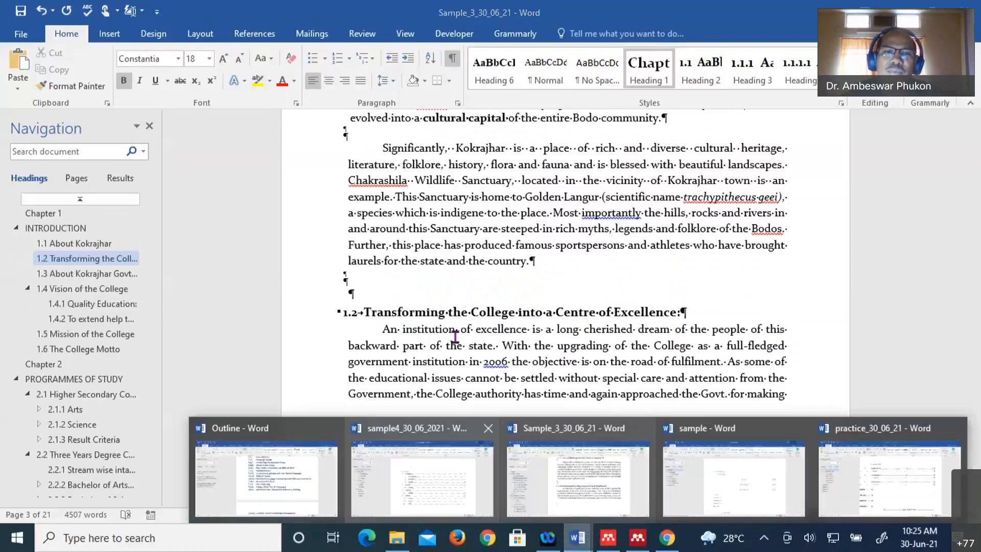
scroll(454, 338, "down", 2)
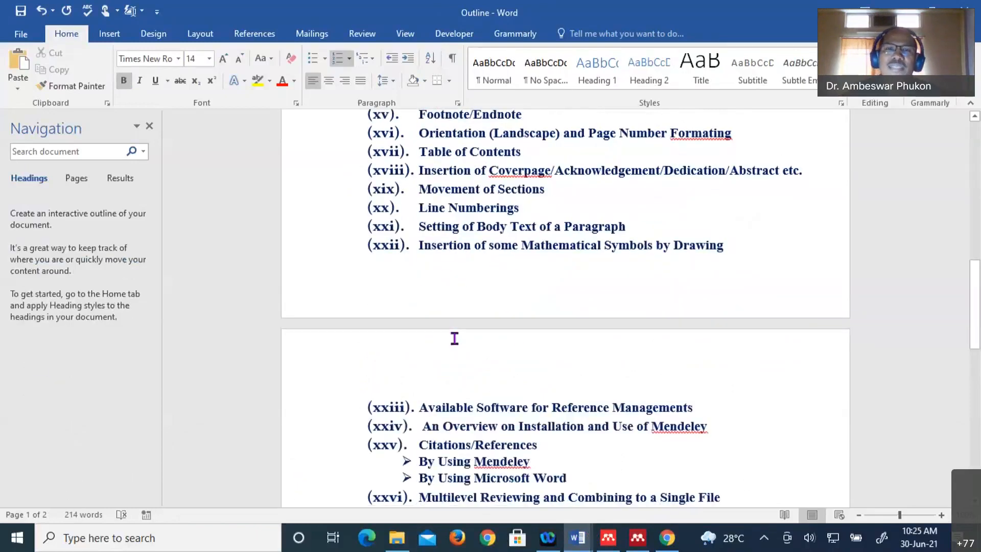
scroll(455, 338, "down", 1)
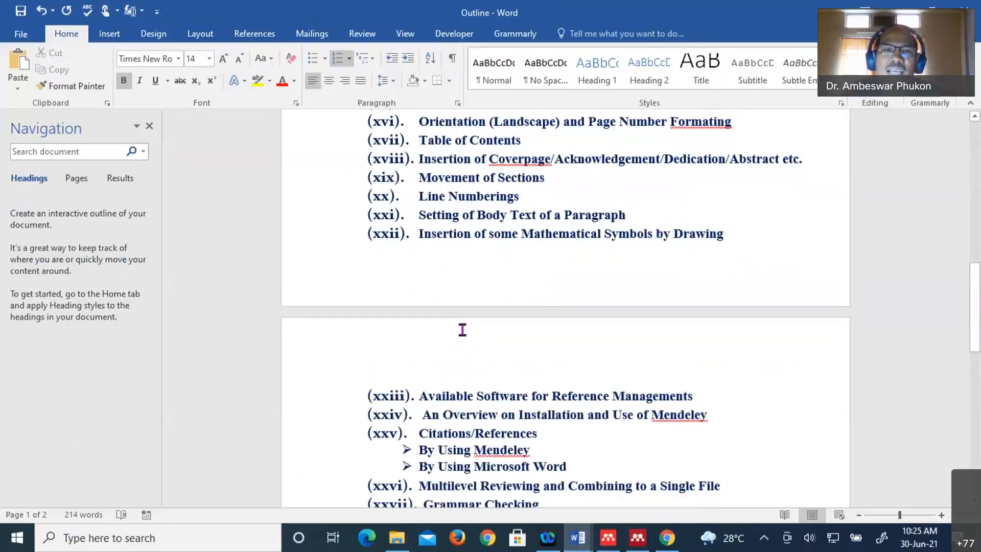
scroll(466, 328, "down", 4)
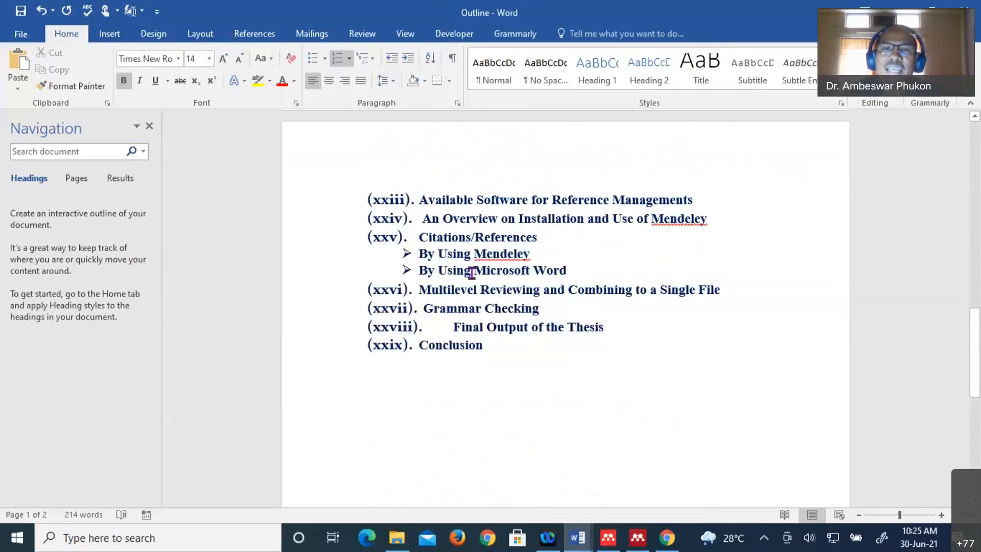
scroll(499, 245, "up", 1)
scroll(498, 245, "up", 1)
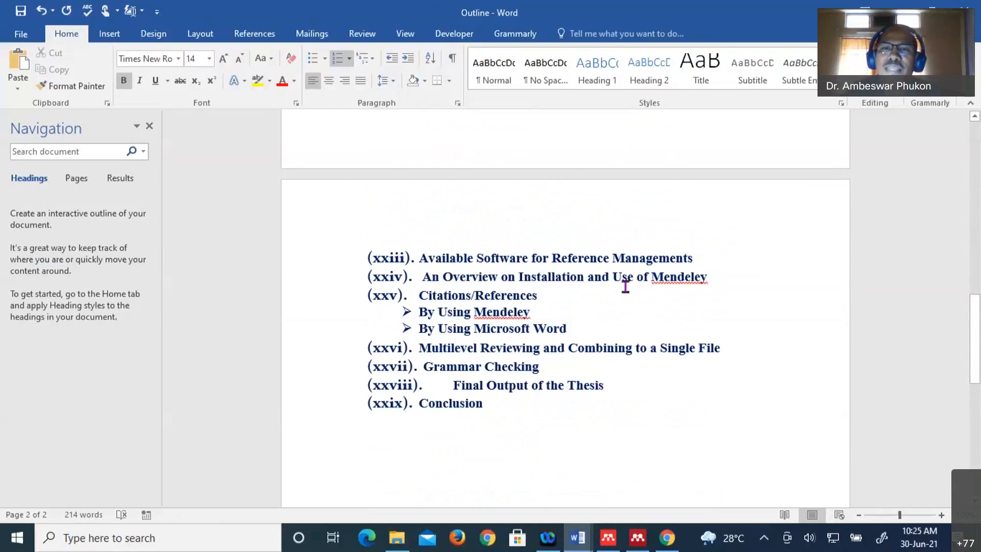
scroll(625, 286, "up", 4)
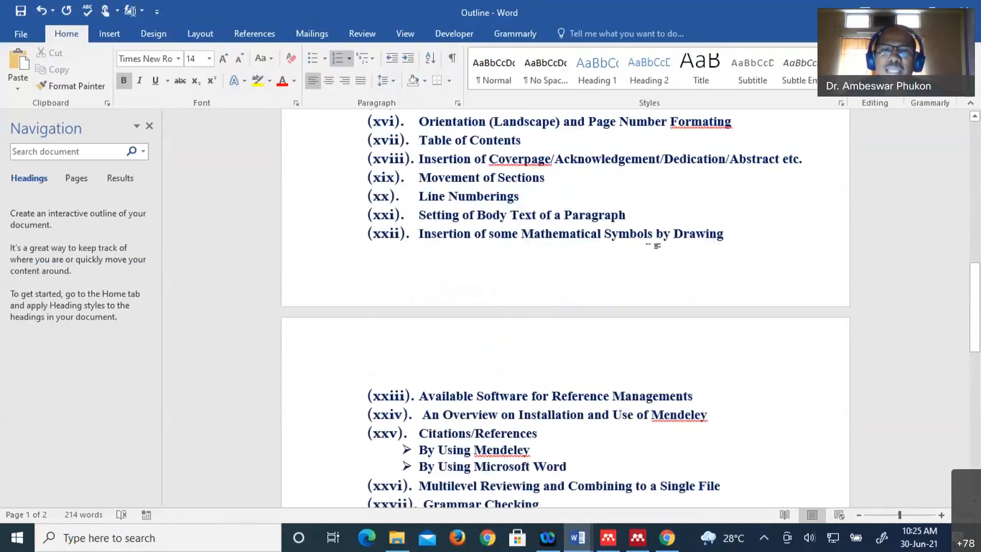
scroll(451, 384, "down", 1)
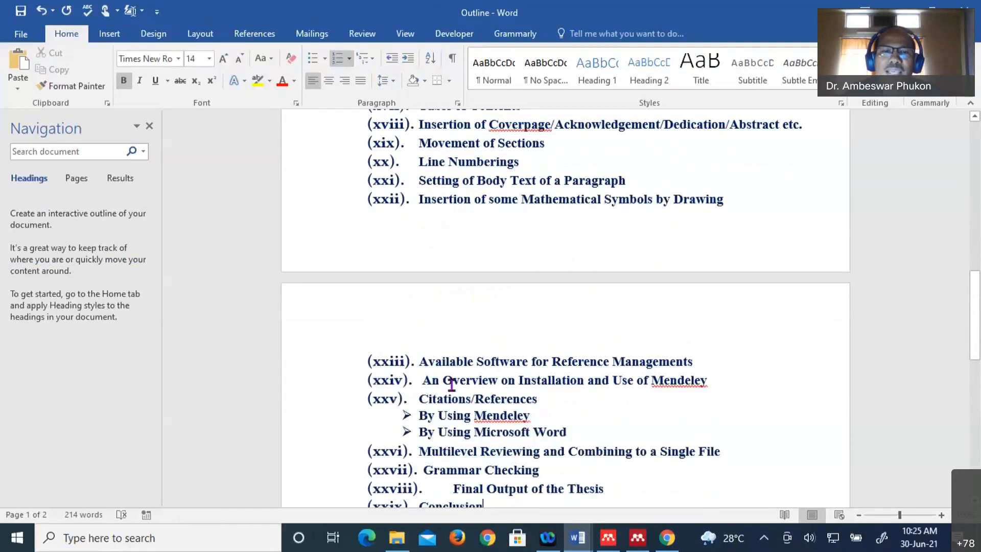
scroll(468, 365, "down", 1)
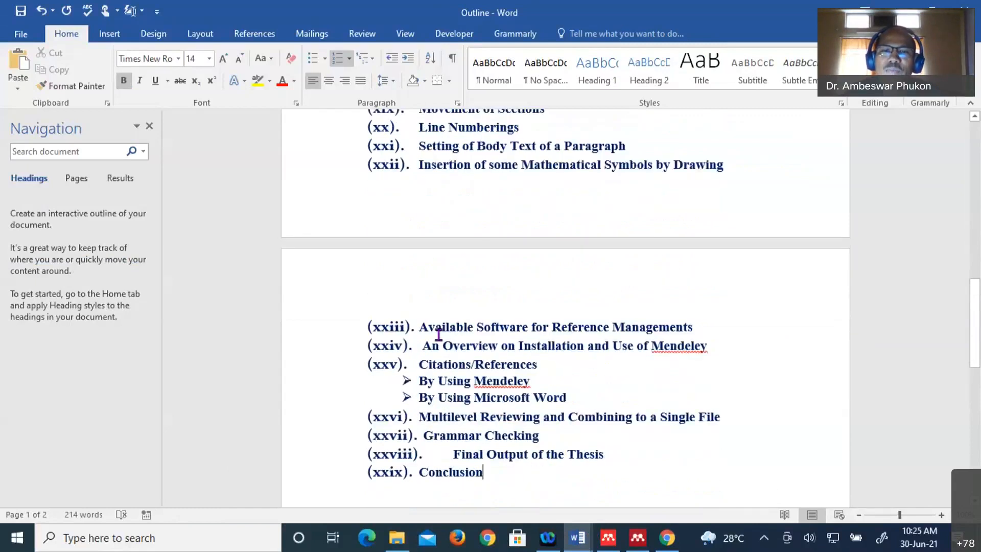
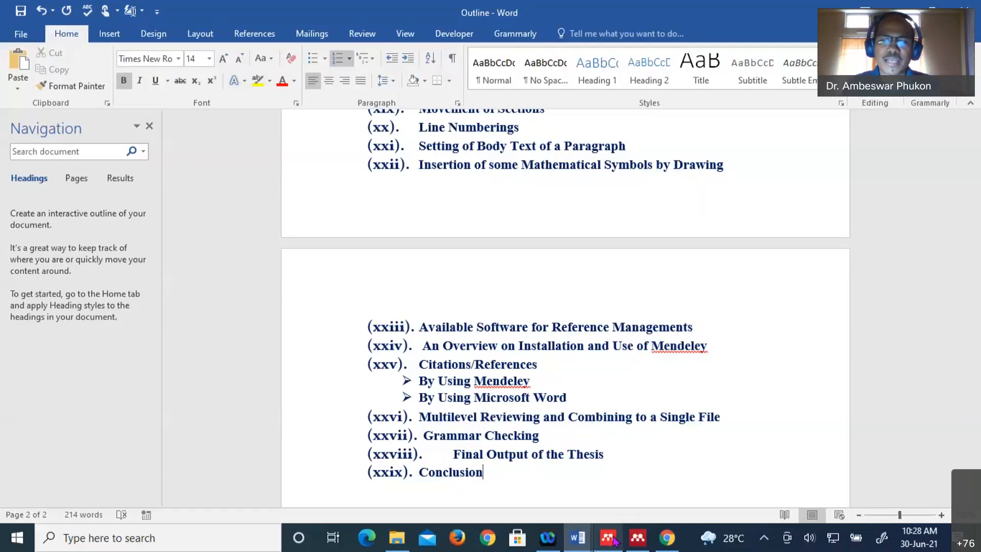
- Switch from the Word thesis outline to the Mendeley Desktop window
mouse_move(616, 541)
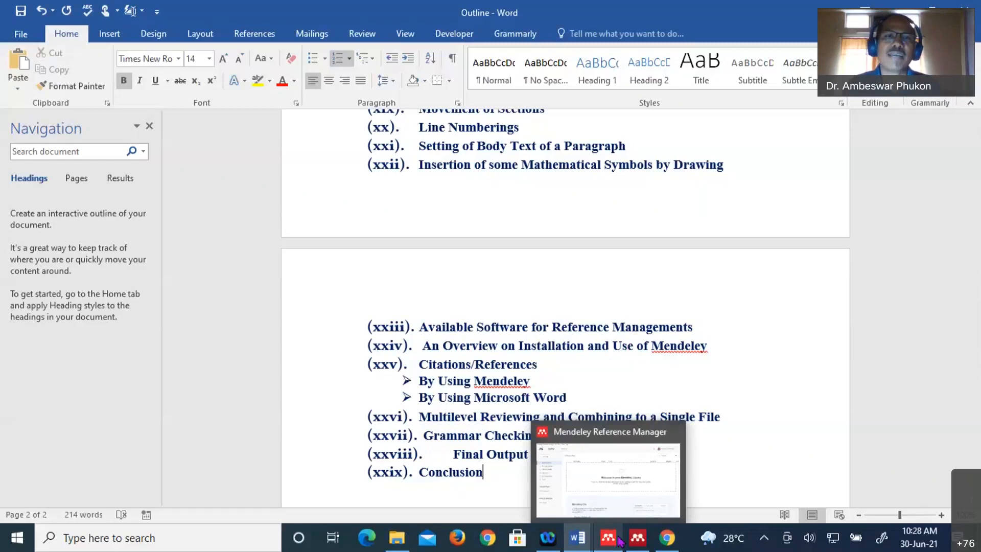
left_click(619, 539)
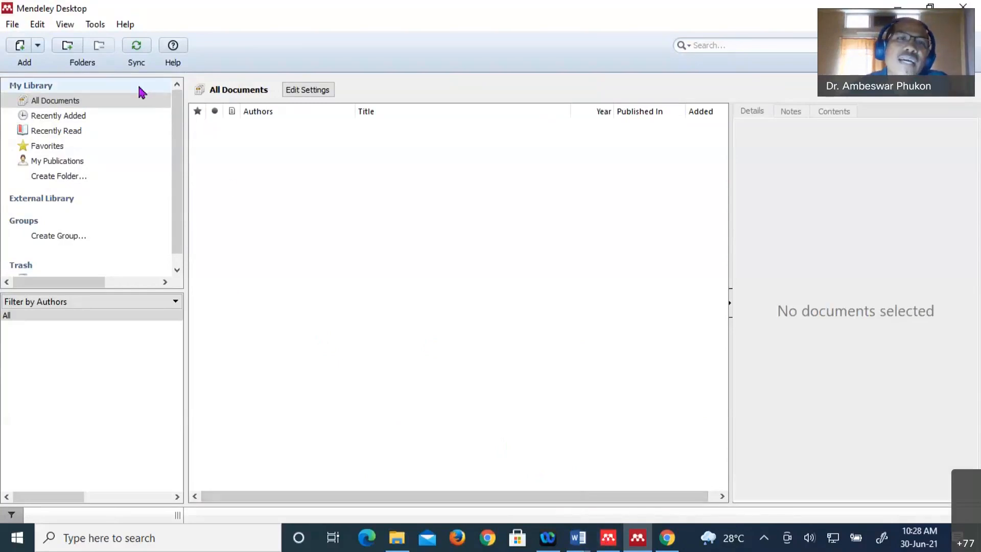
- Look through the Tools and Help menus for Word plugin options, then minimize Mendeley Desktop
left_click(95, 24)
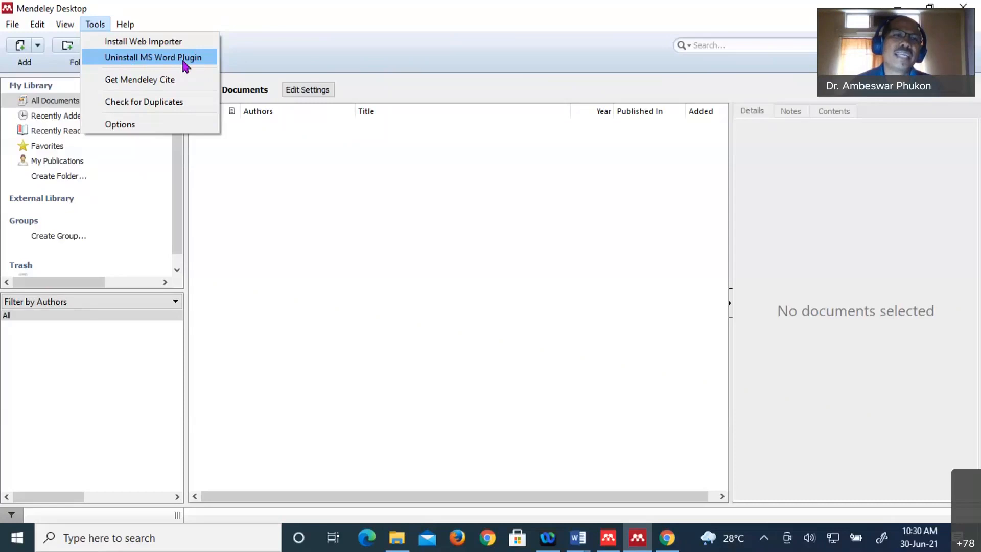
left_click(125, 24)
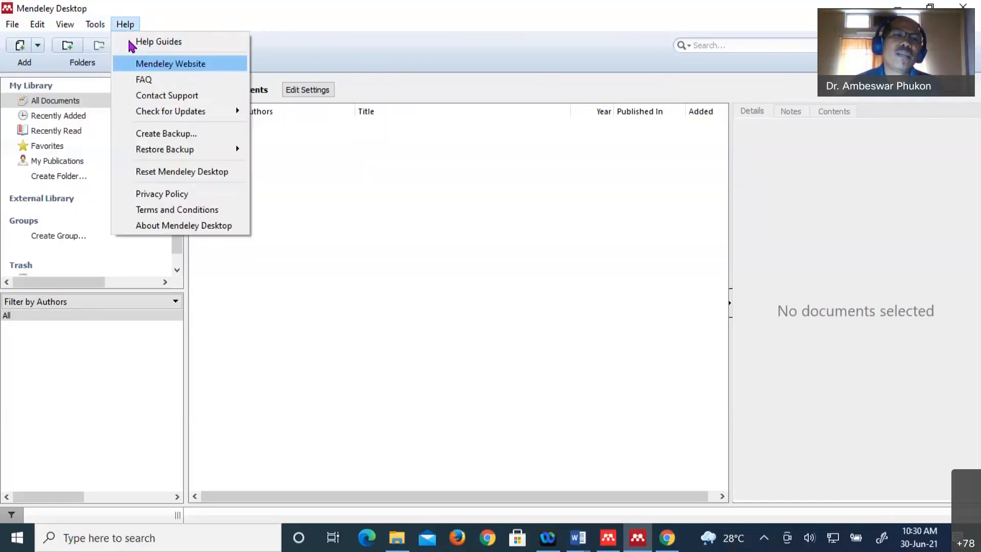
mouse_move(103, 30)
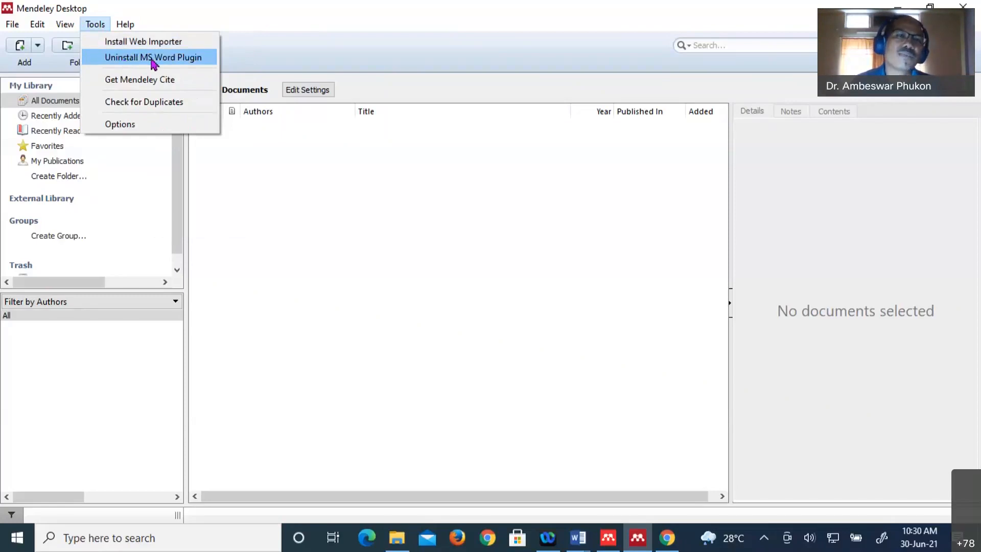
left_click(305, 209)
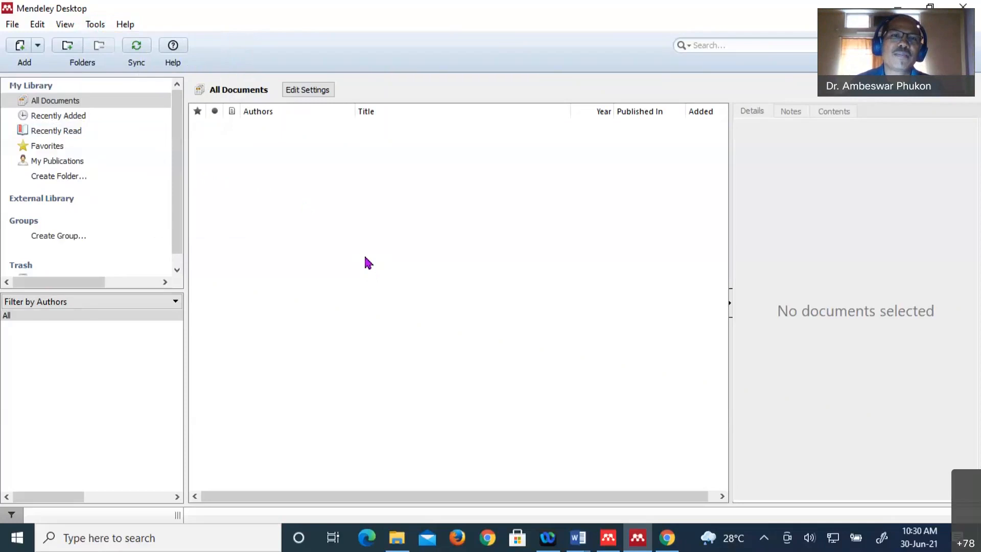
left_click(95, 28)
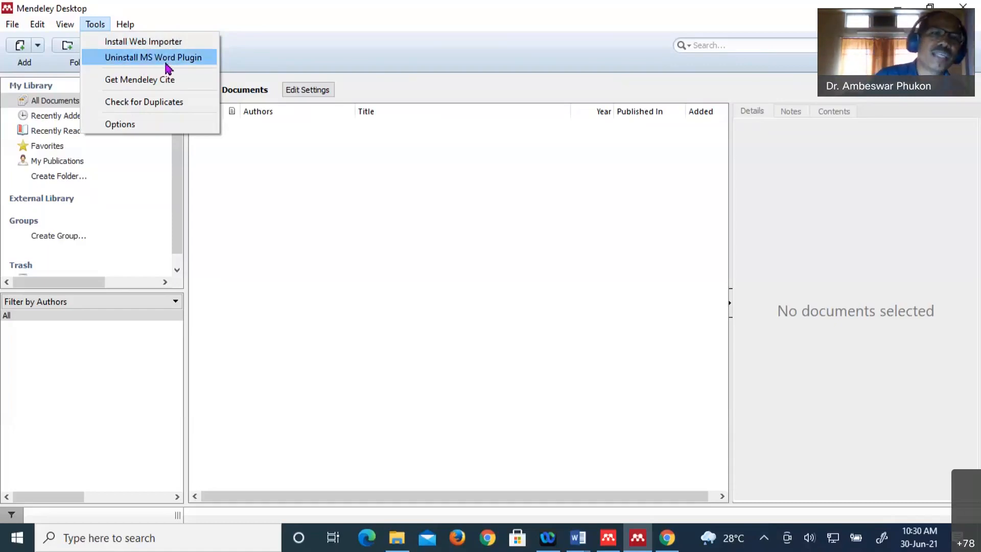
left_click(276, 181)
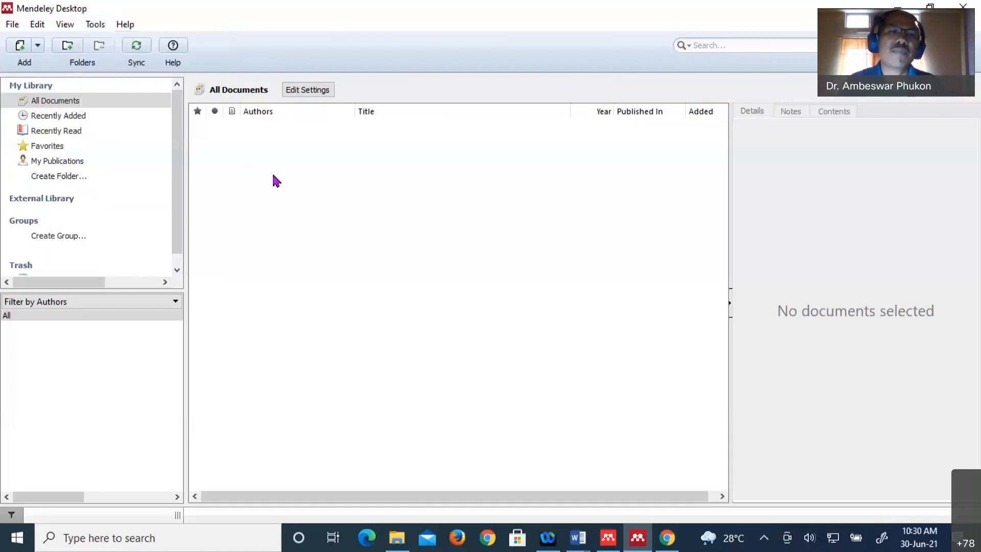
left_click(638, 537)
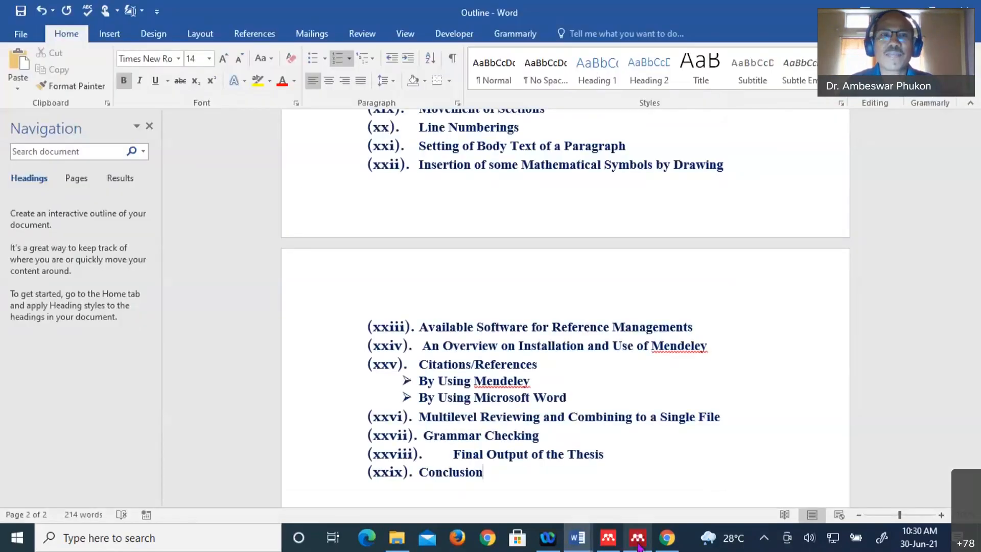
- Switch between Mendeley Desktop and Mendeley Reference Manager, ending on Reference Manager's empty library
left_click(639, 545)
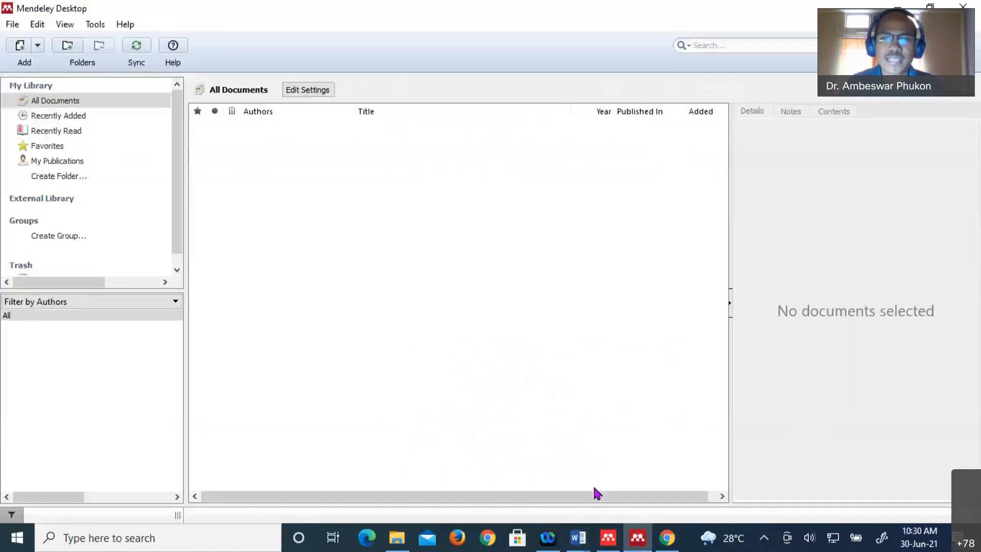
left_click(608, 536)
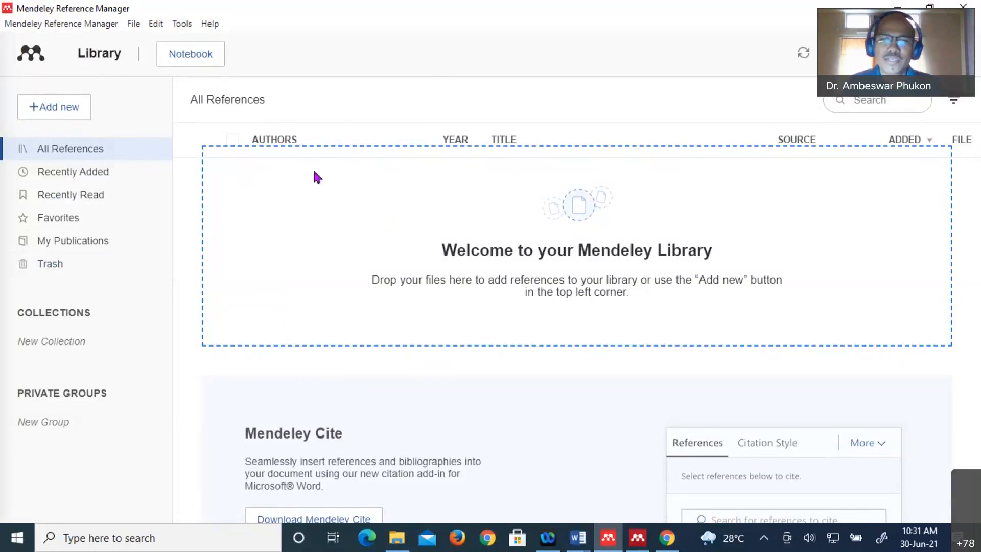
left_click(637, 537)
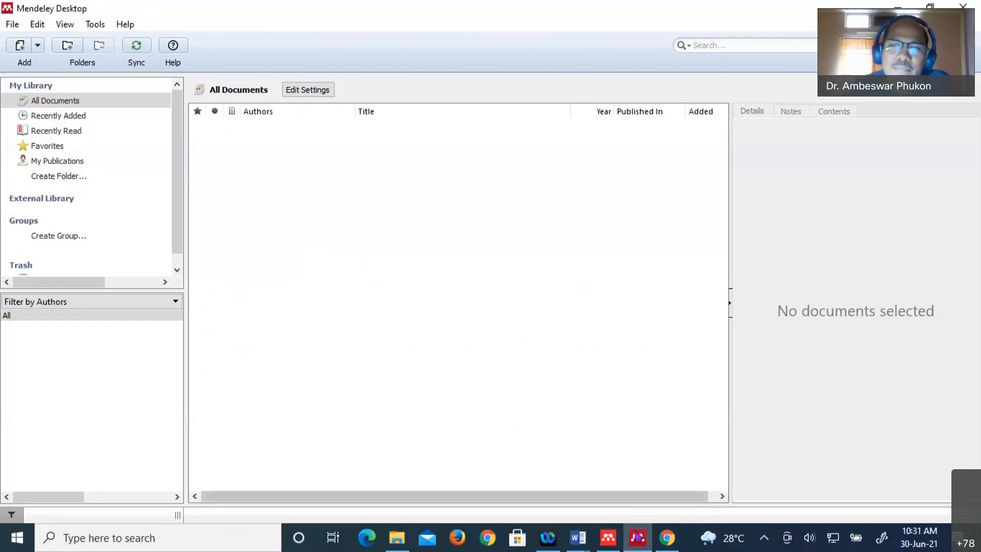
mouse_move(635, 544)
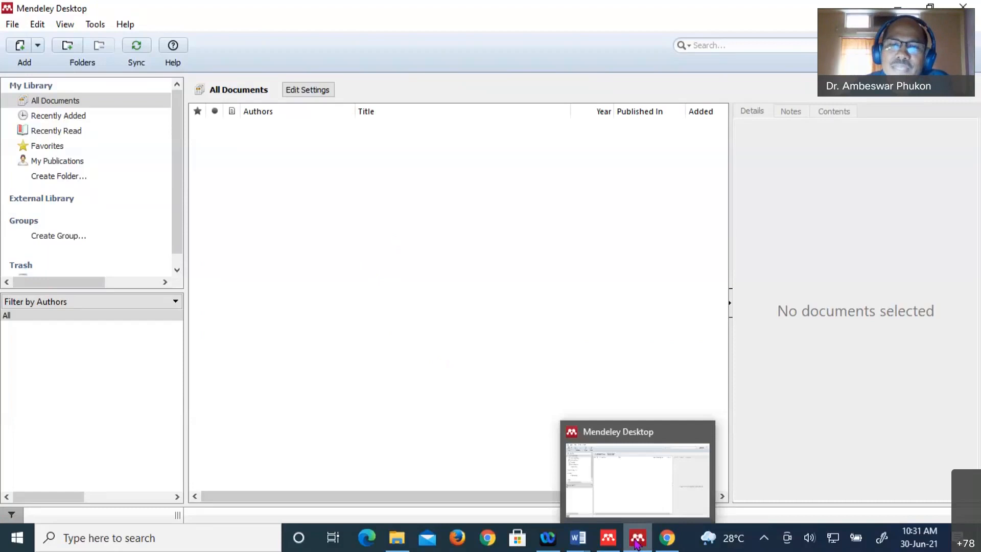
left_click(608, 538)
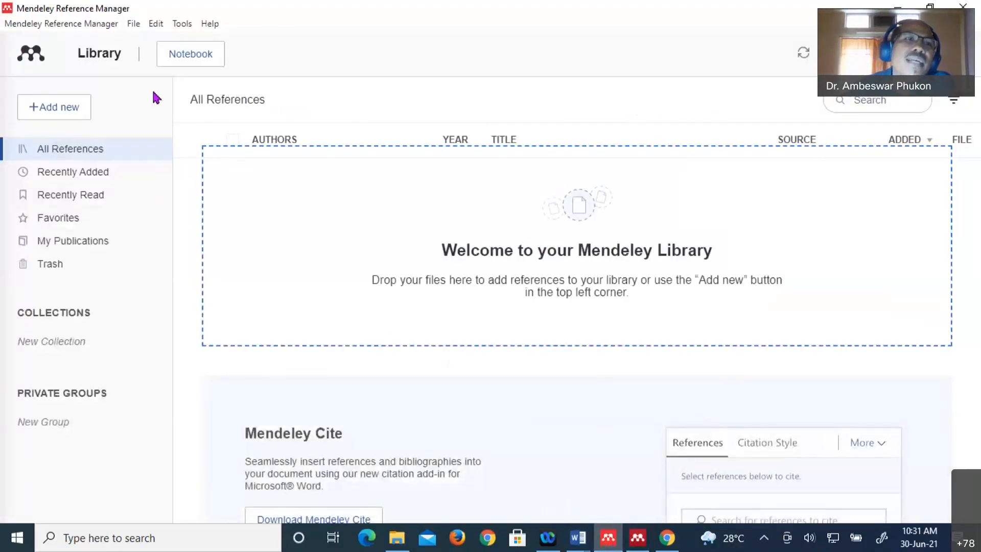
- Use Tools > Search for articles online and focus the Welcome to Mendeley page
left_click(182, 24)
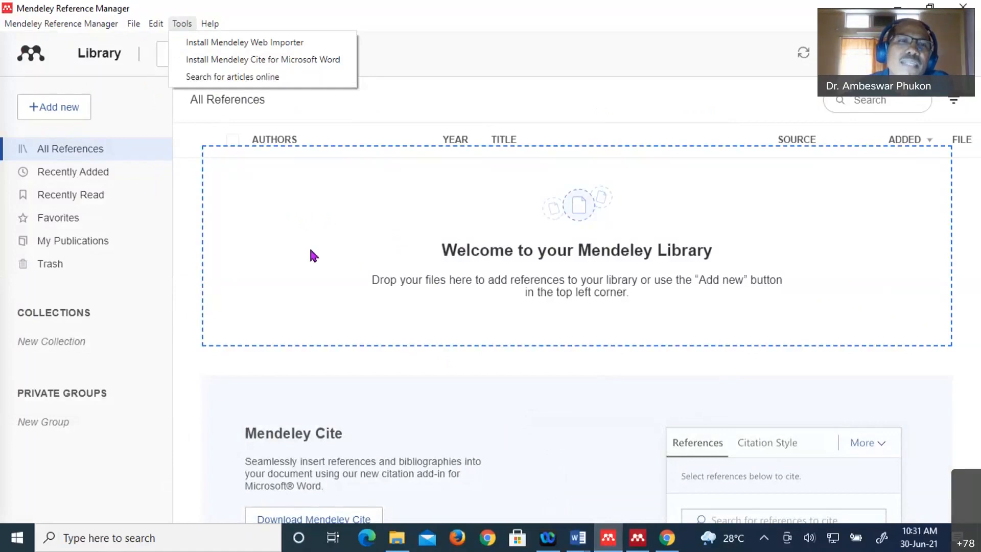
mouse_move(100, 21)
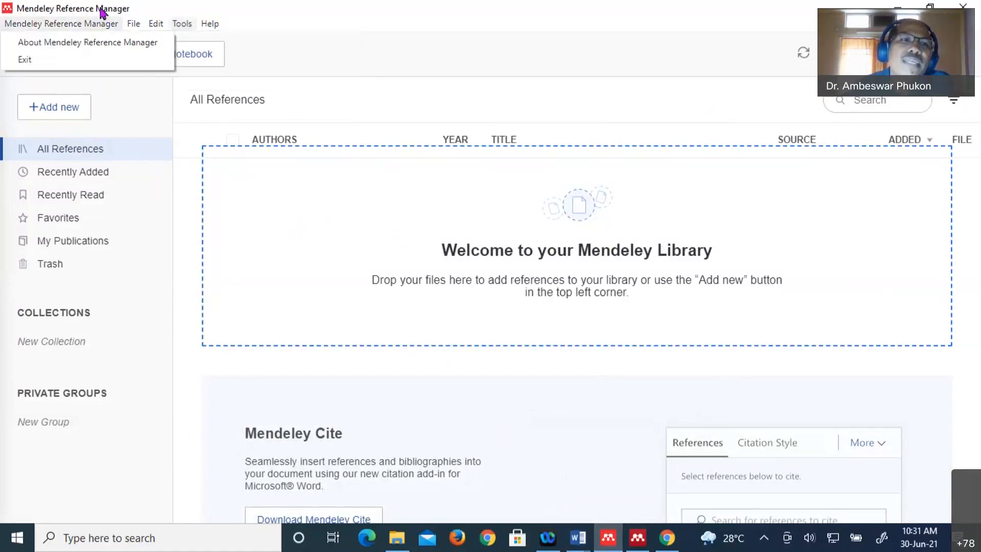
mouse_move(182, 29)
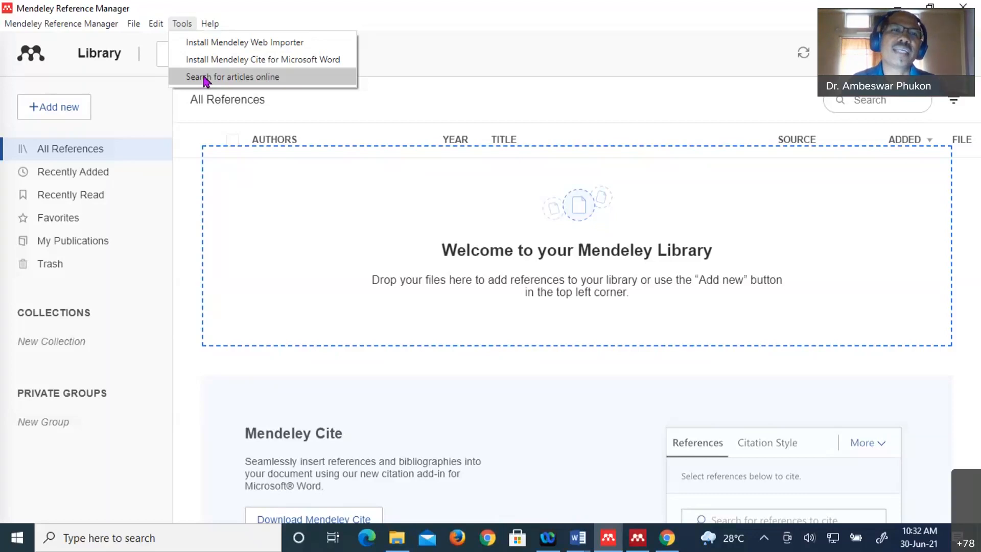
left_click(205, 80)
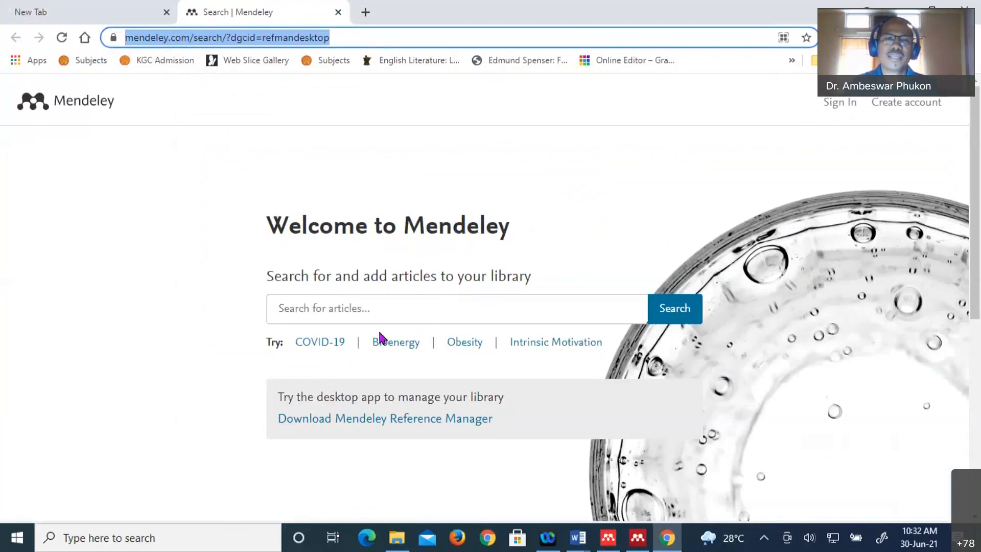
left_click(301, 308)
- Search 'ponarmality of toeplitz operators with polynomial symbols on the weighted', correcting 'polynoial'
left_click(301, 308)
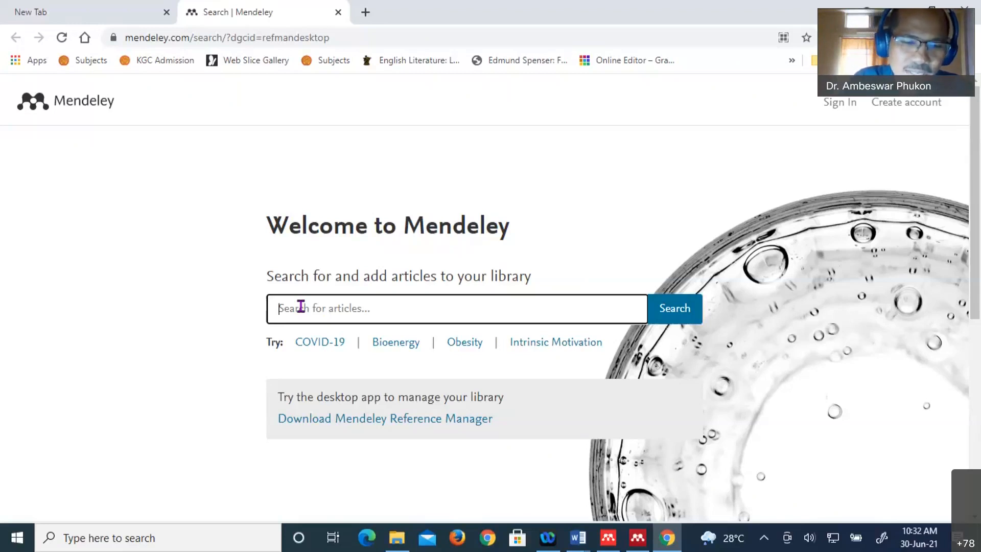
type("pon")
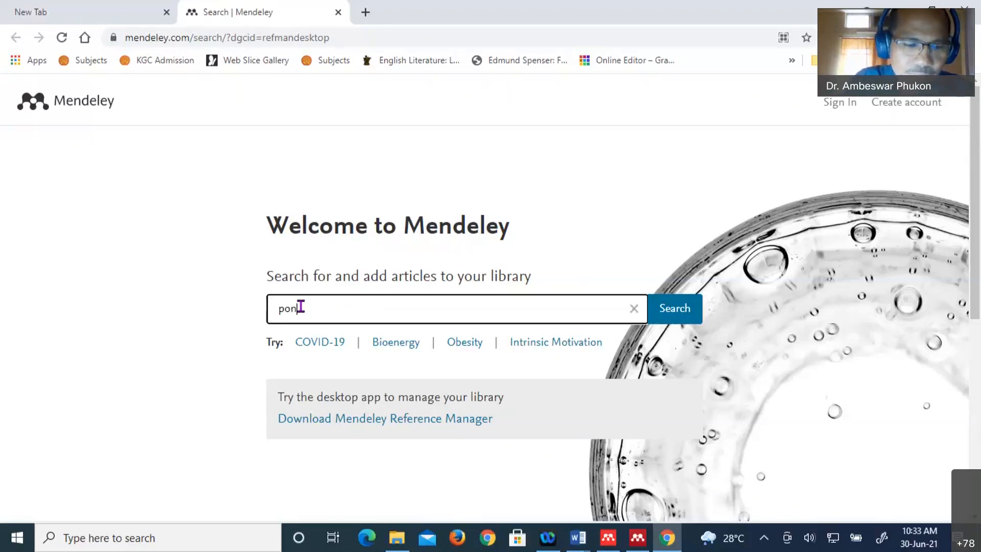
type("armalit")
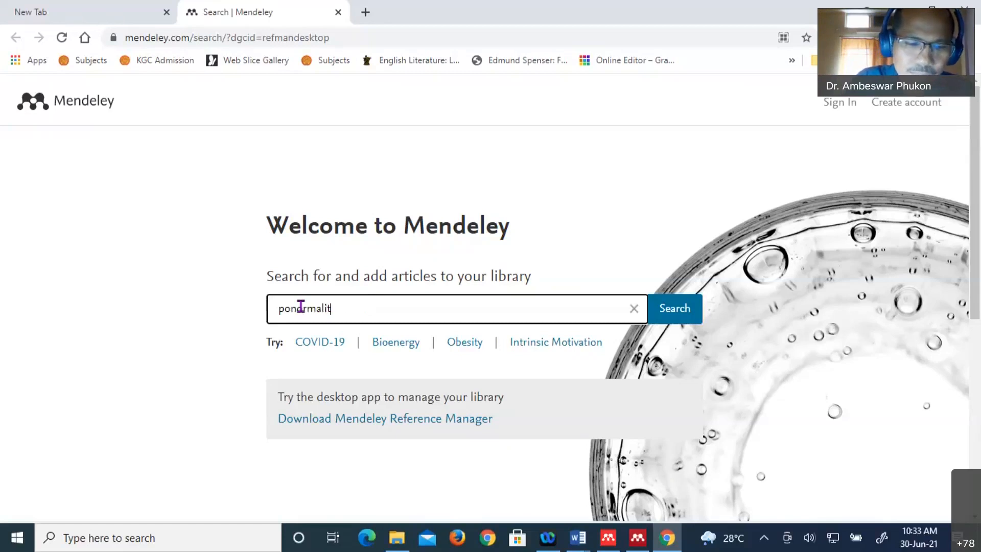
type("y of toeplitz ope")
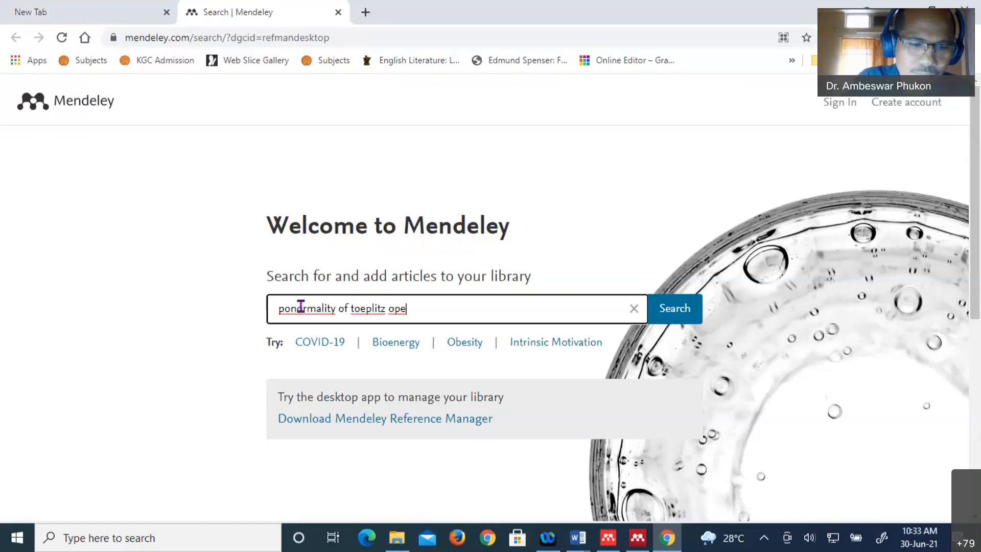
type("rators")
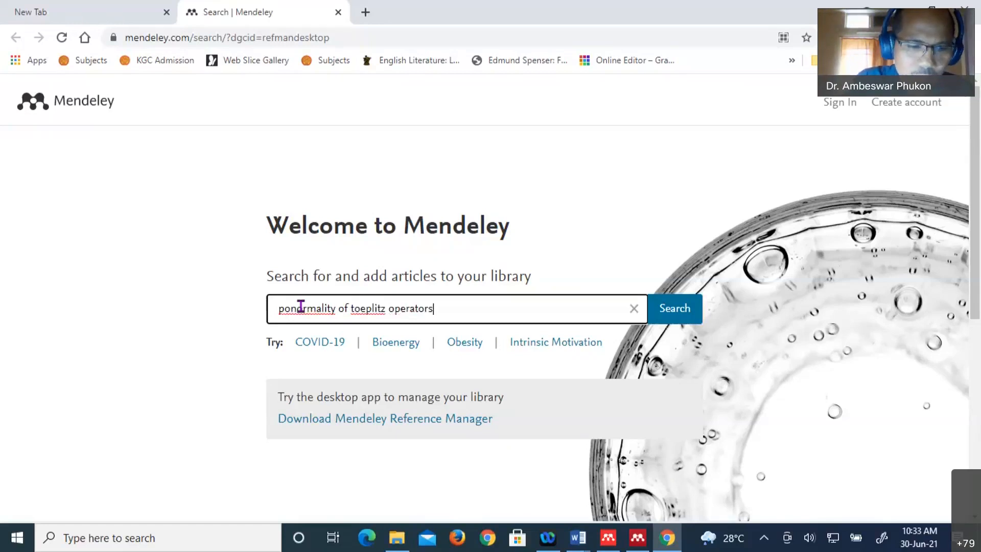
type(" with ")
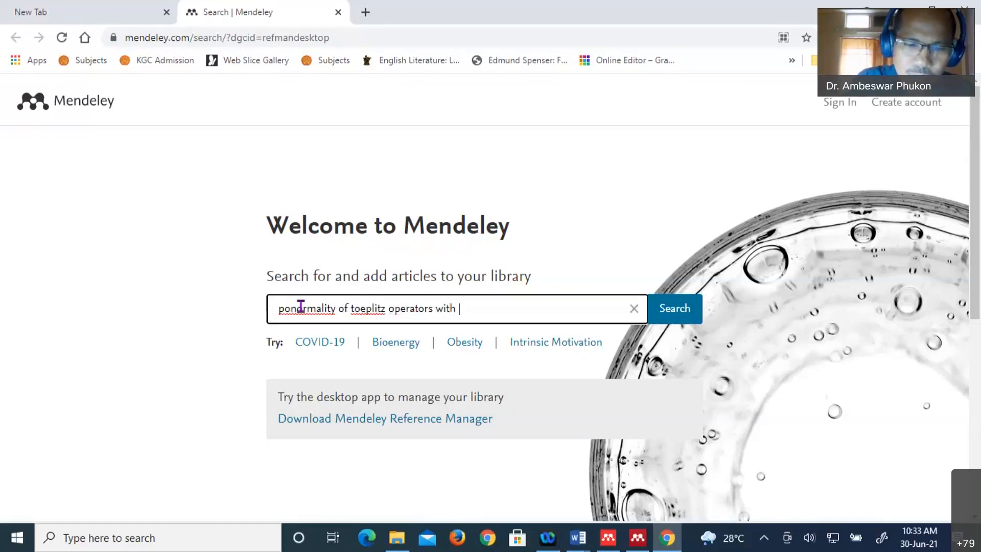
type("polyn")
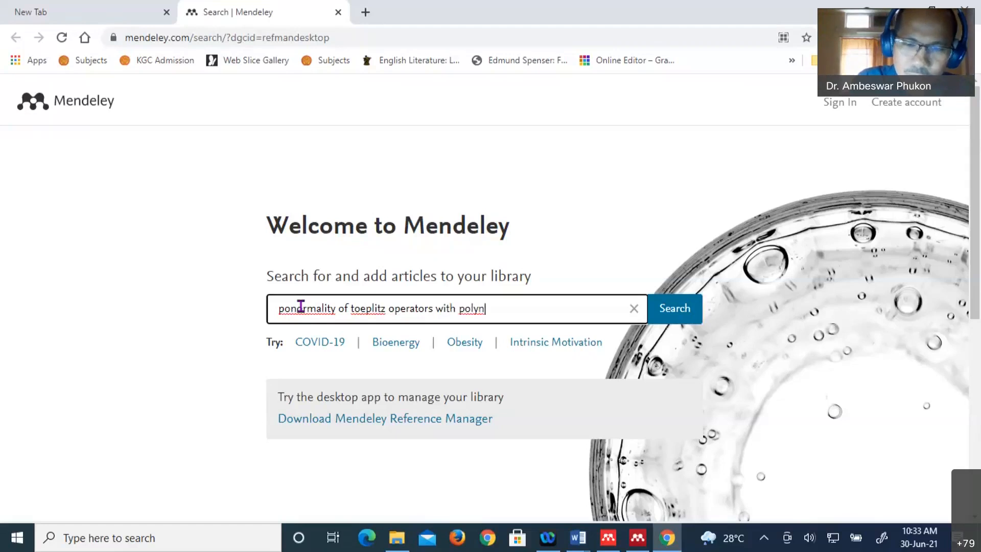
type("oi")
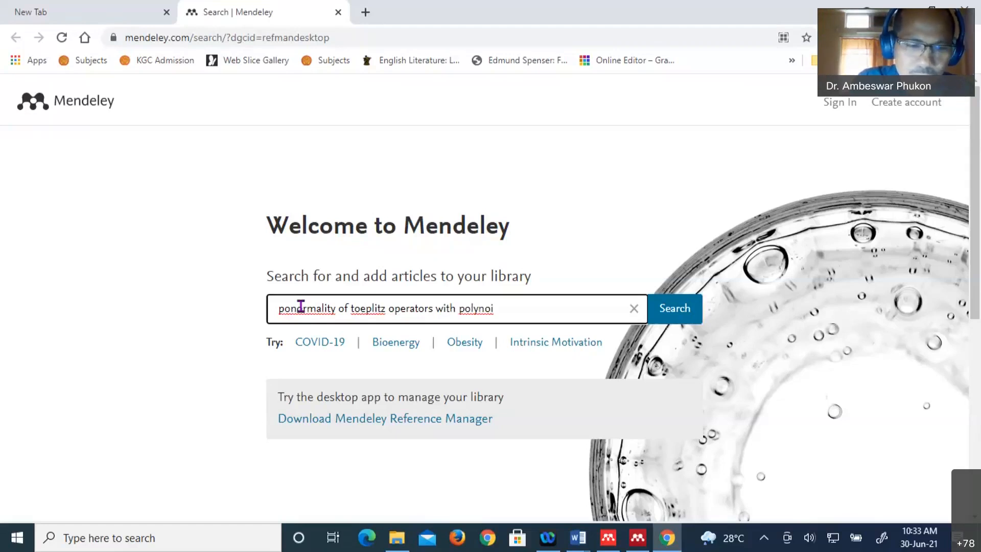
type("al sym")
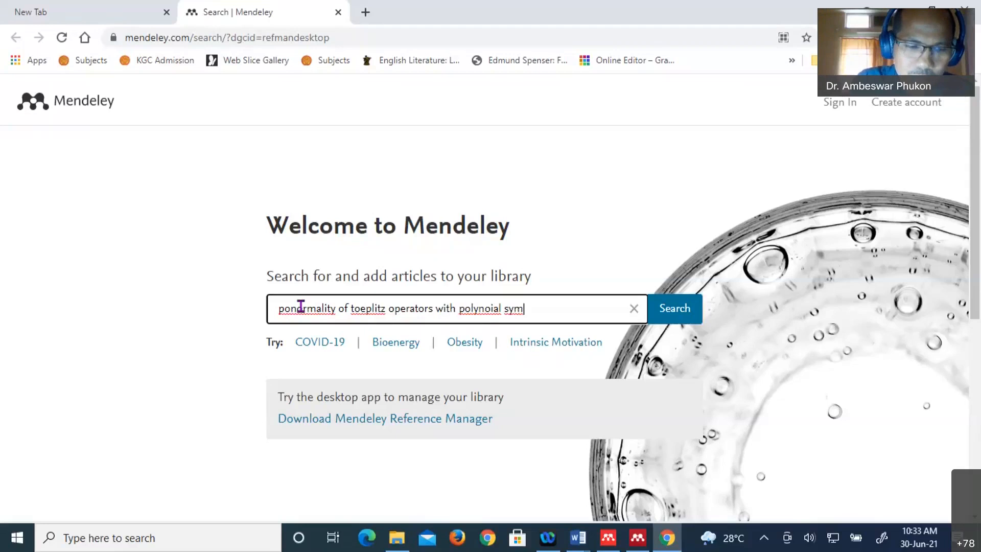
type("bols on ")
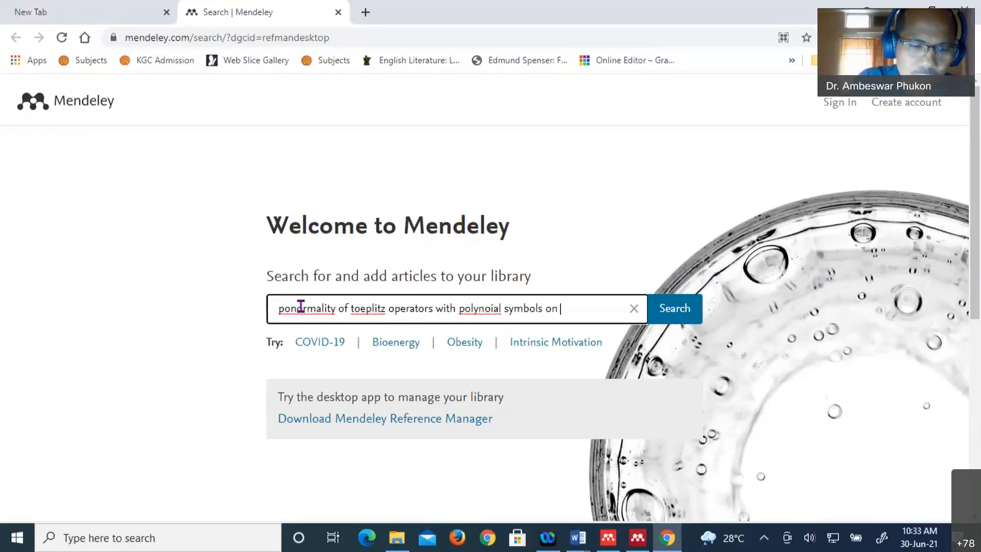
type("the we")
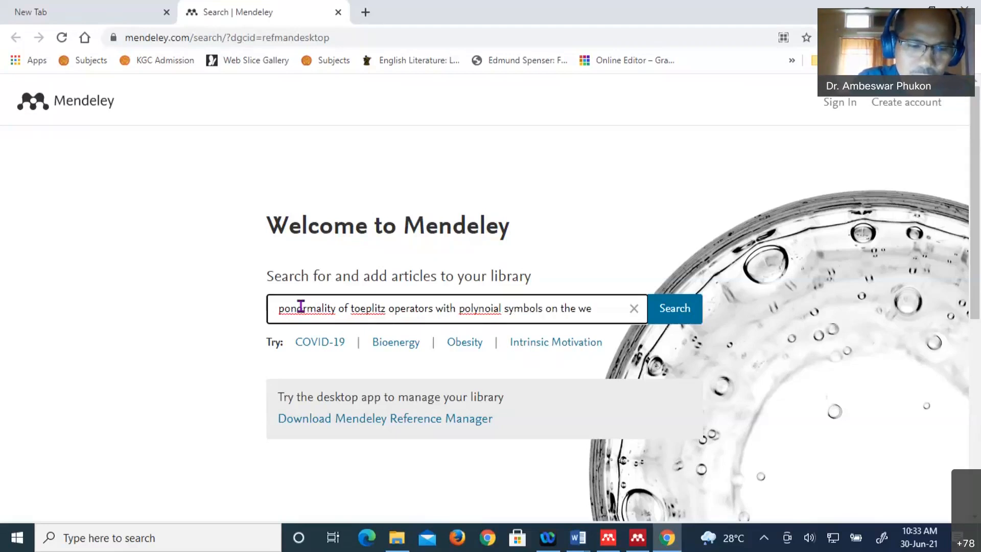
type("ighted")
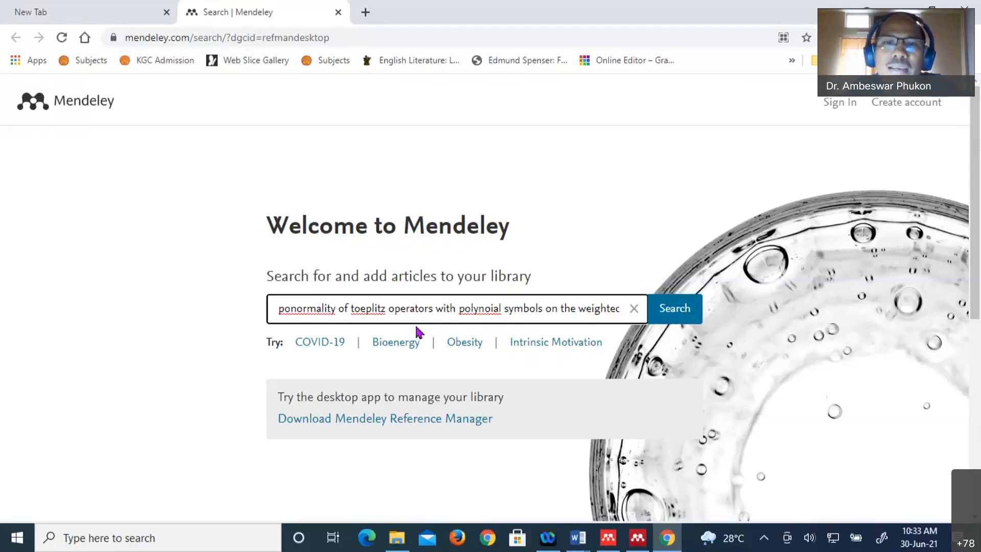
left_click(491, 309)
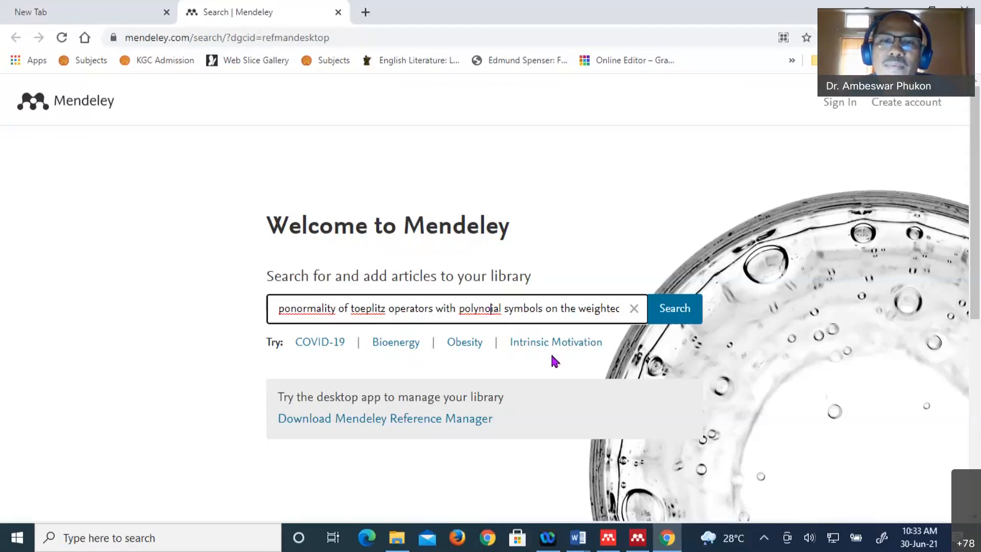
type("m")
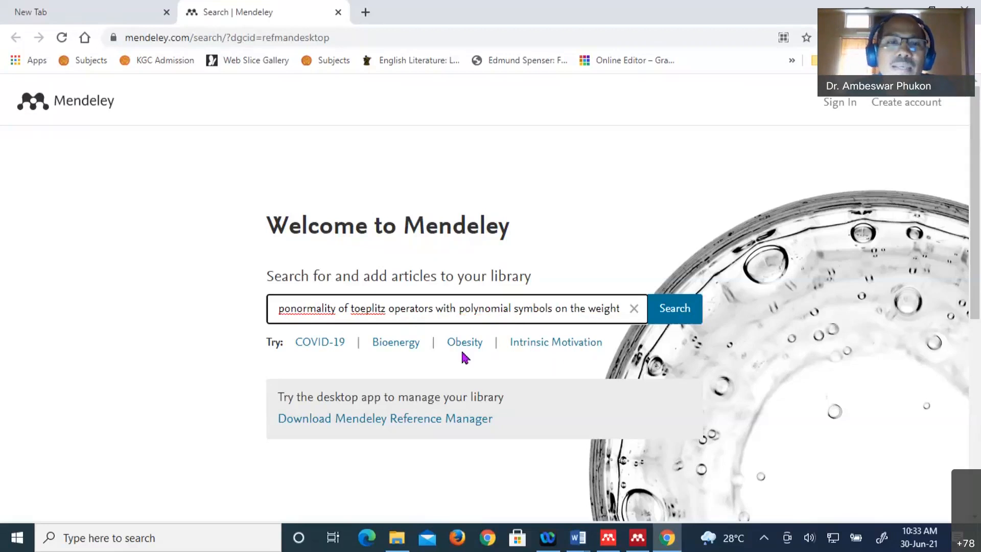
left_click(664, 313)
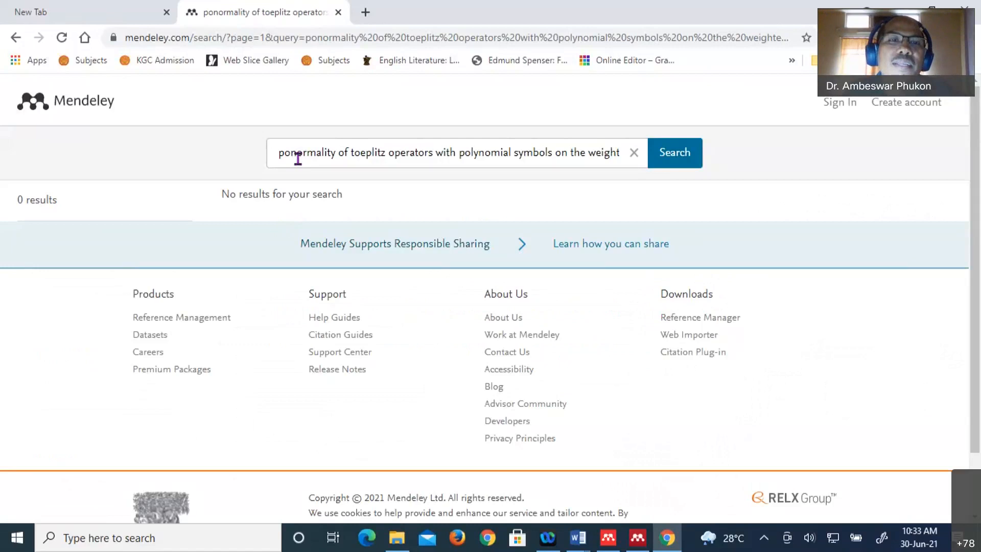
- Prefix the query with 'hy' to read 'hyponormality' and rerun the search
left_click(280, 153)
type("h")
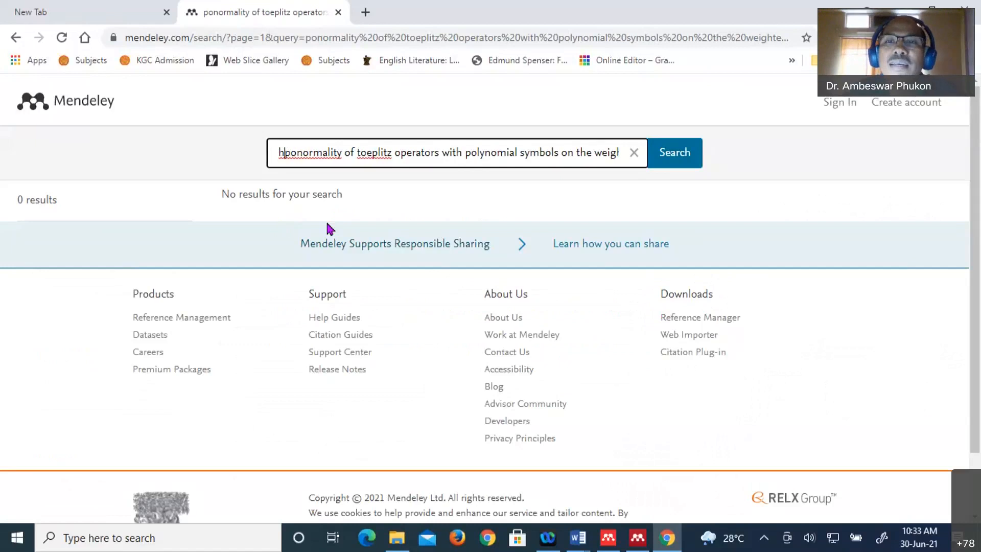
type("y")
left_click(678, 163)
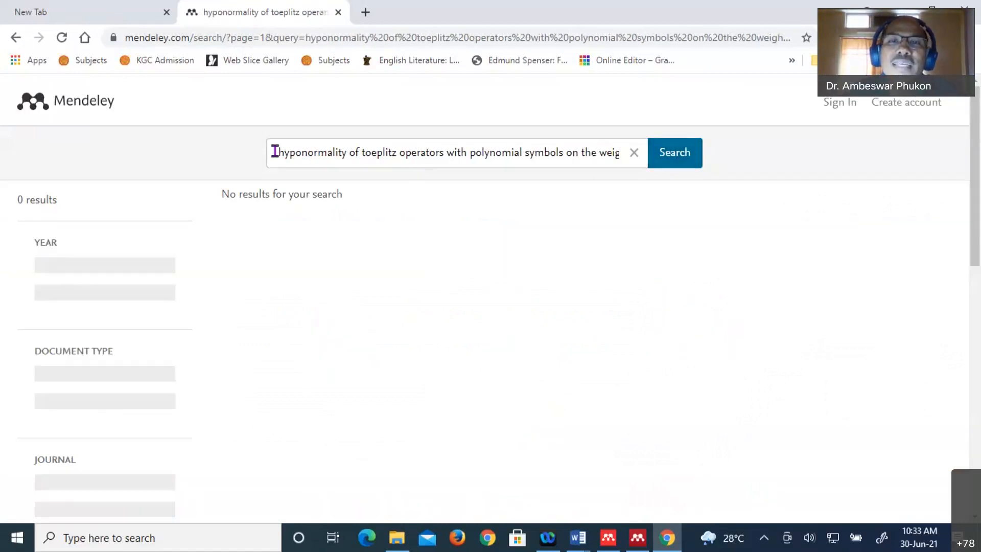
- Clear the query, retype 'hyponormality of toeplitz operators with polynomial symbols on the weig', and search
left_click_drag(323, 160, 279, 160)
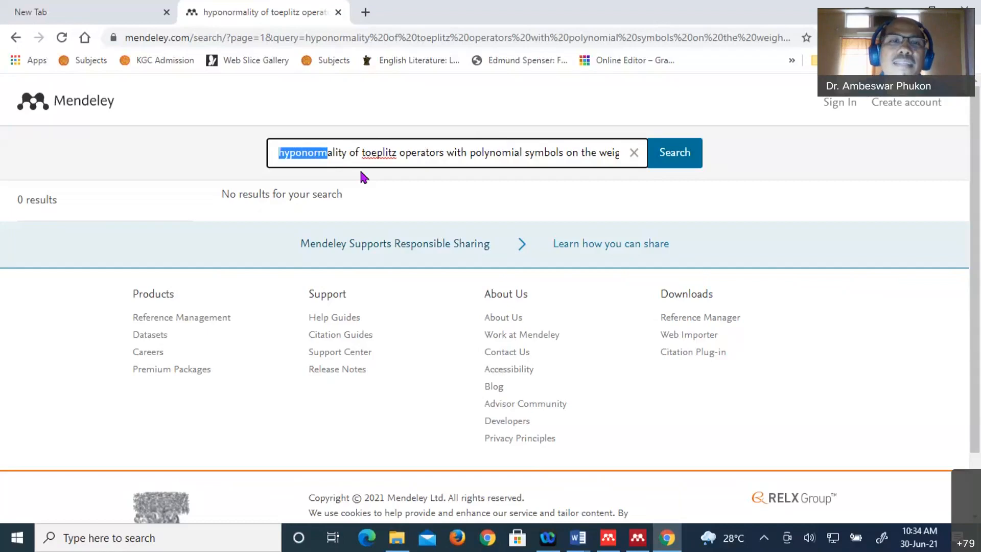
key("ctrl+a")
key("BackSpace")
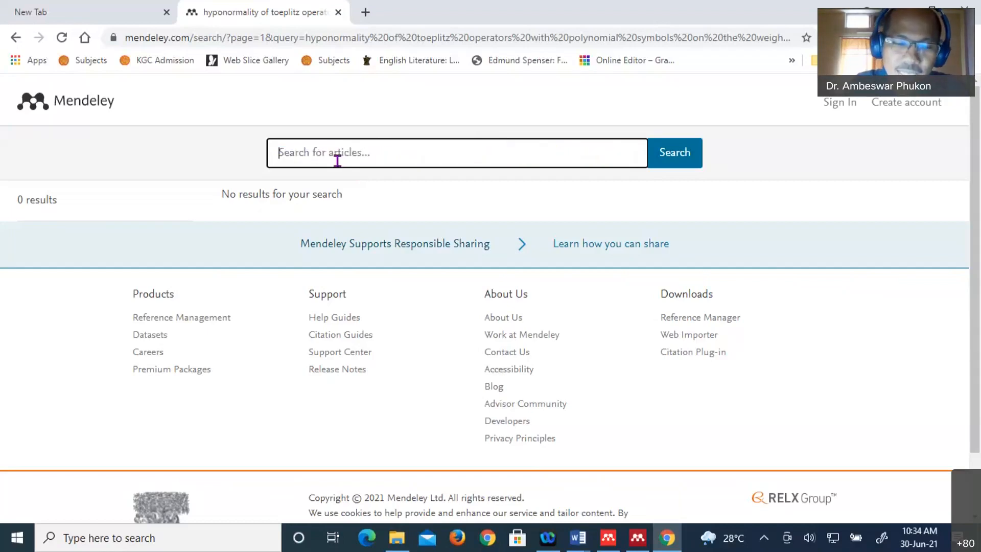
type("hypo")
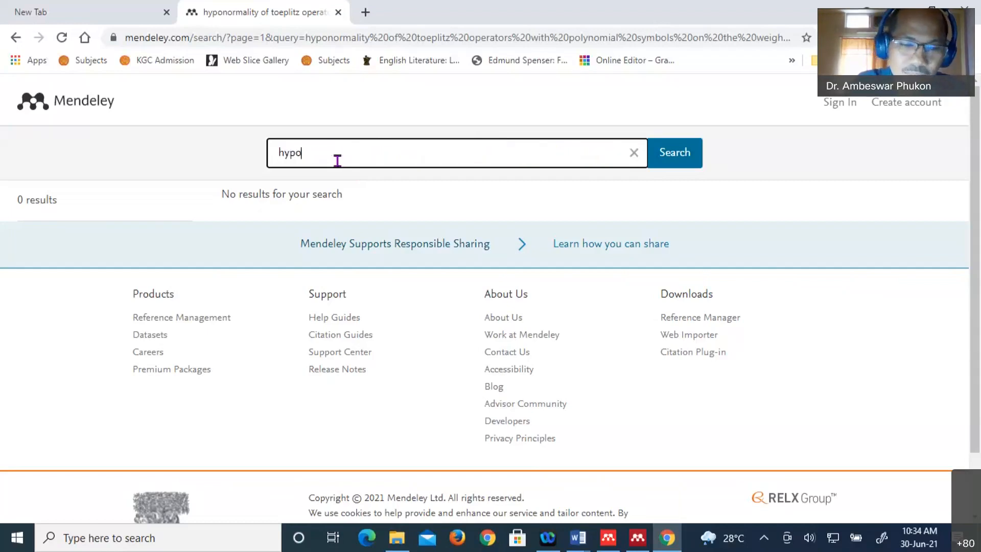
type("normality of toeplitz operators with polynomial sy")
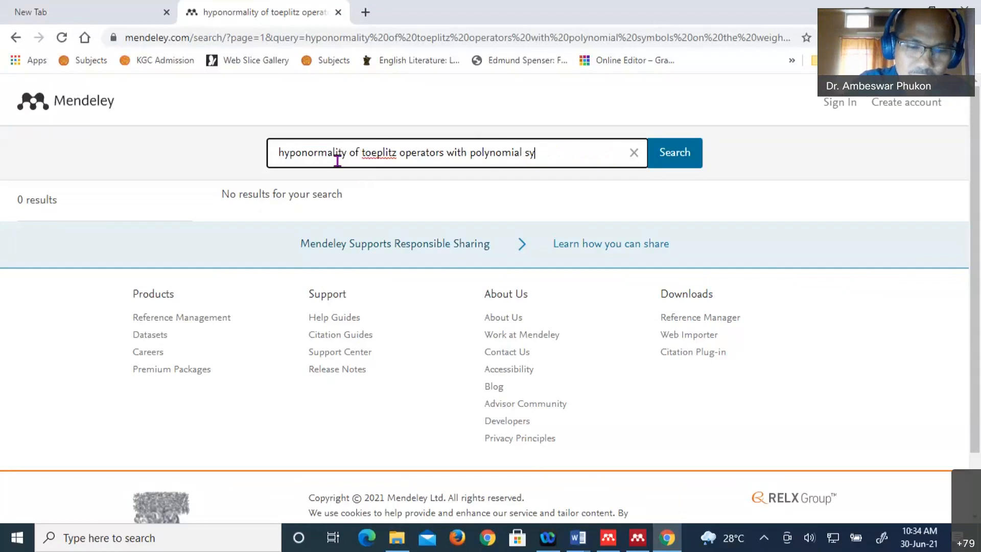
type("mbols on the weig")
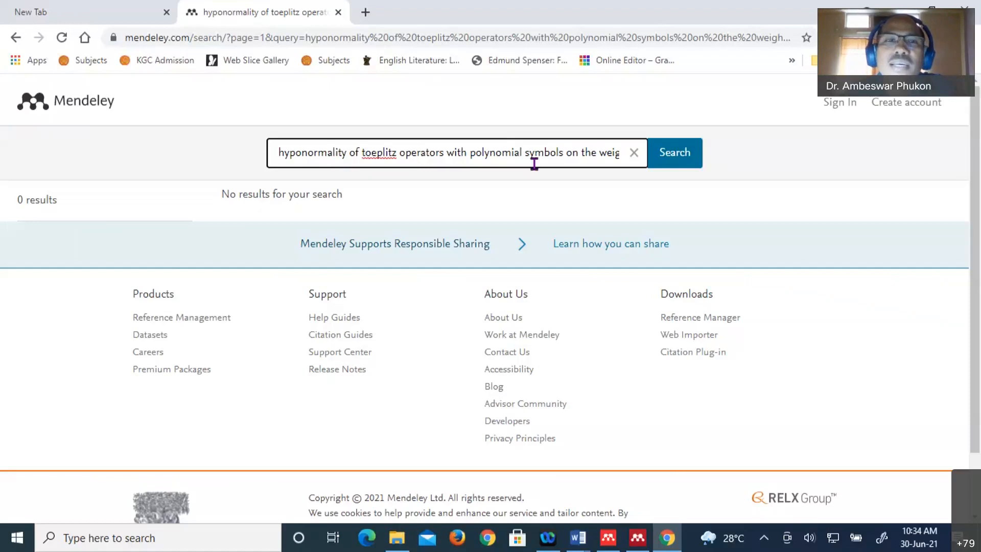
left_click(677, 153)
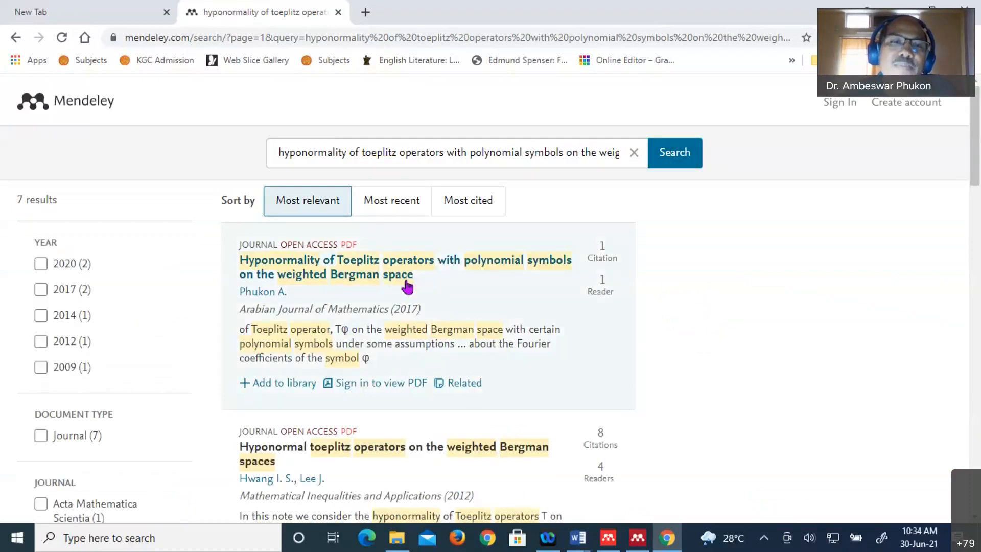
- Add the first result, the Hyponormality of Toeplitz operators paper, to the library
left_click(350, 274)
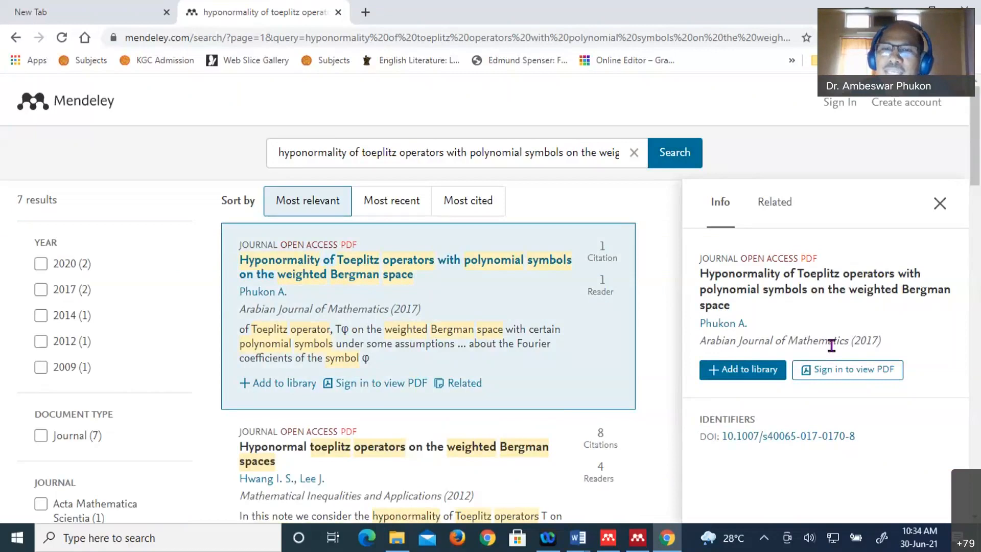
left_click(742, 376)
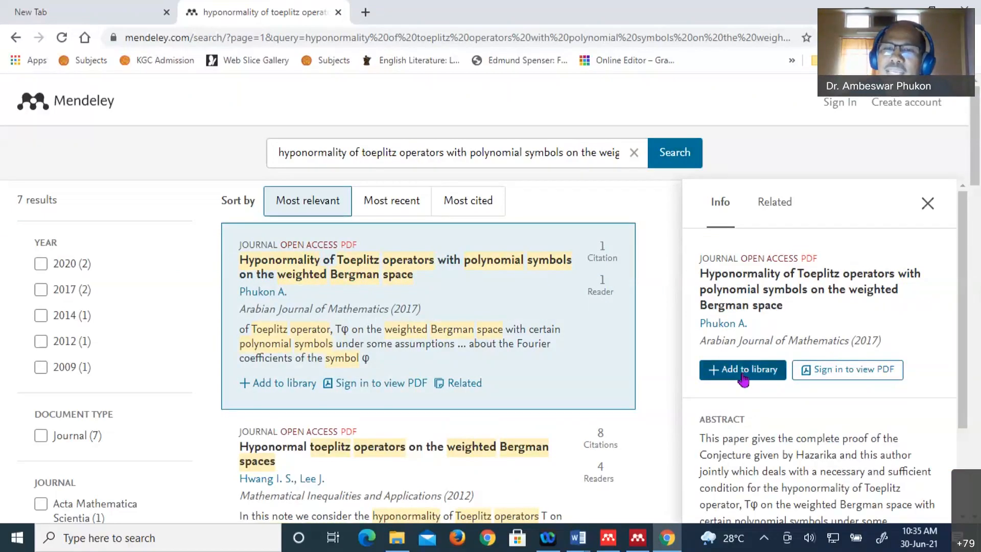
left_click(747, 375)
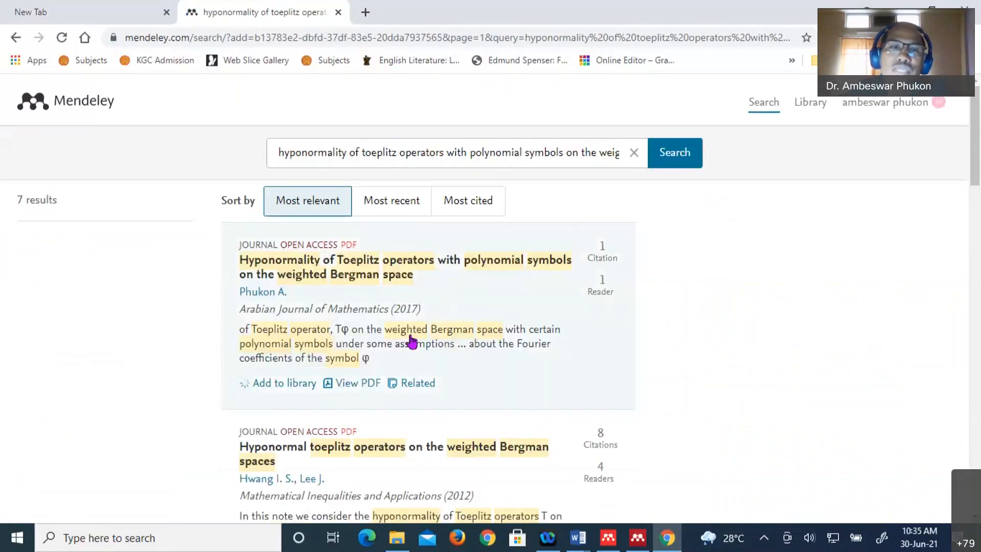
- Add the second result, the 2012 weighted Bergman spaces paper, to the library
scroll(411, 342, "down", 4)
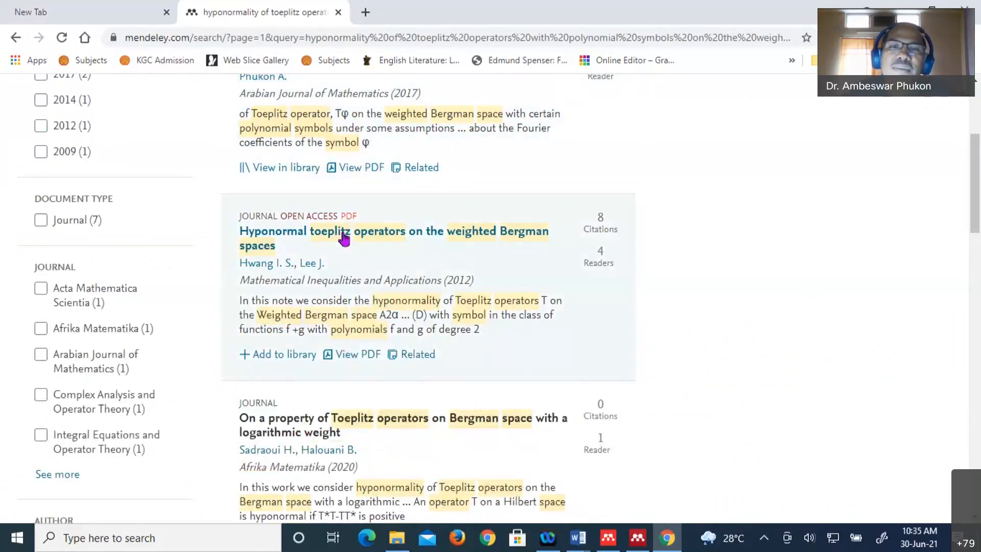
left_click(344, 238)
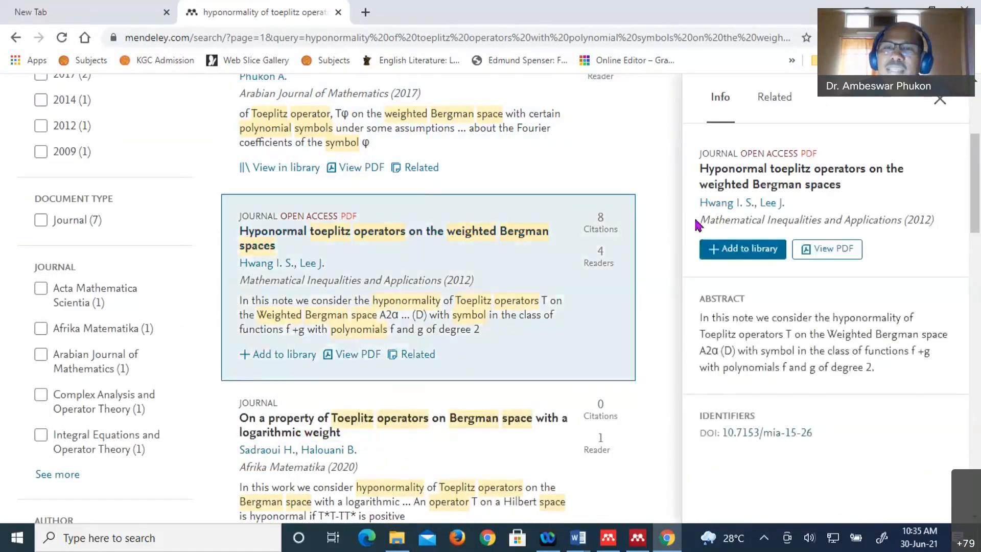
left_click(739, 249)
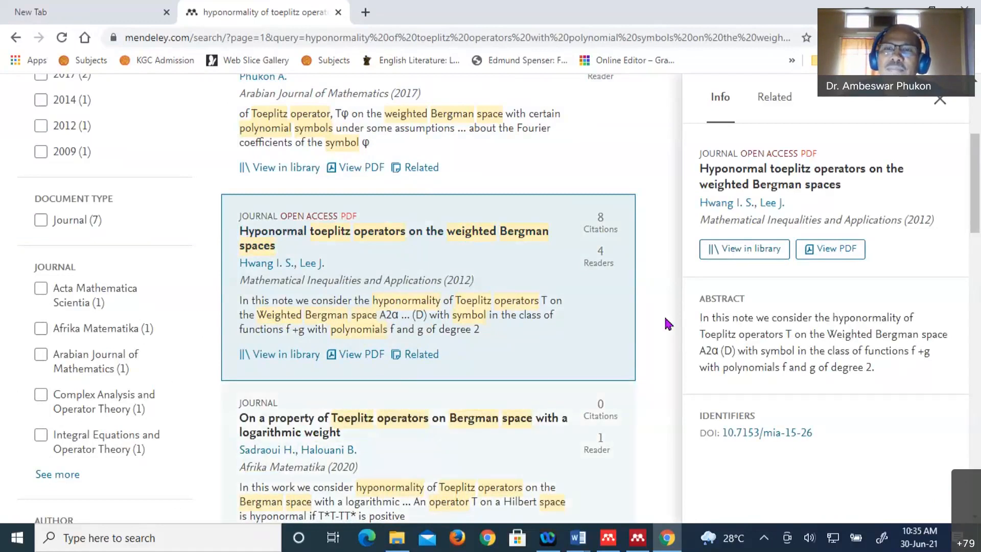
scroll(667, 323, "down", 1)
- Add the logarithmic-weight Bergman space paper and the Remarks on Hyponormal Toeplitz Operators paper
scroll(433, 222, "down", 2)
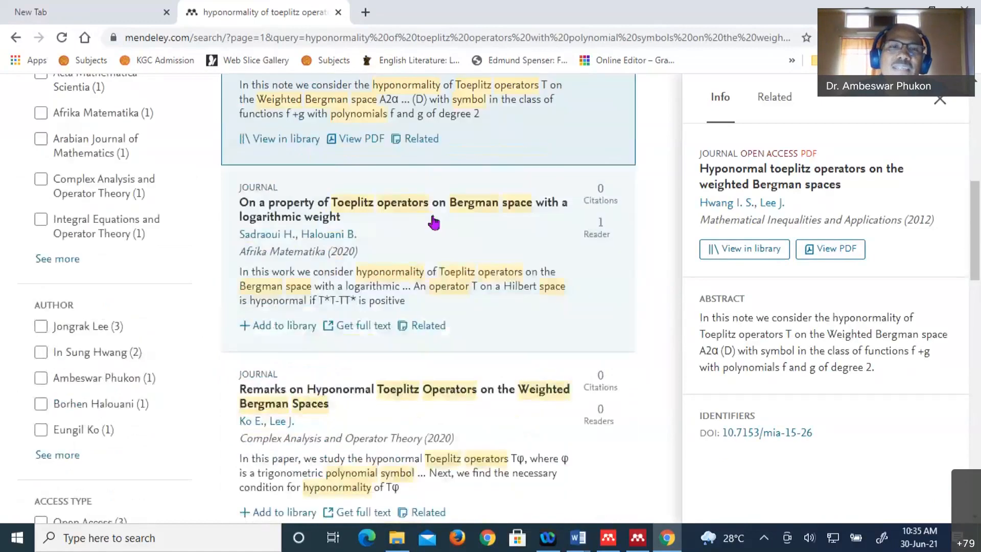
left_click(427, 210)
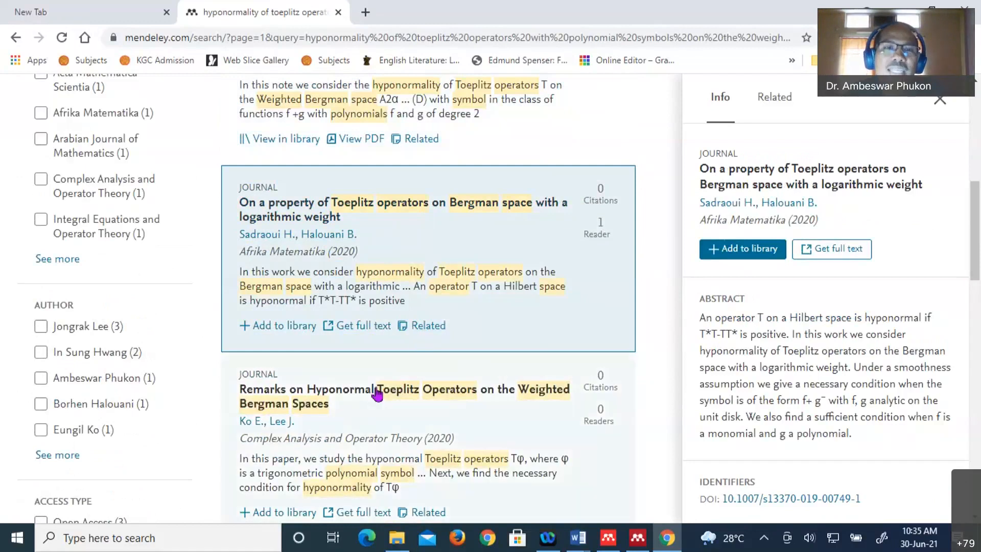
left_click(376, 396)
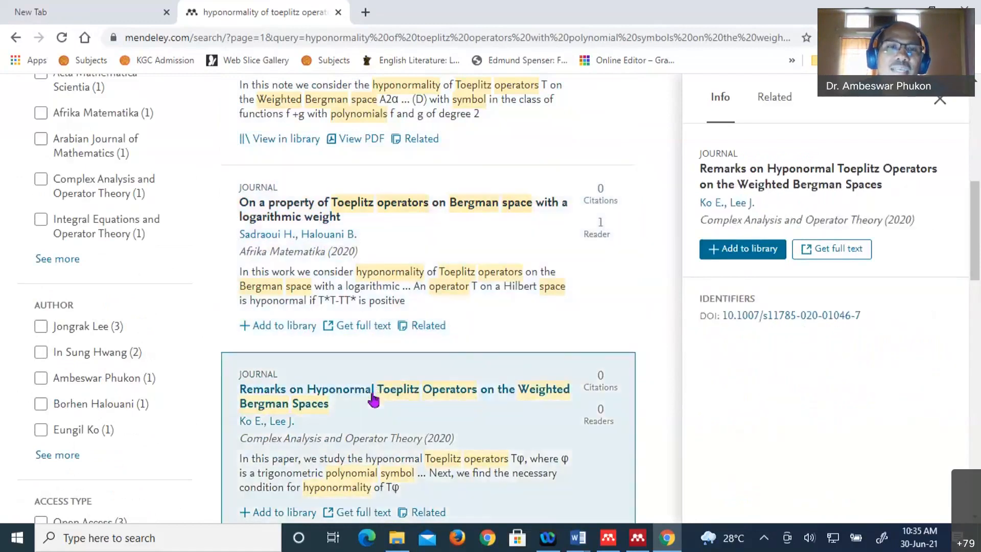
left_click(370, 213)
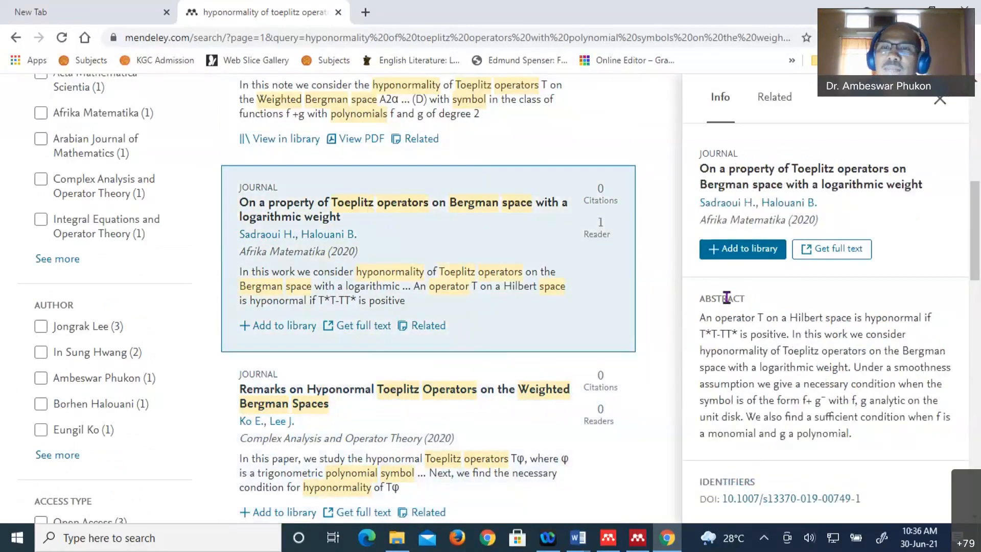
left_click(749, 251)
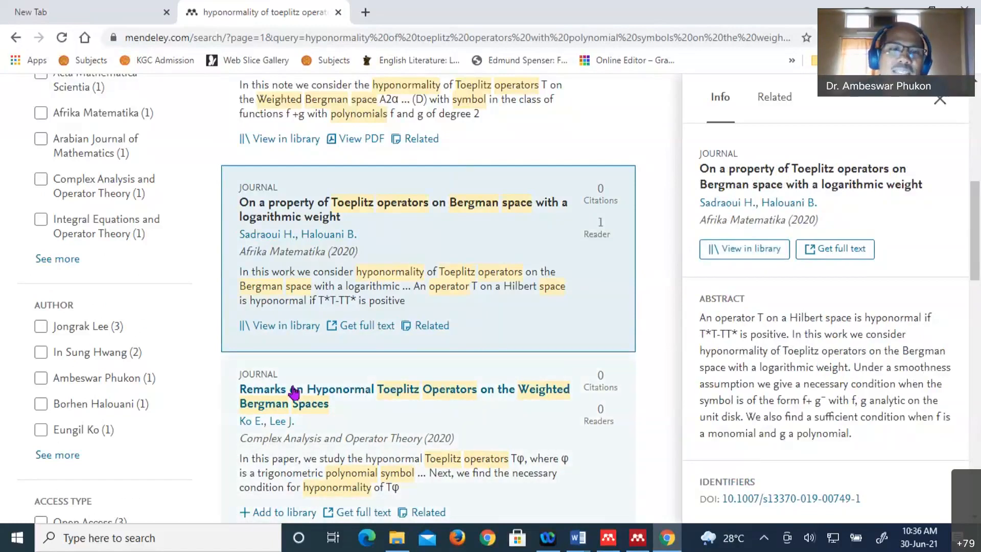
left_click(605, 395)
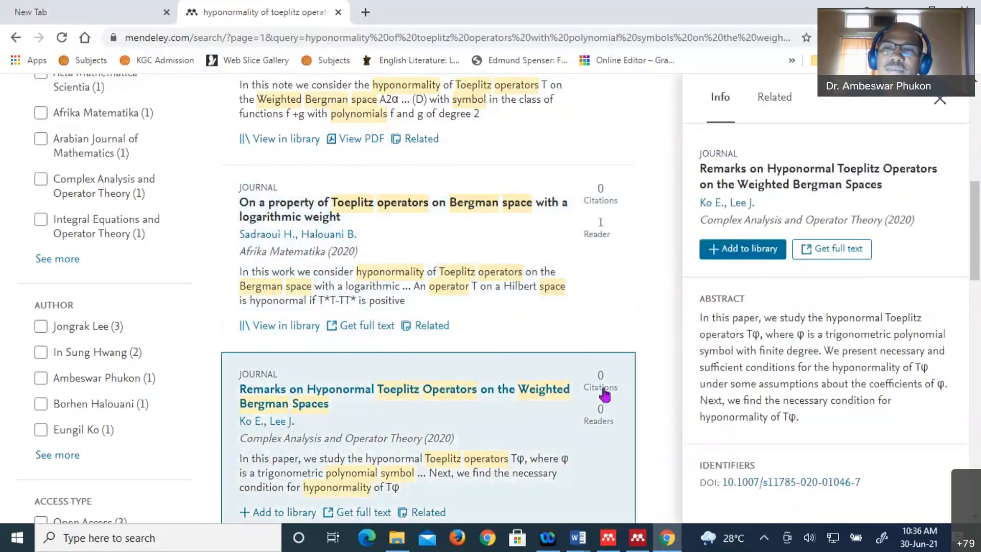
left_click(745, 250)
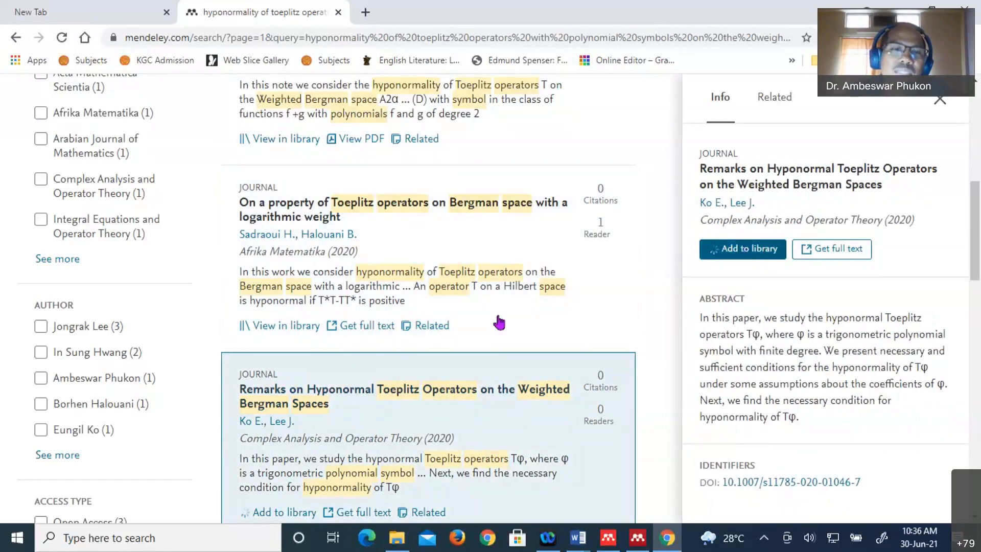
- Add the 2014 polynomial symbols paper and view it in the online library
scroll(345, 365, "down", 4)
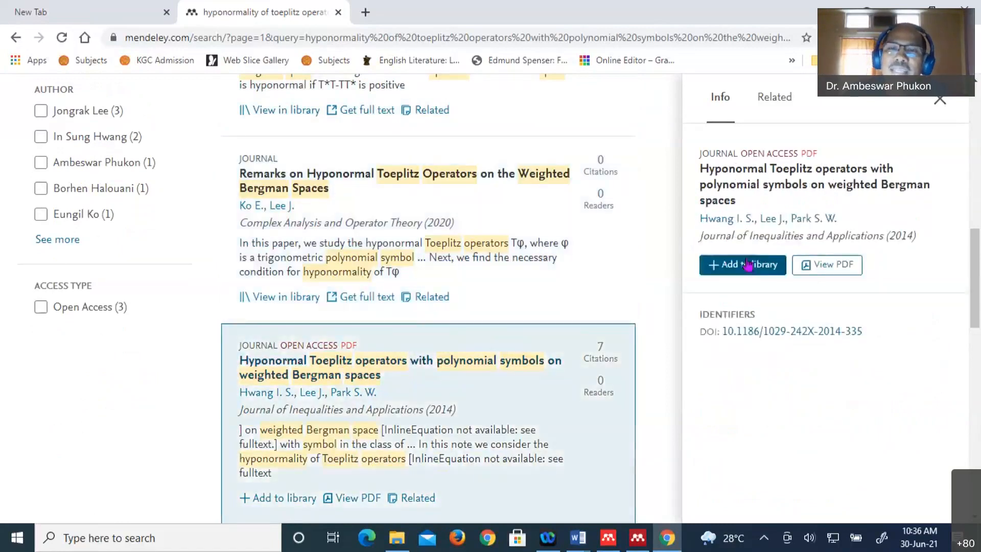
left_click(748, 264)
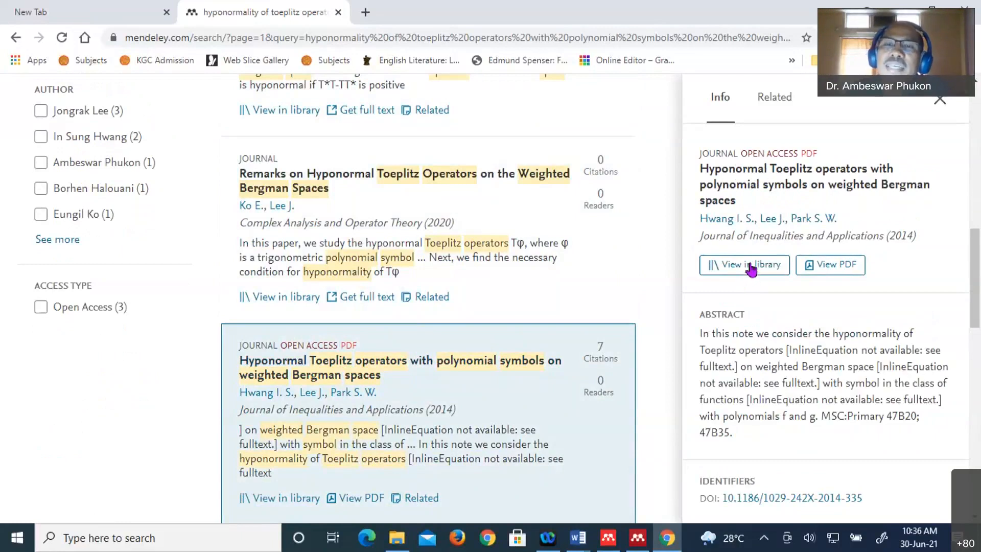
left_click(751, 267)
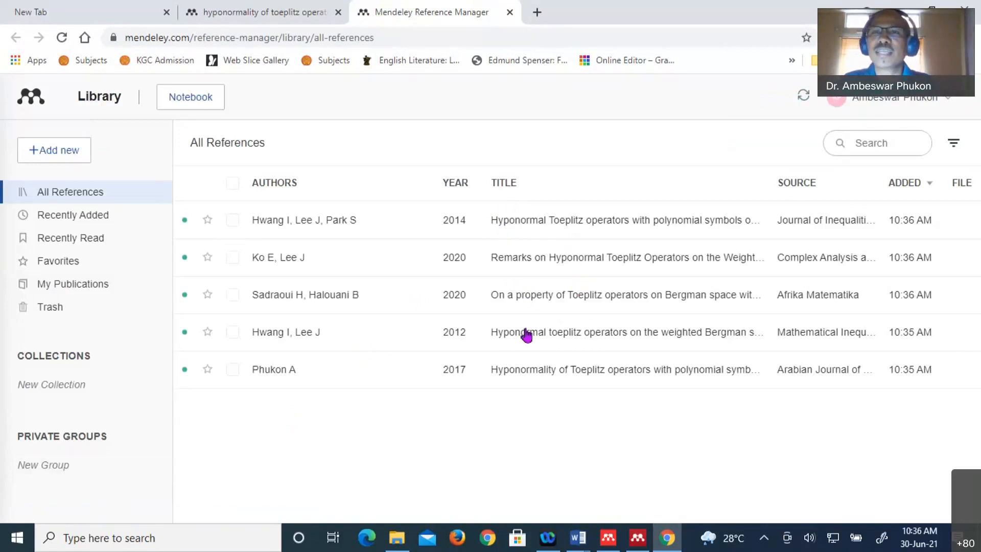
- Sync the five-reference web library, then switch to Mendeley Desktop
left_click(804, 100)
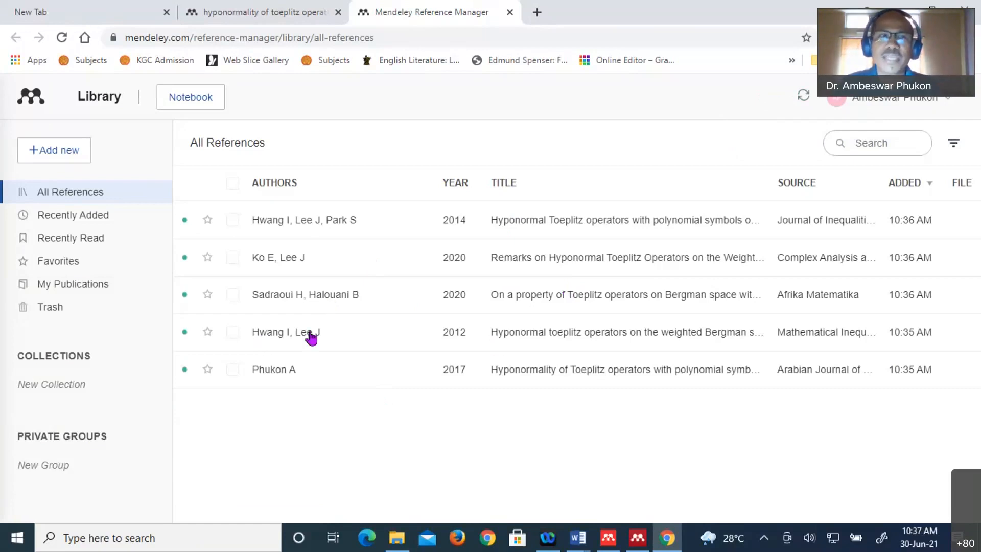
left_click(637, 539)
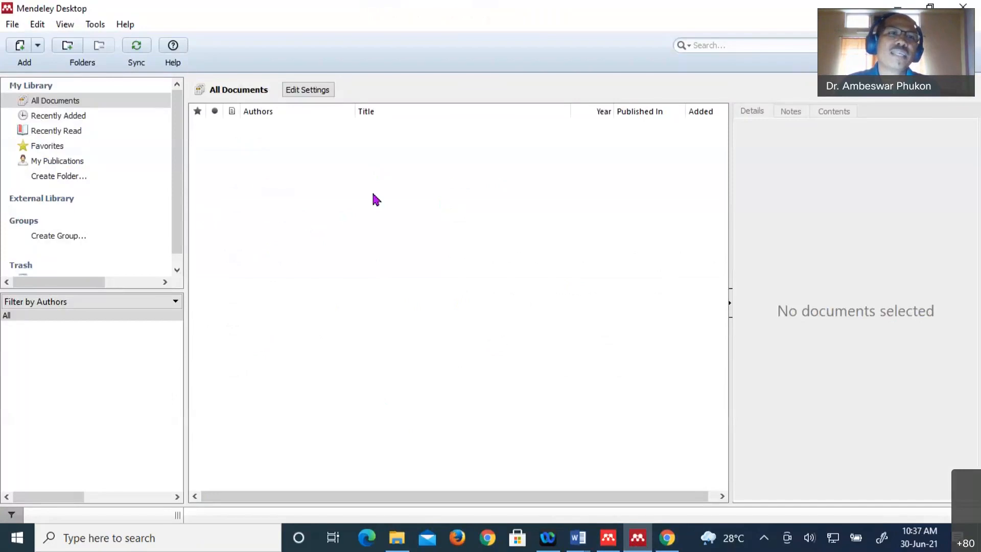
- Sync Mendeley Desktop so All Documents shows the five Toeplitz references, then check open Word windows
left_click(136, 49)
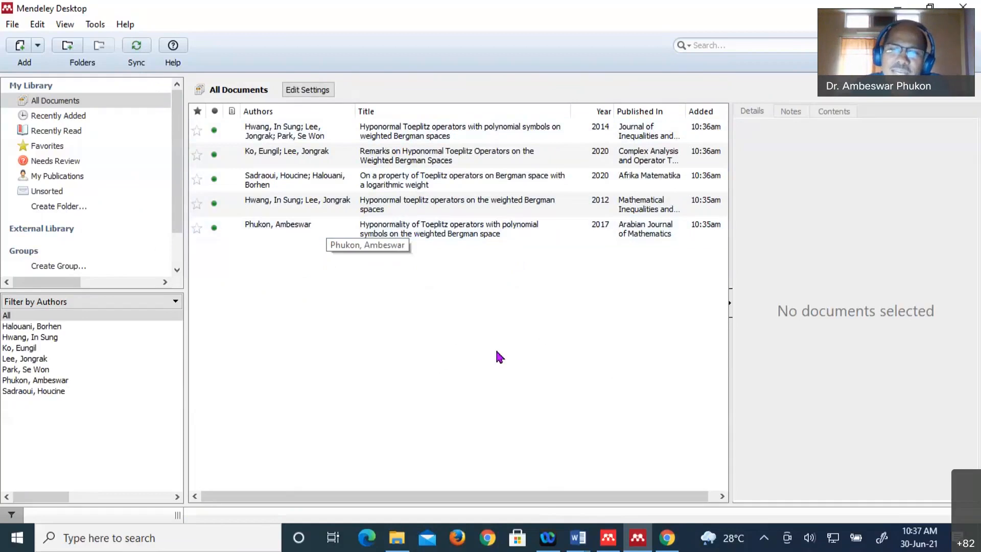
left_click(586, 547)
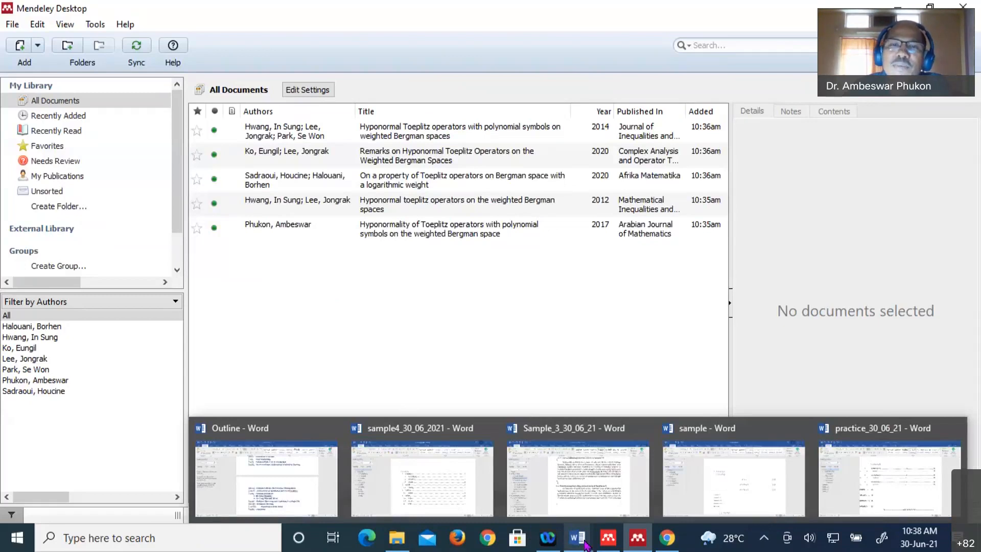
- Bring the Sample_3_30_06_21 thesis to the front and scroll through it
left_click(580, 475)
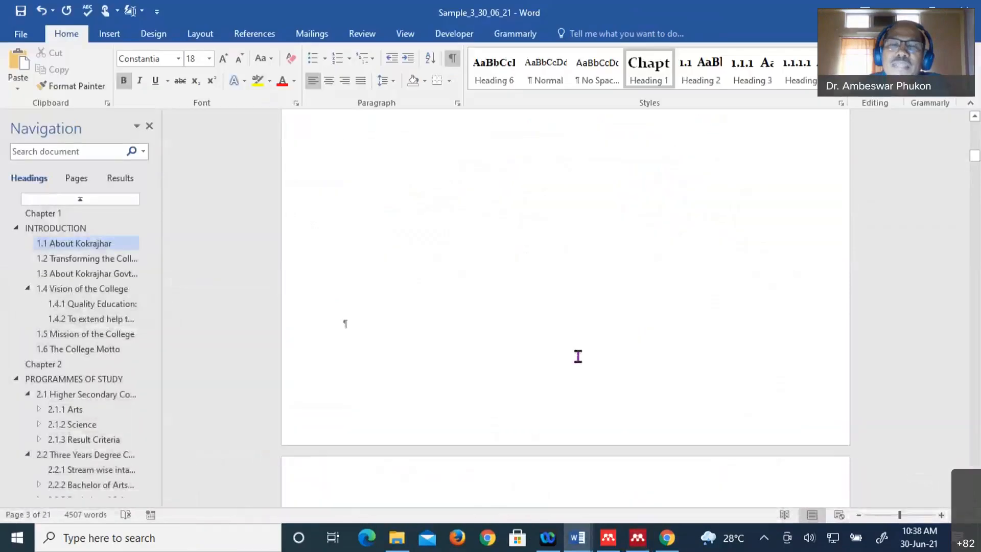
scroll(578, 356, "down", 3)
scroll(577, 368, "down", 6)
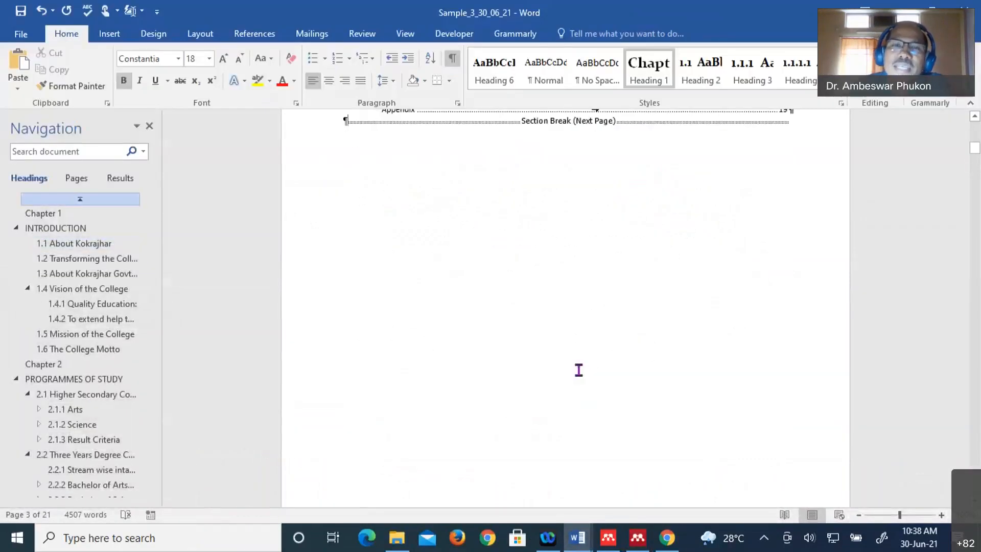
scroll(579, 370, "down", 2)
scroll(578, 370, "down", 8)
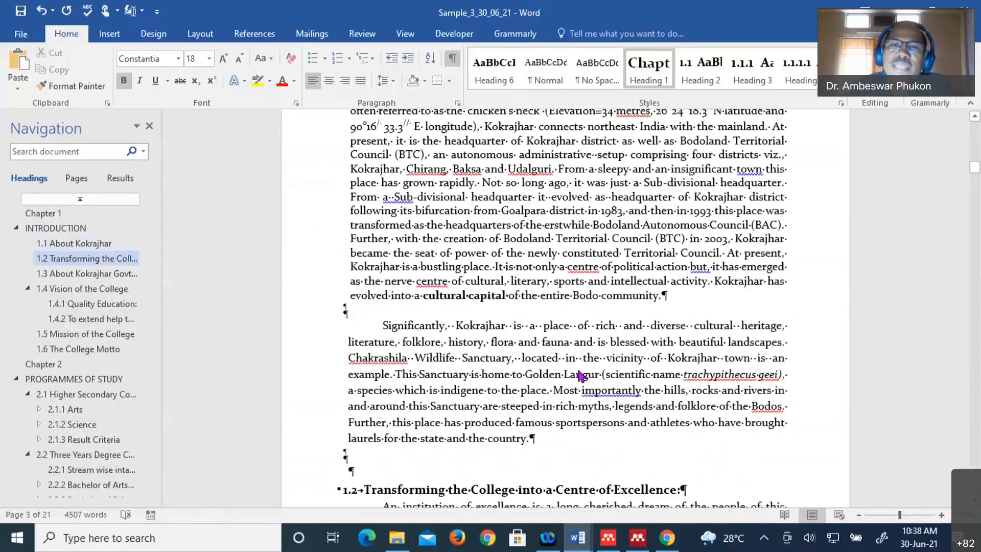
scroll(579, 369, "up", 14)
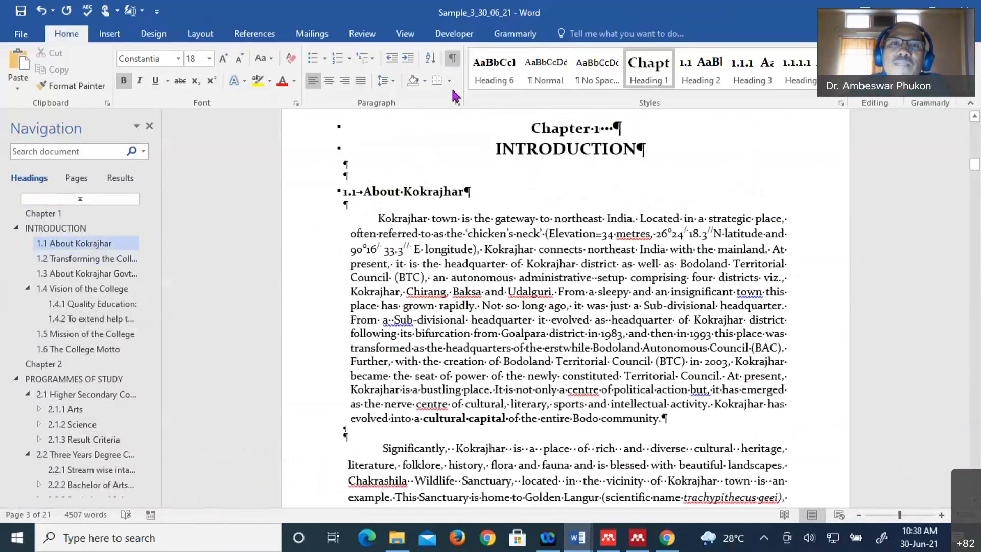
- Hide formatting marks and bring up the References tab at section 1.1 About Kokrajhar
left_click(452, 58)
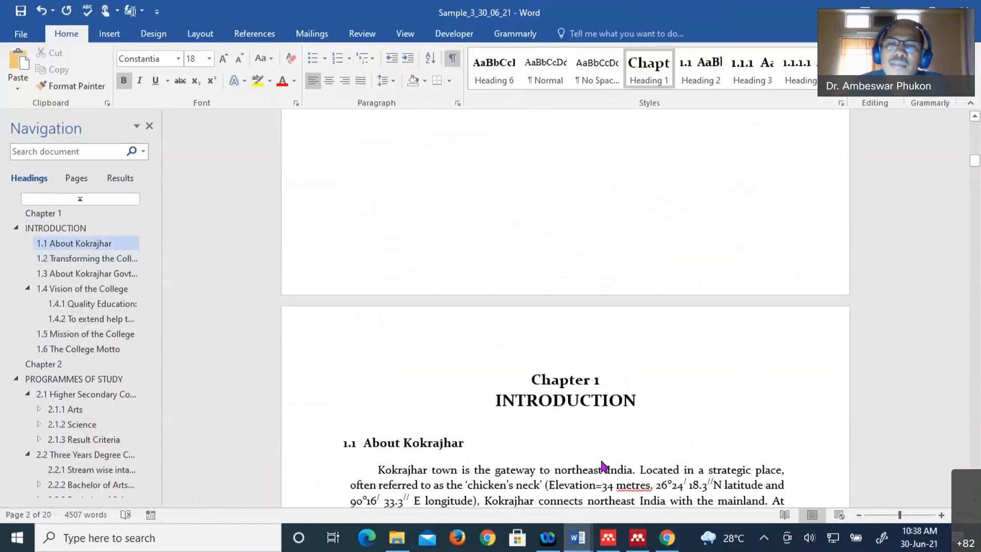
scroll(603, 467, "down", 12)
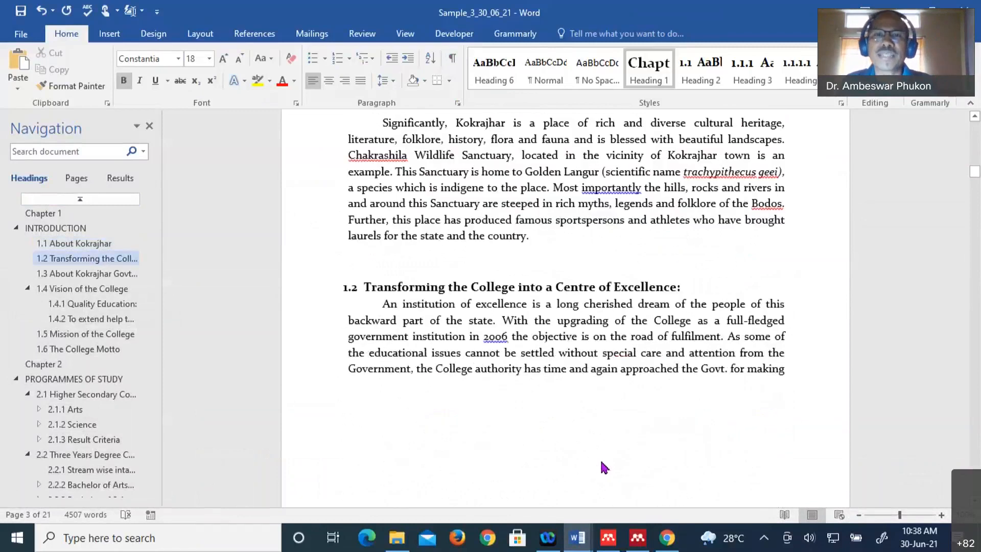
scroll(517, 291, "down", 4)
scroll(527, 276, "up", 4)
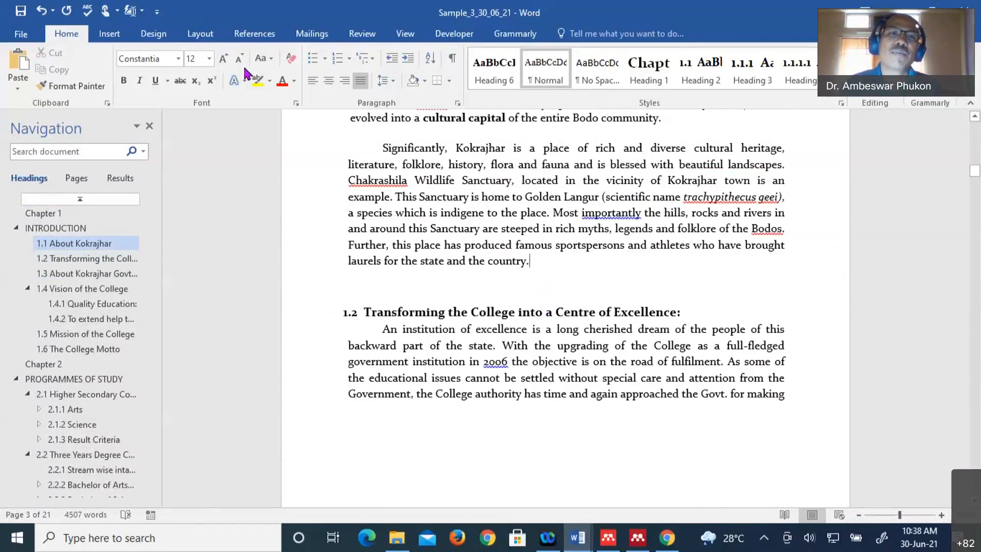
left_click(256, 36)
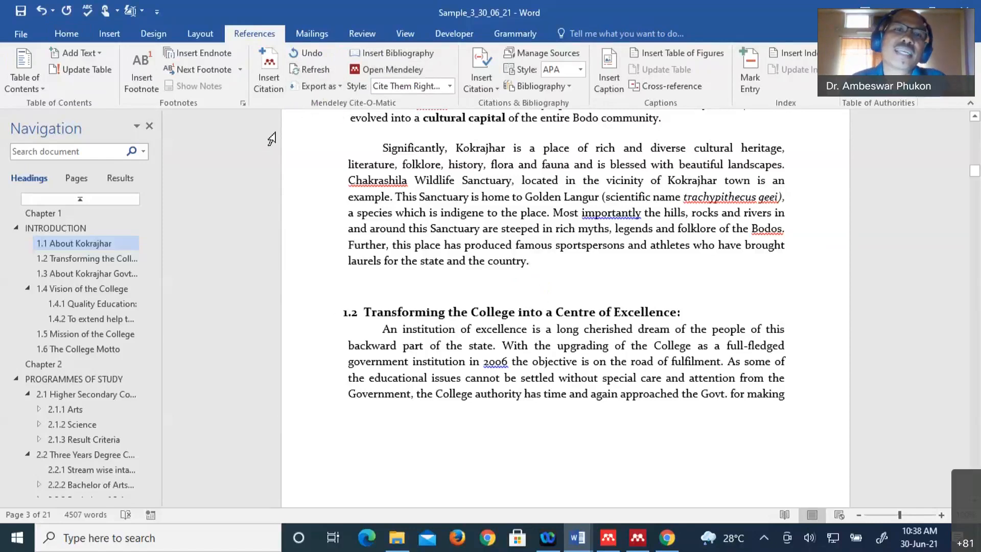
- Begin a Mendeley Cite-O-Matic citation after the Kokrajhar paragraph, choosing the source from the Mendeley library
left_click(269, 75)
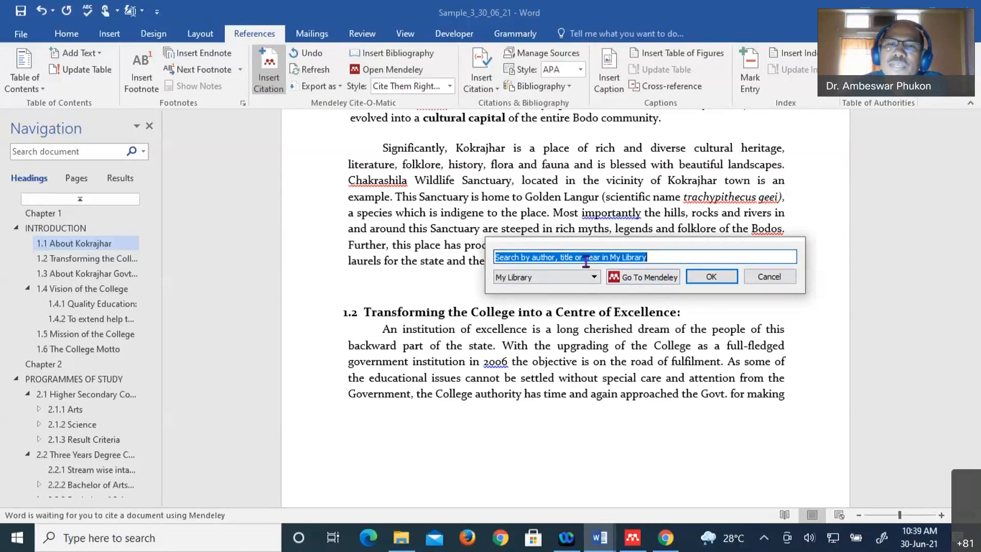
left_click(643, 281)
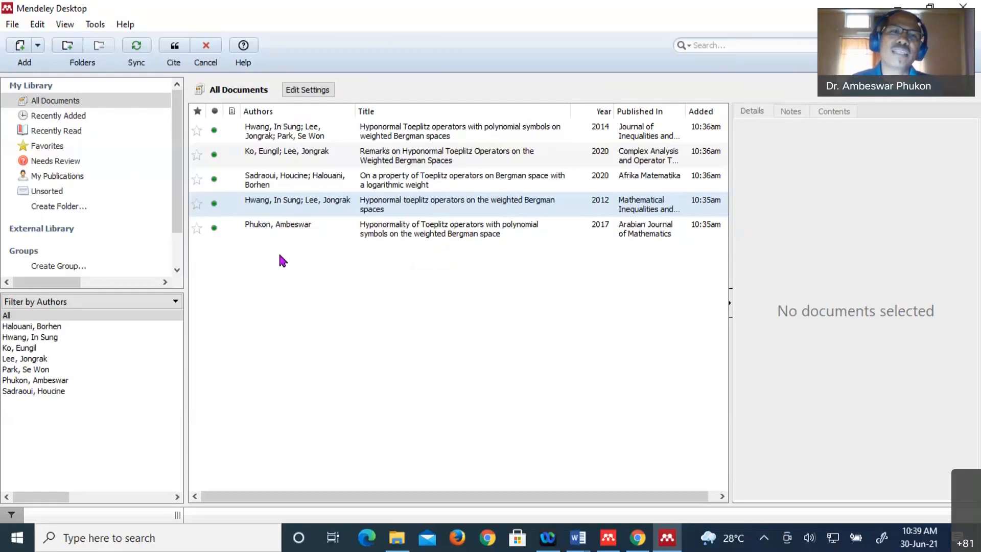
- Cite the 2014 hyponormal Toeplitz operators paper, adding '(Hwang, Lee and Park, 2014)' to the paragraph
left_click(279, 134)
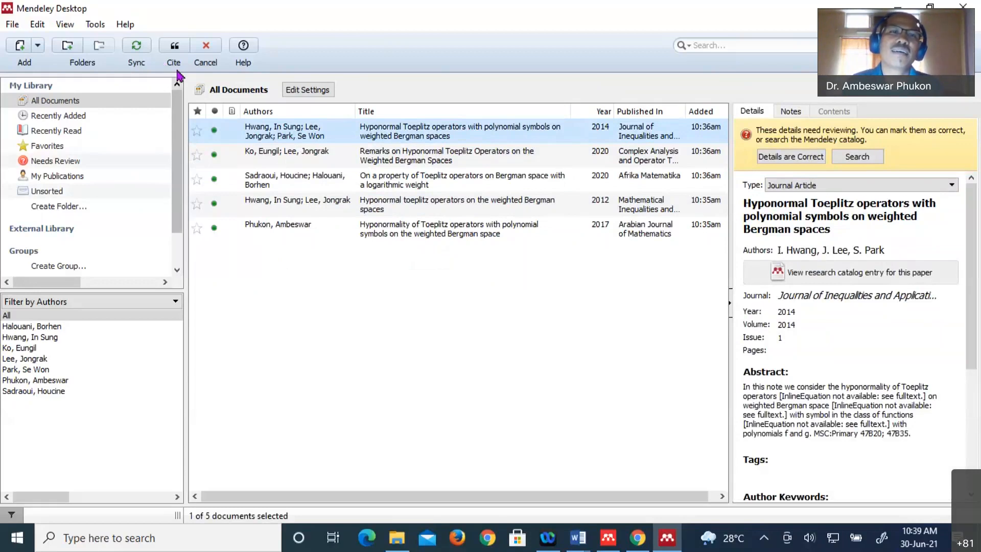
left_click(175, 43)
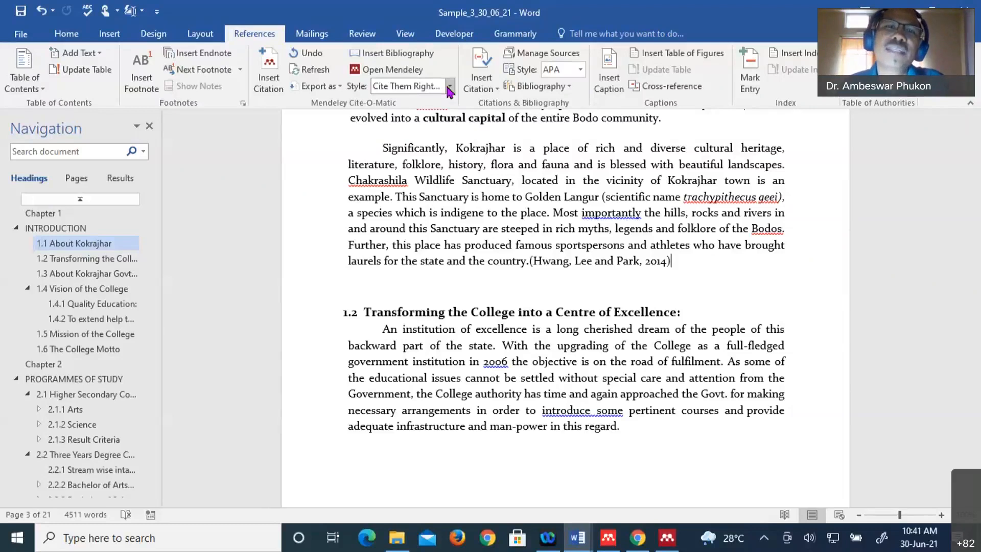
- Open the Mendeley Style list on the References tab to look for more styles
left_click(449, 86)
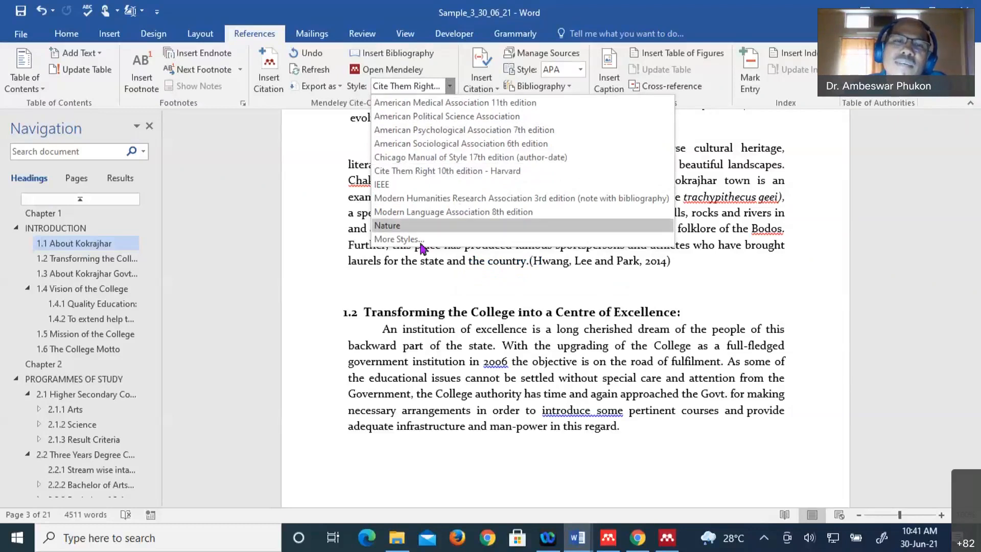
- Search installed citation styles for 'arabian journal of mathematics', which returns no match
left_click(403, 240)
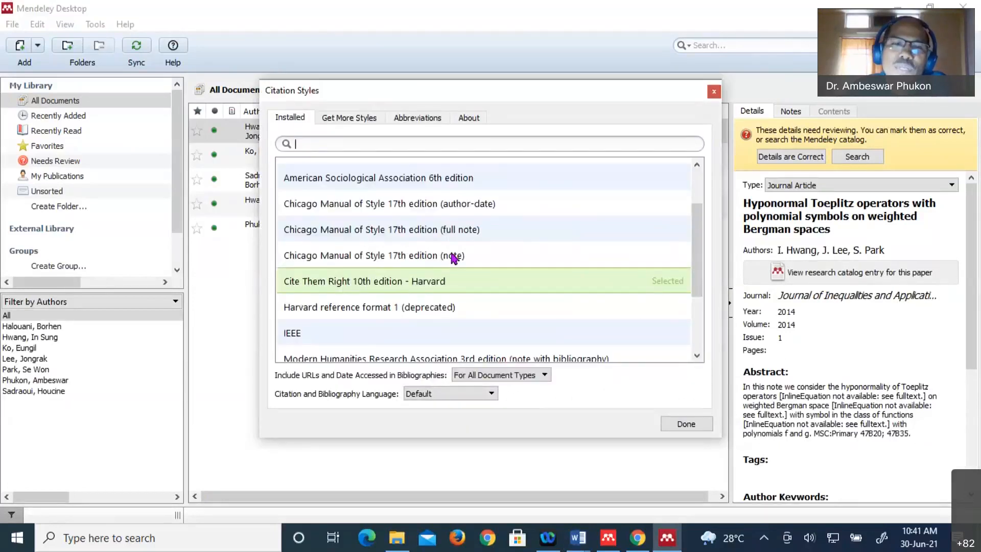
scroll(475, 237, "down", 1)
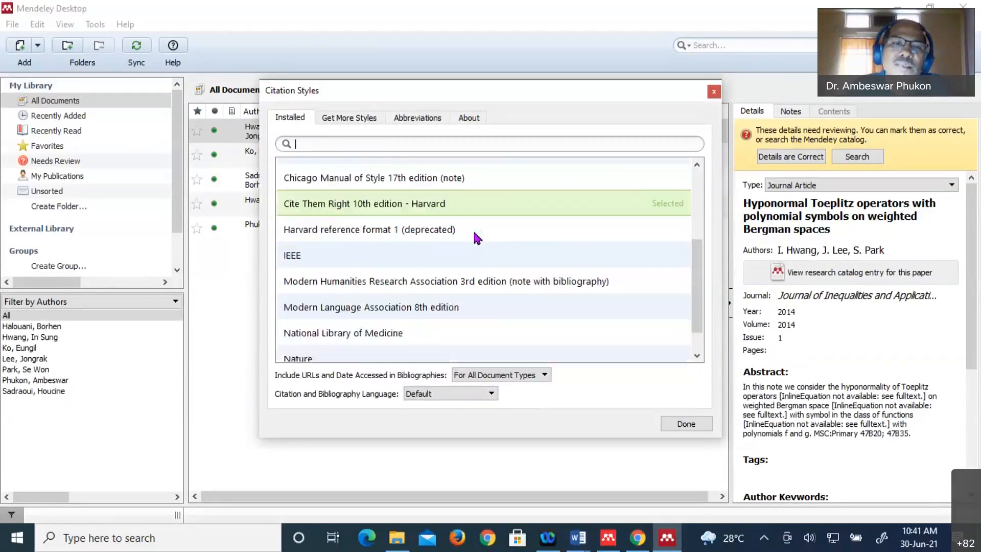
scroll(475, 237, "down", 1)
scroll(445, 179, "up", 3)
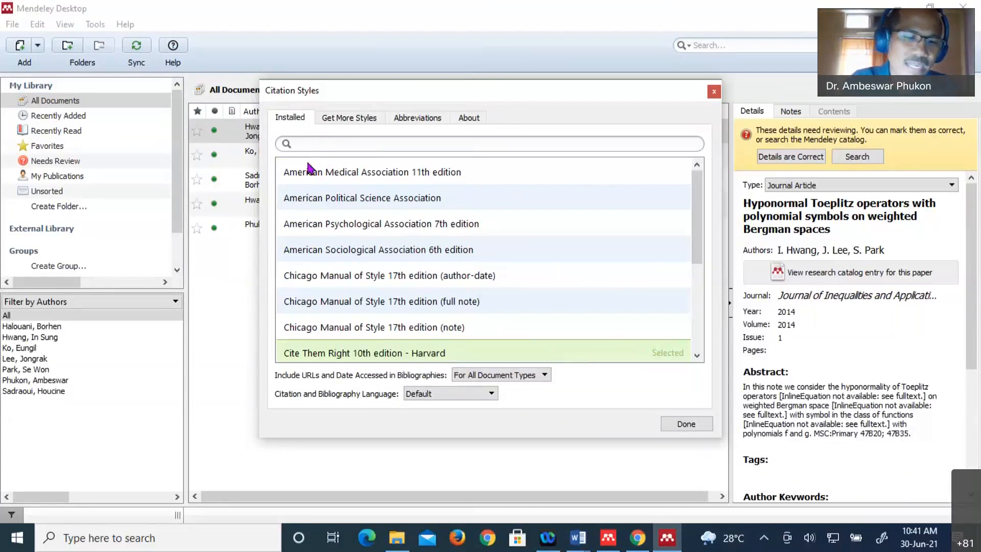
type("arabian")
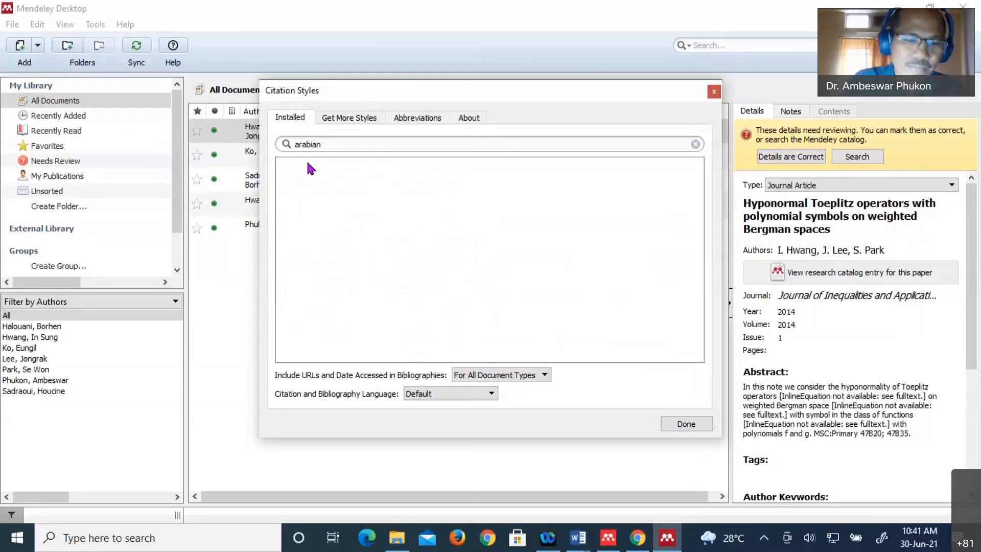
type(" math")
key("BackSpace")
key("BackSpace")
key("BackSpace")
key("BackSpace")
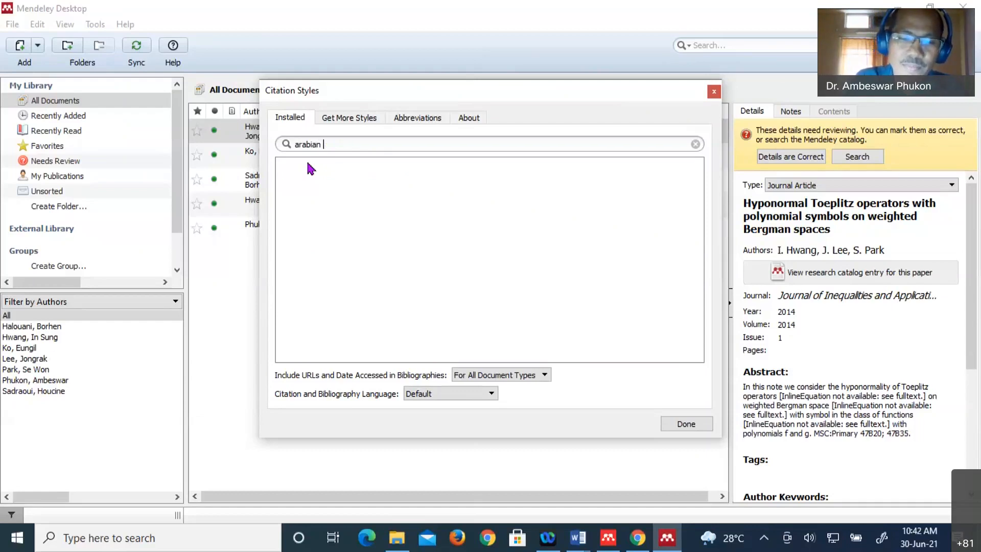
type("jou")
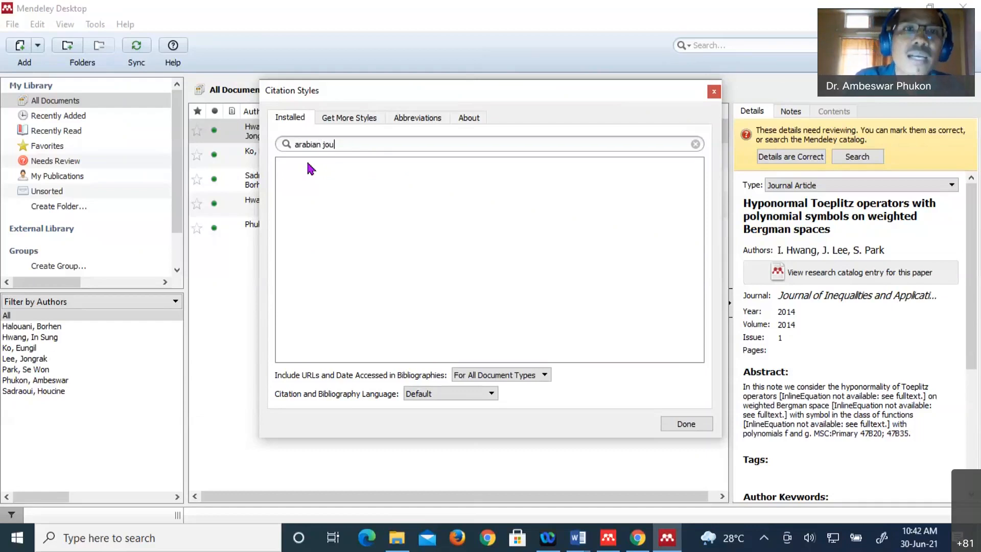
type("rnal")
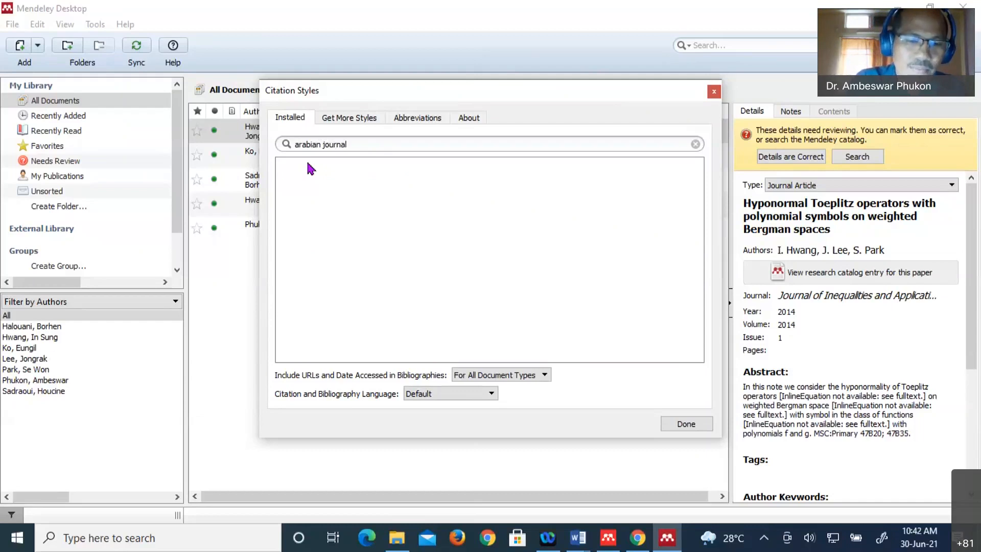
type(" of mathe")
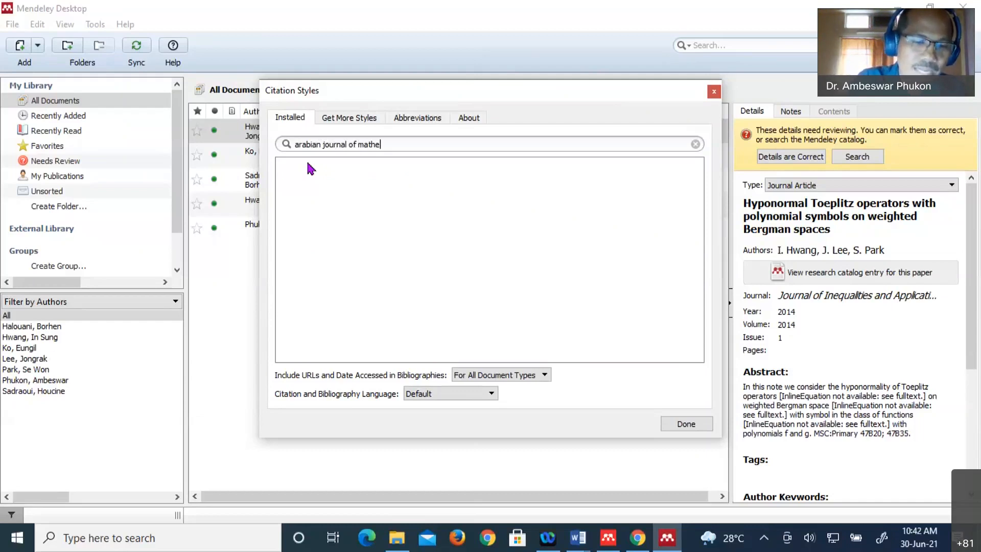
type("matics")
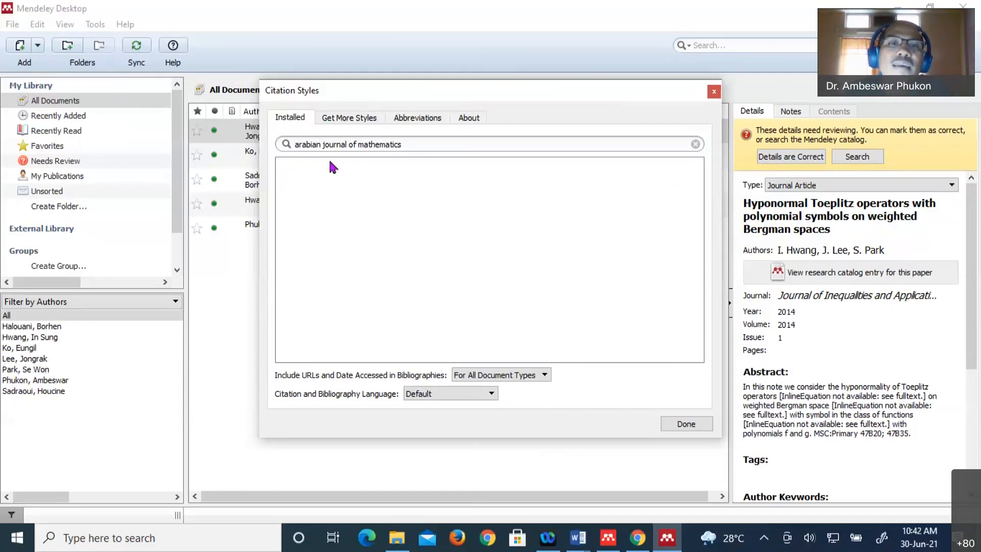
- Close the Citation Styles dialog and return to the Sample_3_30_06_21 thesis in Word
left_click(686, 424)
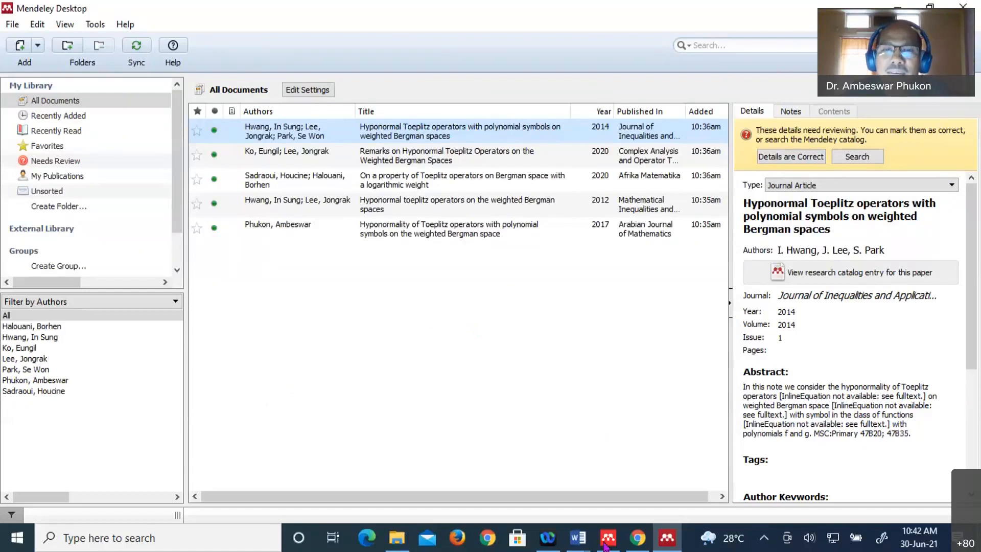
left_click(578, 537)
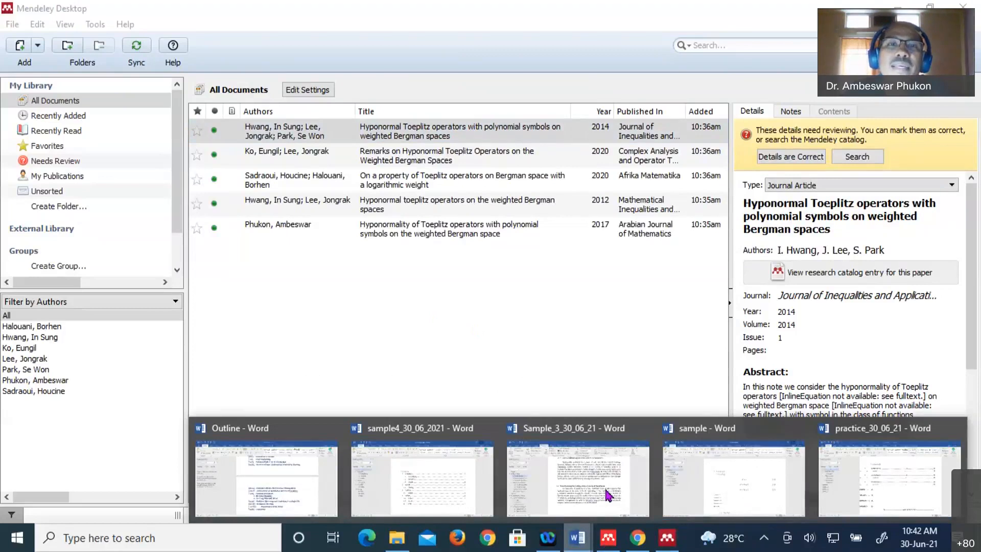
left_click(608, 495)
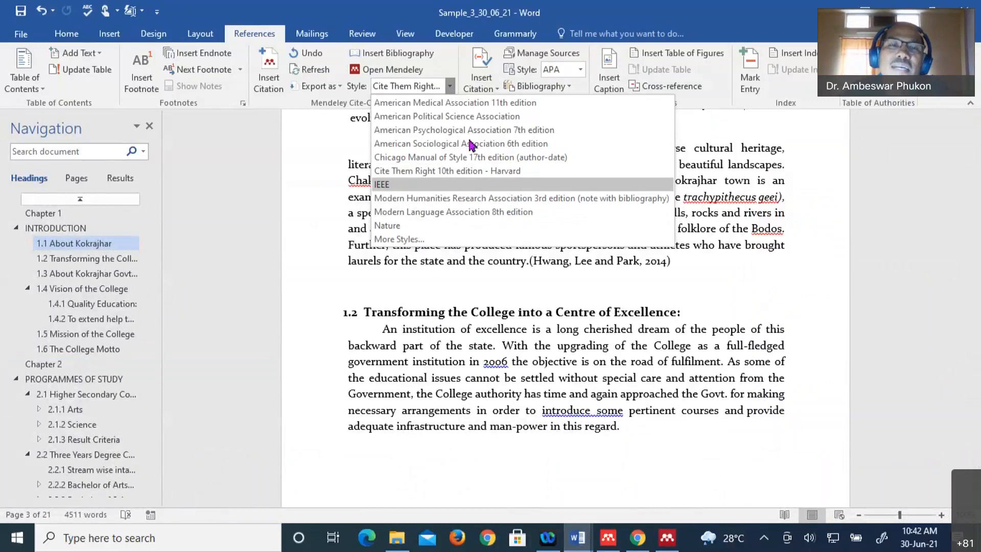
- Try the Nature and Cite Them Right Harvard styles on the Kokrajhar citation
left_click(396, 227)
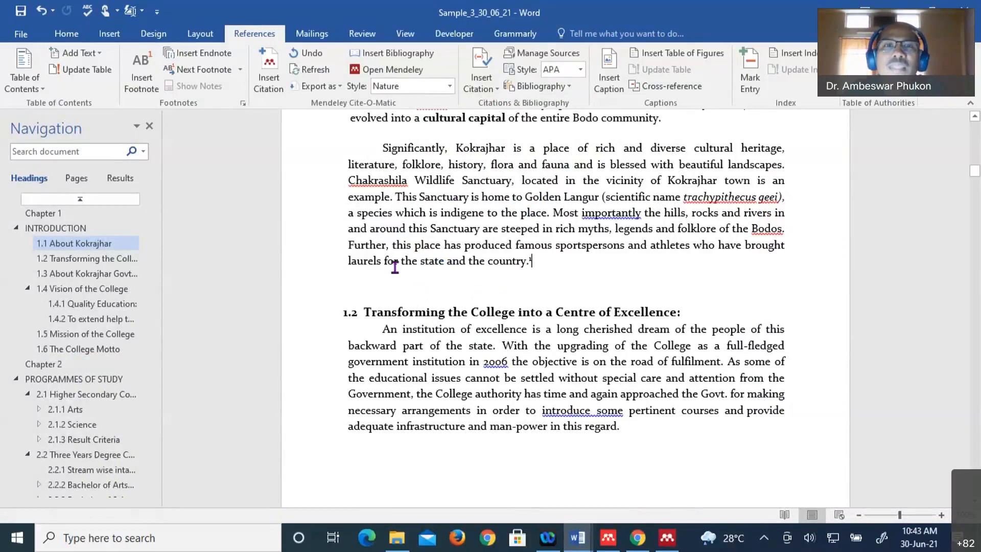
scroll(408, 217, "up", 1)
scroll(407, 217, "up", 1)
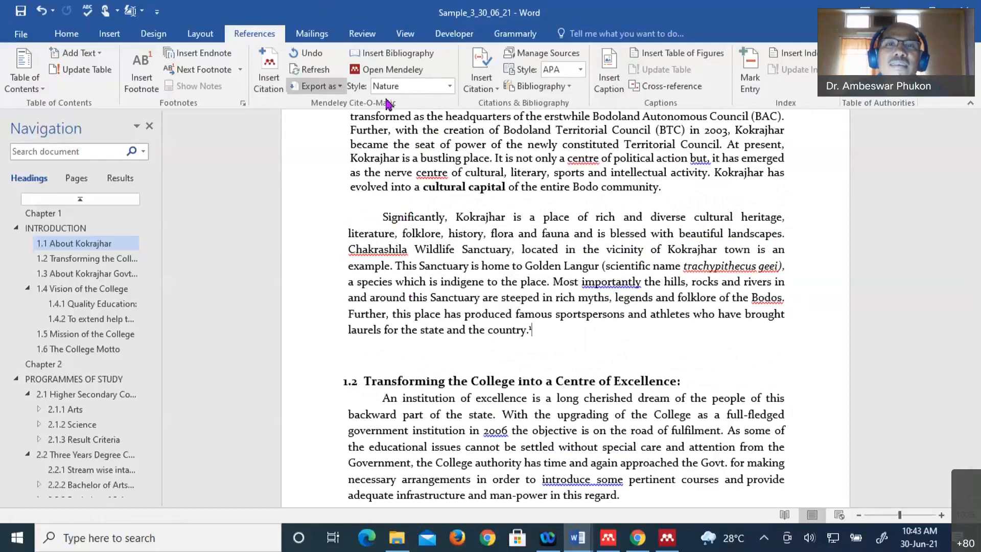
left_click(449, 86)
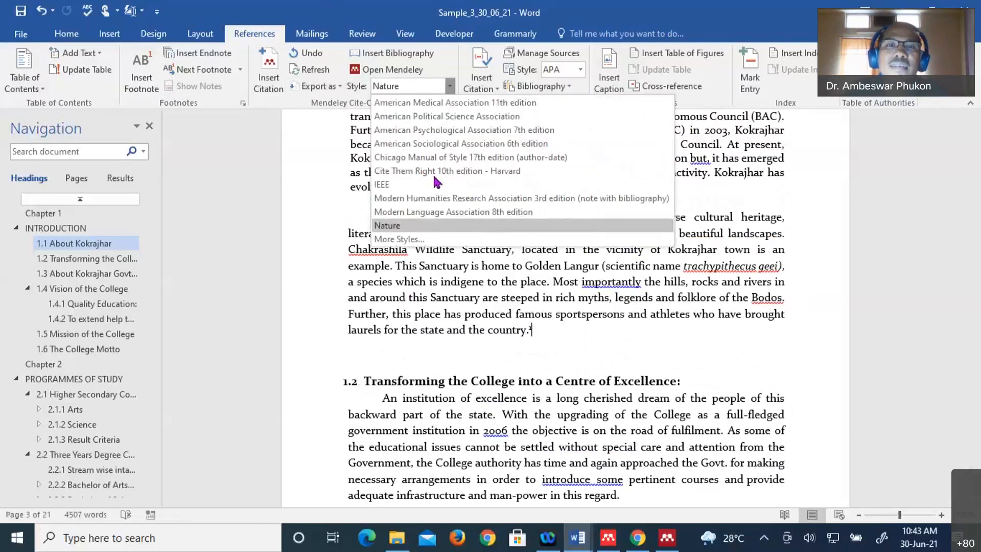
left_click(435, 172)
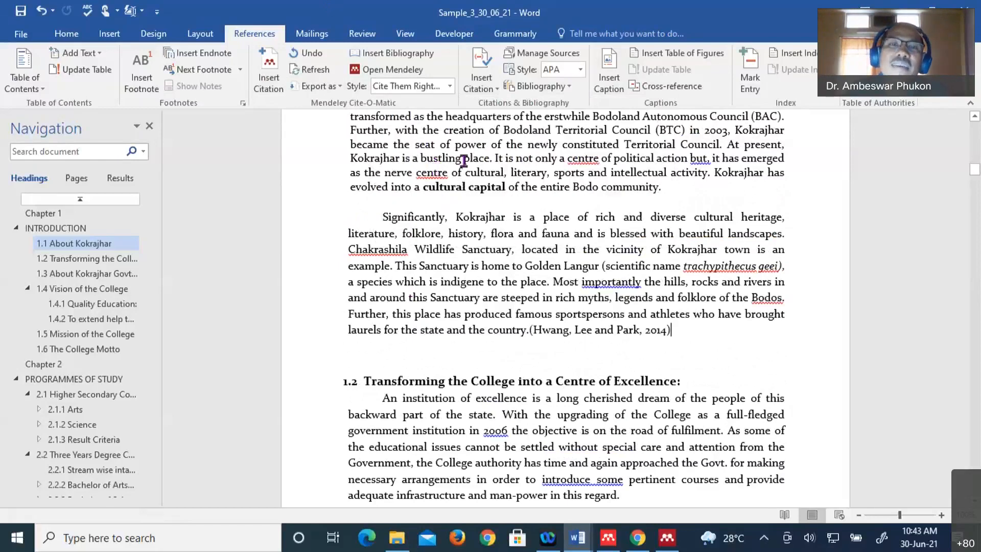
left_click(450, 86)
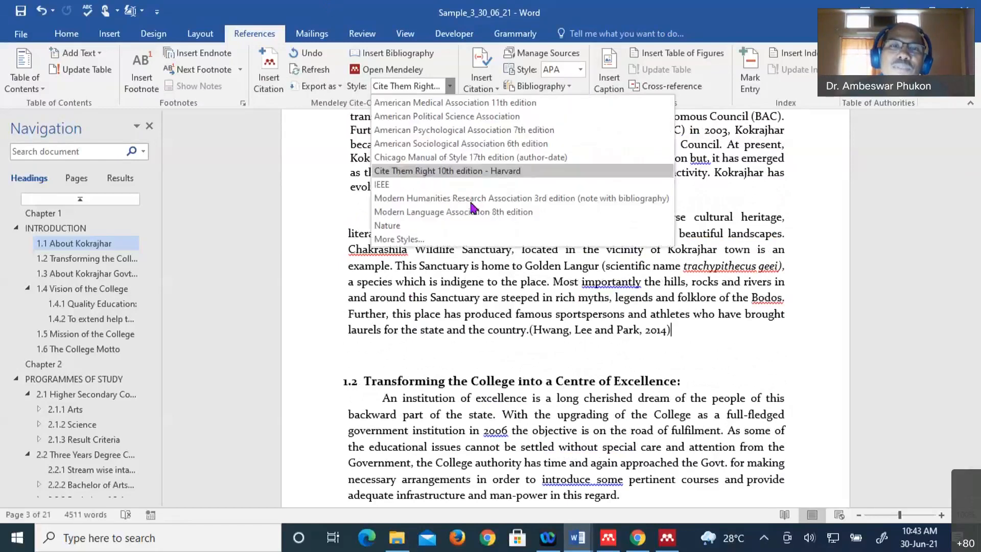
left_click(416, 225)
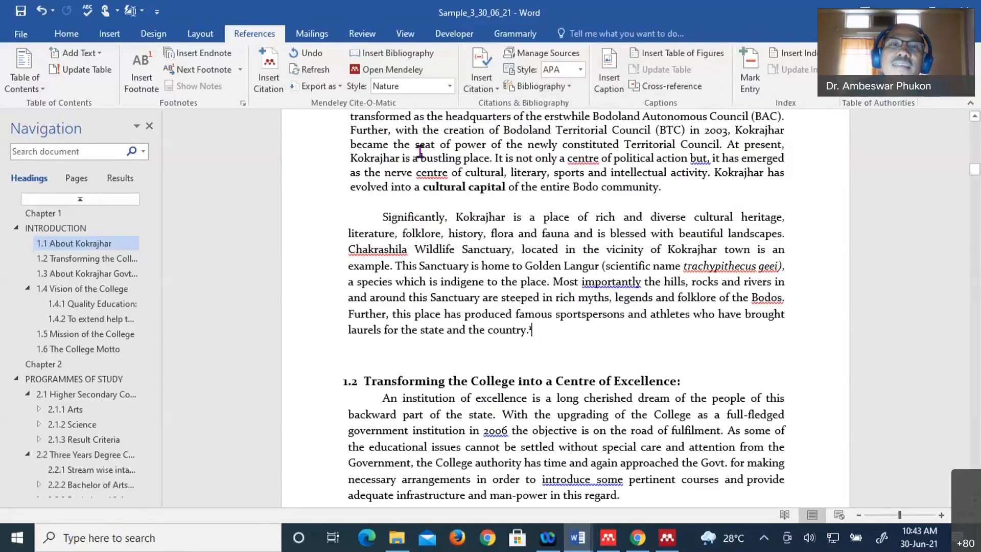
- Compare IEEE with American Political Science Association style, settling on IEEE so the citation reads [1]
left_click(449, 87)
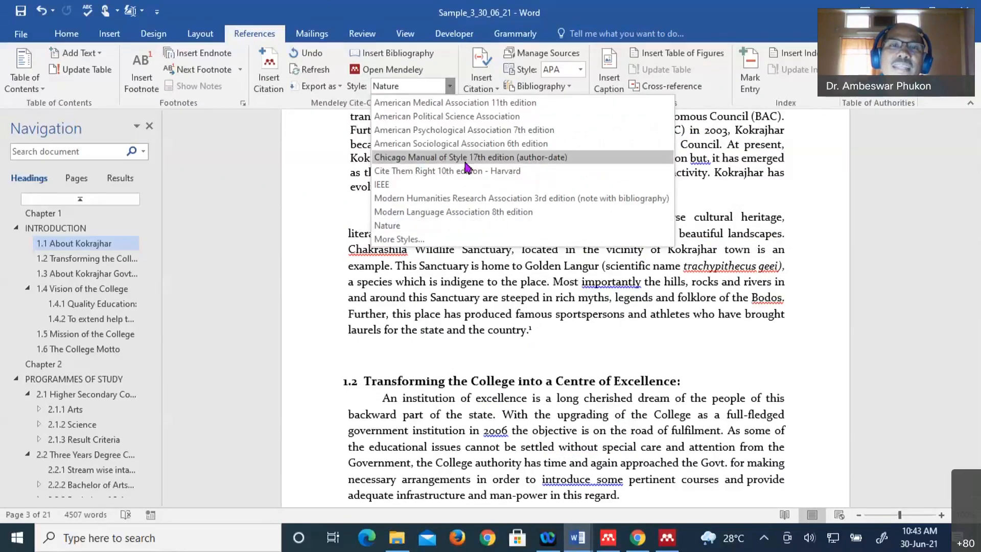
left_click(395, 186)
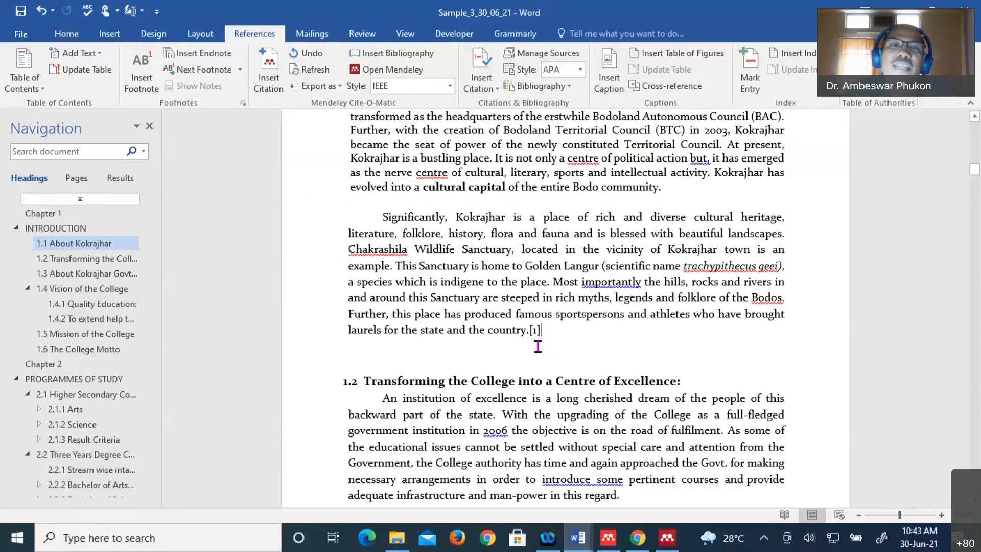
left_click(449, 86)
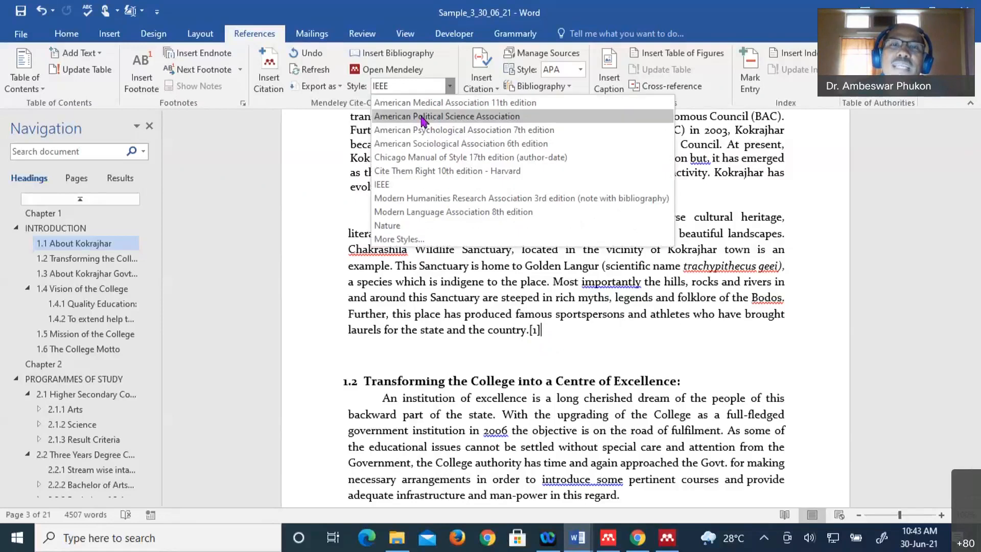
left_click(422, 118)
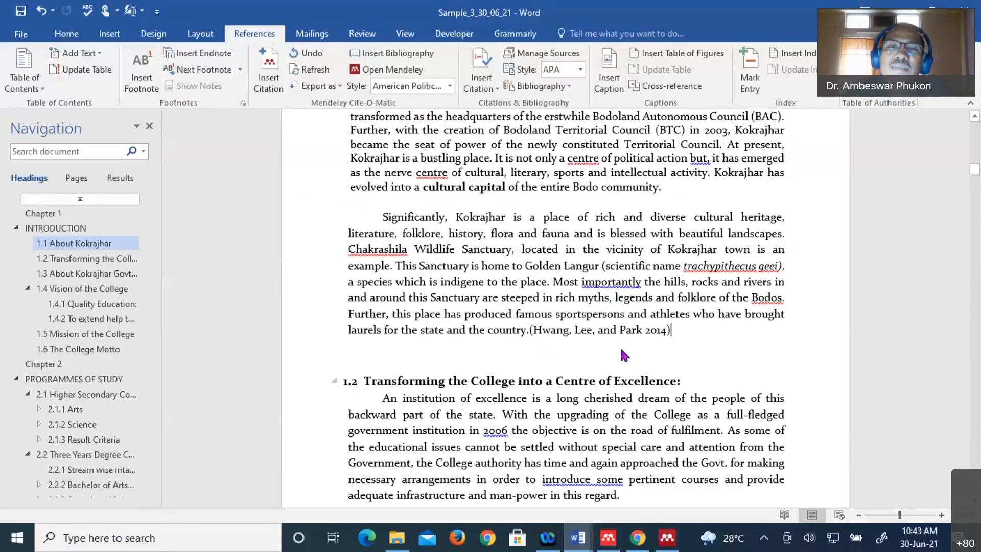
left_click(449, 86)
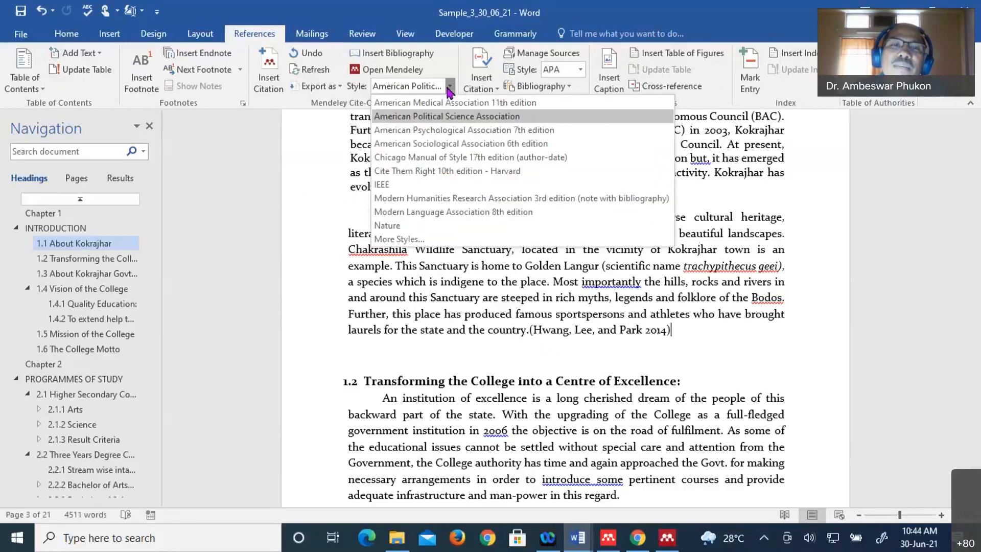
left_click(391, 185)
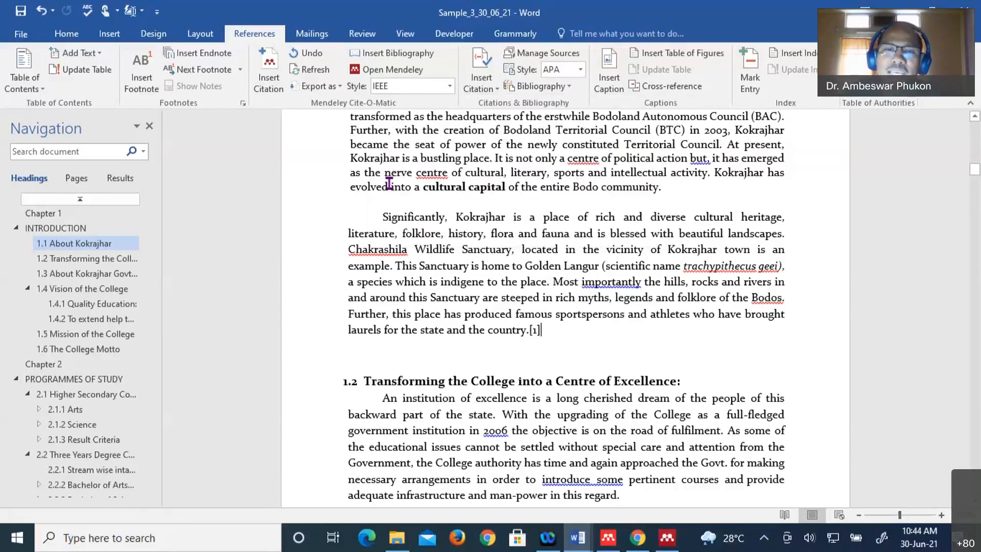
- Begin a citation at the end of the section 1.2 paragraph, picking references from the Mendeley library
scroll(564, 331, "down", 3)
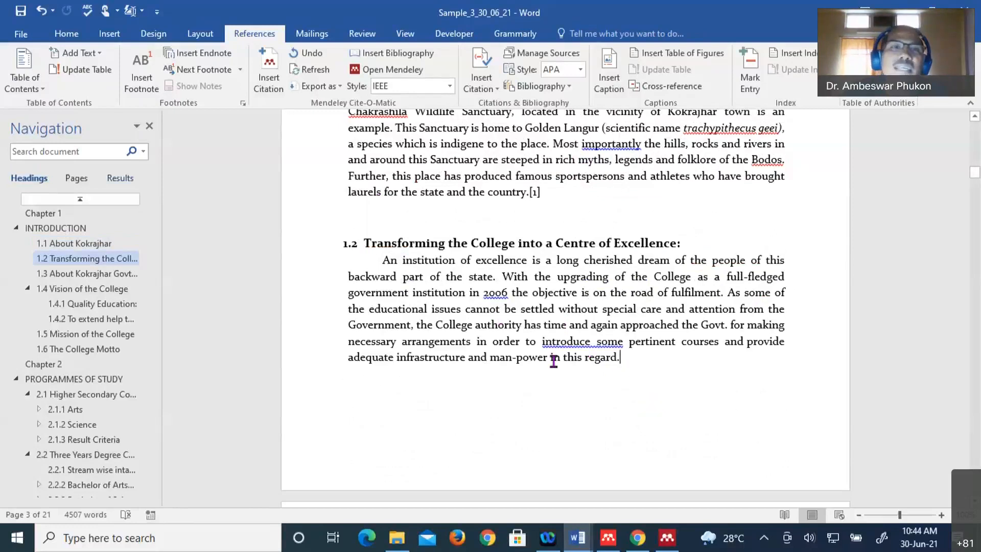
left_click(271, 72)
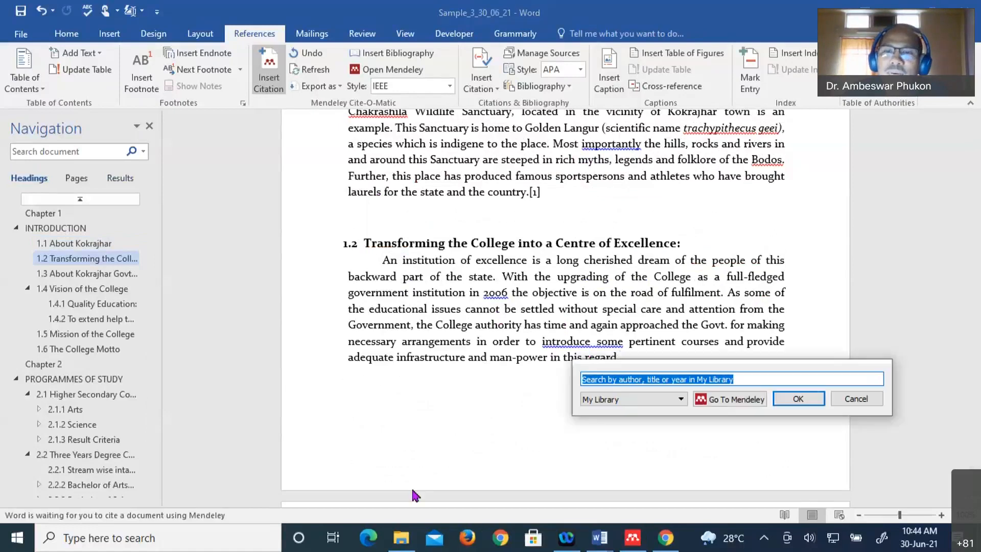
left_click(732, 401)
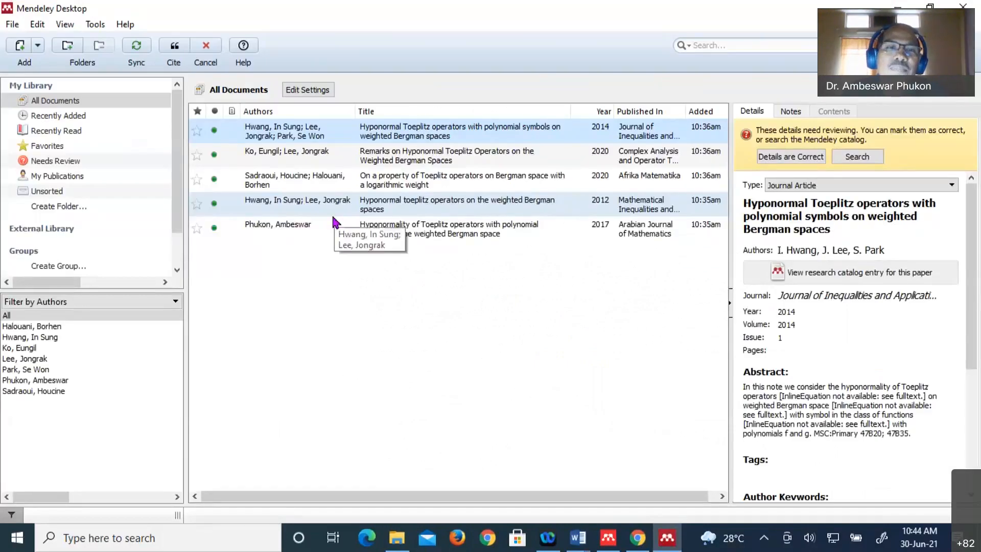
- Cite the two Hwang papers plus the Phukon paper together, producing [1]–[3] in section 1.2
left_click(317, 225, "ctrl")
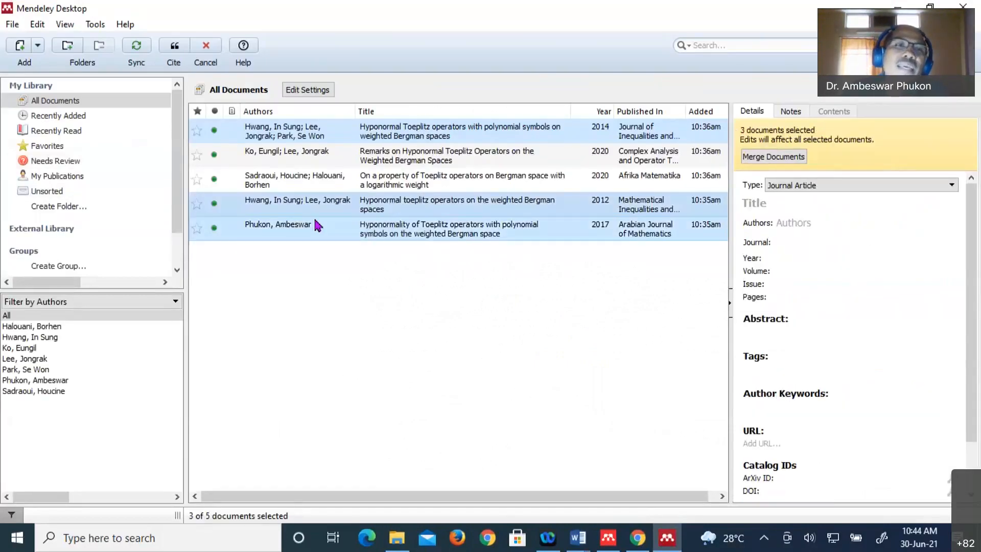
left_click(176, 60)
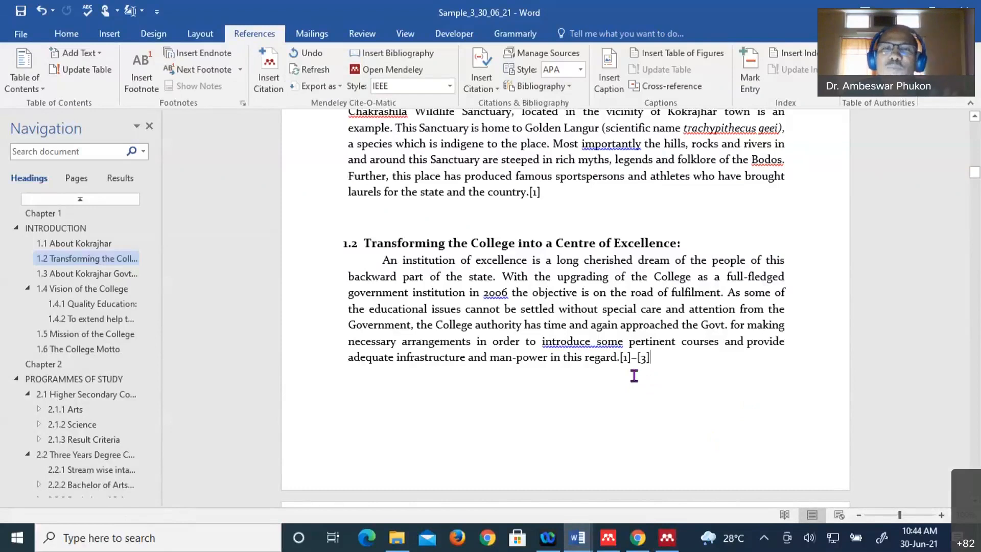
- Scroll down through the thesis to its closing Appendix page
scroll(636, 373, "down", 4)
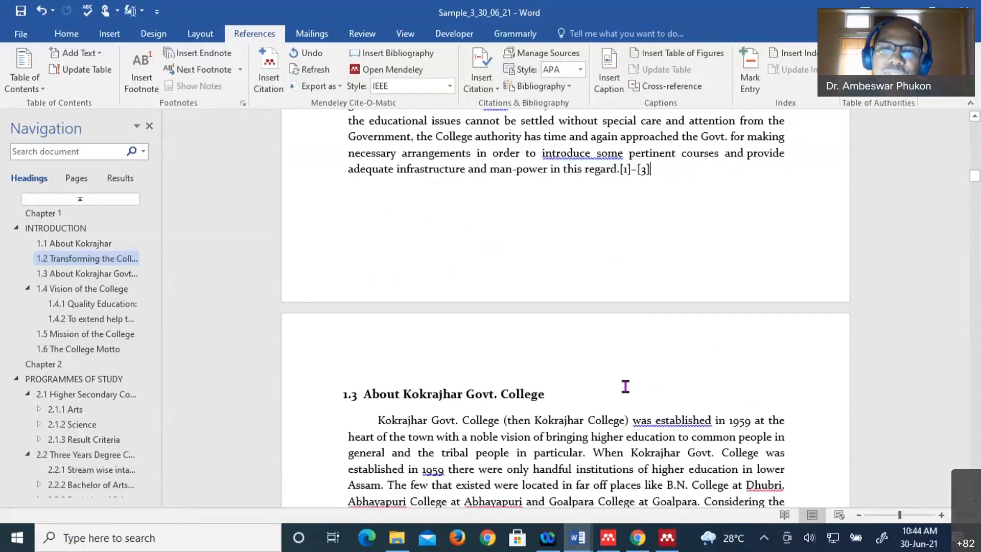
scroll(626, 387, "down", 8)
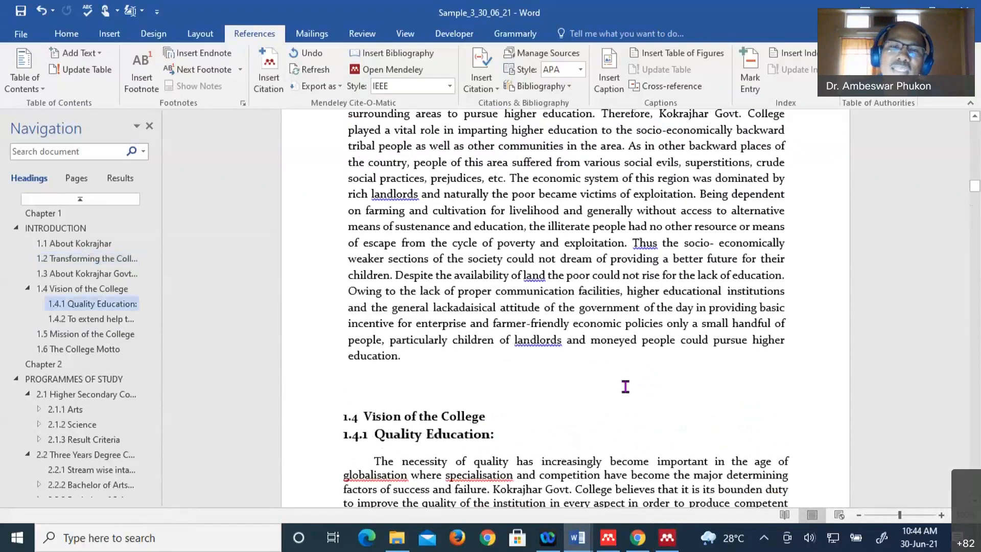
scroll(625, 387, "down", 12)
scroll(625, 387, "down", 12)
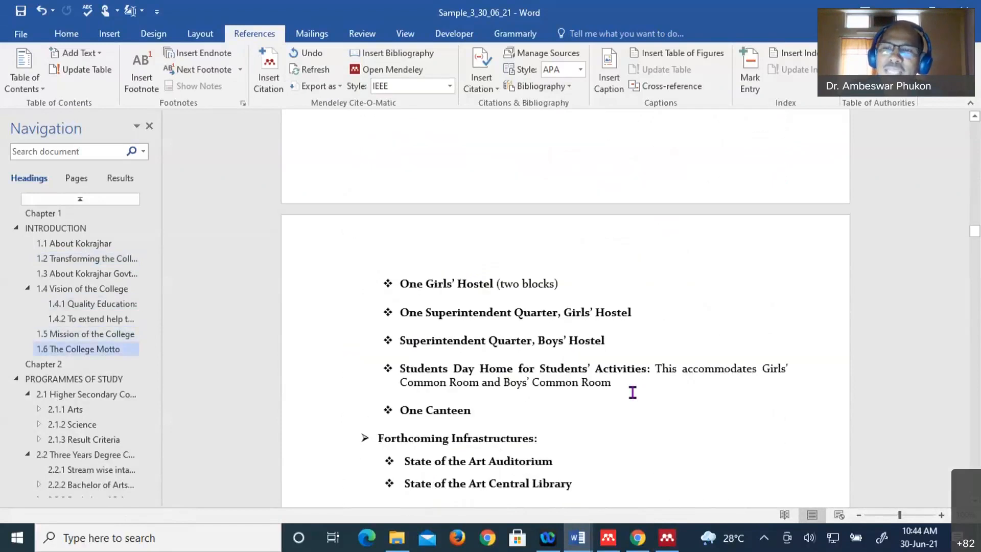
scroll(633, 392, "down", 15)
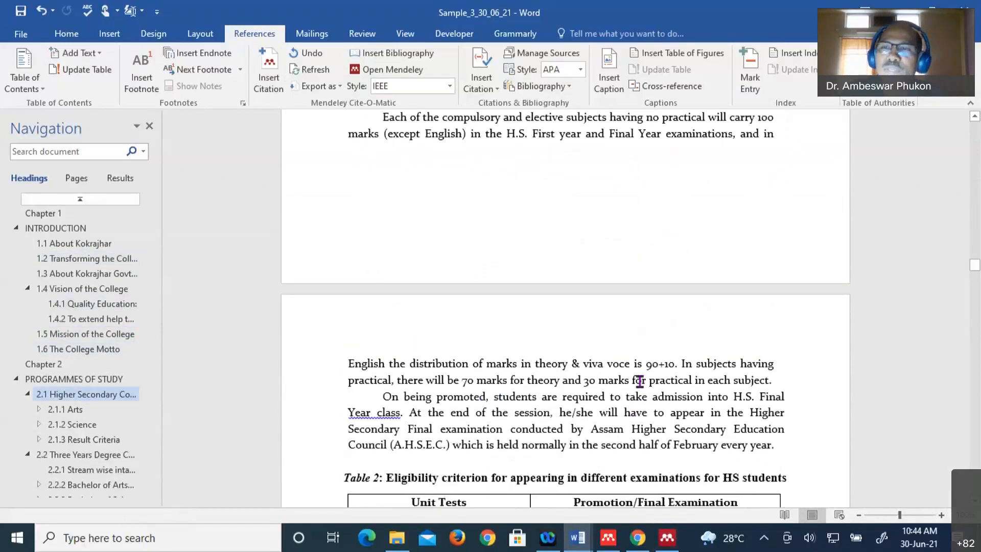
left_click_drag(976, 264, 977, 271)
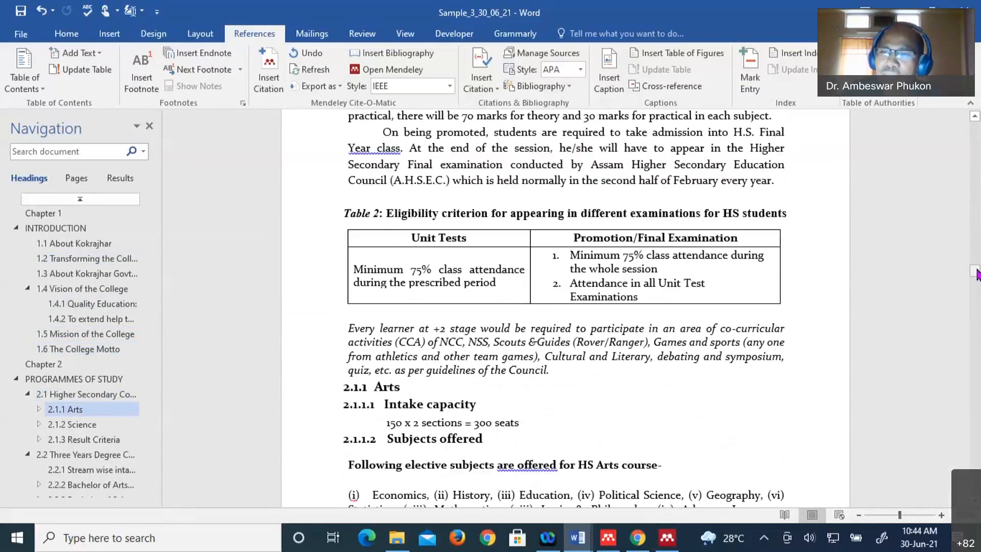
left_click_drag(977, 274, 975, 475)
scroll(705, 372, "up", 3)
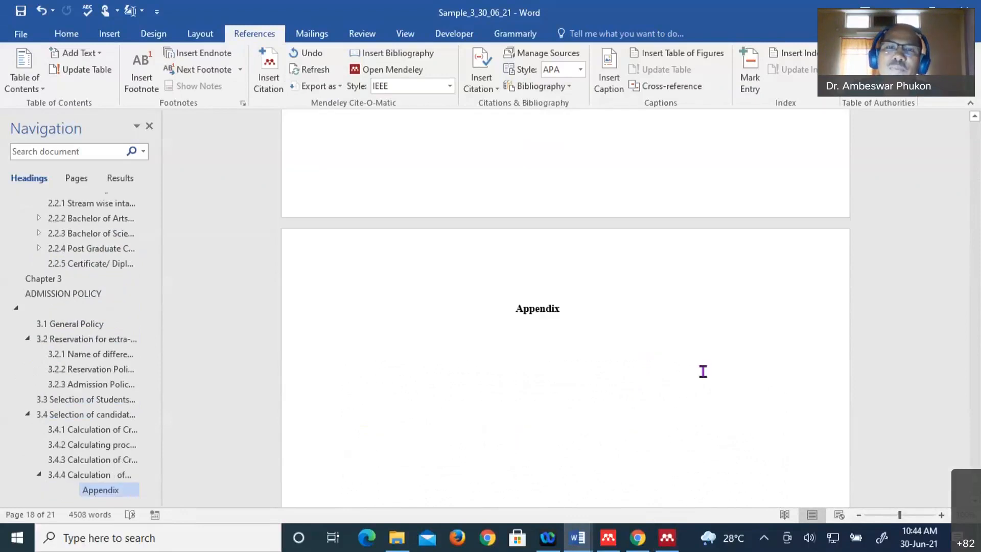
scroll(703, 371, "up", 2)
scroll(703, 373, "up", 5)
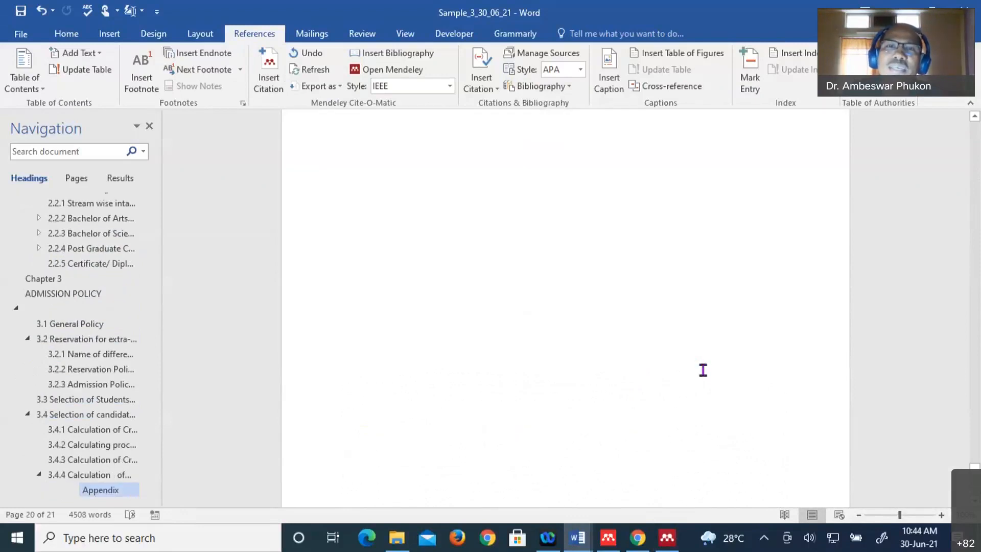
scroll(651, 189, "down", 1)
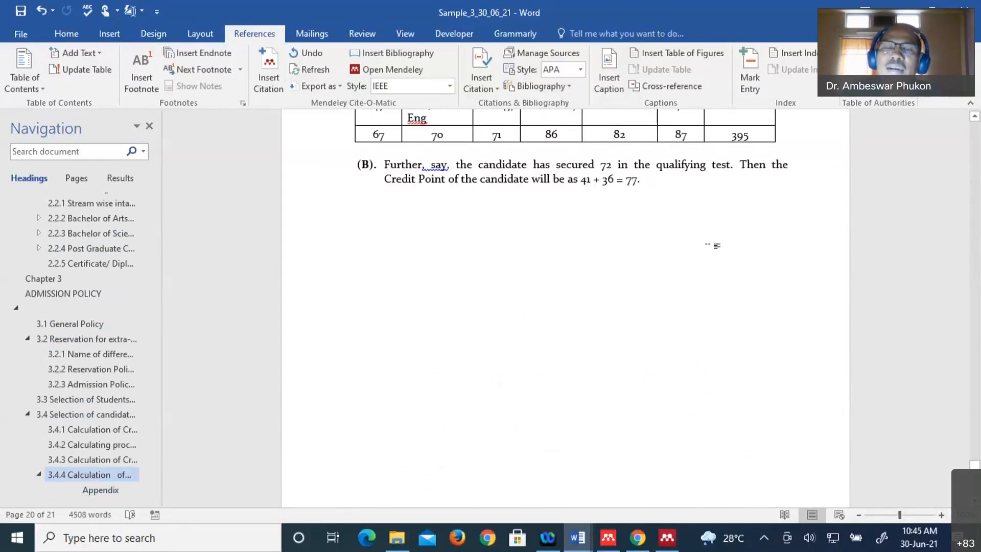
scroll(712, 263, "down", 5)
scroll(711, 280, "down", 2)
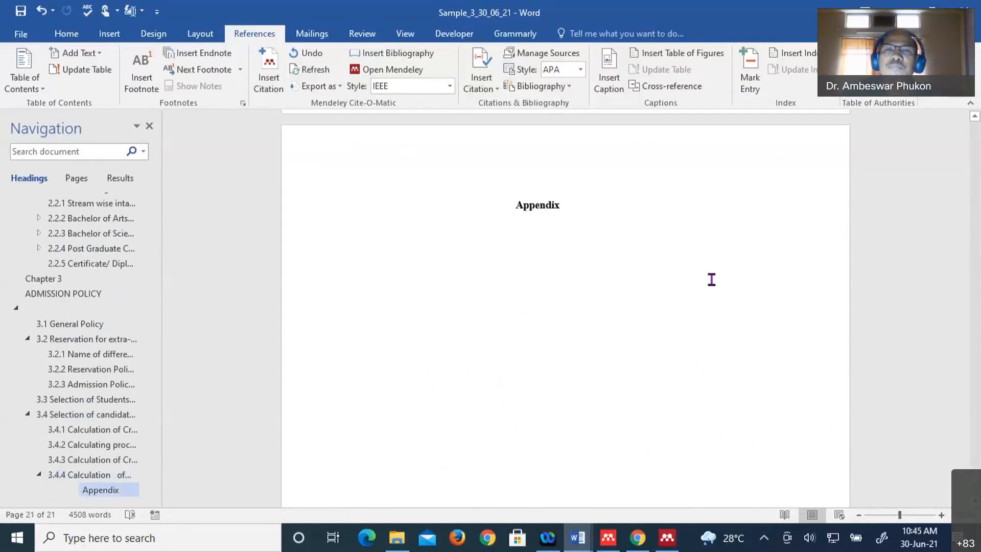
scroll(712, 279, "down", 3)
scroll(718, 275, "up", 3)
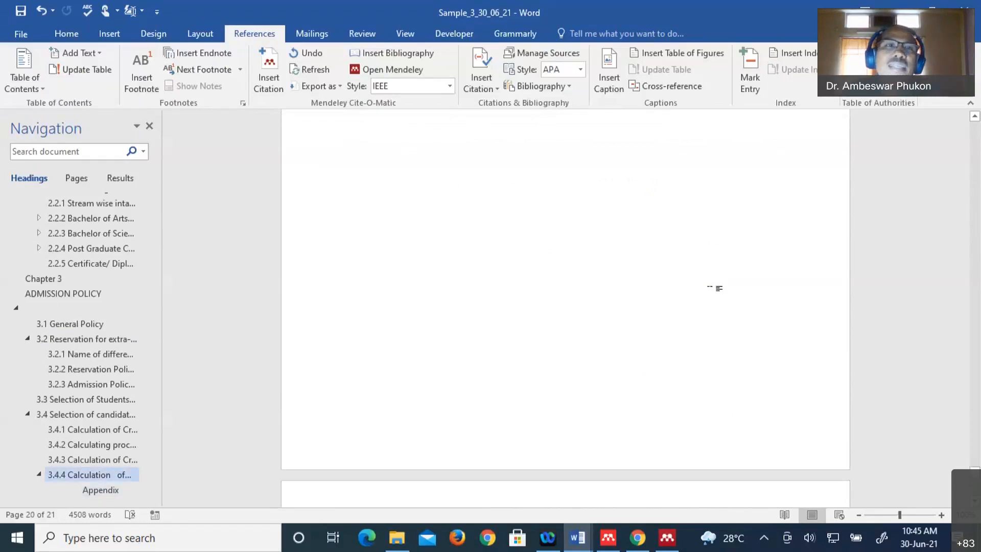
scroll(716, 287, "down", 1)
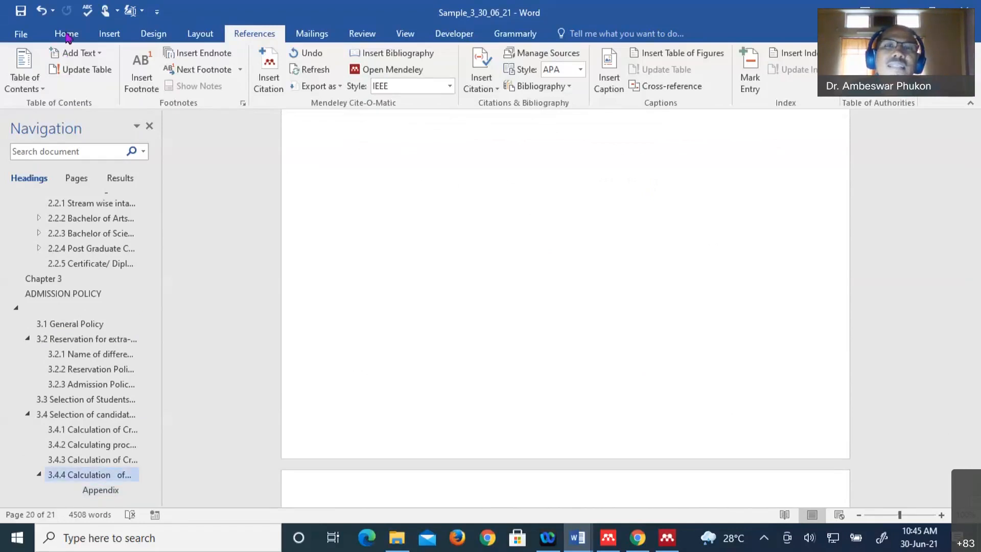
- Turn formatting marks back on from the Home tab so the Appendix paragraph mark shows
left_click(67, 34)
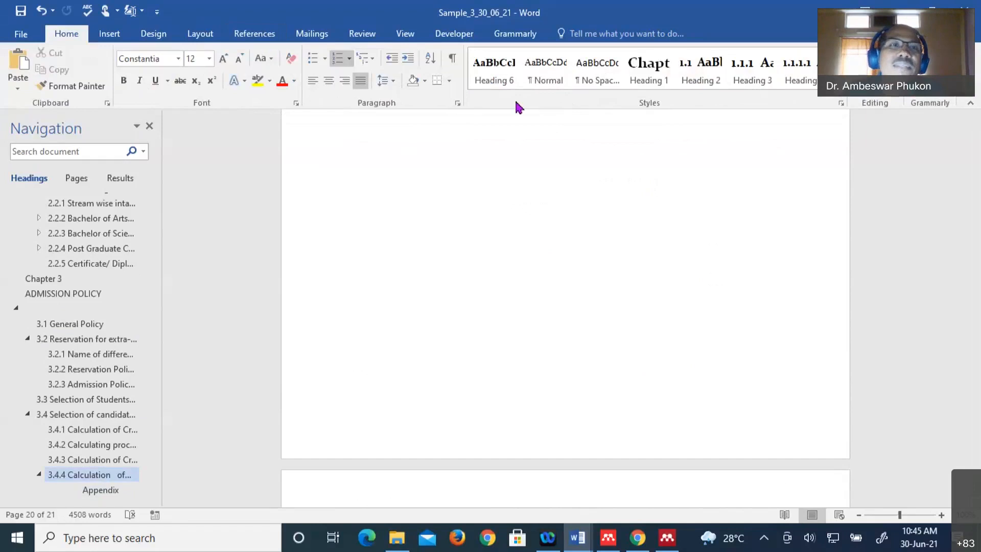
scroll(444, 170, "up", 2)
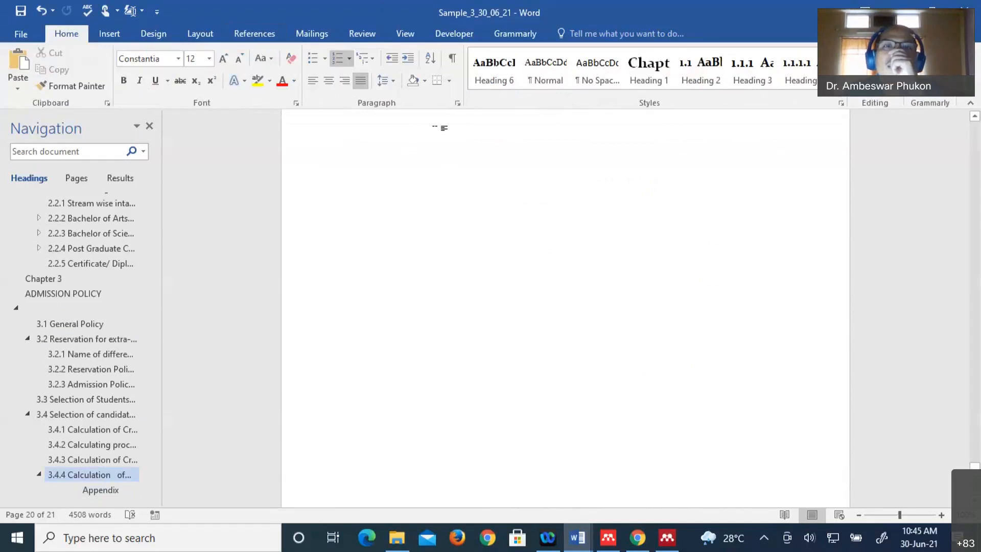
left_click(452, 61)
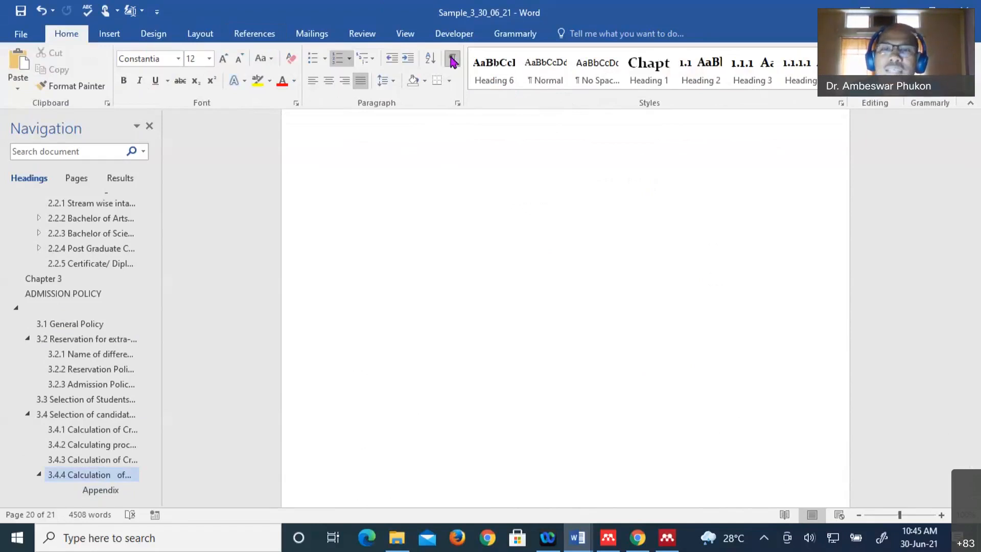
scroll(560, 354, "down", 5)
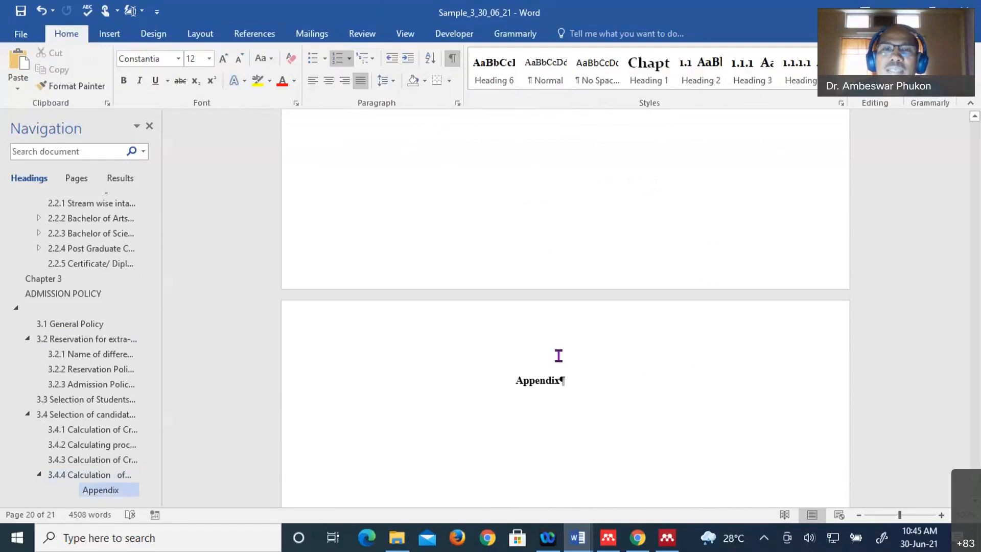
scroll(559, 356, "down", 4)
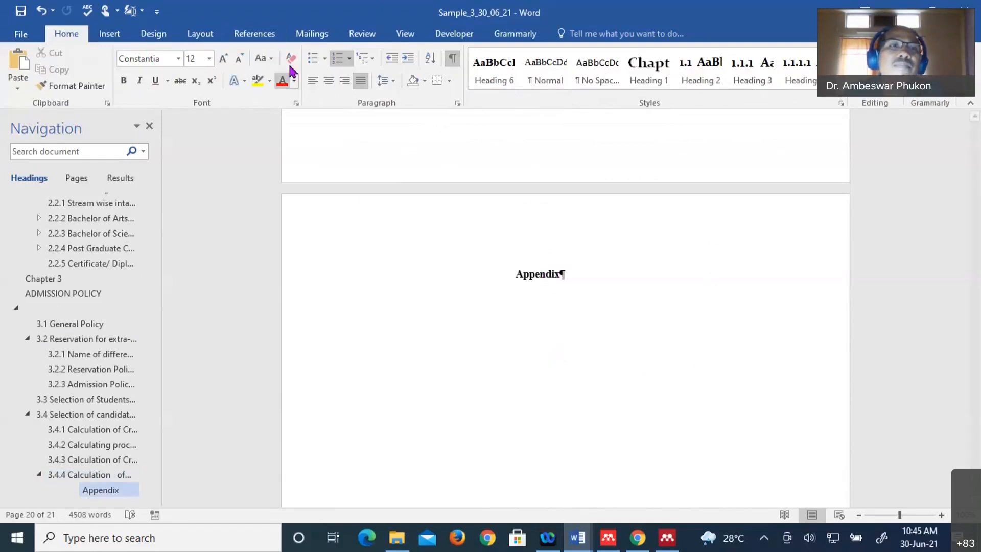
- Insert a Next Page section break after the Credit Point text
left_click(200, 36)
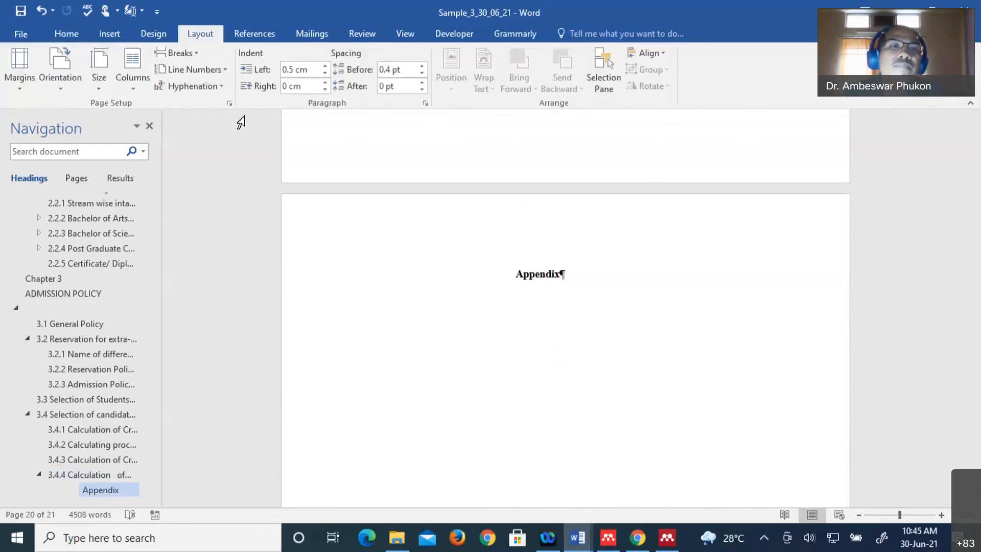
left_click(179, 52)
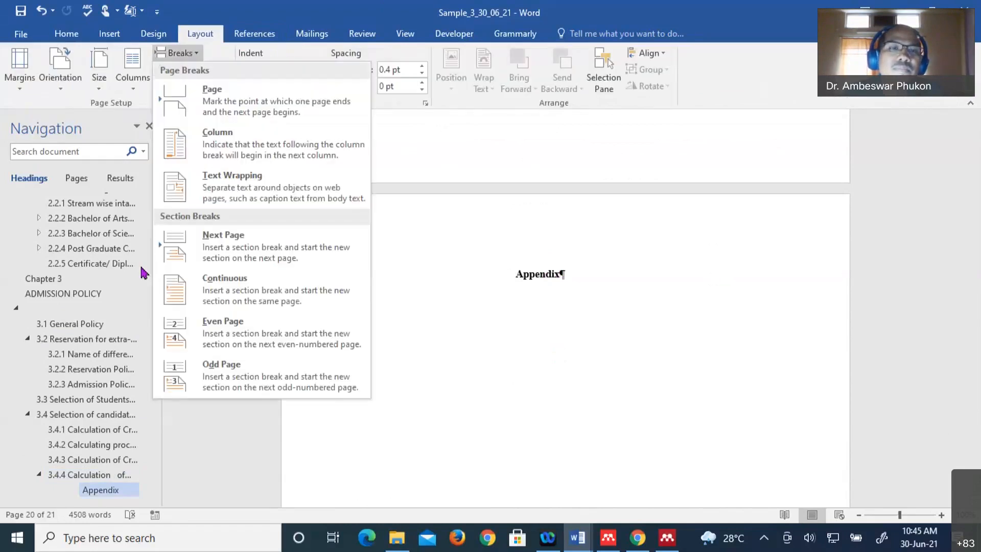
left_click(224, 245)
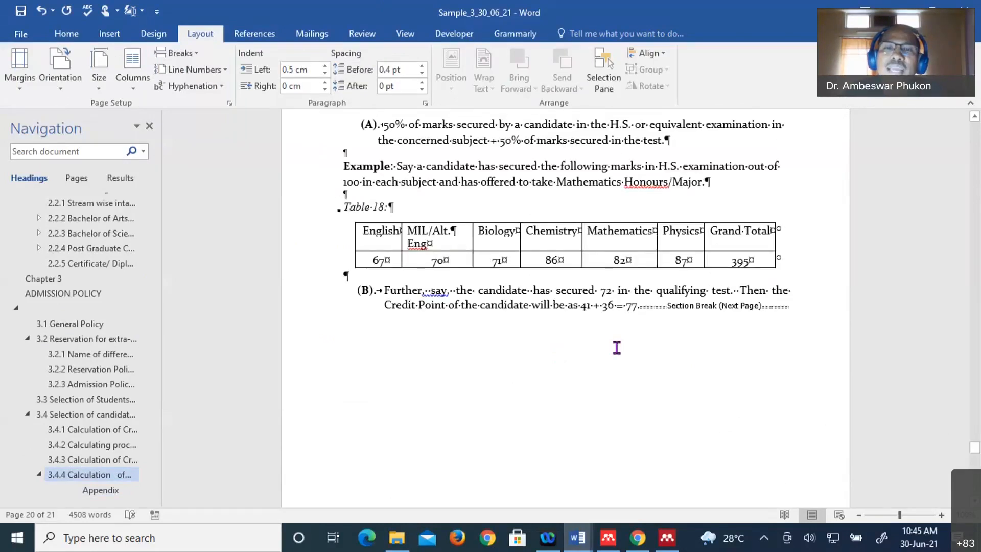
scroll(347, 282, "down", 5)
scroll(346, 281, "down", 3)
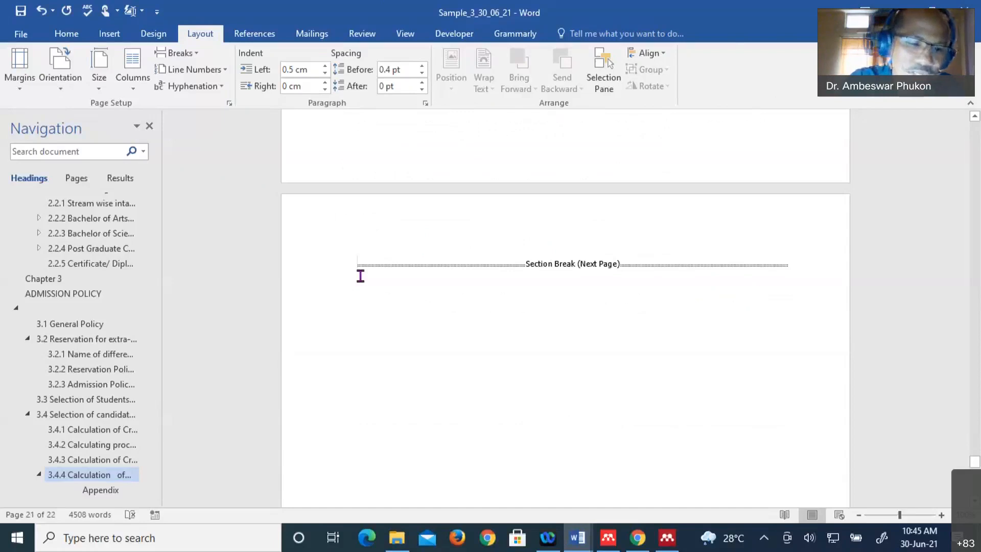
left_click(360, 276)
- Type the References heading on the new page and remove its automatic (C). numbering
type("(C).")
key("Tab")
type("Refe")
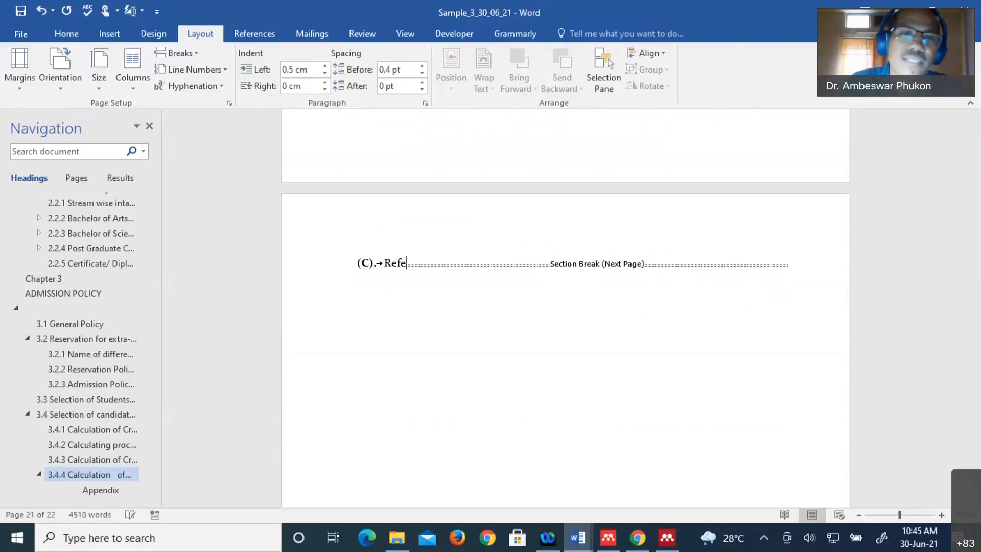
type("rences")
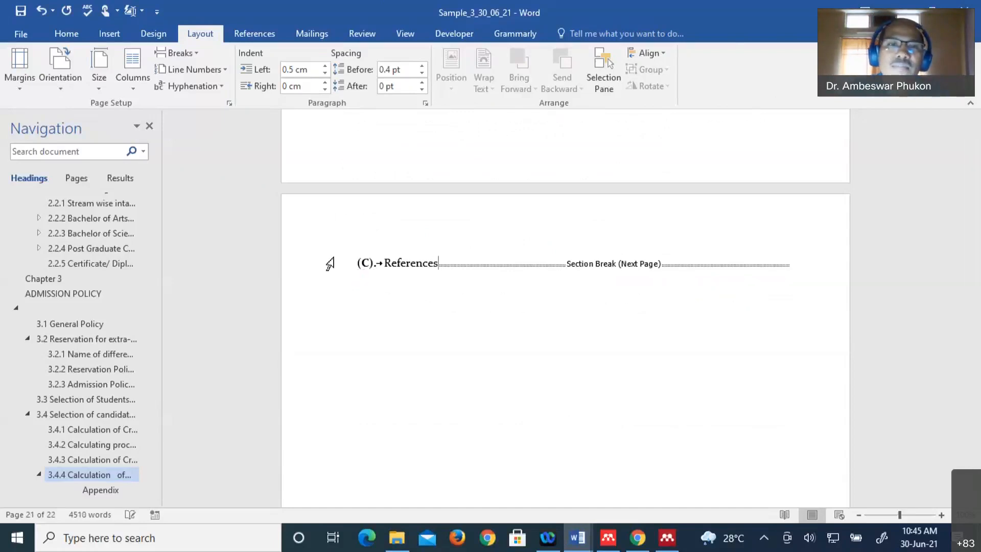
key("ctrl+Left")
key("BackSpace")
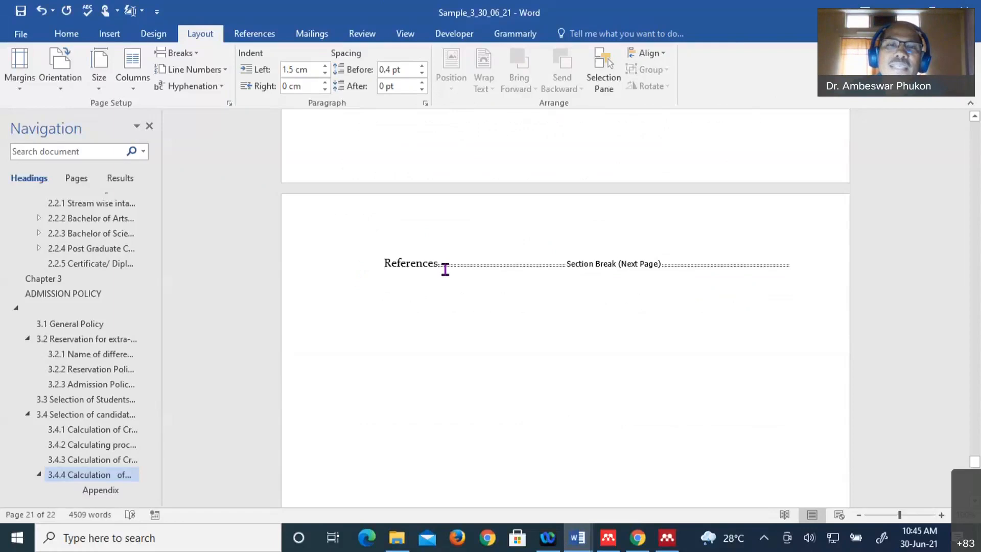
- Add an empty line below References and hide the formatting marks again
left_click(510, 277)
key("Return")
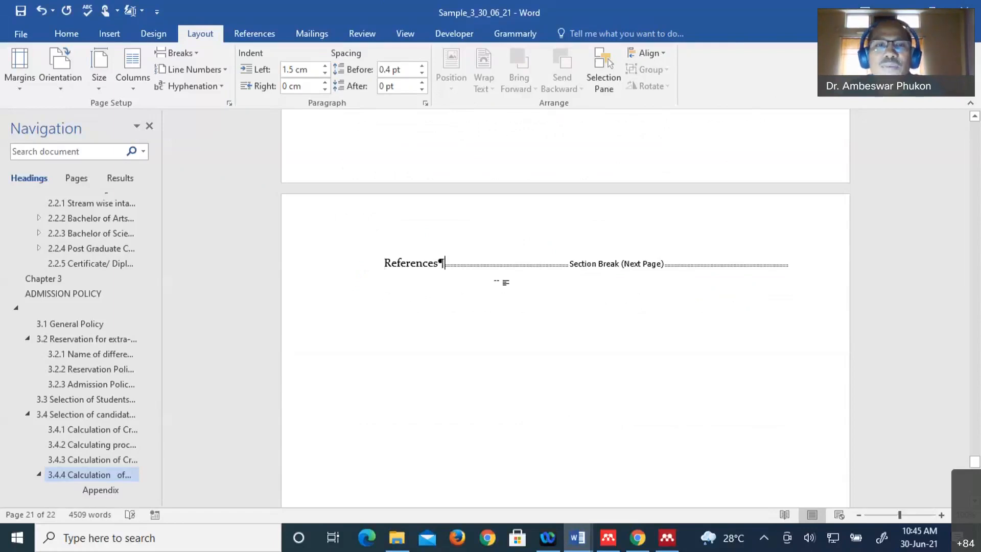
key("Return")
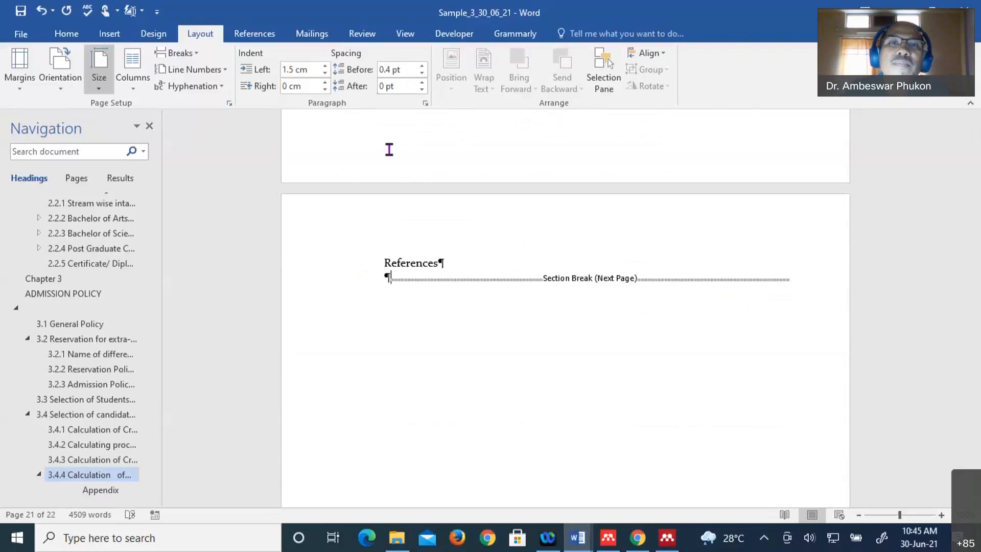
left_click(67, 34)
left_click(457, 59)
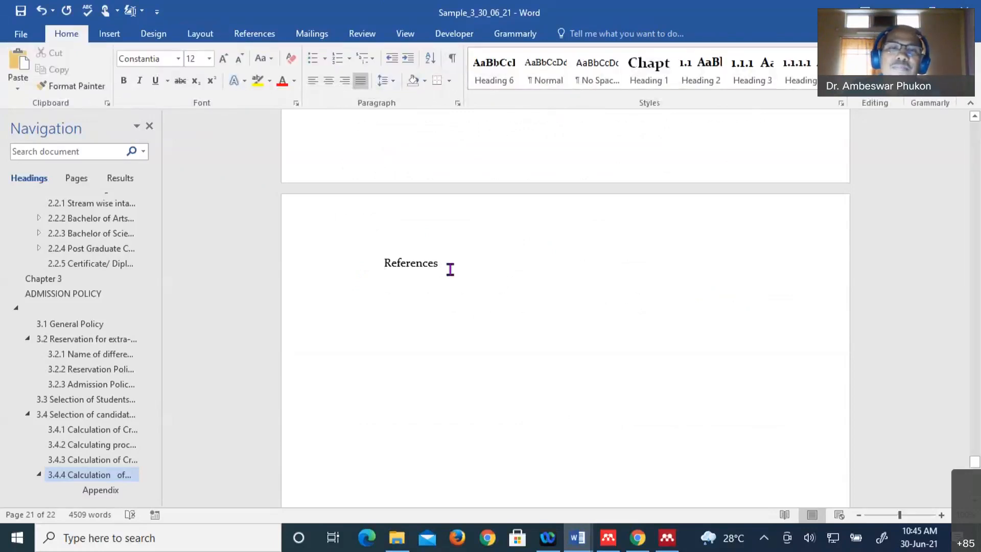
key("Return")
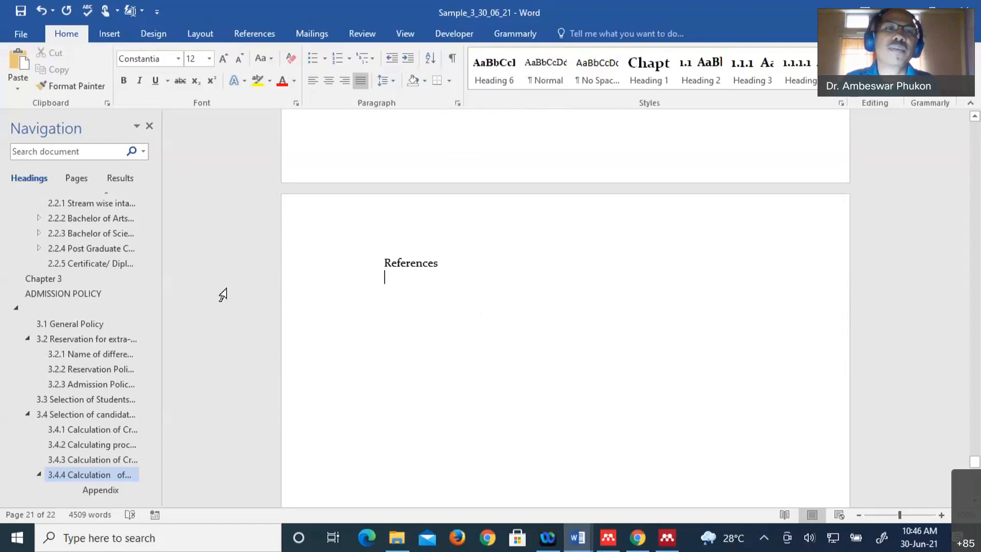
- Insert the Mendeley IEEE bibliography listing the three Toeplitz-operator papers as [1]–[3]
left_click(257, 36)
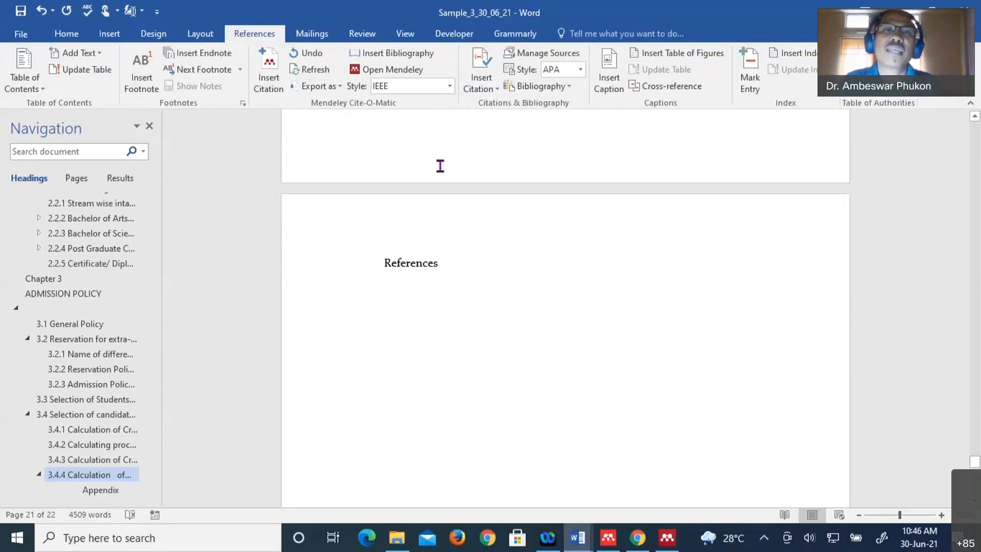
left_click(398, 54)
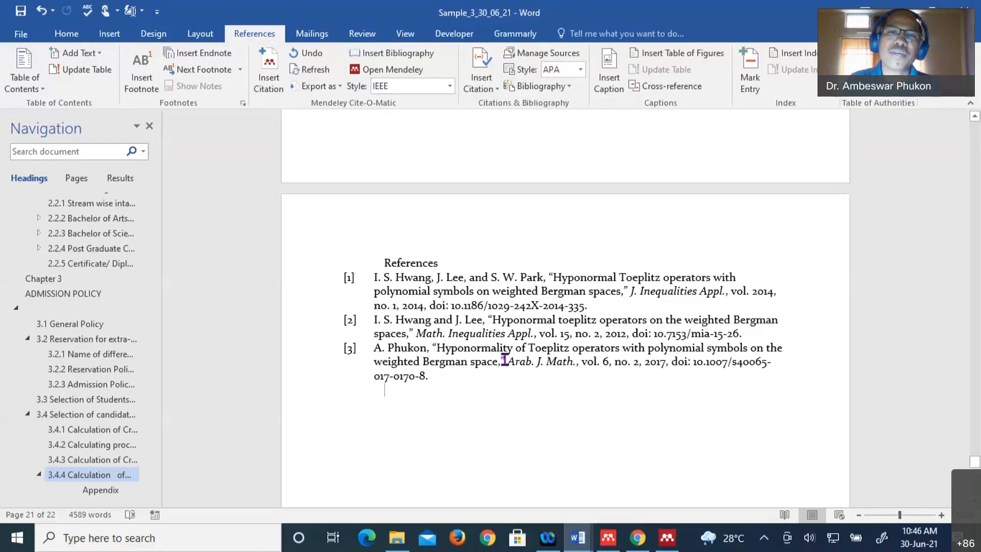
scroll(508, 364, "up", 3)
scroll(511, 358, "up", 10)
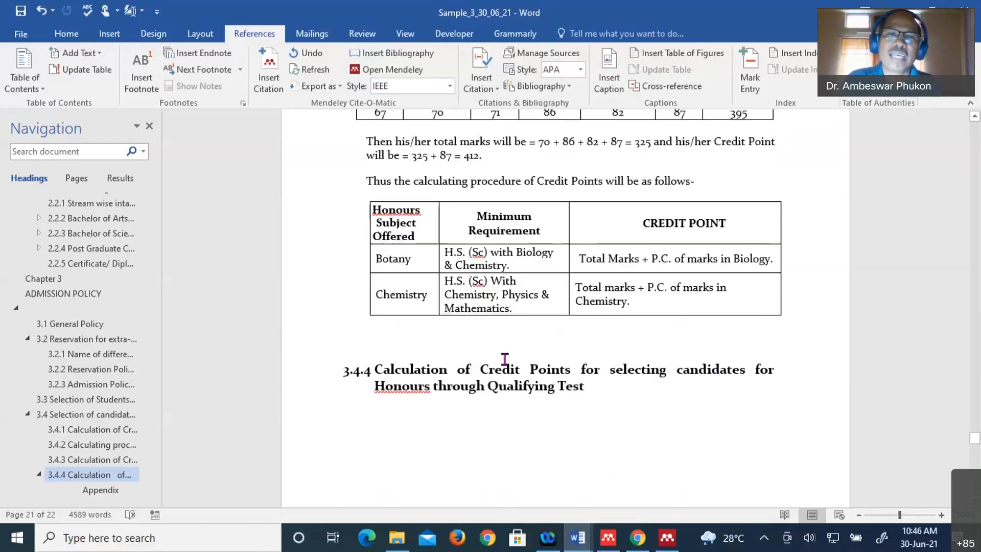
scroll(505, 359, "up", 10)
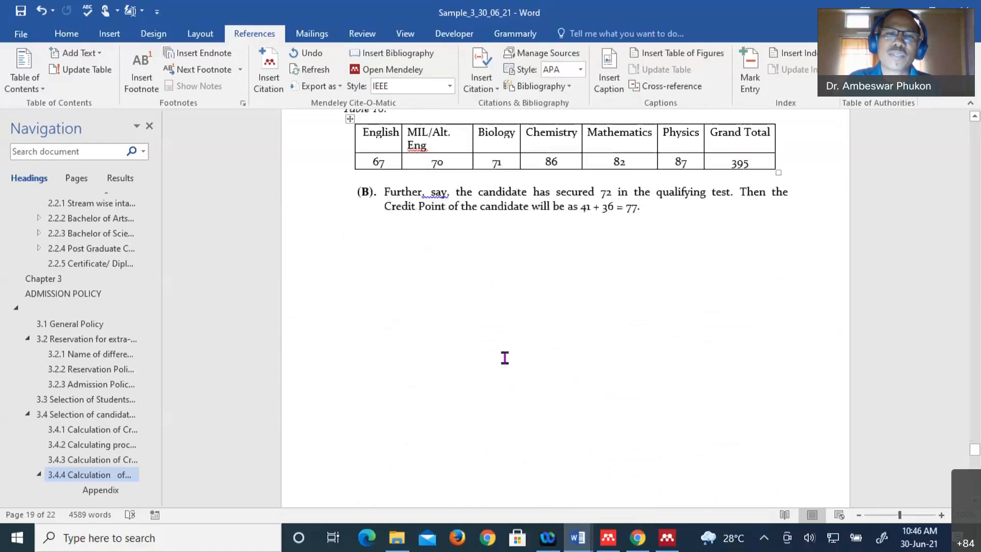
scroll(505, 357, "down", 15)
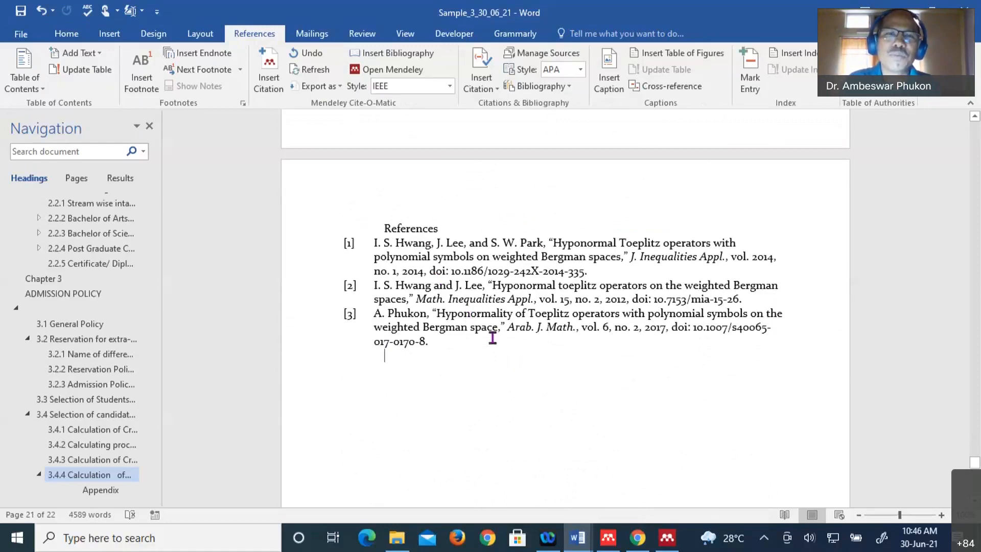
scroll(491, 339, "up", 3)
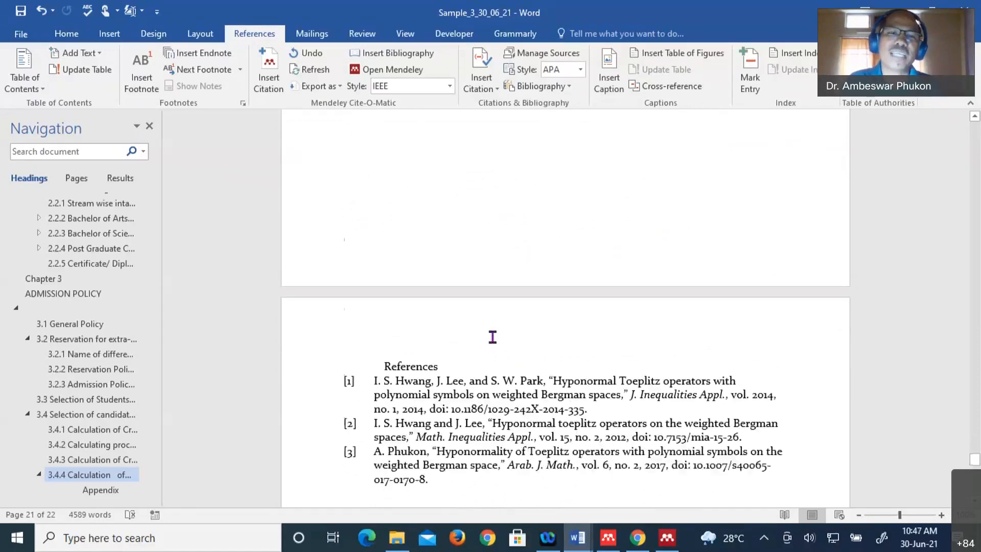
scroll(485, 399, "down", 2)
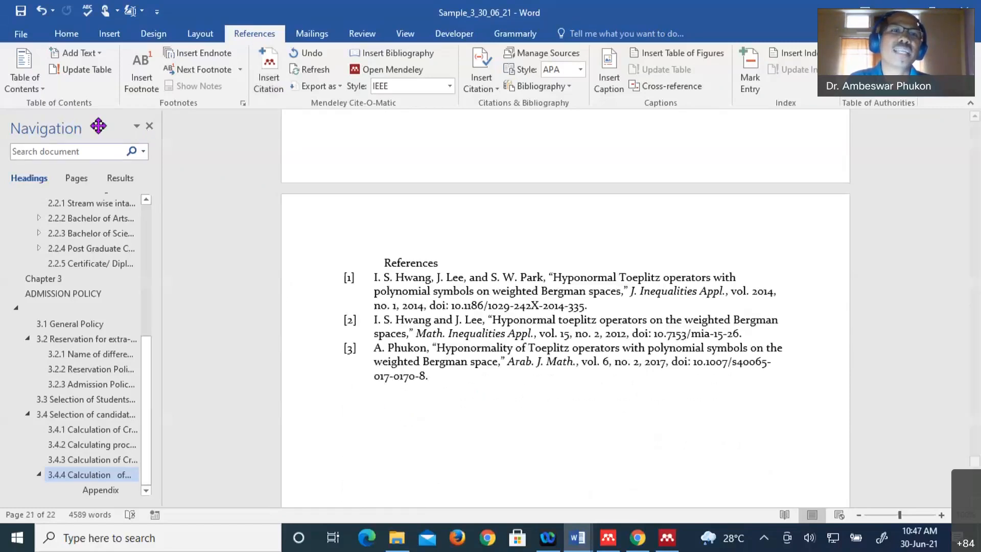
- Insert endnote "i" and check its note area below the Appendix heading
left_click(202, 55)
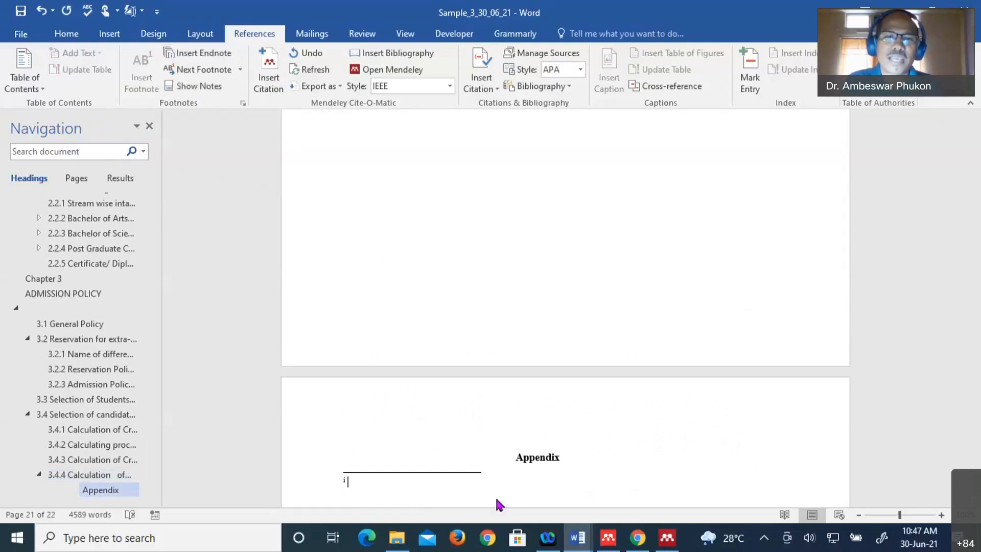
scroll(454, 498, "down", 2)
scroll(525, 398, "down", 1)
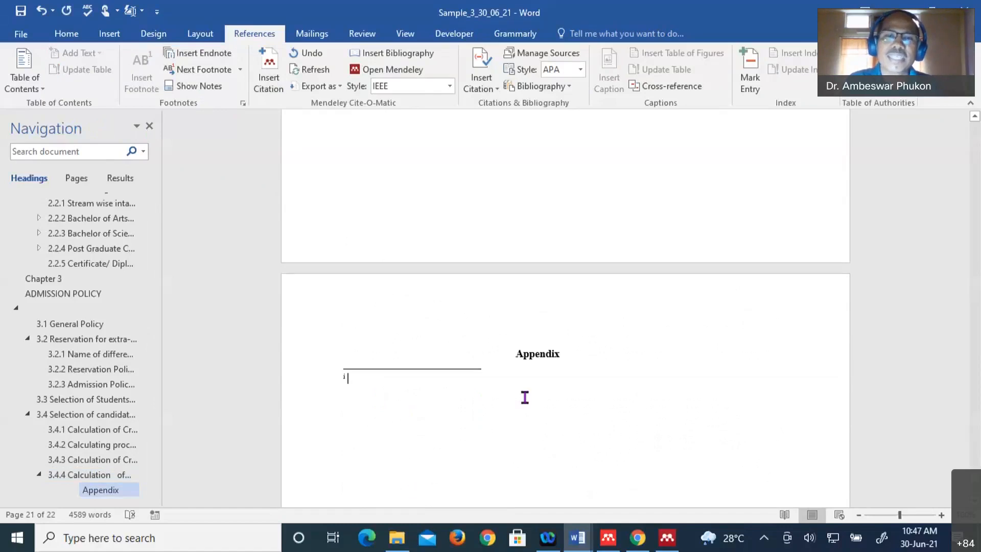
scroll(525, 398, "down", 1)
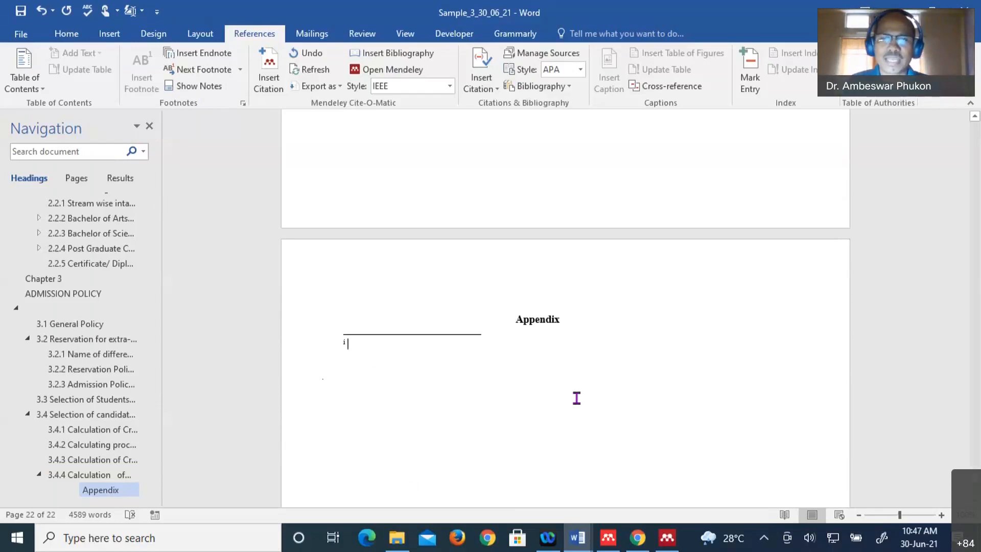
scroll(583, 408, "down", 3)
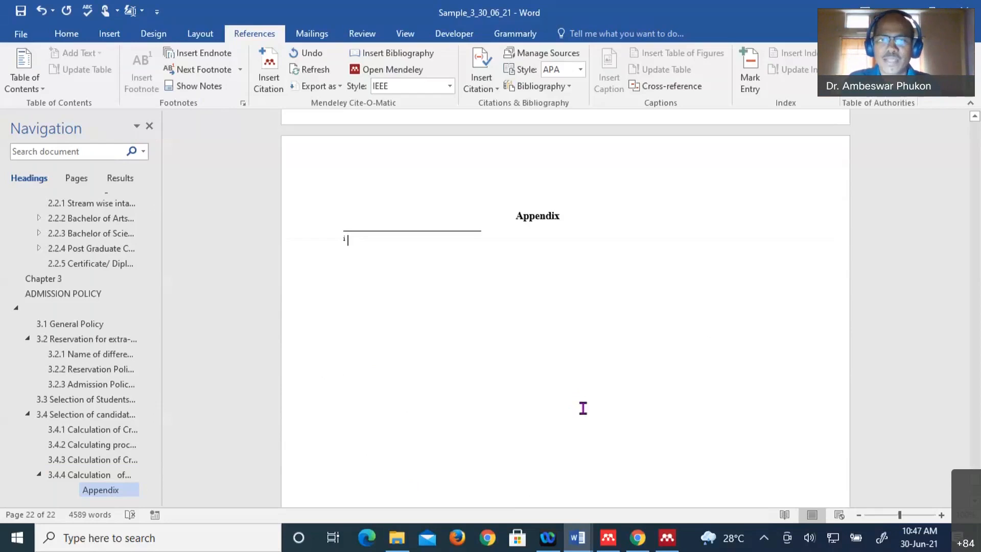
scroll(583, 408, "down", 3)
scroll(583, 408, "up", 6)
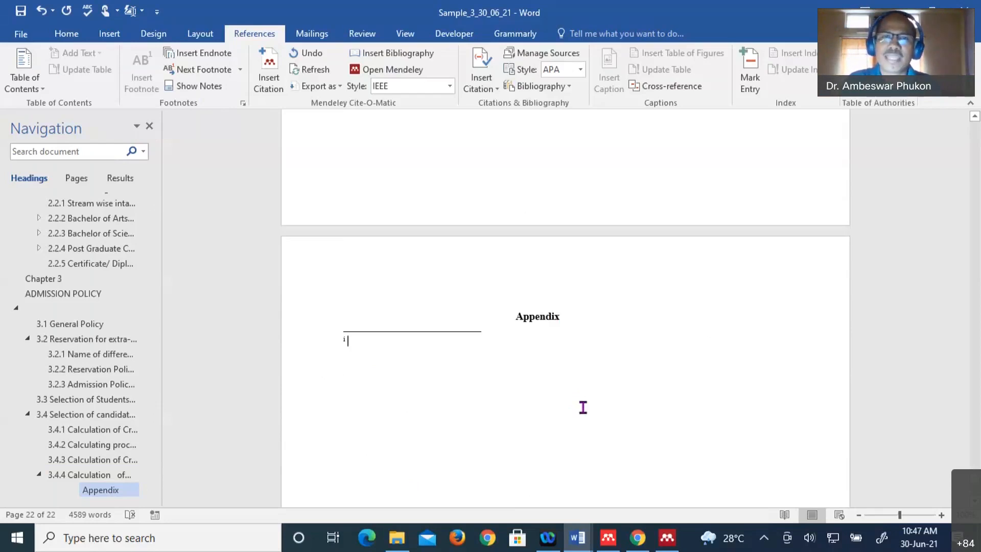
scroll(583, 407, "up", 7)
scroll(583, 405, "down", 9)
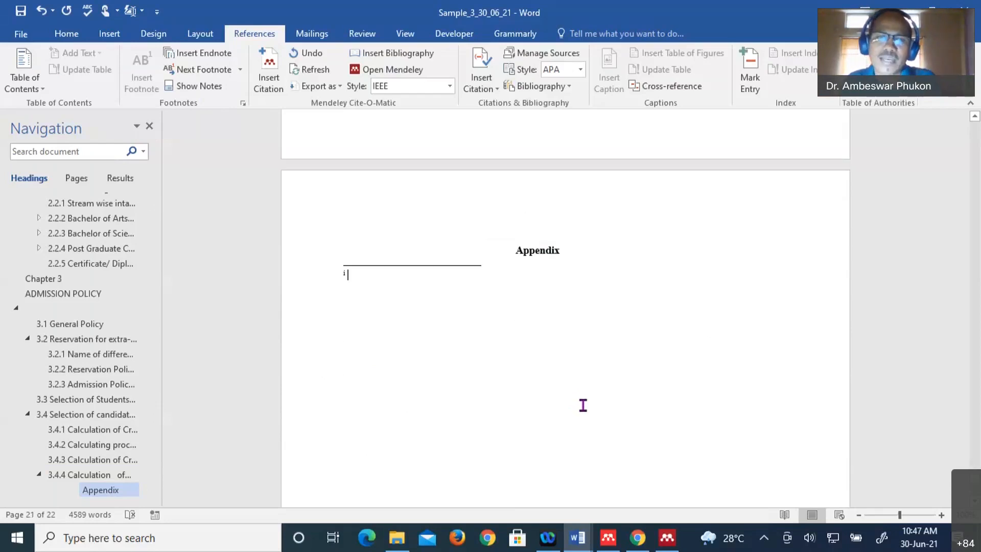
scroll(583, 405, "down", 4)
scroll(584, 405, "down", 1)
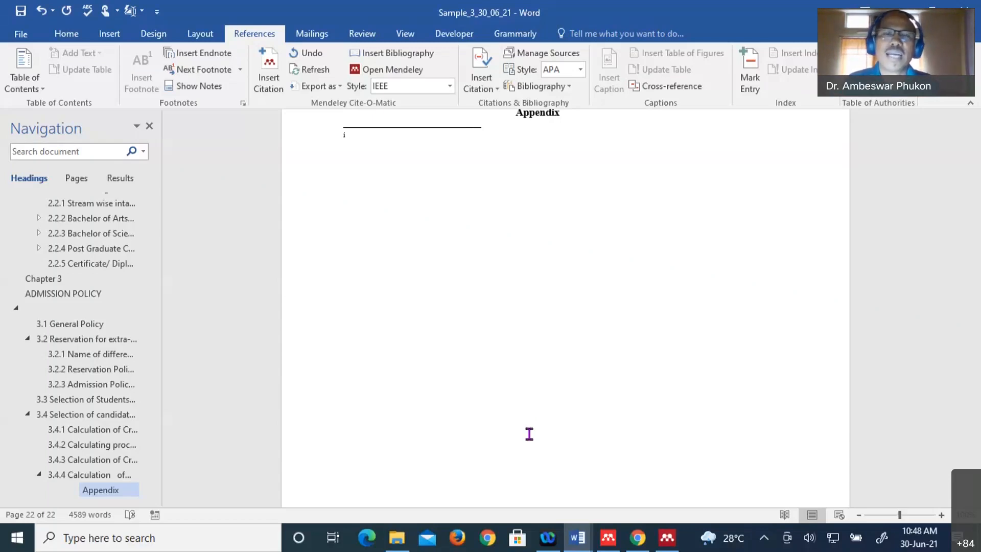
- Review the Appendix page, then show previews of the five open Word windows
scroll(552, 387, "up", 3)
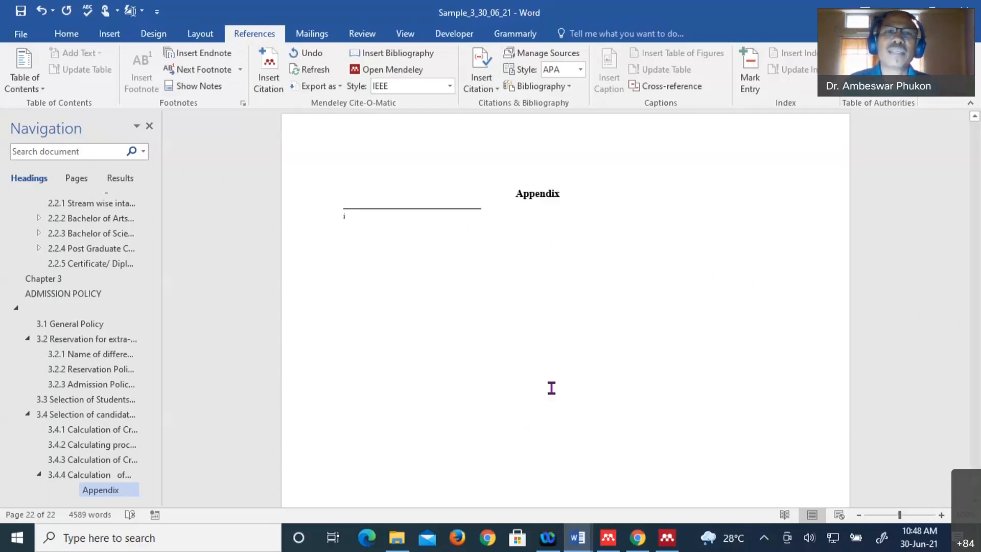
scroll(551, 387, "up", 1)
scroll(551, 387, "down", 4)
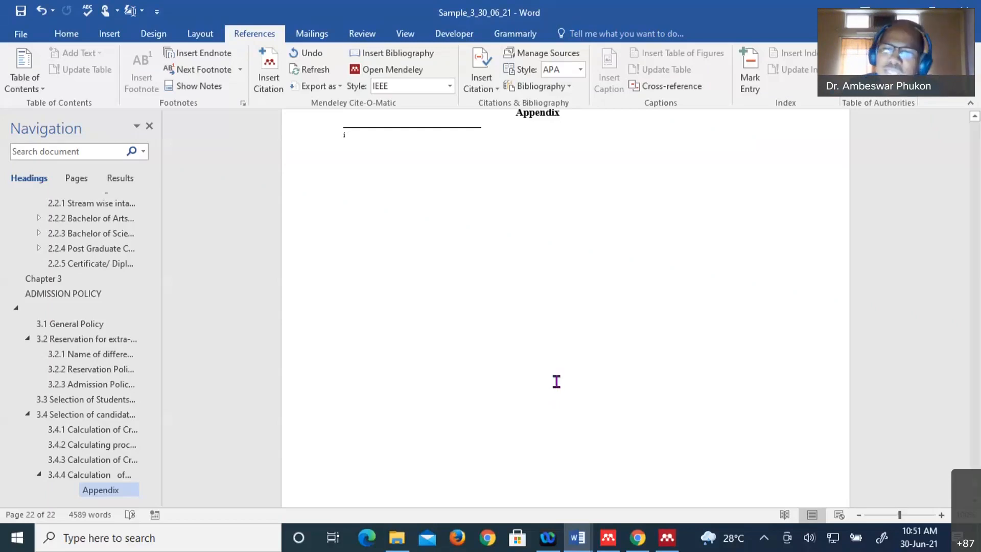
scroll(575, 399, "down", 2)
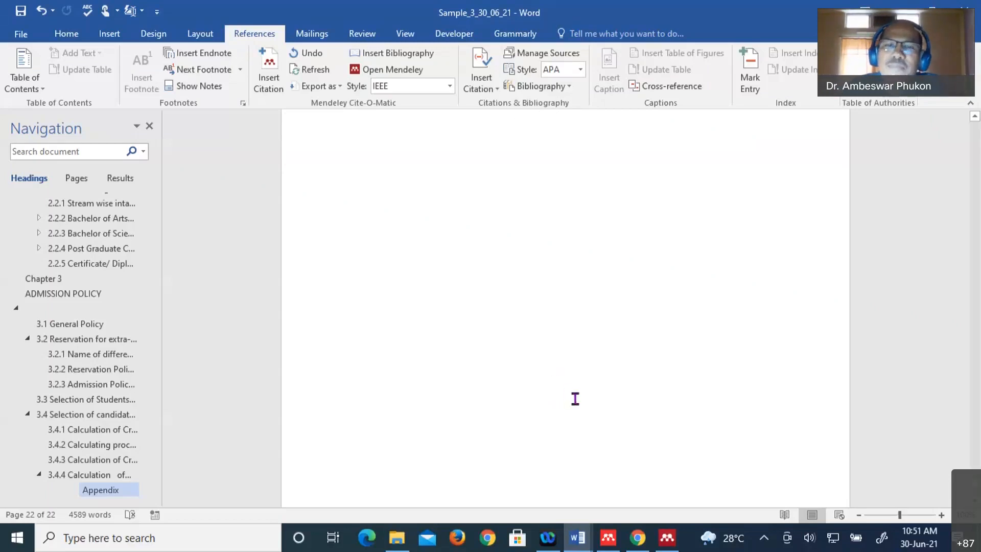
scroll(551, 389, "up", 2)
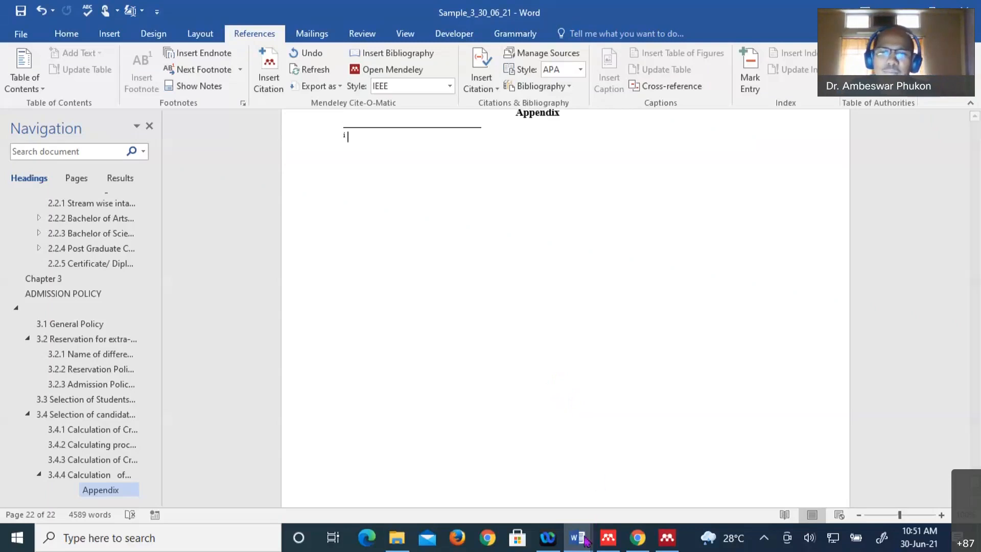
mouse_move(585, 540)
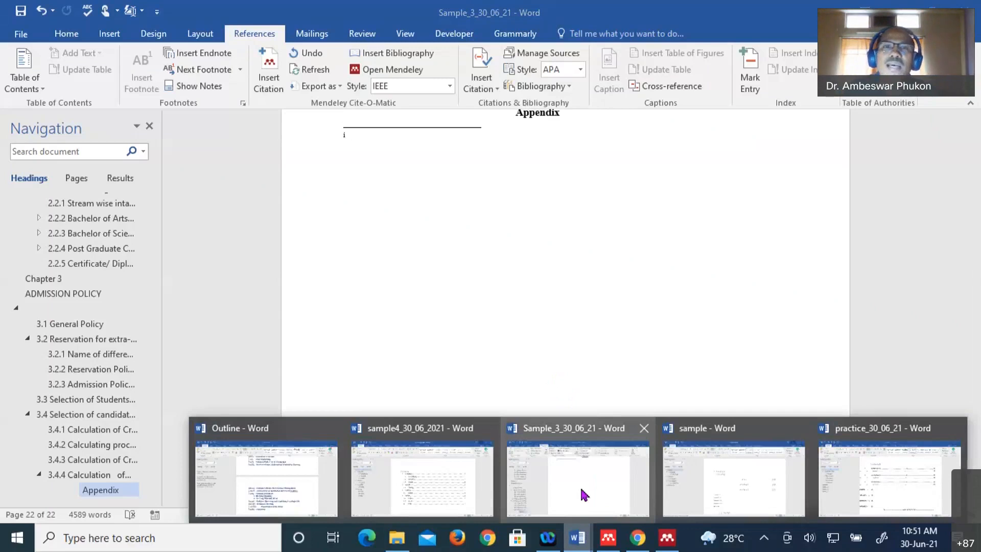
- Switch to Sample_3_30_06_21 and scroll up to section 2.2.3.1.3 with Table 13
left_click(584, 495)
scroll(489, 191, "up", 15)
scroll(490, 185, "up", 10)
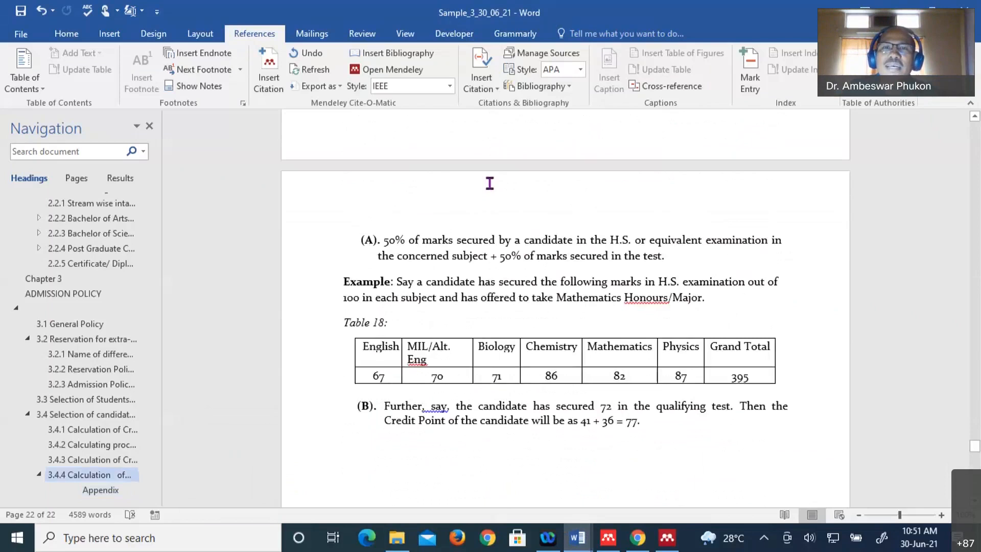
scroll(489, 183, "up", 10)
scroll(490, 181, "up", 15)
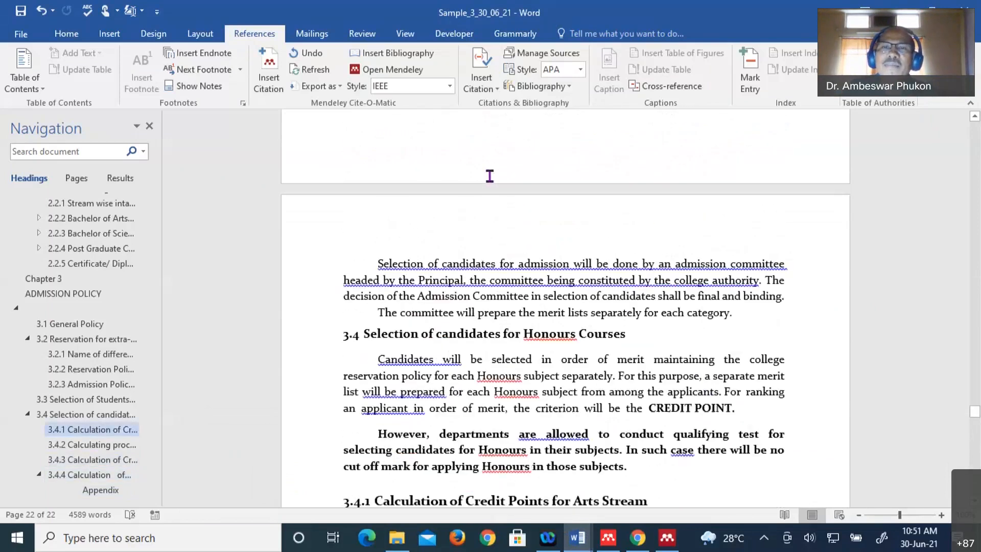
scroll(490, 172, "up", 20)
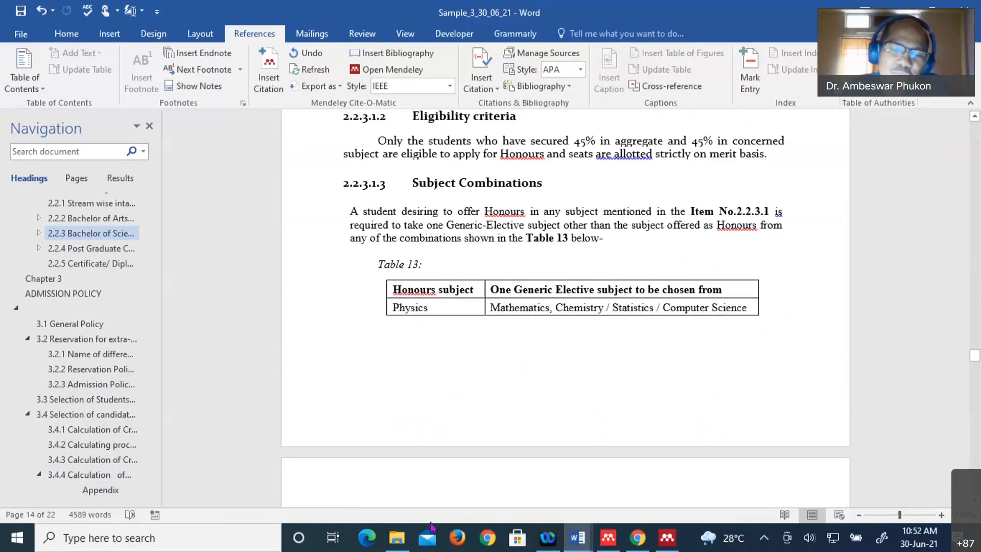
- Check the Workshop Presentation folder, then close Sample_3_30_06_21, saving its changes
mouse_move(405, 544)
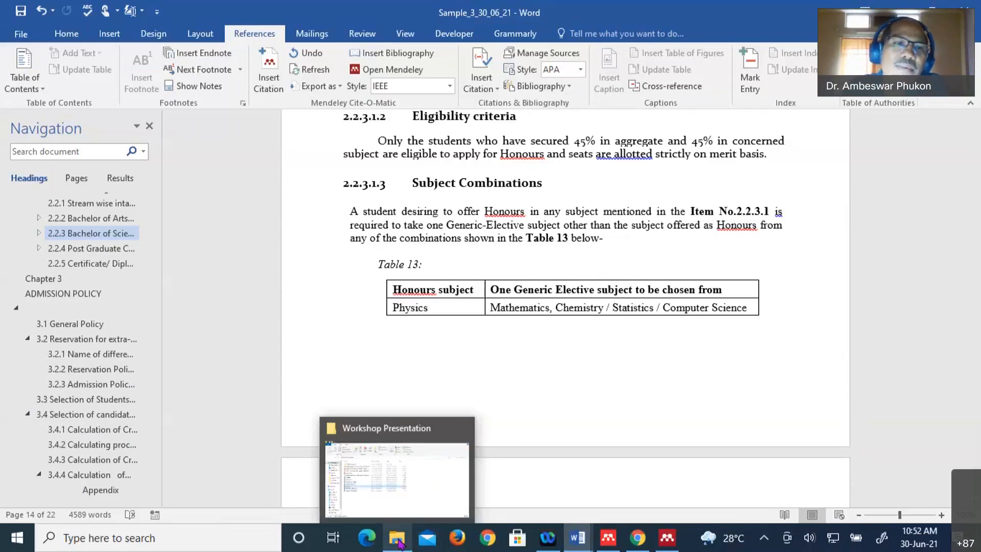
left_click(398, 544)
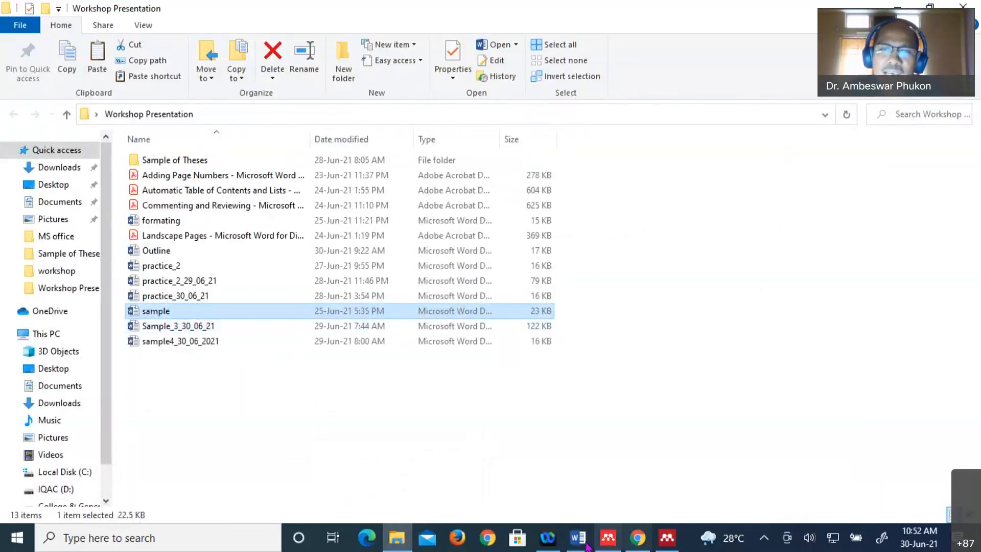
mouse_move(586, 546)
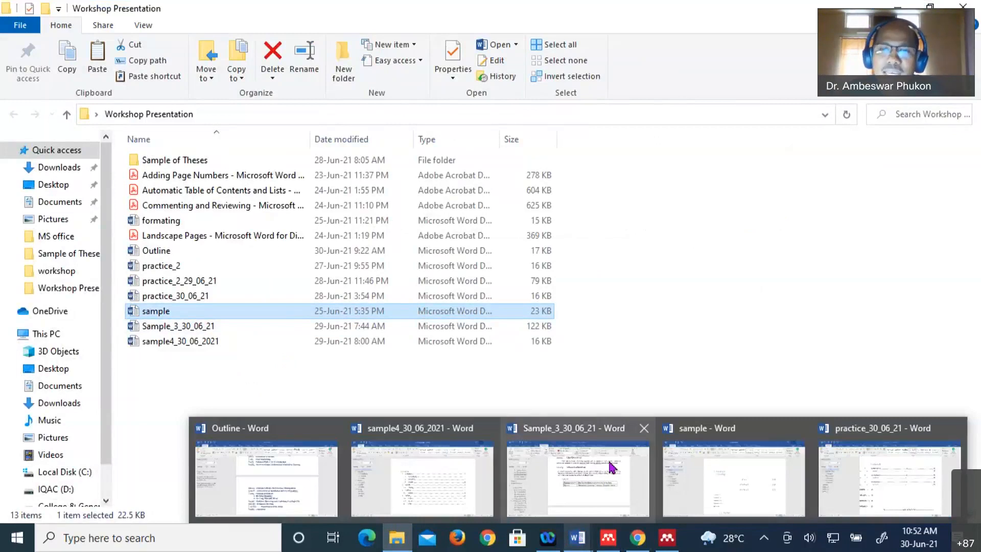
mouse_move(645, 431)
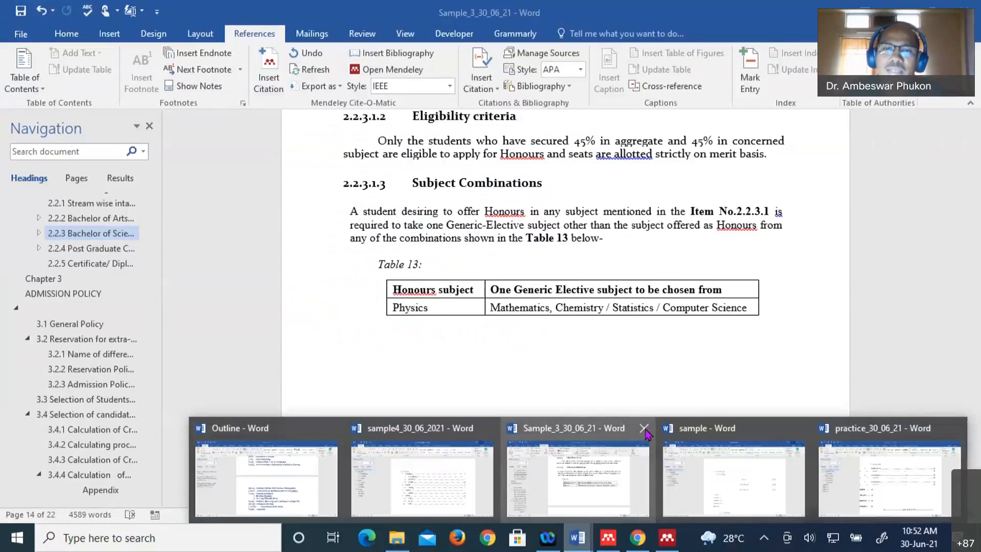
left_click(644, 432)
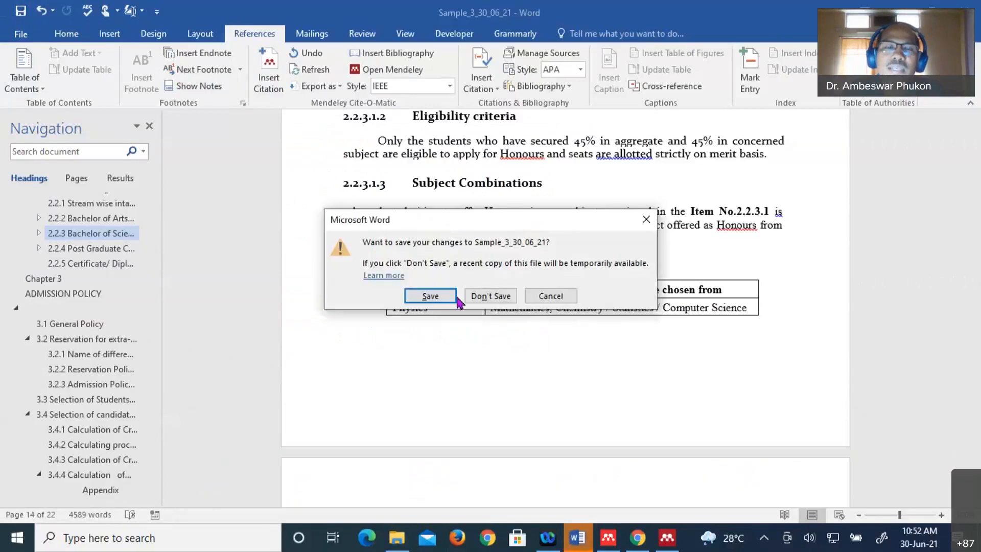
left_click(444, 295)
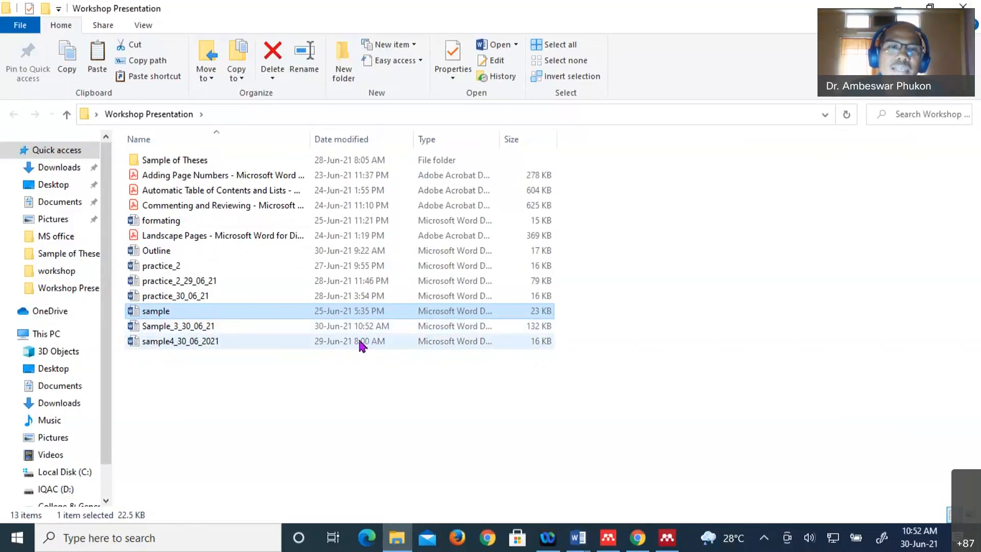
- Copy Sample_3_30_06_21 and paste a duplicate into the Workshop Presentation folder
left_click(197, 327)
double_click(197, 327)
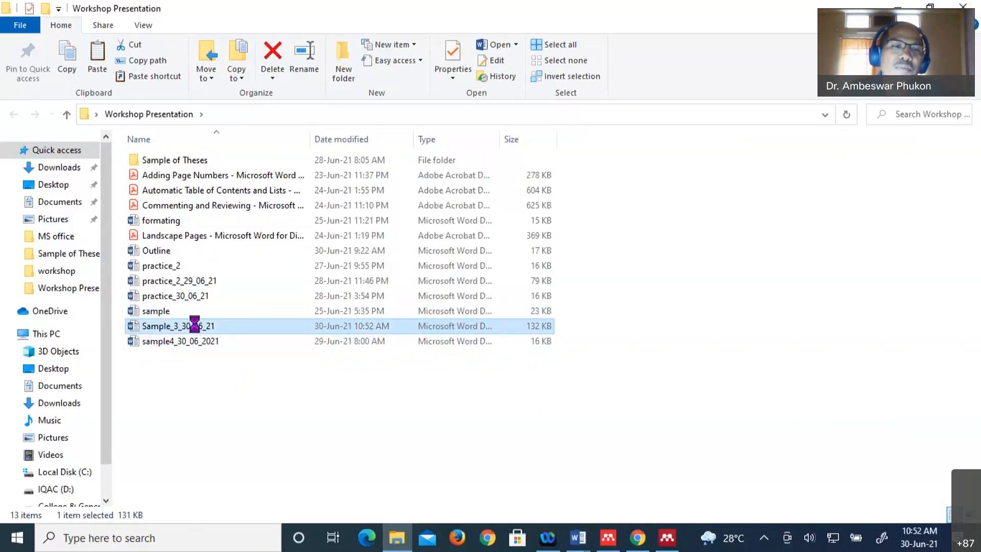
right_click(194, 326)
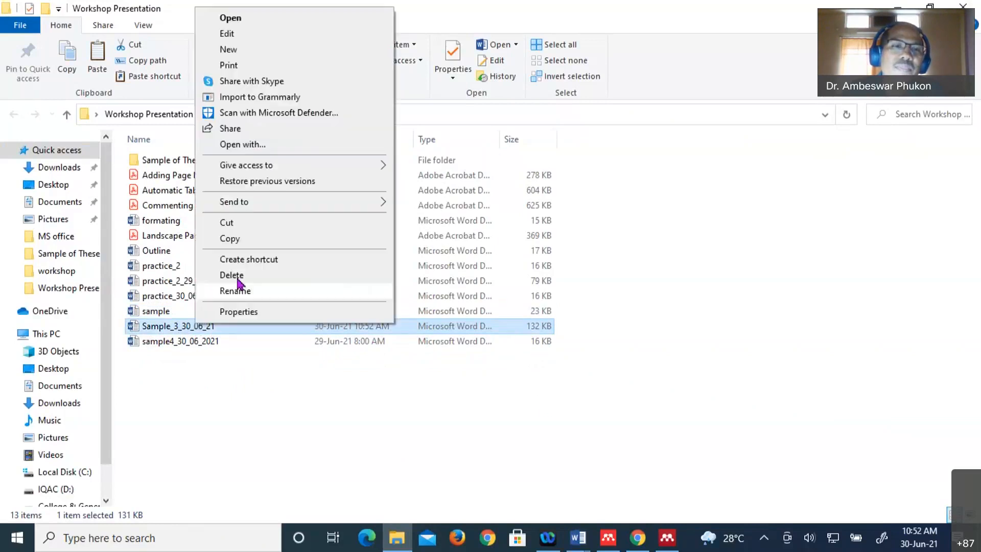
left_click(238, 242)
right_click(214, 391)
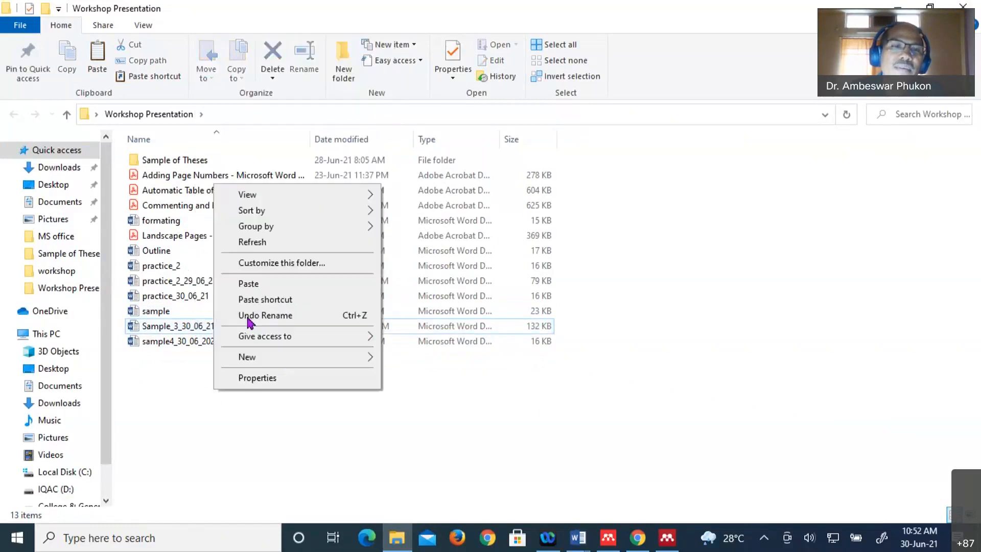
left_click(253, 289)
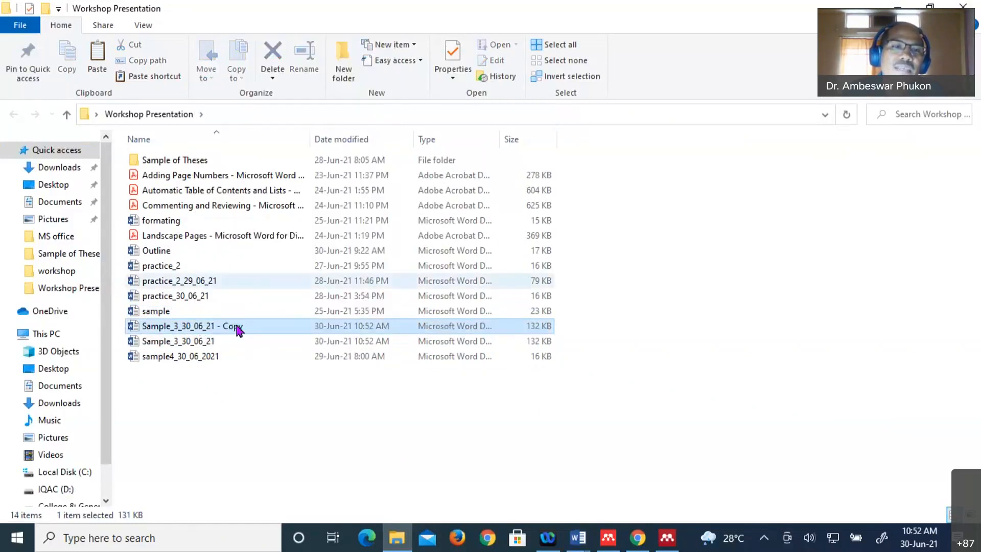
- Rename the duplicate, replacing 'Copy' with the reviewer's name
right_click(238, 329)
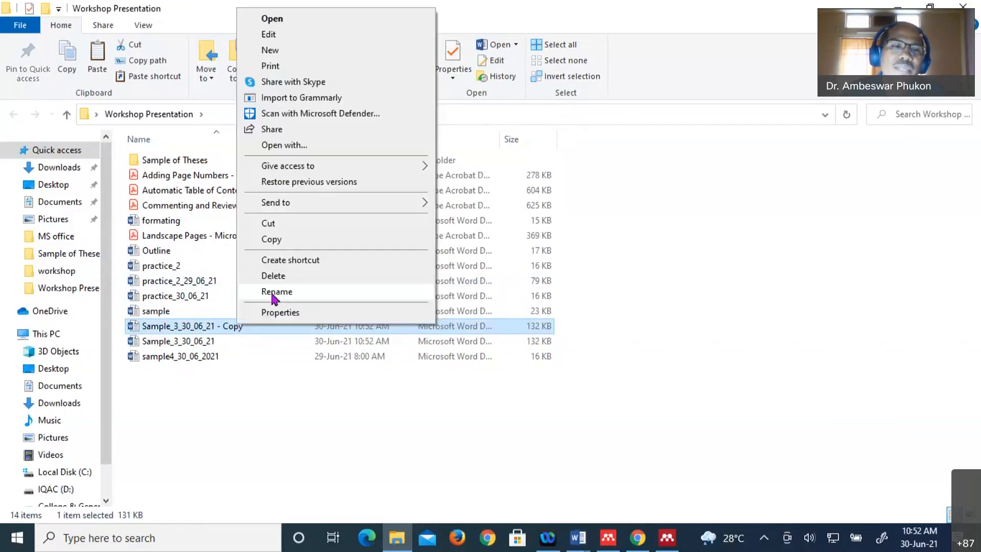
left_click(272, 295)
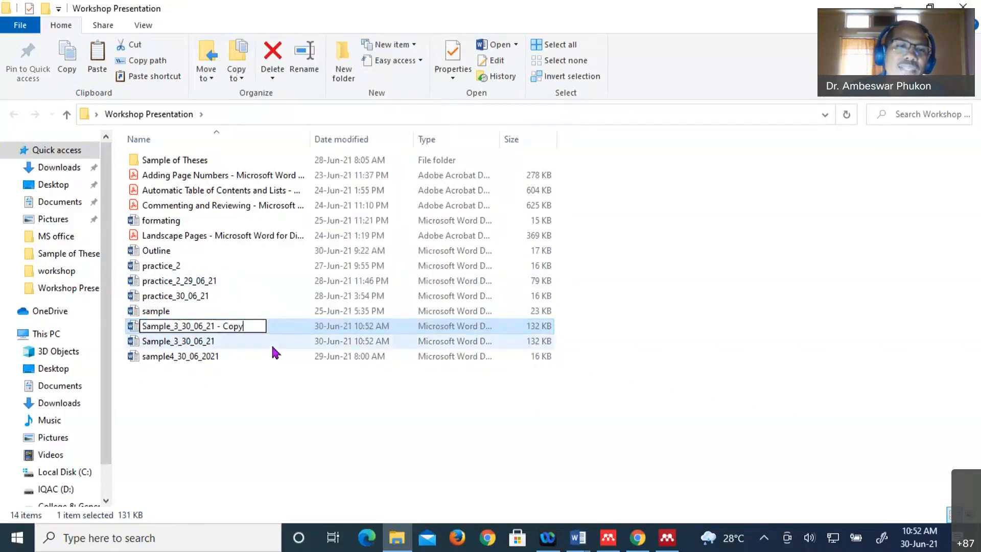
key("BackSpace")
key("BackSpace")
key("BackSpace")
key("BackSpace")
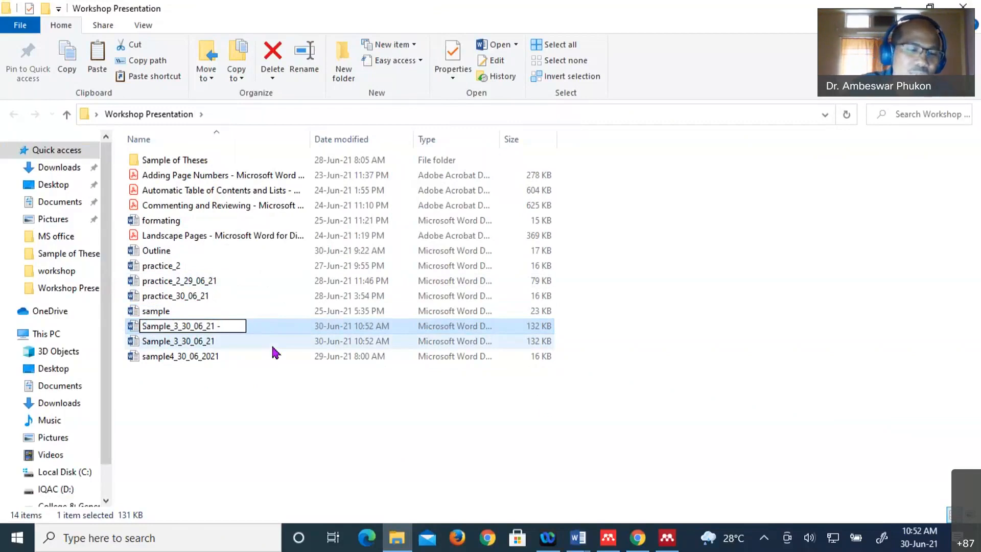
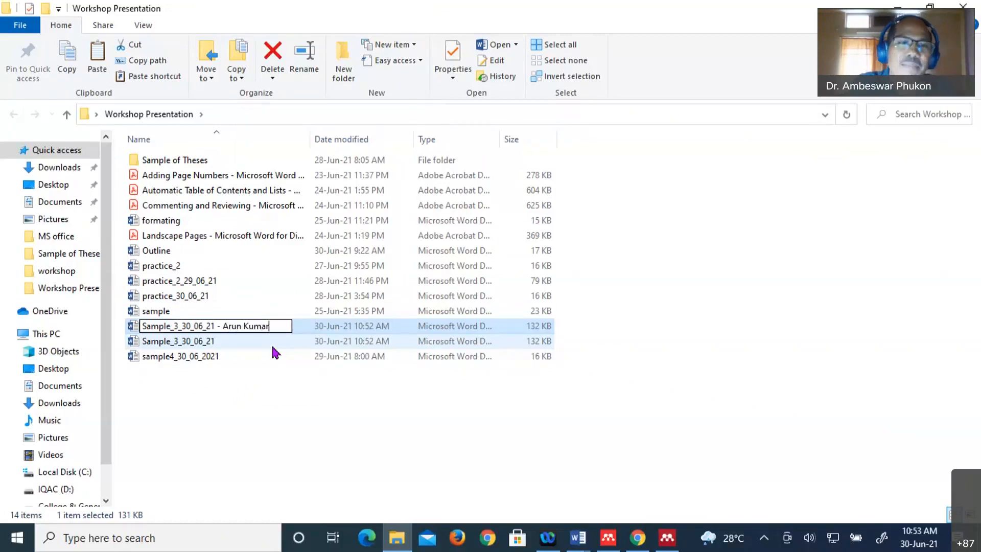
left_click(296, 415)
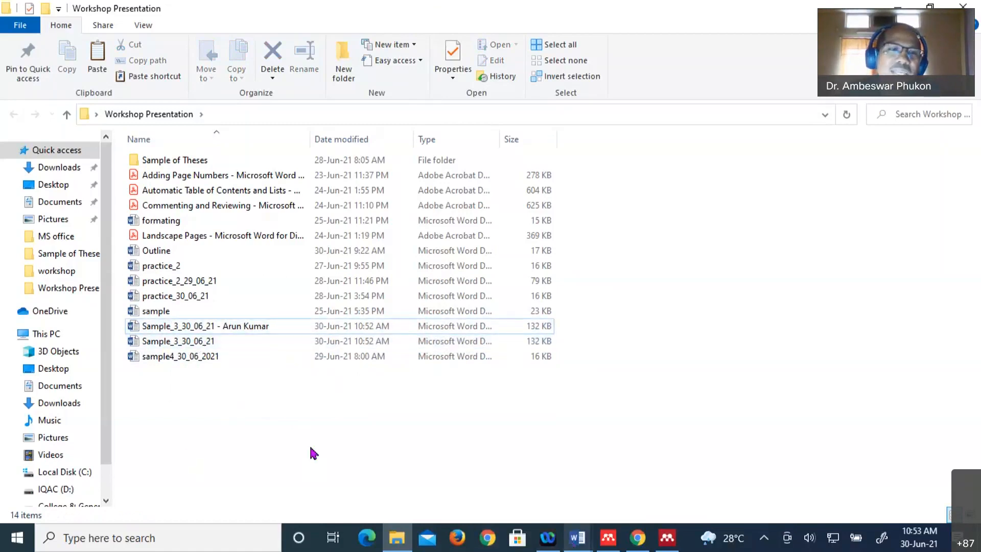
- Open the reviewer-named copy in Word and scroll to Chapter 1 INTRODUCTION, section 1.1
double_click(162, 343)
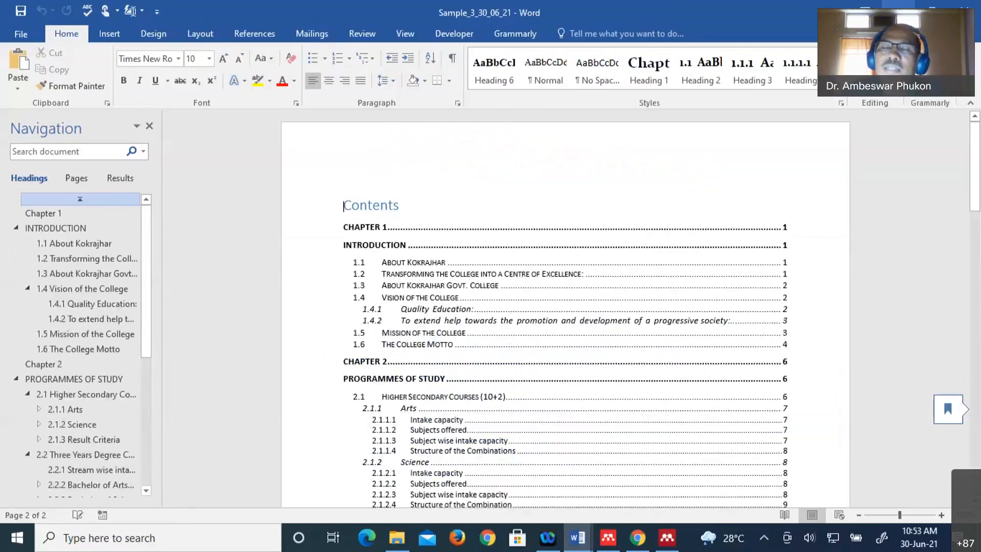
left_click(898, 8)
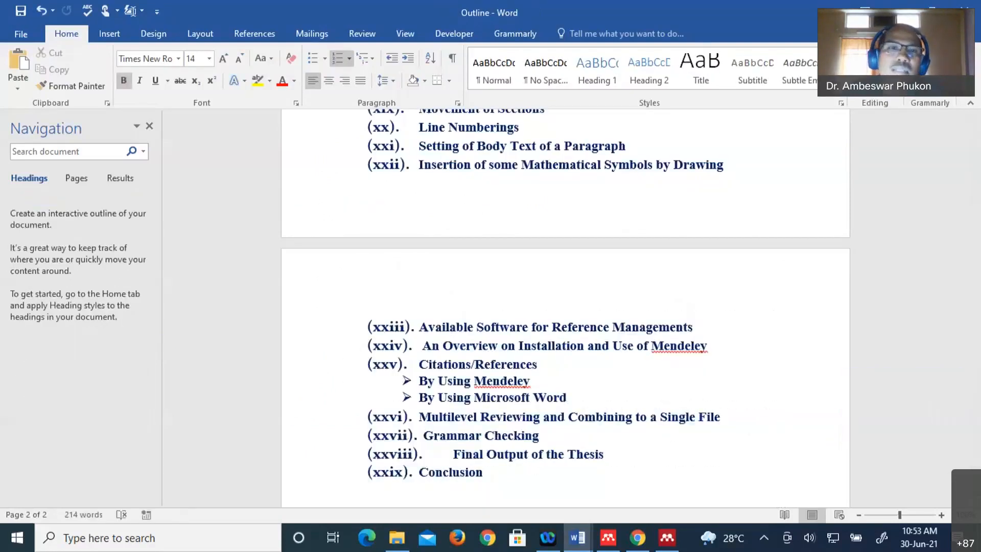
left_click(898, 8)
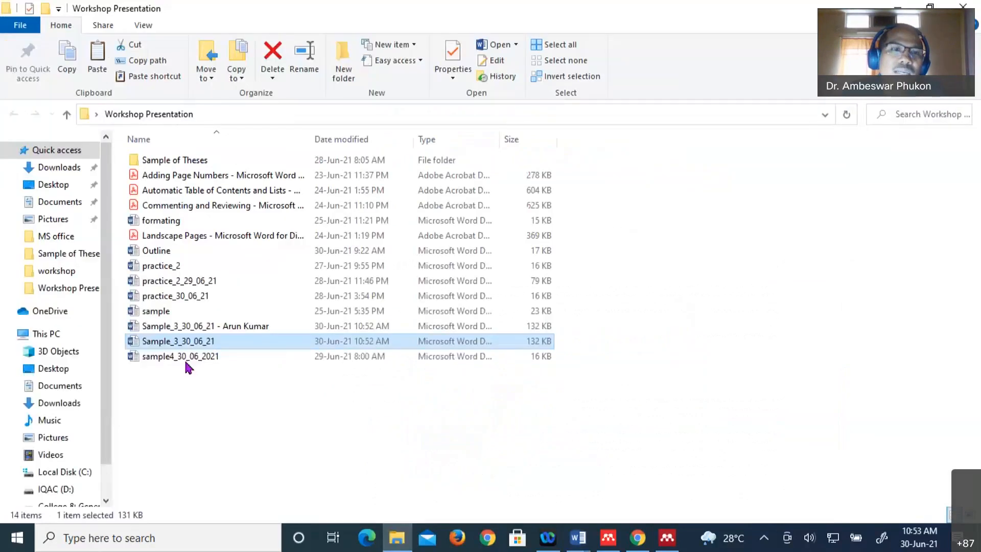
left_click(176, 329)
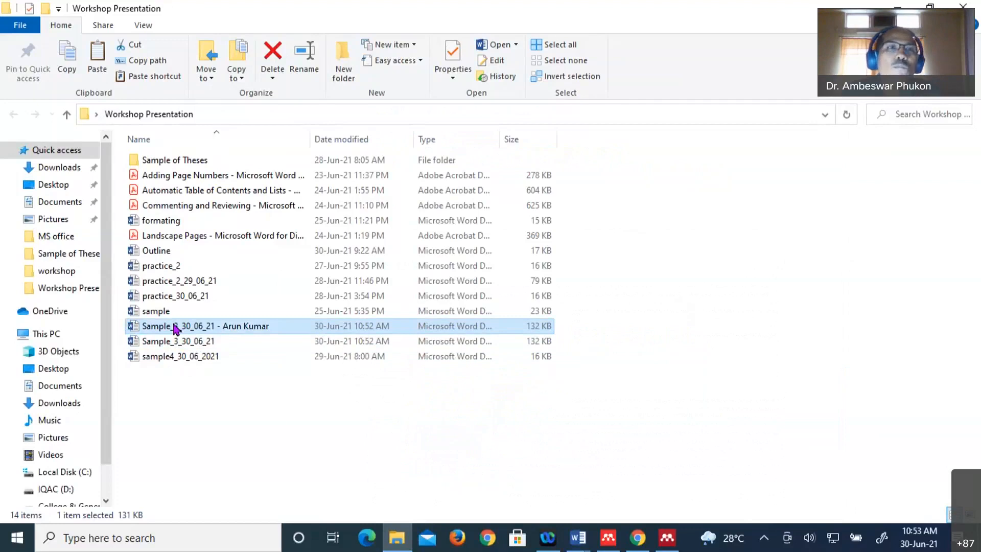
key("alt+Tab")
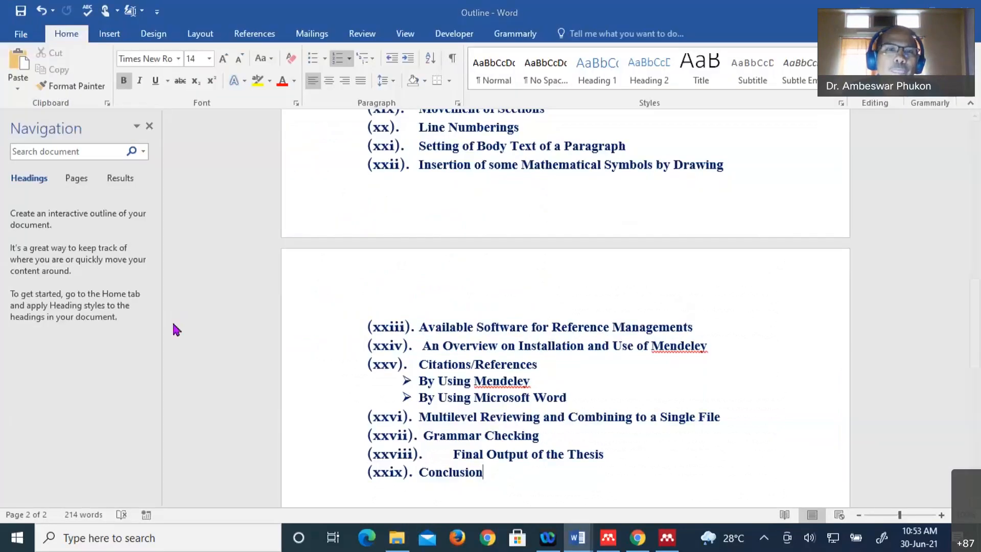
key("alt+Tab")
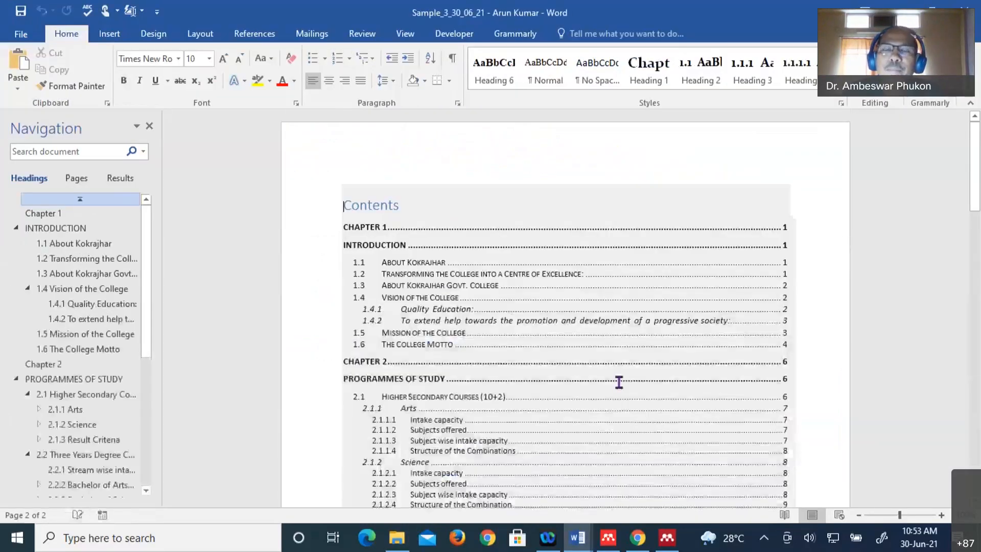
scroll(619, 382, "down", 10)
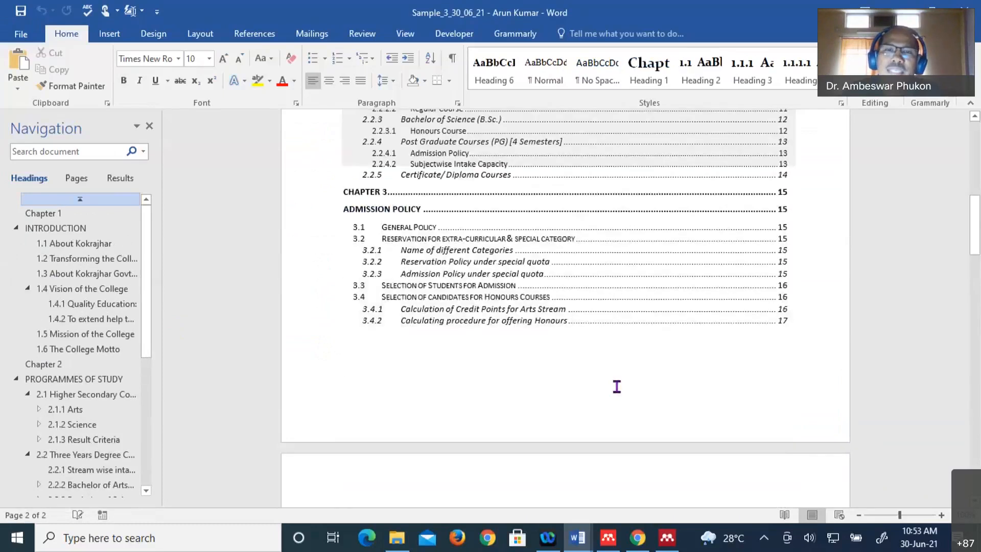
scroll(617, 386, "down", 10)
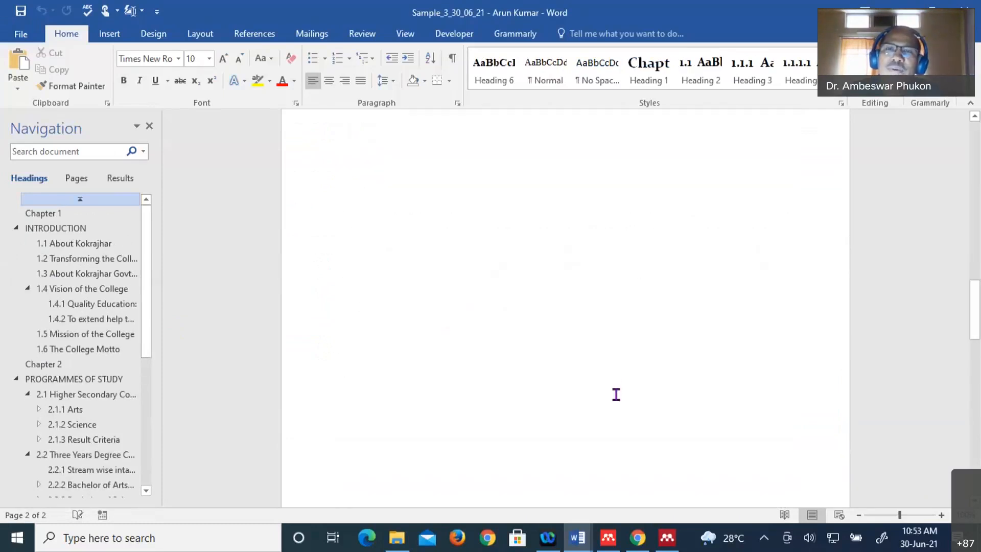
scroll(616, 394, "down", 5)
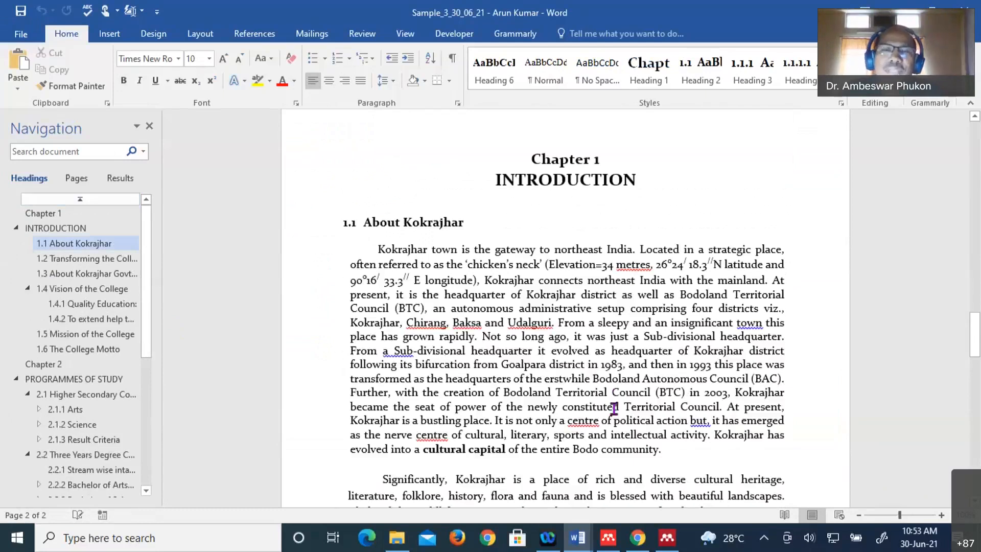
scroll(564, 339, "up", 3)
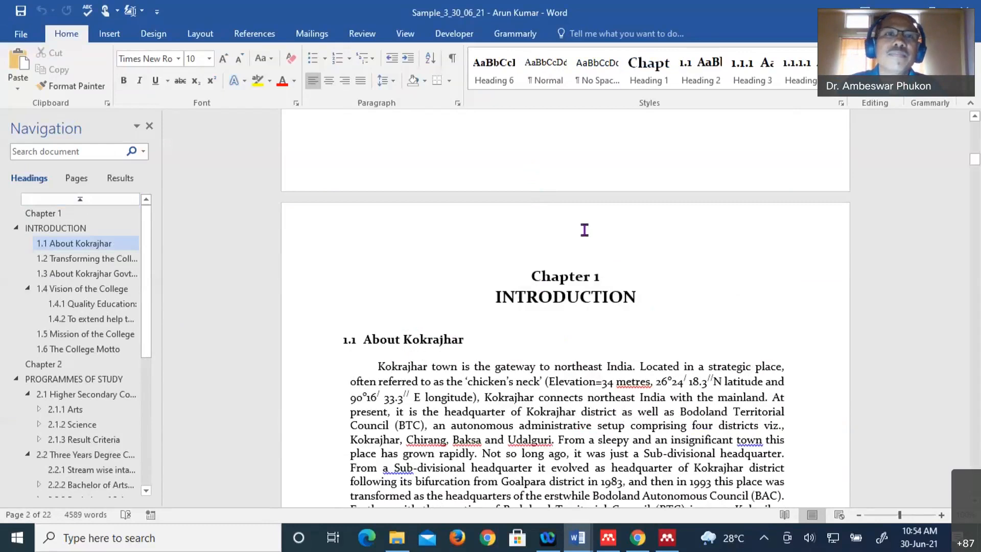
scroll(584, 230, "up", 2)
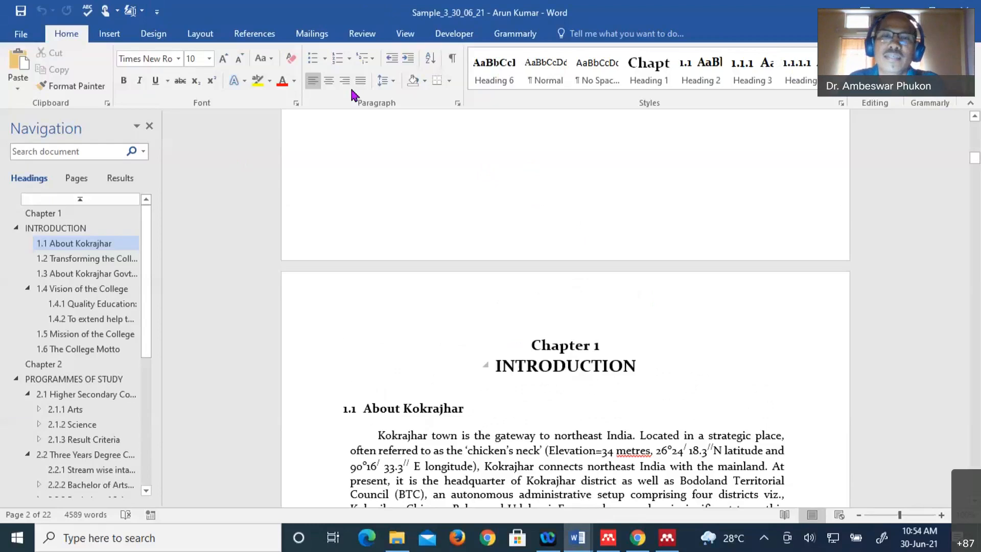
- Open the Track Changes Options dialog from the Review tab's Tracking group
left_click(511, 366)
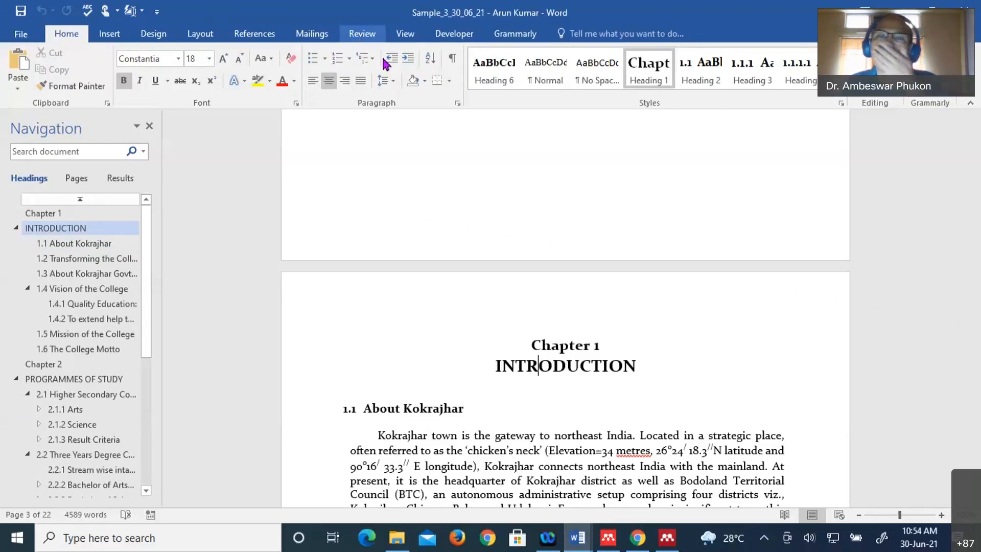
left_click(369, 35)
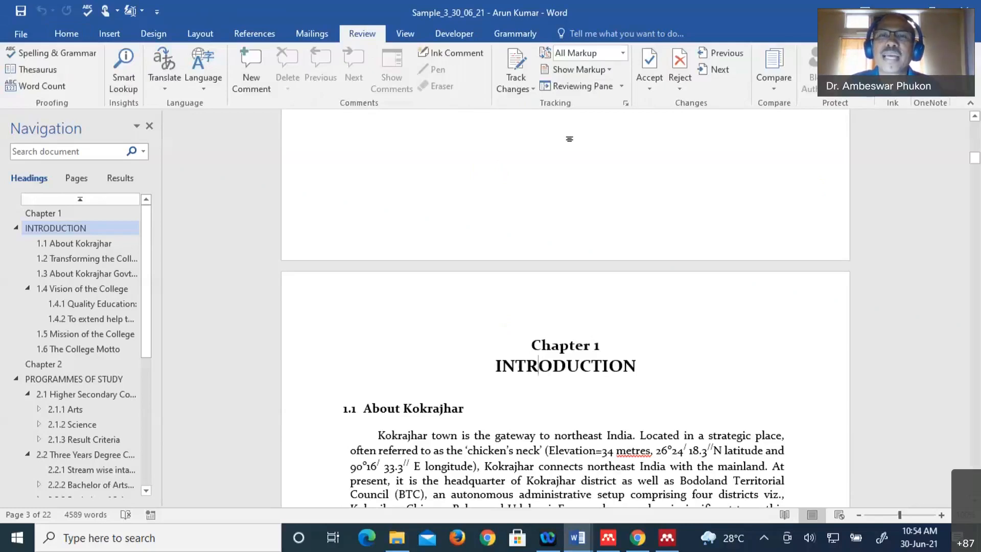
left_click(625, 104)
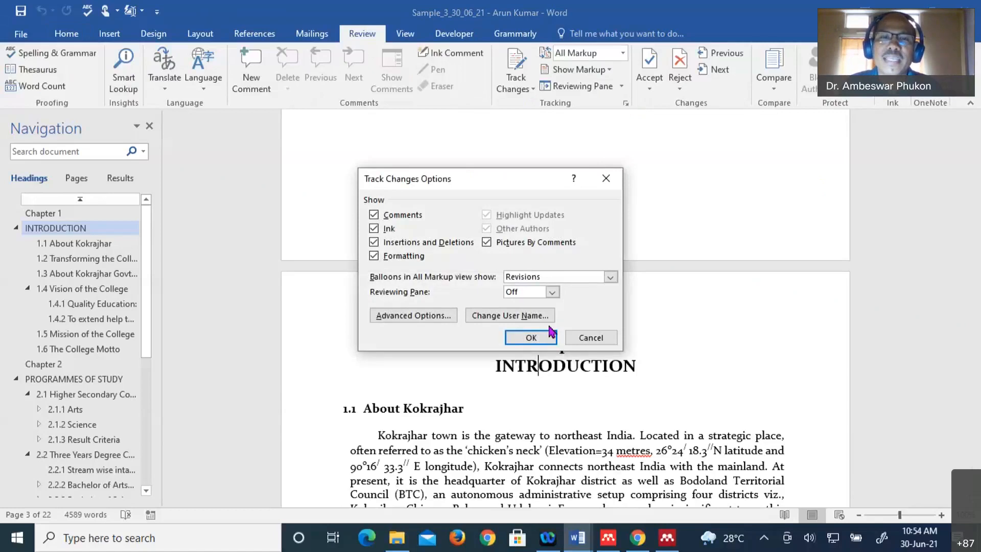
- Replace the Word user name and initials with the reviewer's full name and matching initials
left_click(520, 321)
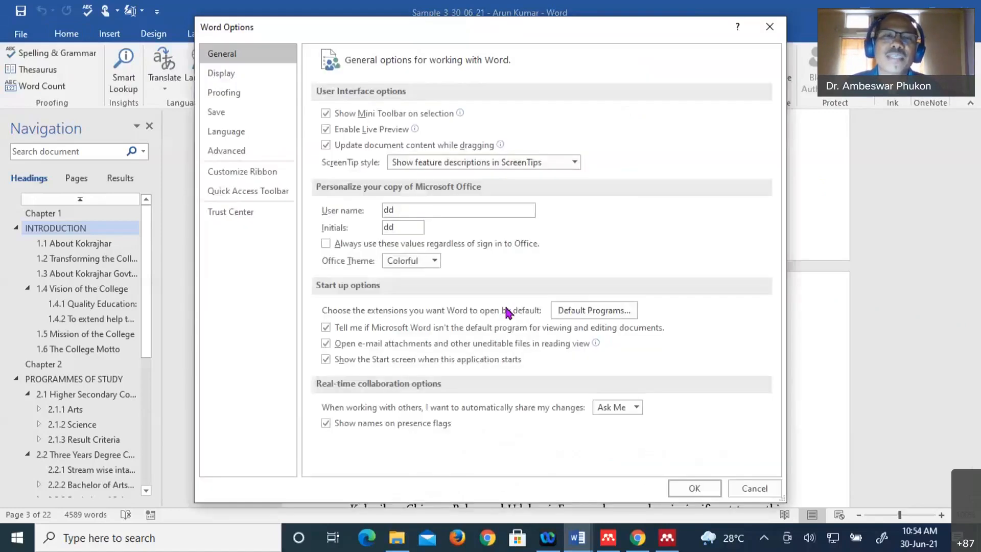
left_click(405, 213)
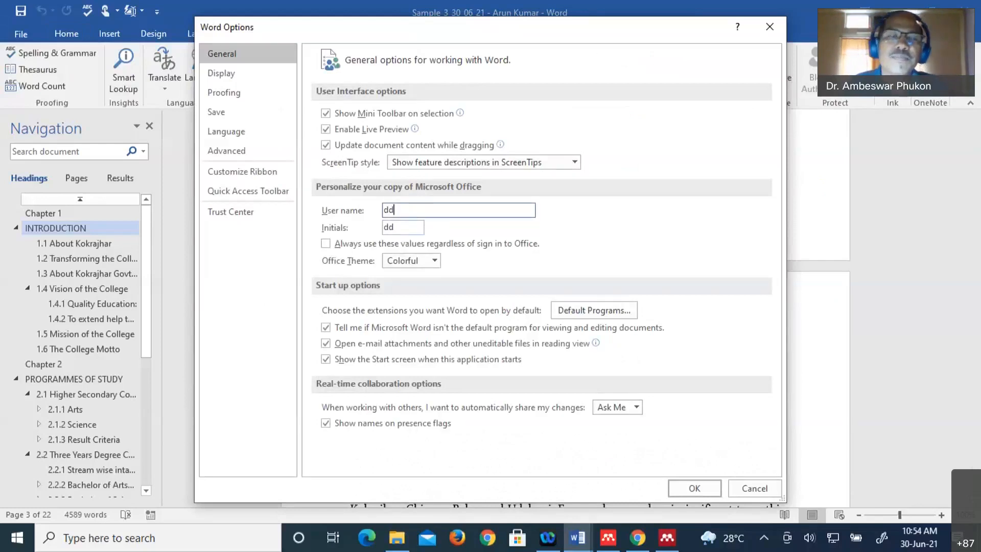
key("BackSpace")
key("BackSpace")
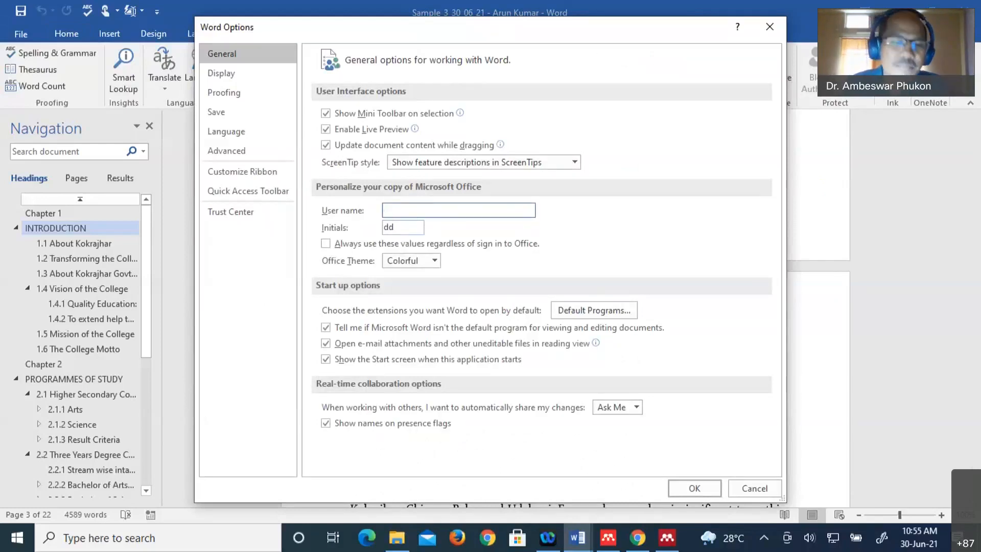
left_click(409, 231)
key("BackSpace")
key("BackSpace")
type("AK")
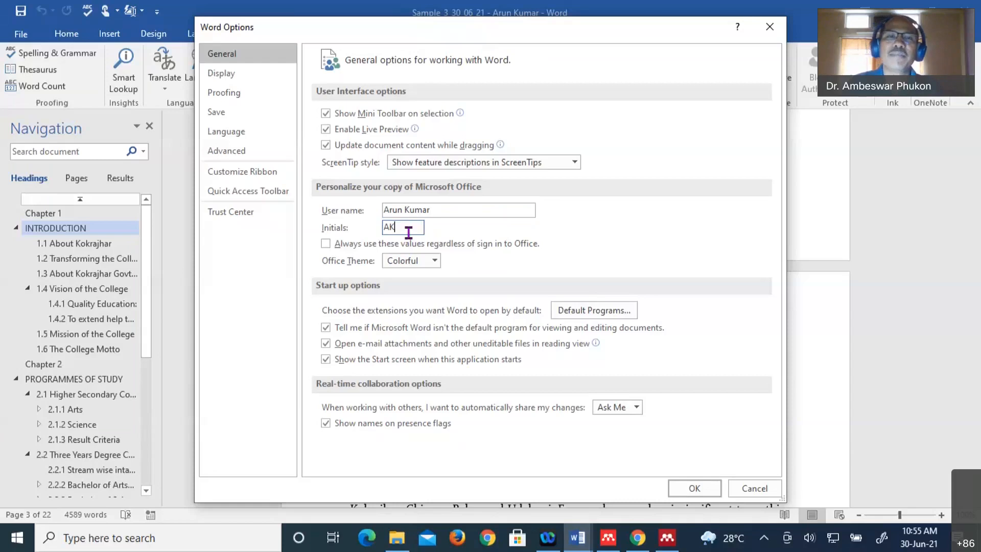
- Confirm the reviewer's new user name and initials, then show the Track Changes dropdown options
left_click(695, 488)
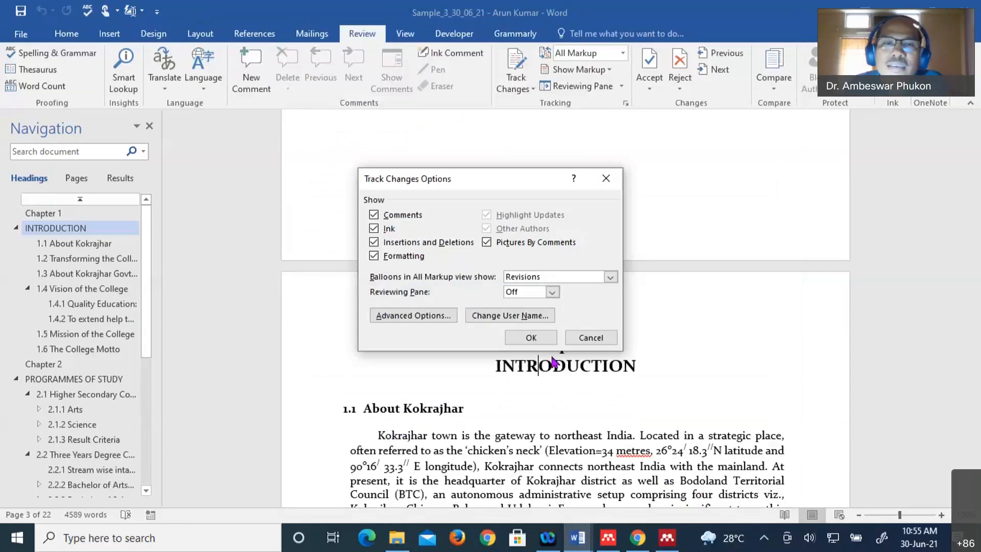
left_click(531, 338)
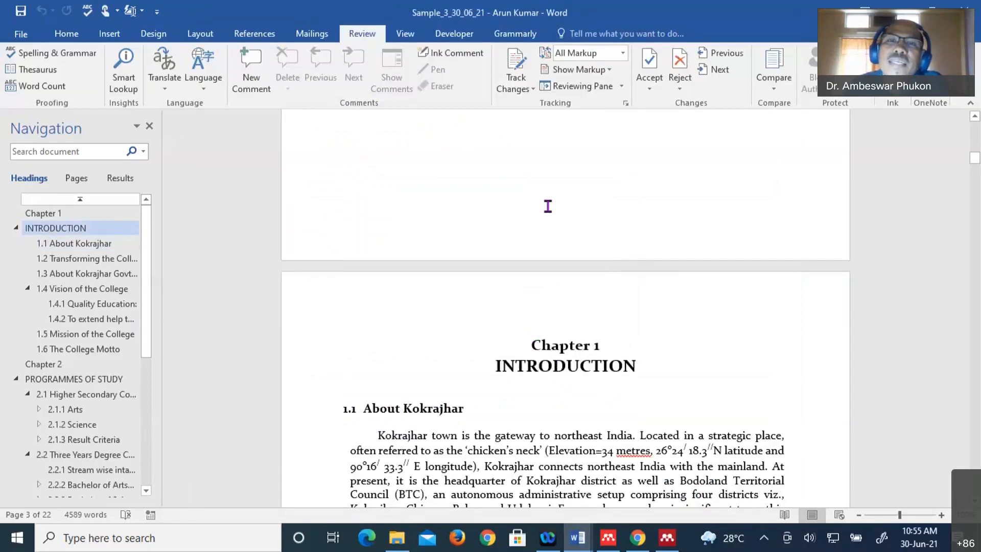
left_click(532, 91)
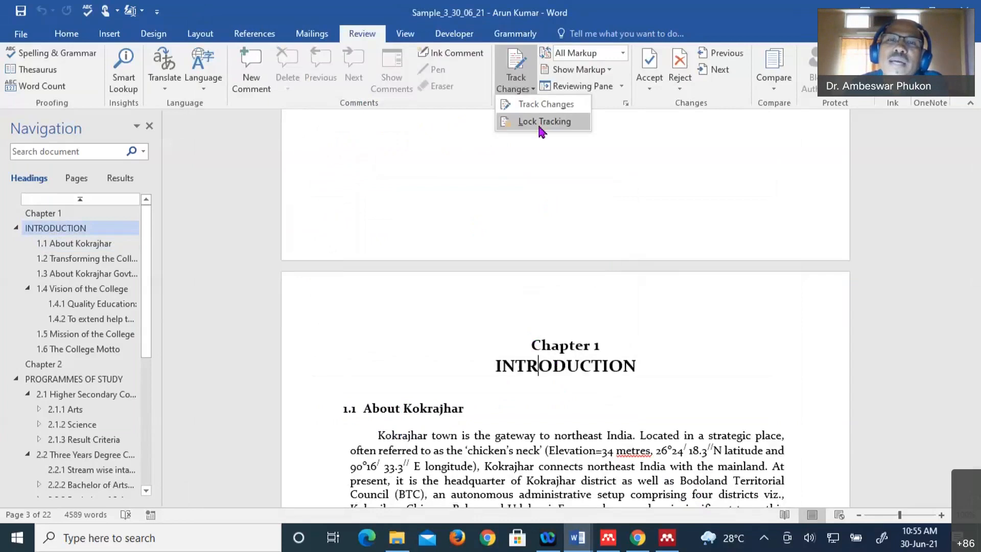
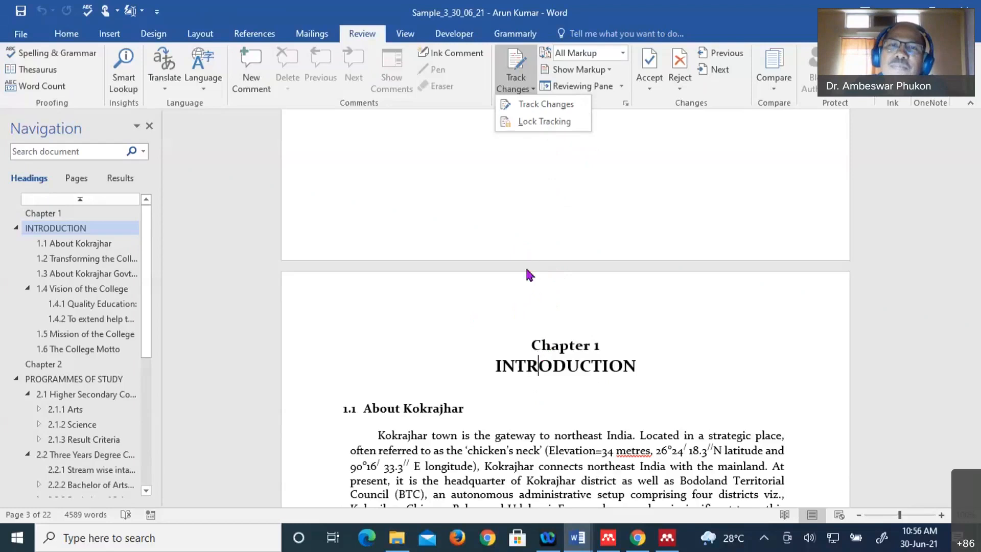
- Switch on Track Changes for the Sample_3_30_06_21 document
left_click(542, 106)
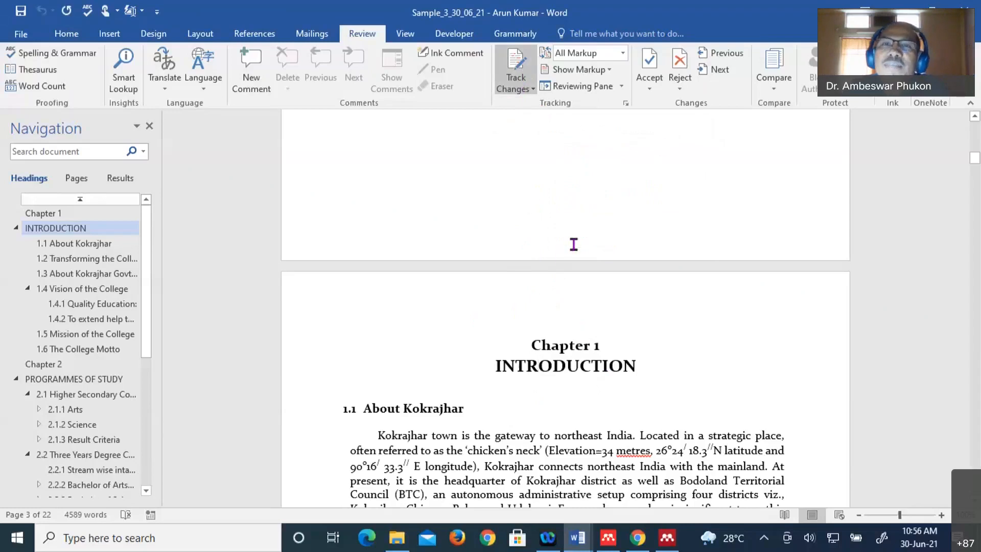
left_click(624, 55)
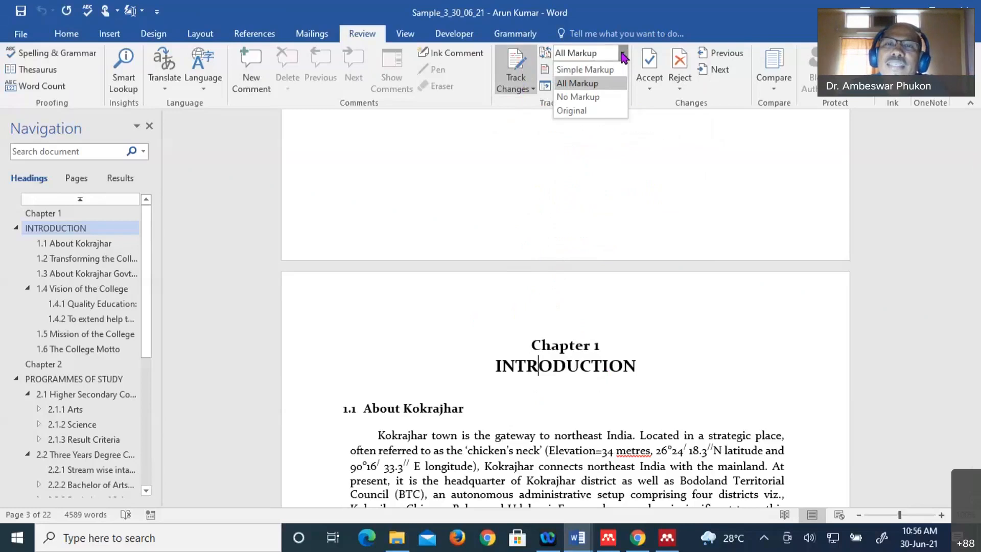
left_click(589, 86)
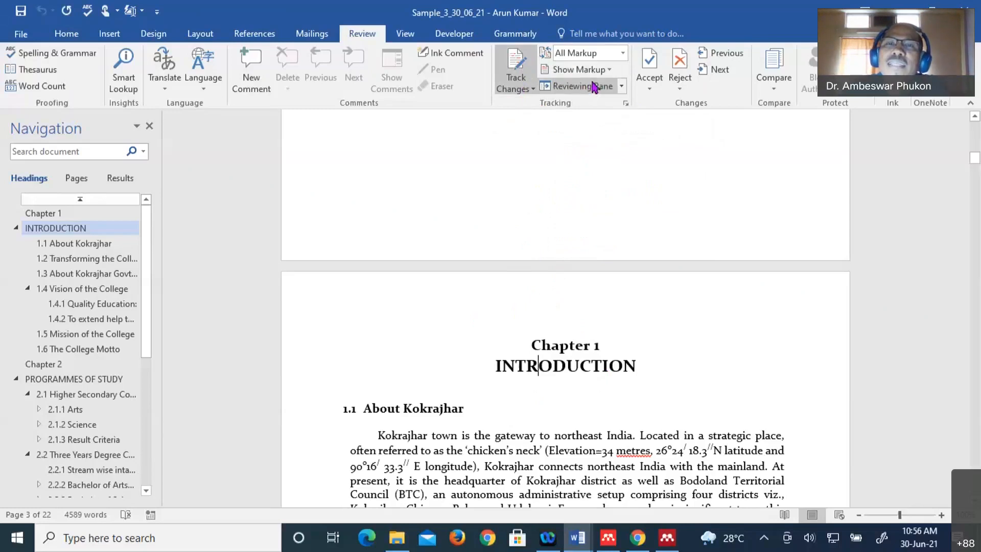
left_click(624, 53)
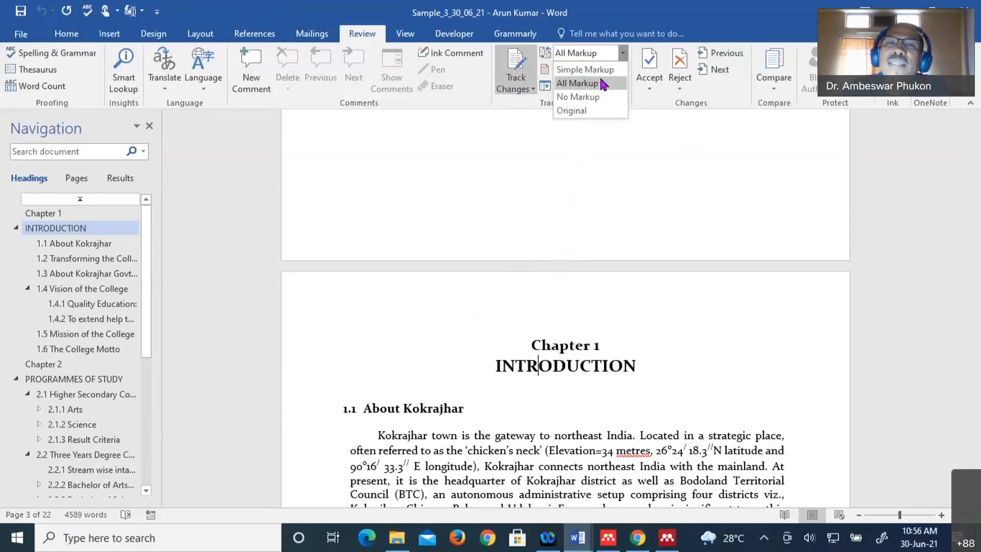
left_click(623, 54)
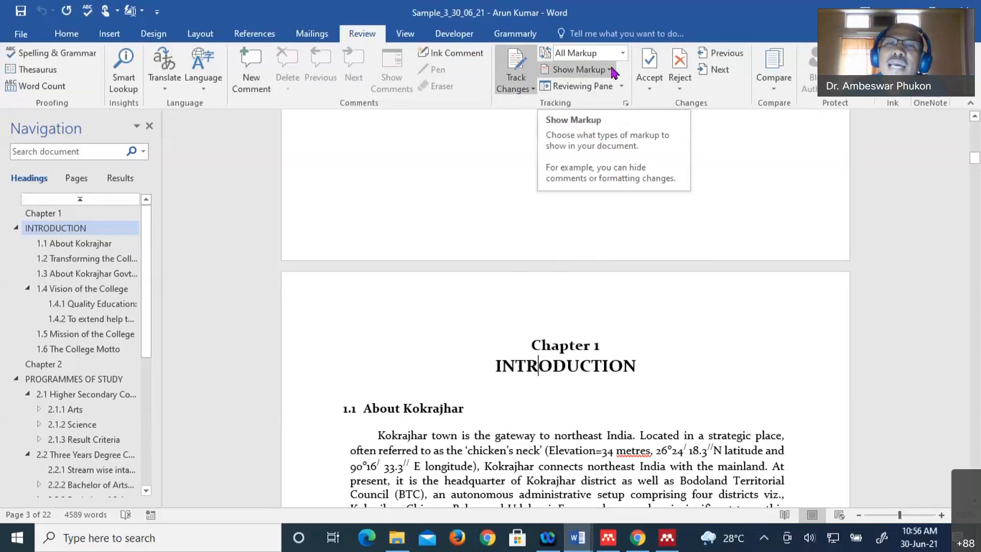
left_click(611, 71)
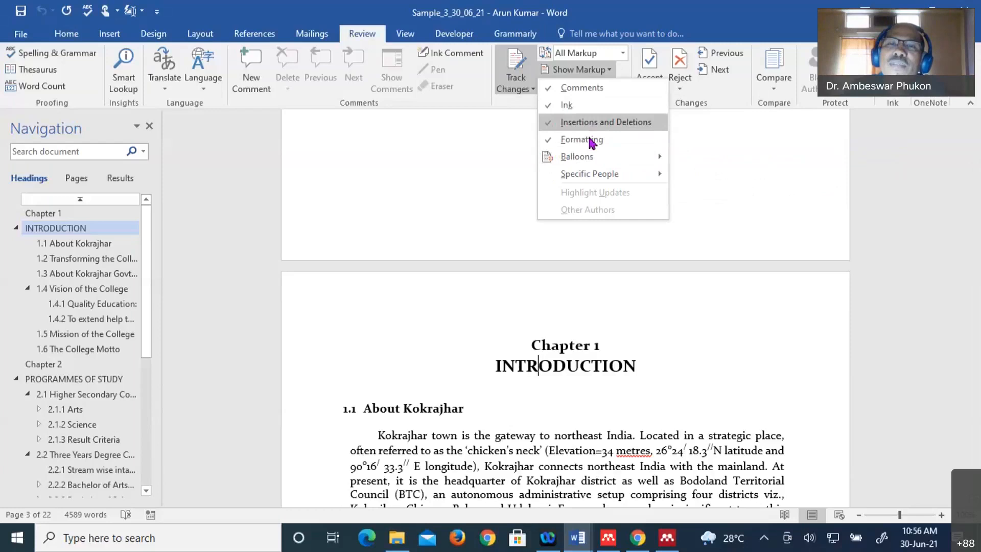
mouse_move(580, 157)
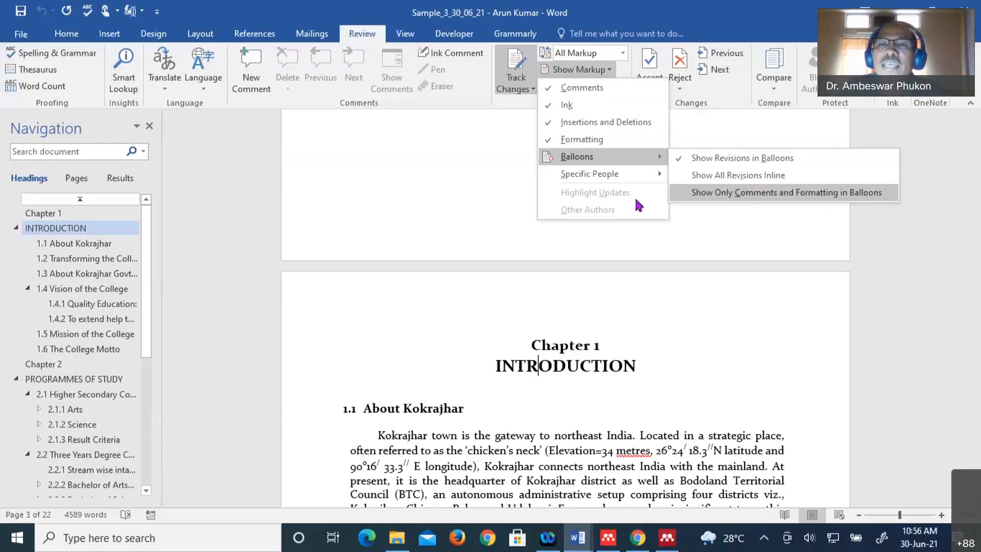
mouse_move(645, 179)
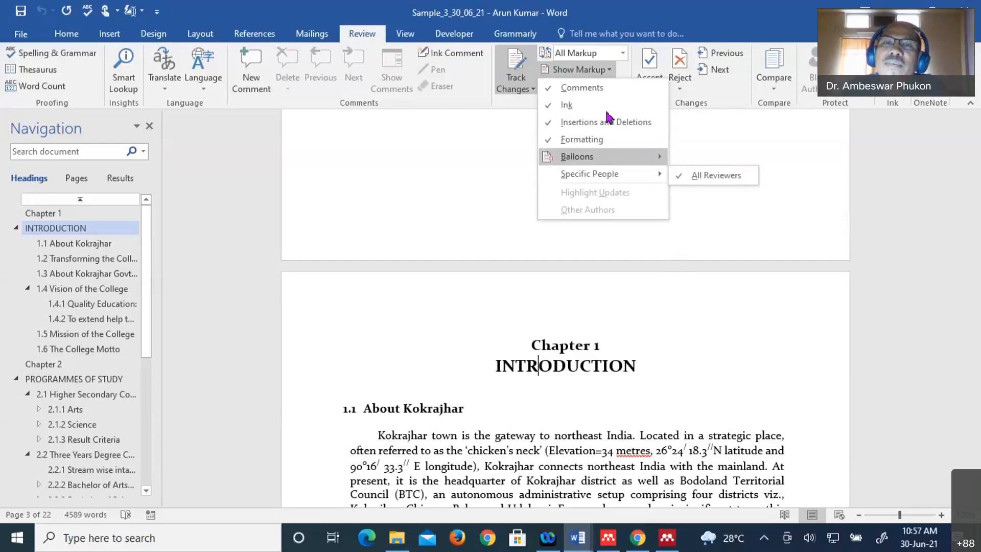
left_click(608, 86)
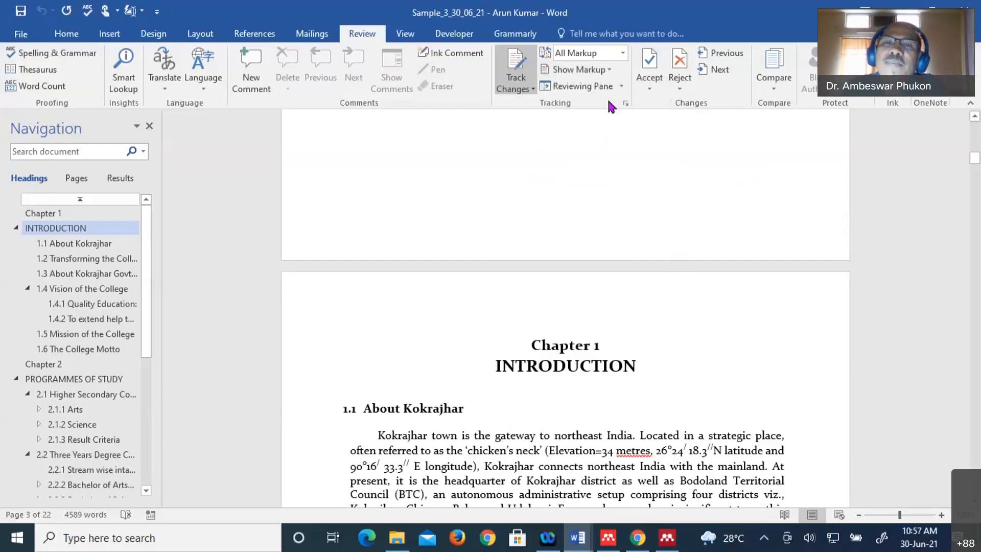
- Show the Reviewing Pane horizontally, then switch it to a vertical side pane listing 0 revisions
left_click(621, 87)
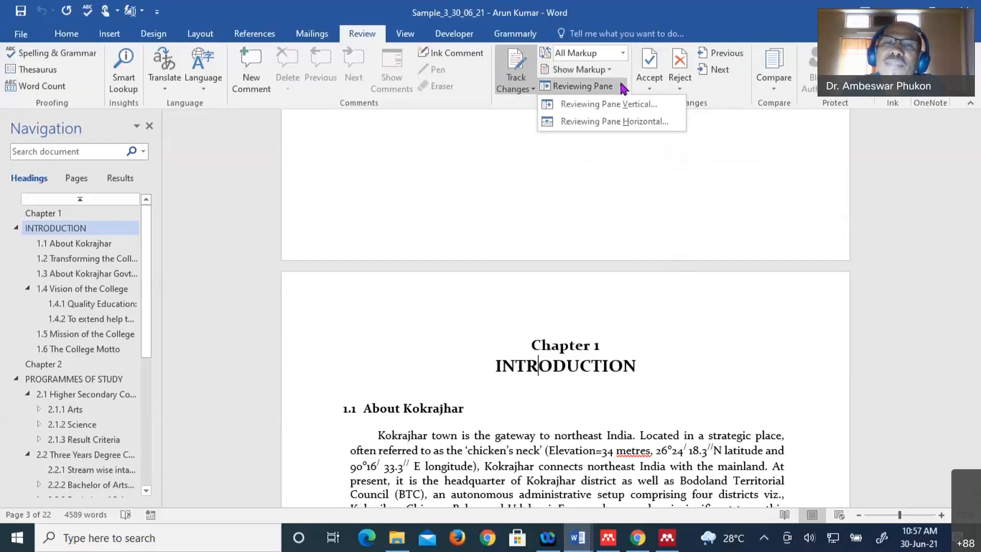
left_click(616, 121)
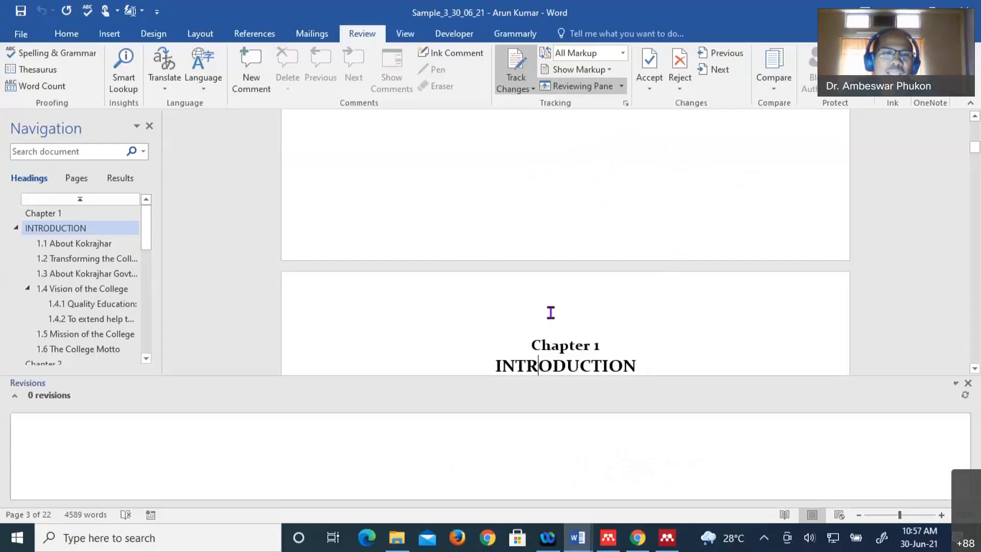
scroll(412, 410, "down", 1)
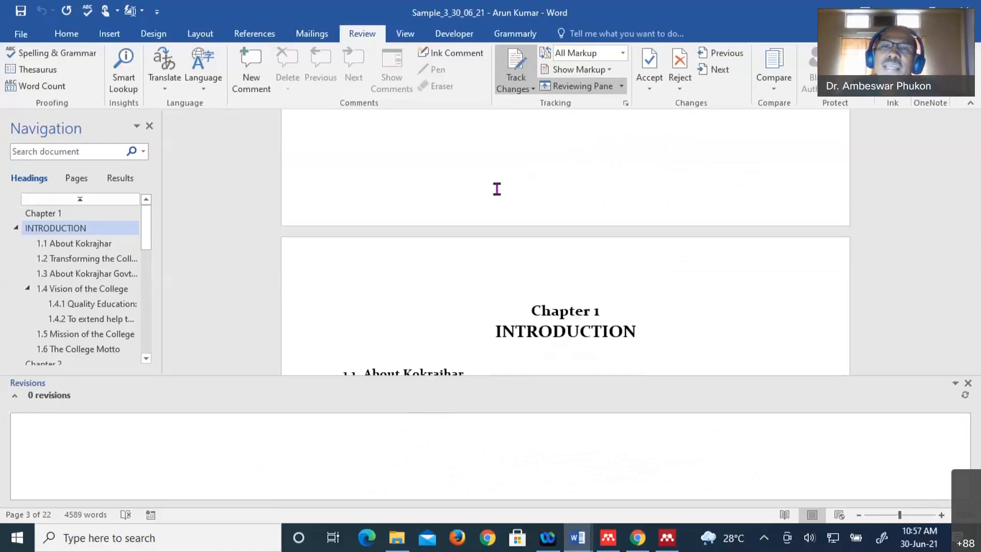
left_click(623, 86)
left_click(606, 103)
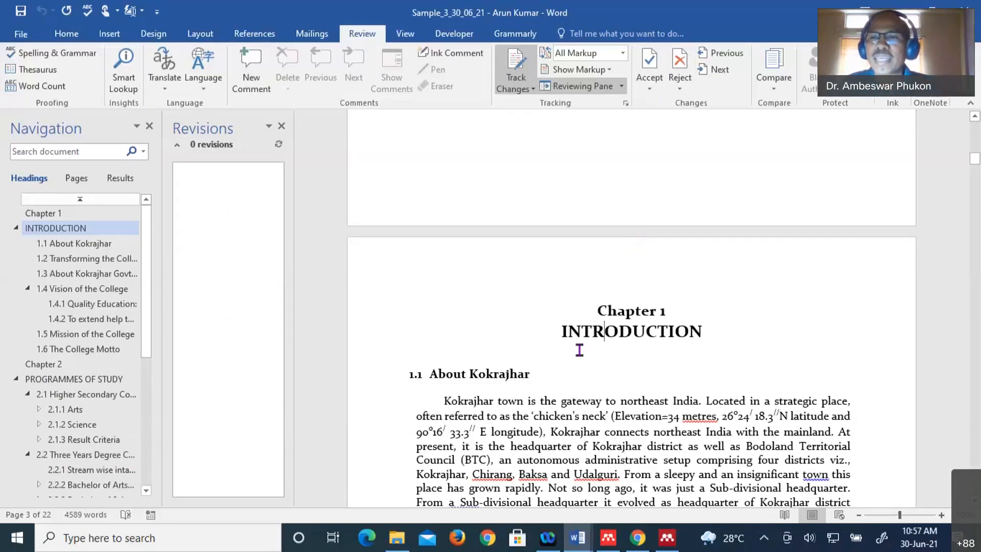
scroll(579, 350, "down", 2)
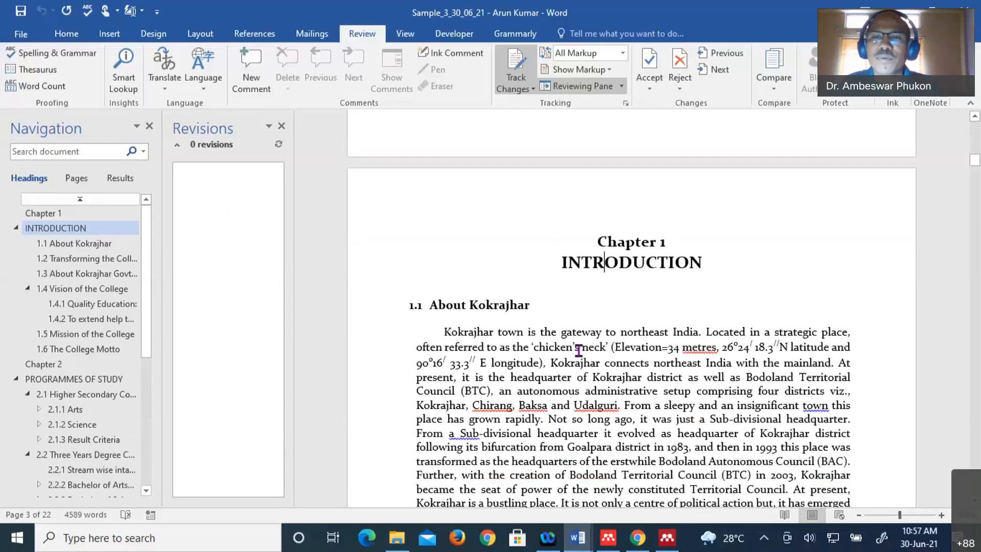
scroll(768, 336, "down", 2)
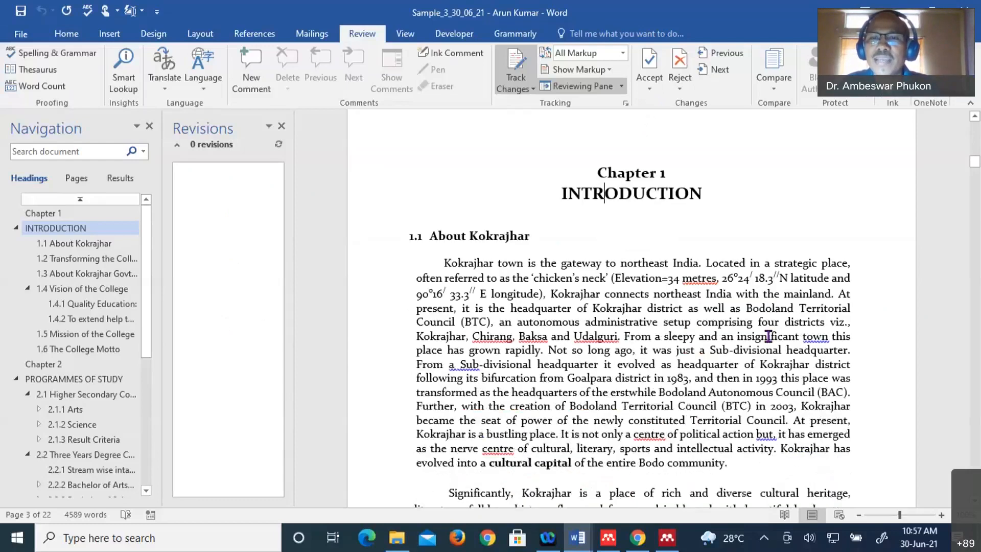
scroll(741, 330, "down", 2)
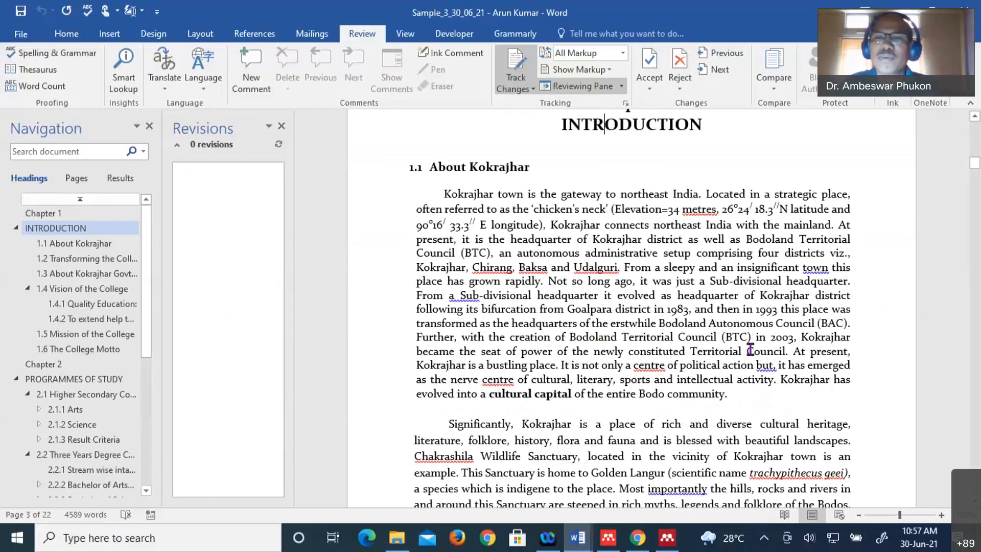
- Add the comment 'Remove the word autonomous' to the word Autonomous in the Kokrajhar paragraph
left_click(750, 350)
left_click(251, 61)
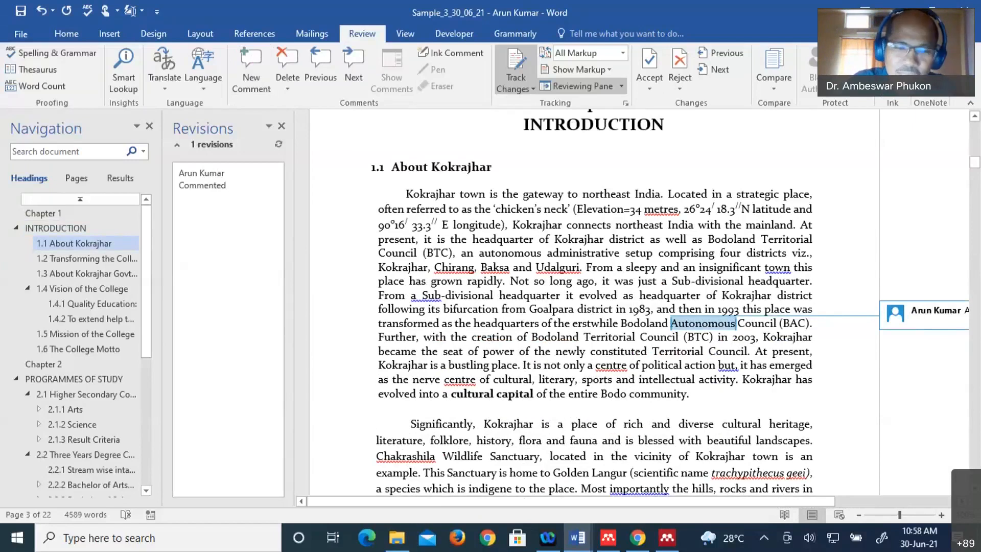
type("REmove the wo")
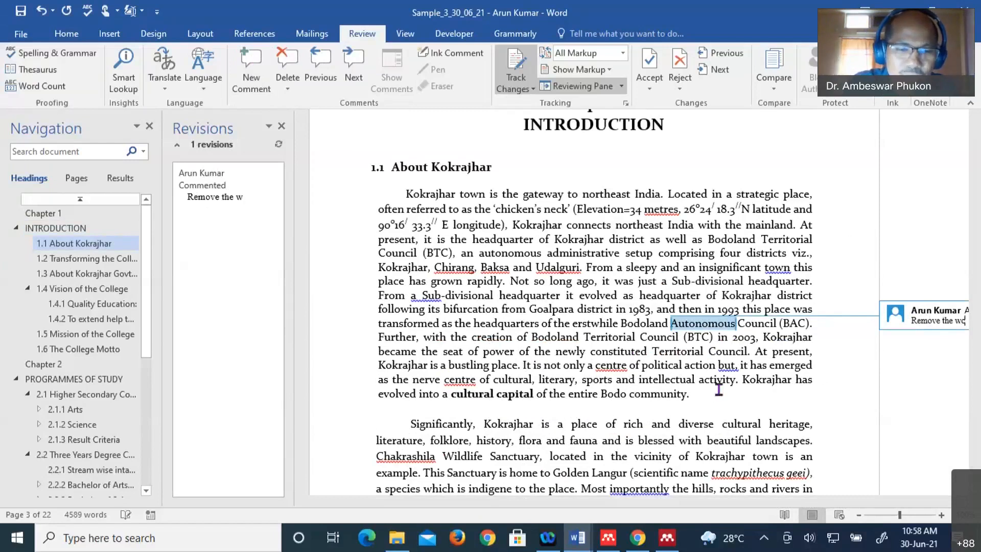
type("rd autonomous")
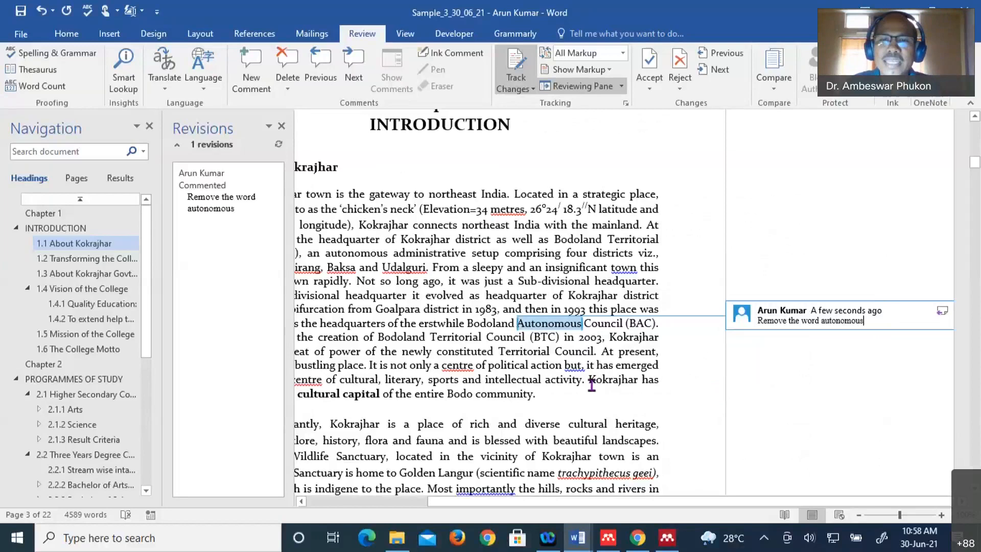
left_click(620, 419)
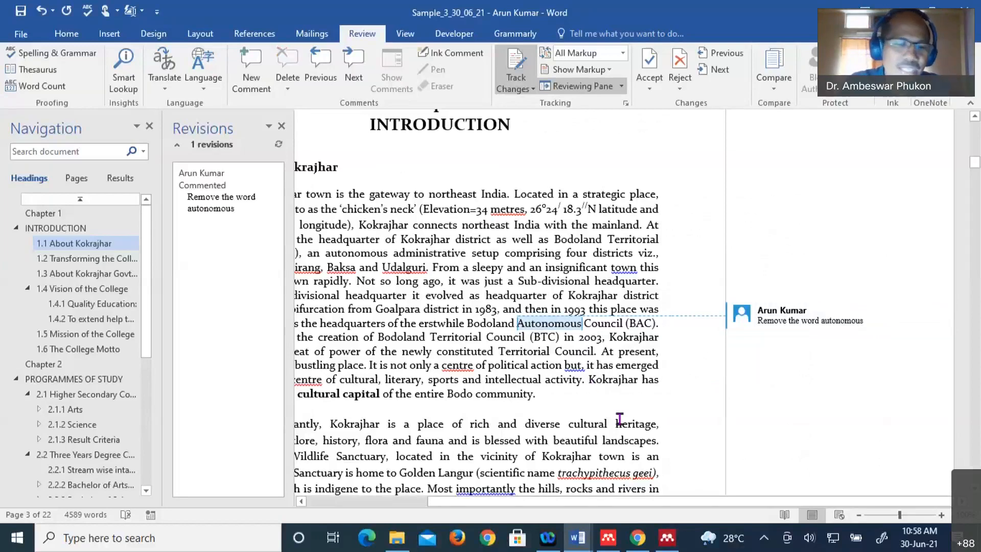
- Insert the tracked sentence 'We re attending today workshop.' before 'Kokrajhar has evolved'
left_click(589, 379)
type("We re ")
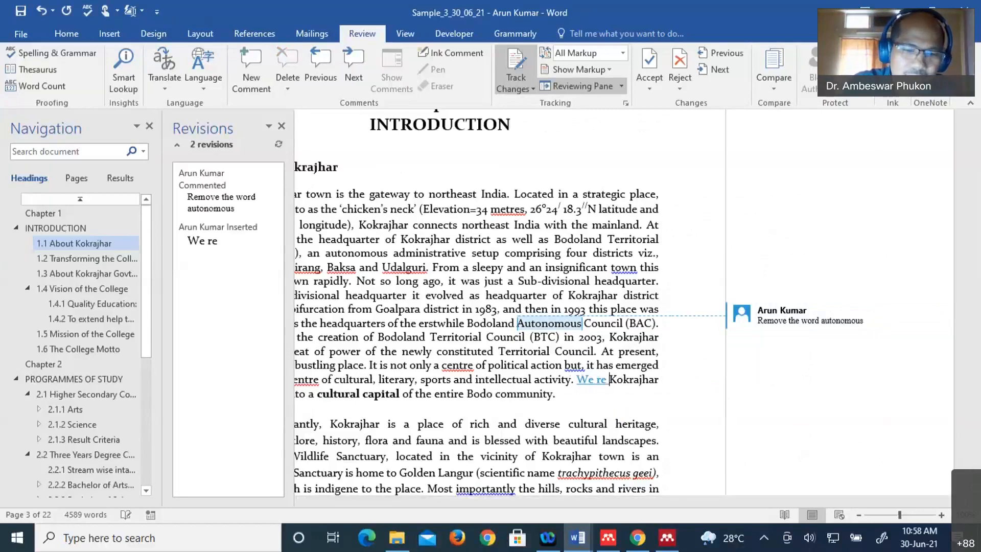
type("attending today ")
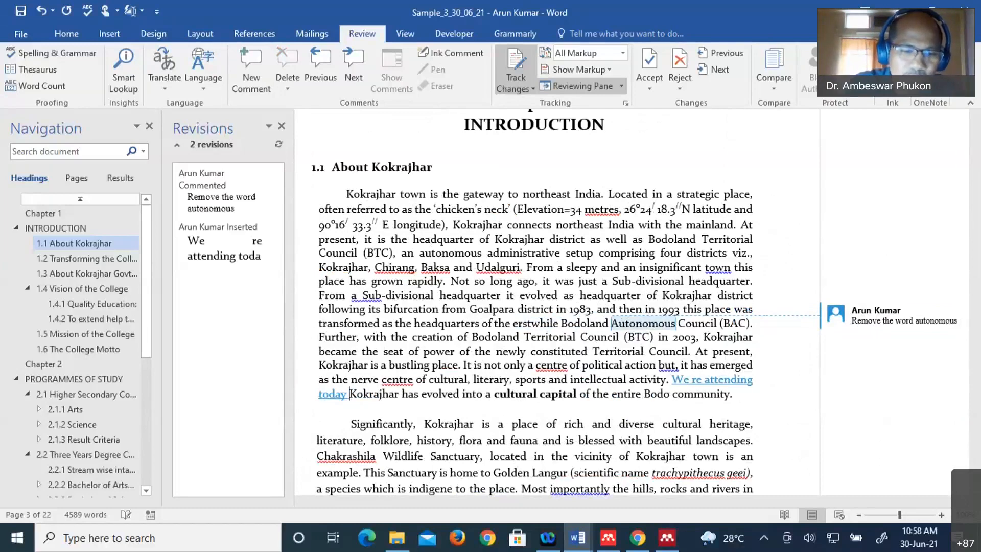
type("workshh")
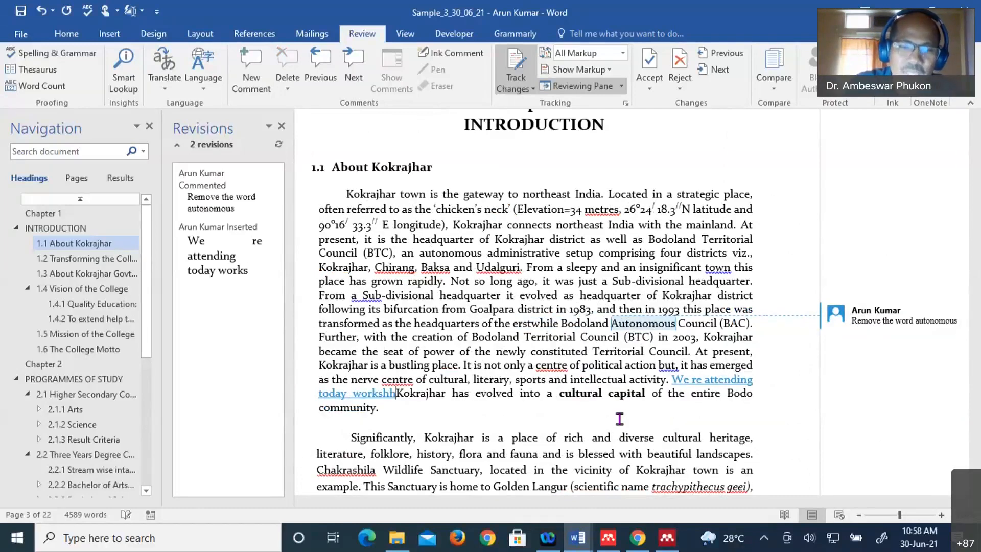
type("op")
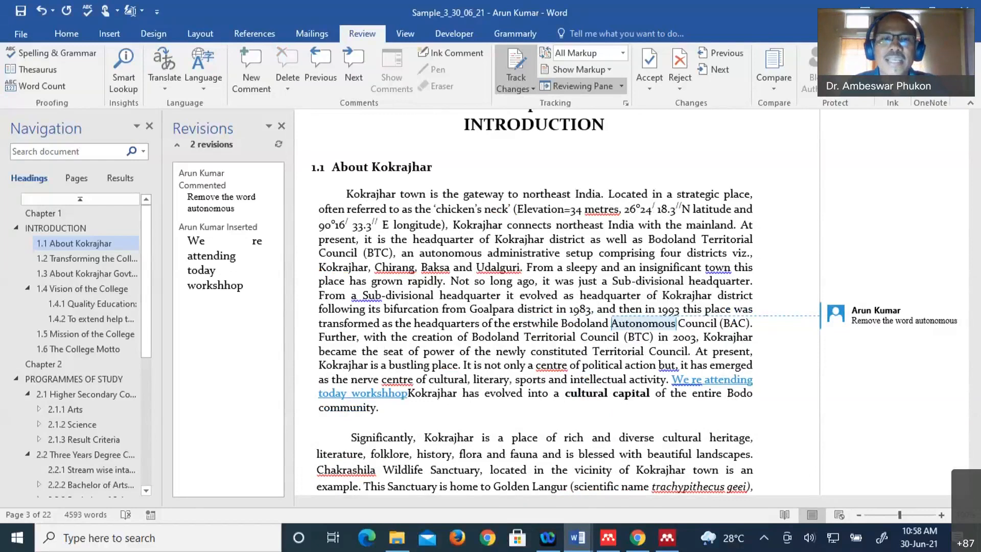
left_click(403, 398)
type(".")
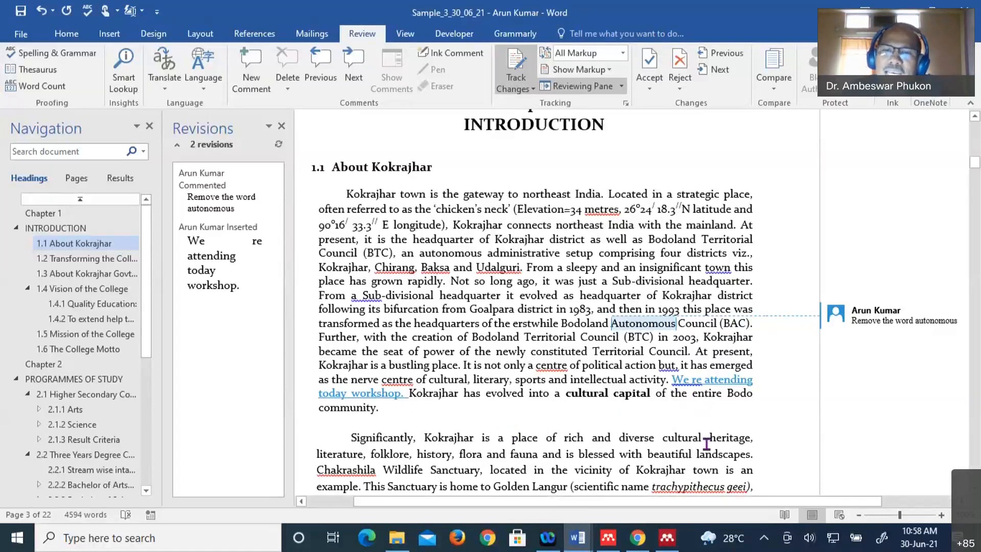
- Make 'Kokrajhar town' bold as a tracked change
scroll(707, 444, "down", 1)
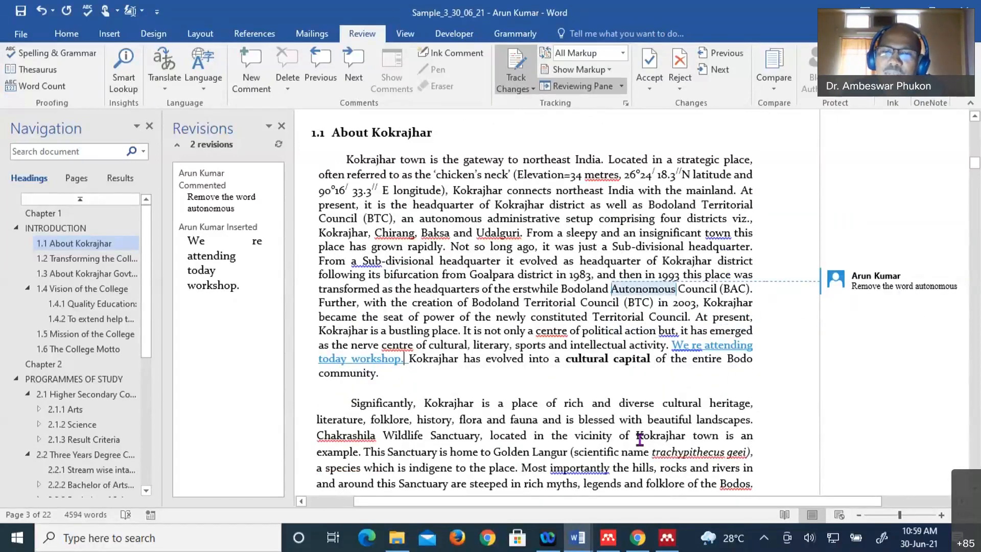
double_click(657, 438)
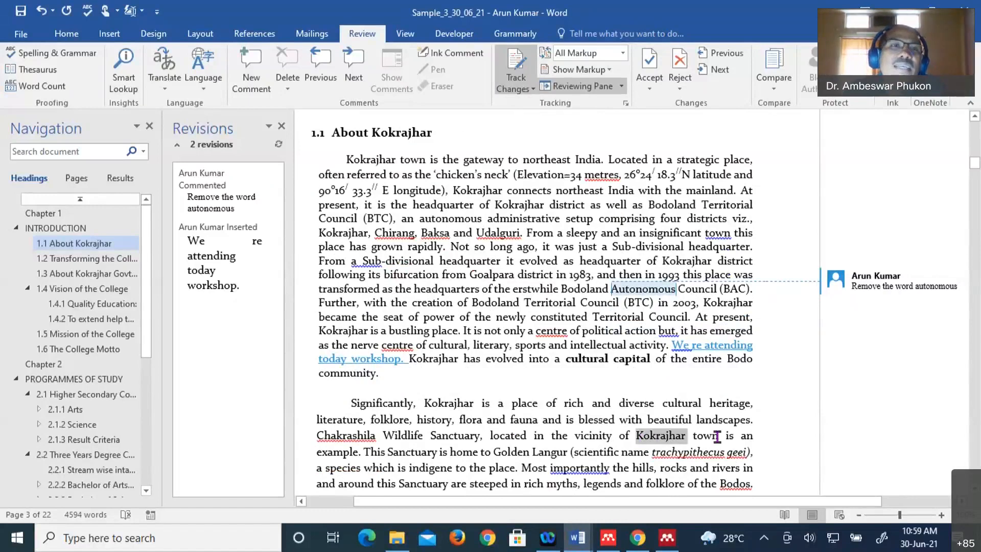
left_click(718, 437, "shift")
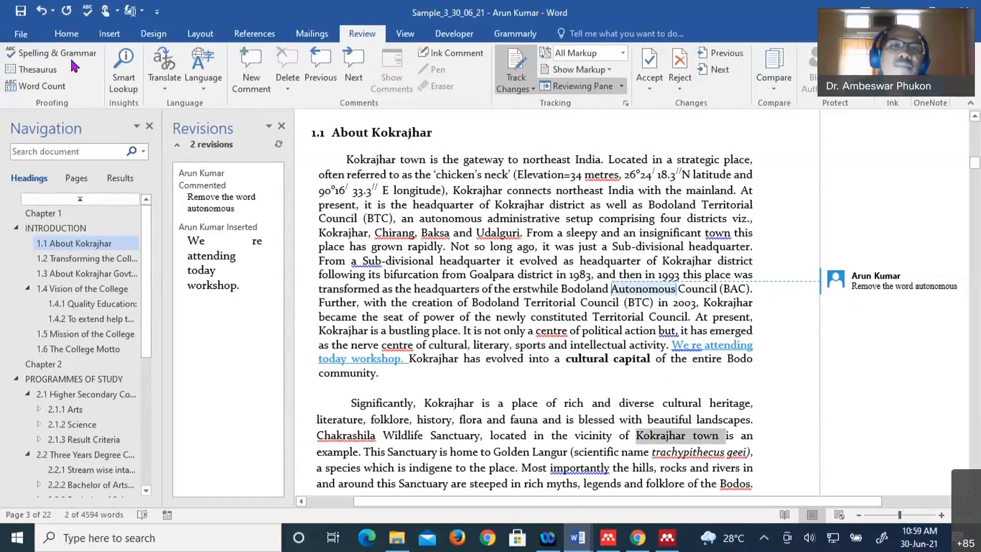
left_click(67, 34)
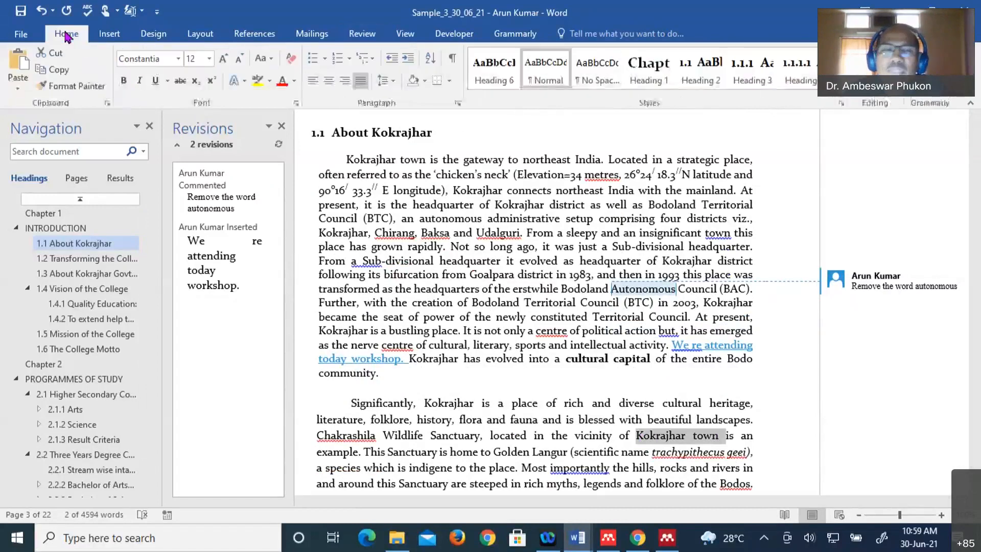
left_click(124, 80)
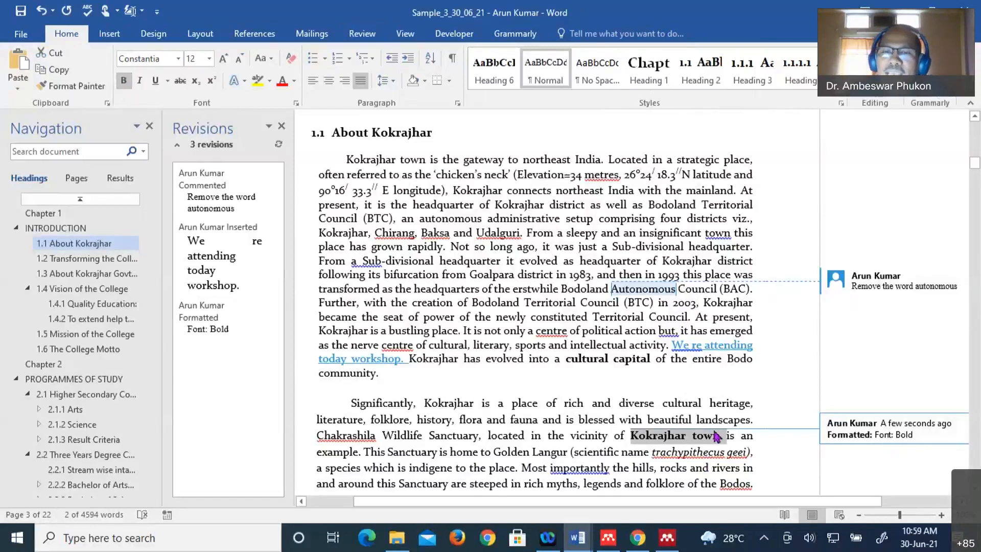
- Underline 'of the College as a full-fledged' as a tracked change
scroll(628, 459, "down", 3)
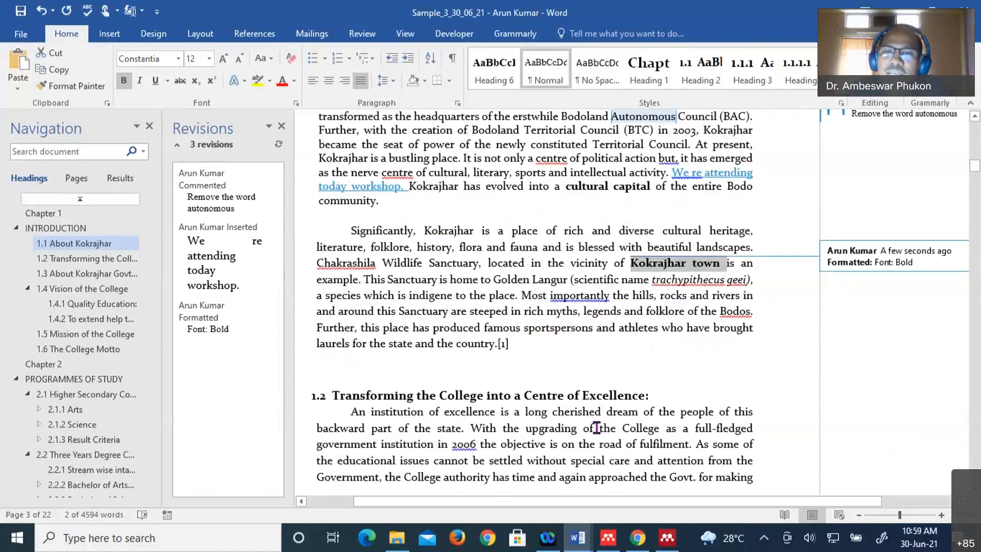
left_click_drag(597, 428, 752, 429)
left_click(156, 85)
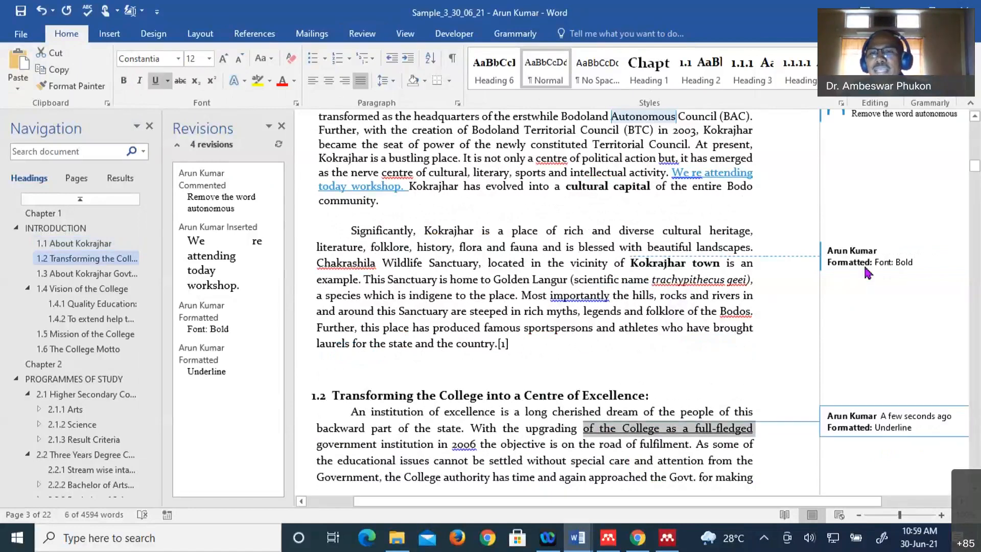
scroll(775, 482, "up", 3)
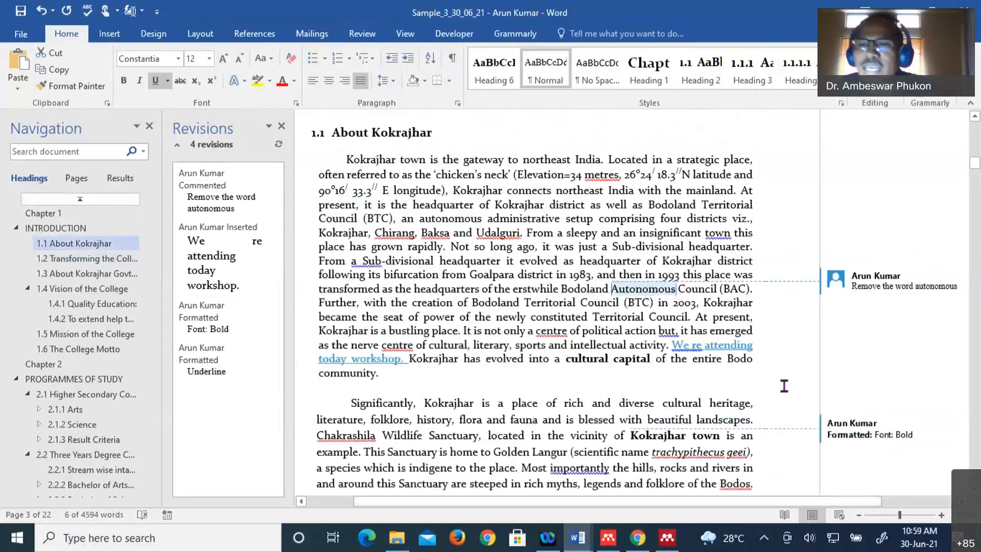
scroll(784, 385, "up", 6)
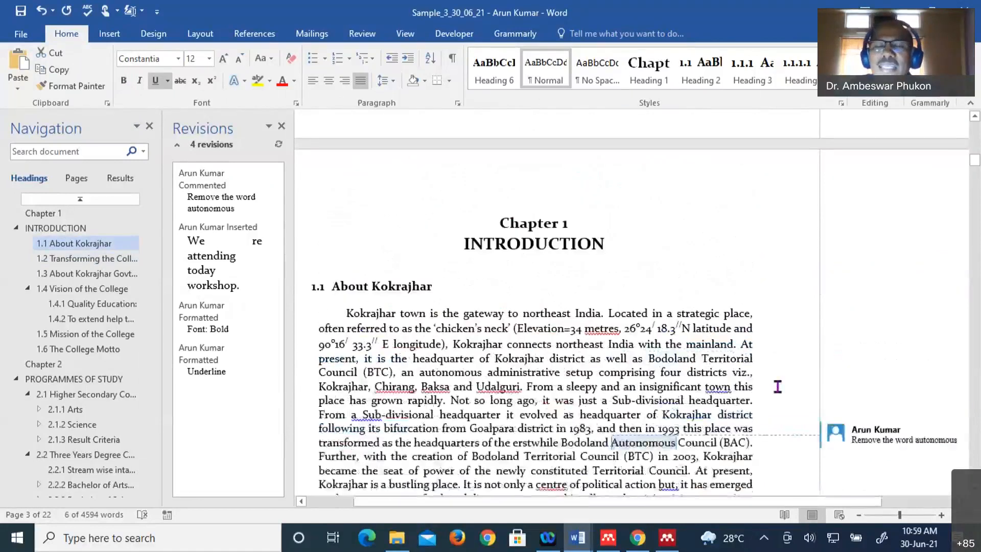
scroll(771, 394, "down", 3)
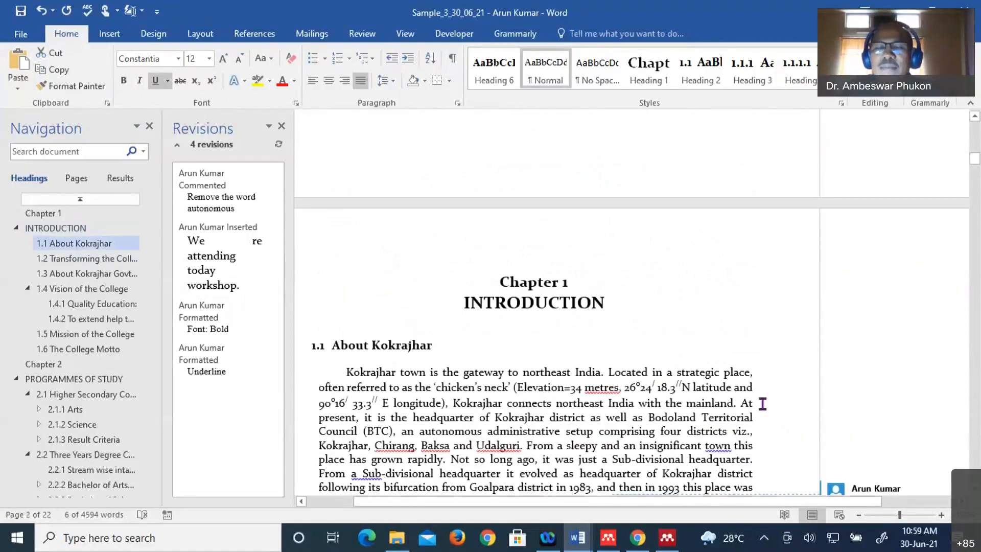
scroll(762, 403, "down", 2)
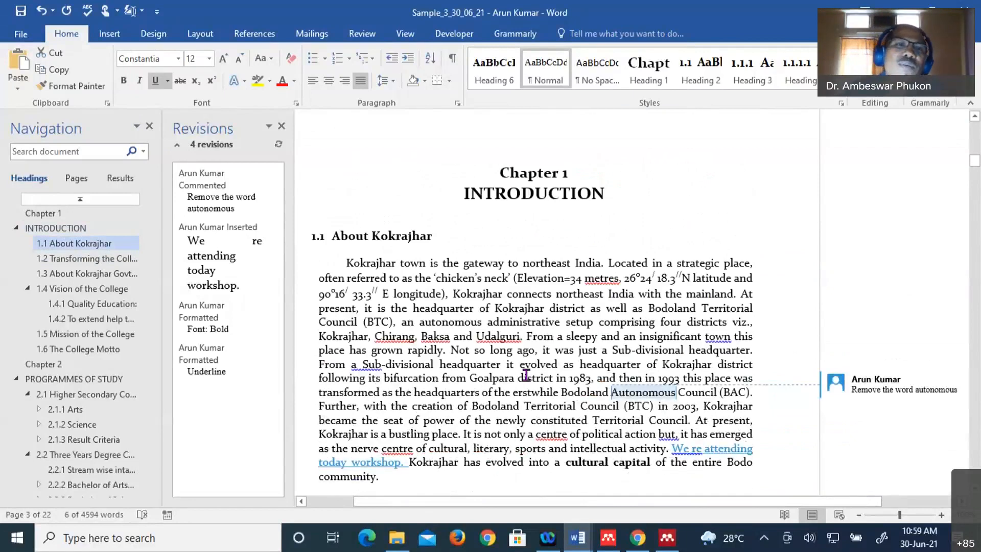
scroll(526, 376, "up", 3)
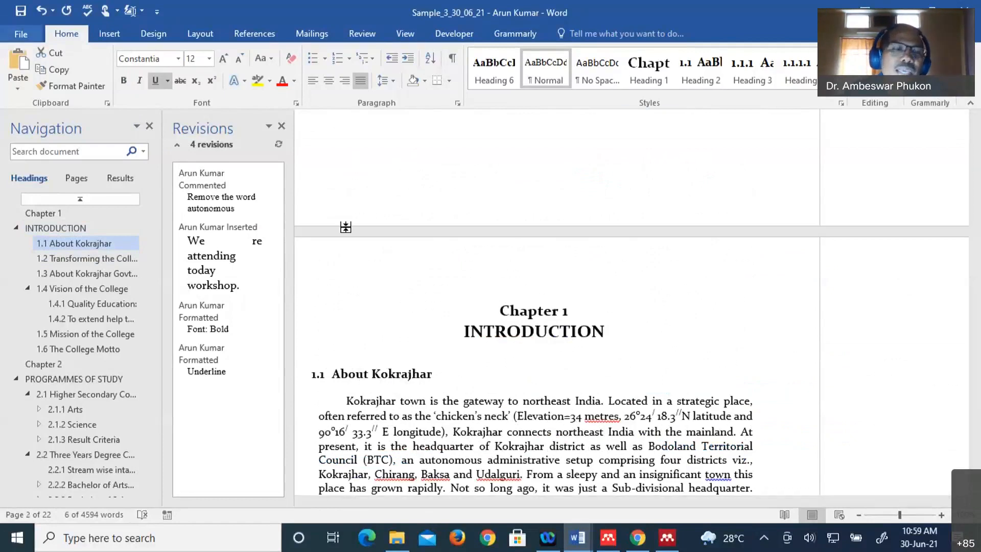
- Go to the File tab's Info page for this document
scroll(500, 267, "down", 1)
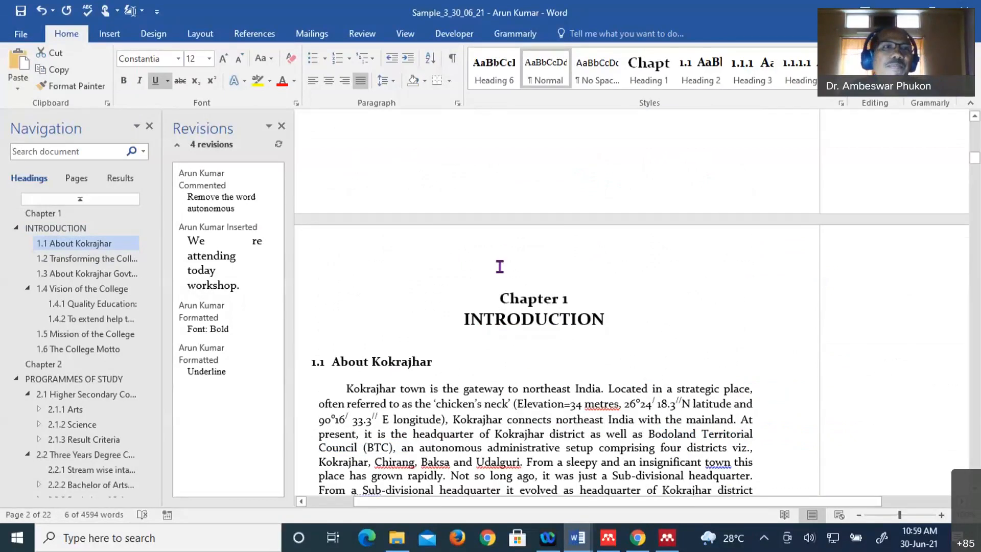
scroll(500, 267, "down", 1)
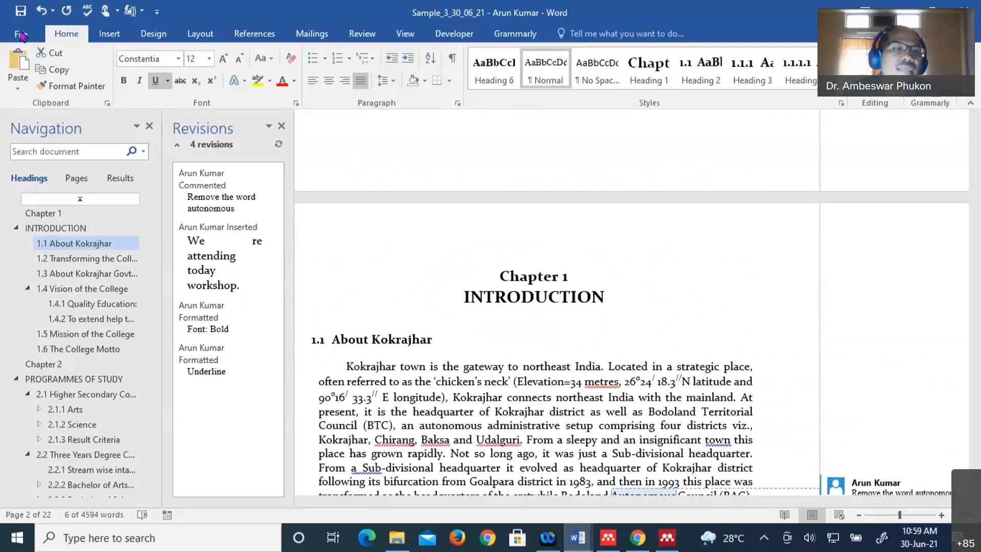
left_click(22, 35)
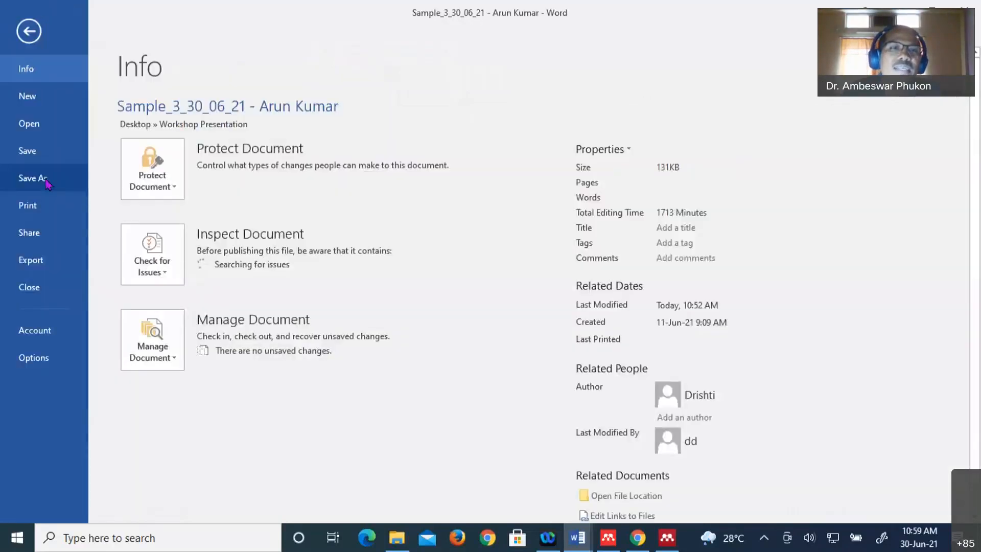
- Save a copy named 'Revised by AK' in the Desktop's Workshop Presentation folder
left_click(45, 180)
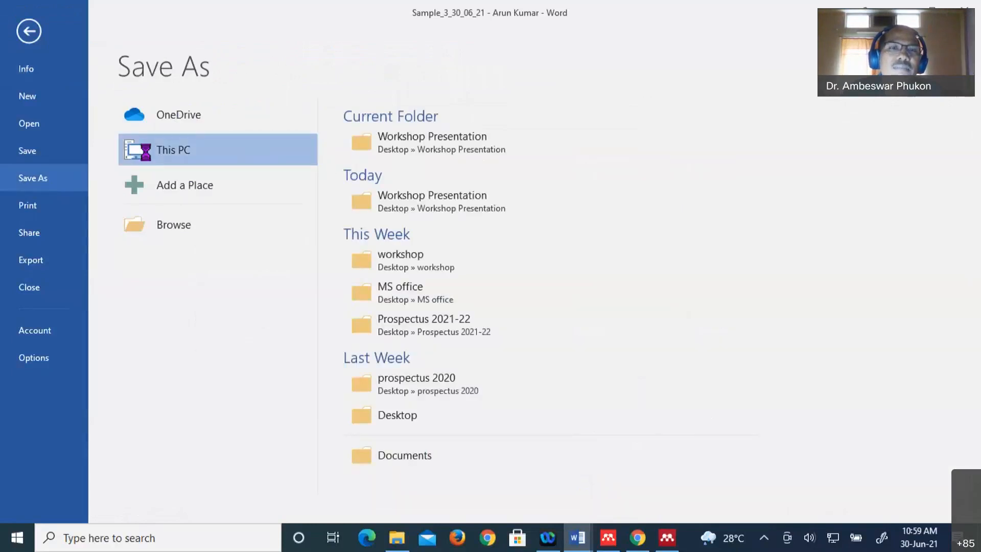
double_click(146, 154)
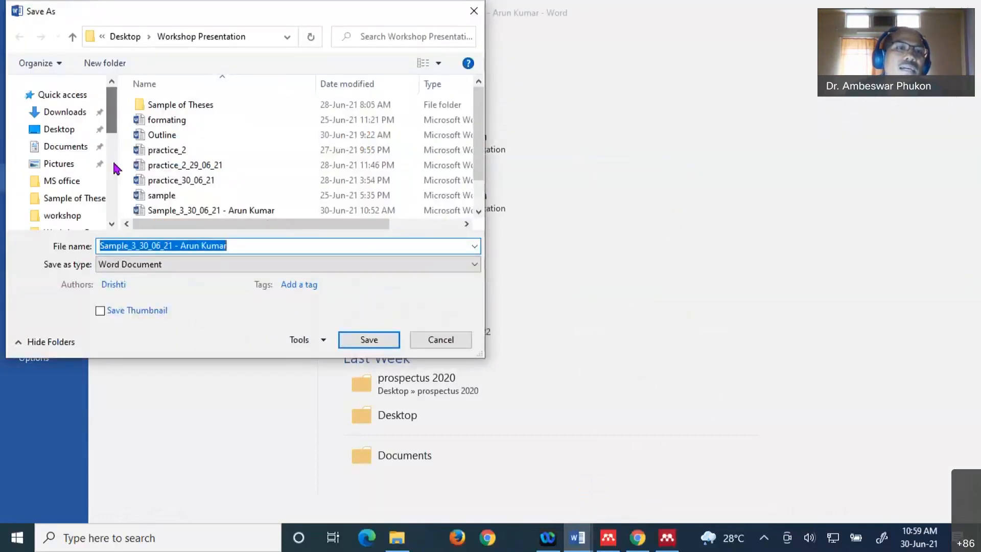
left_click(70, 130)
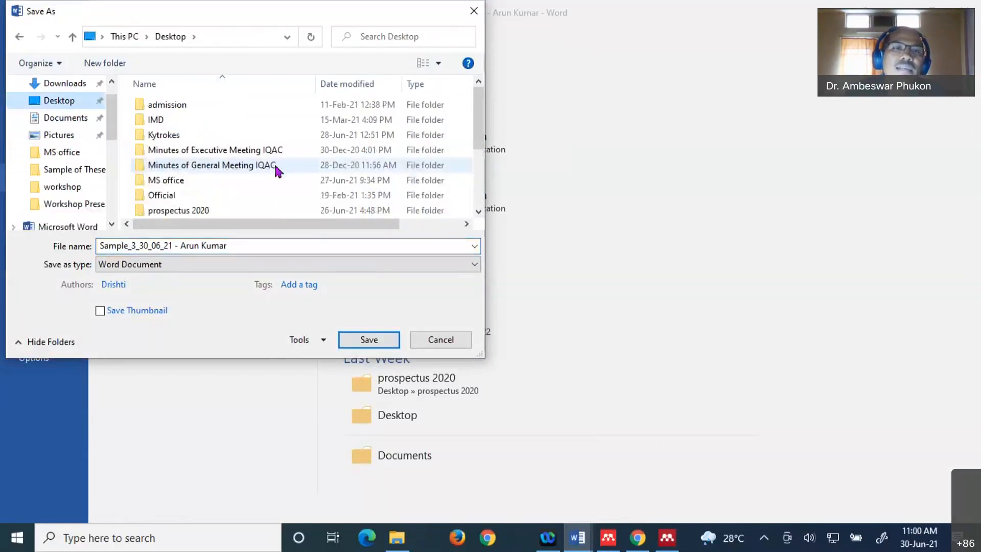
scroll(339, 156, "down", 3)
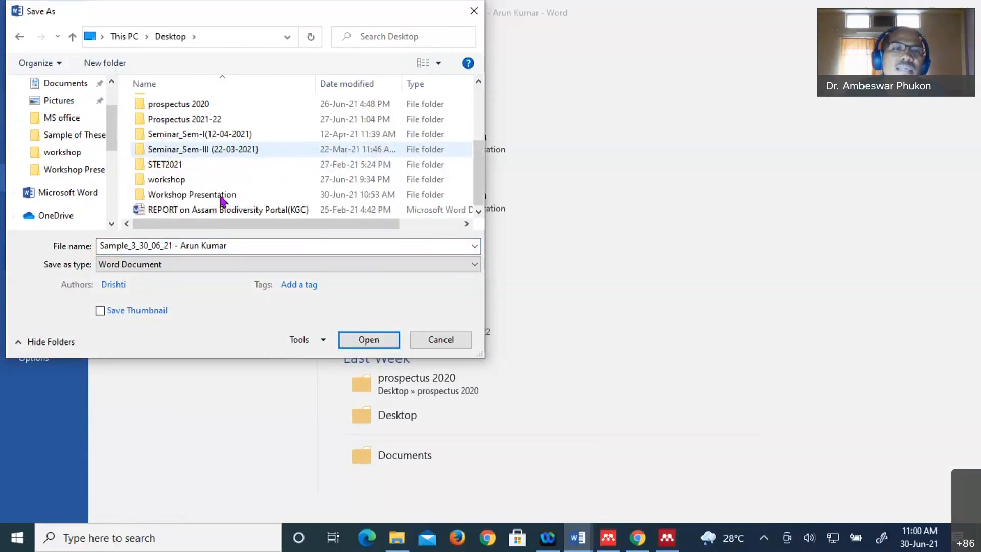
left_click(215, 195)
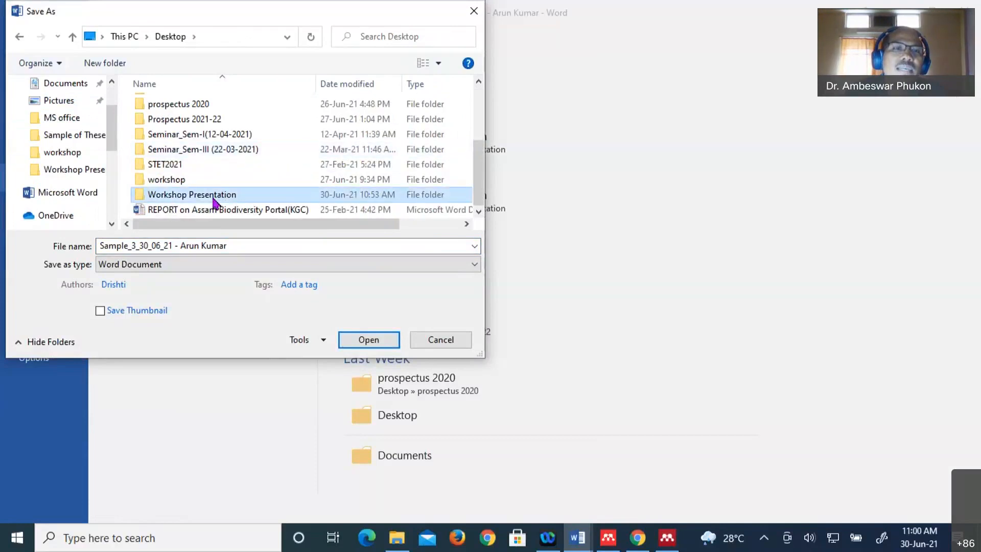
double_click(215, 198)
left_click(214, 199)
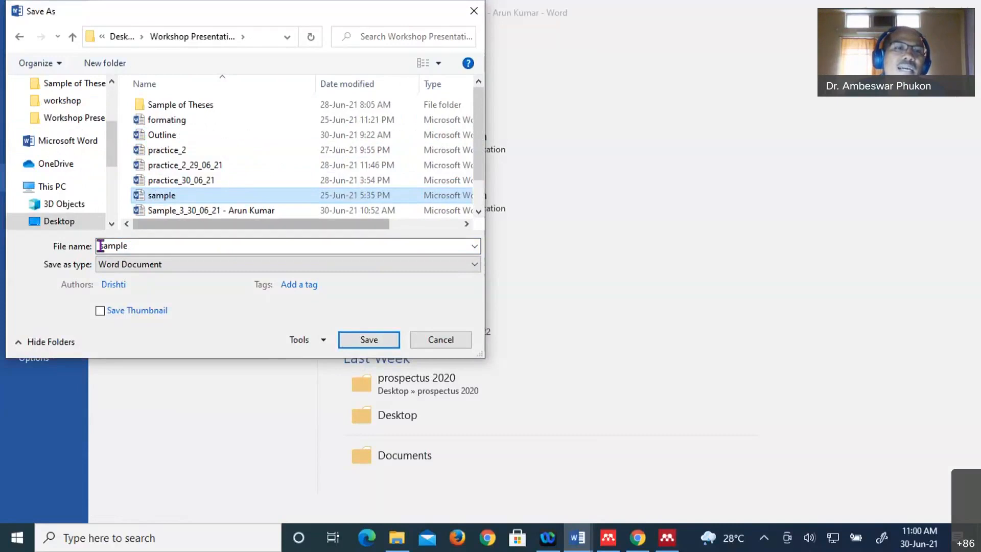
left_click_drag(100, 246, 147, 245)
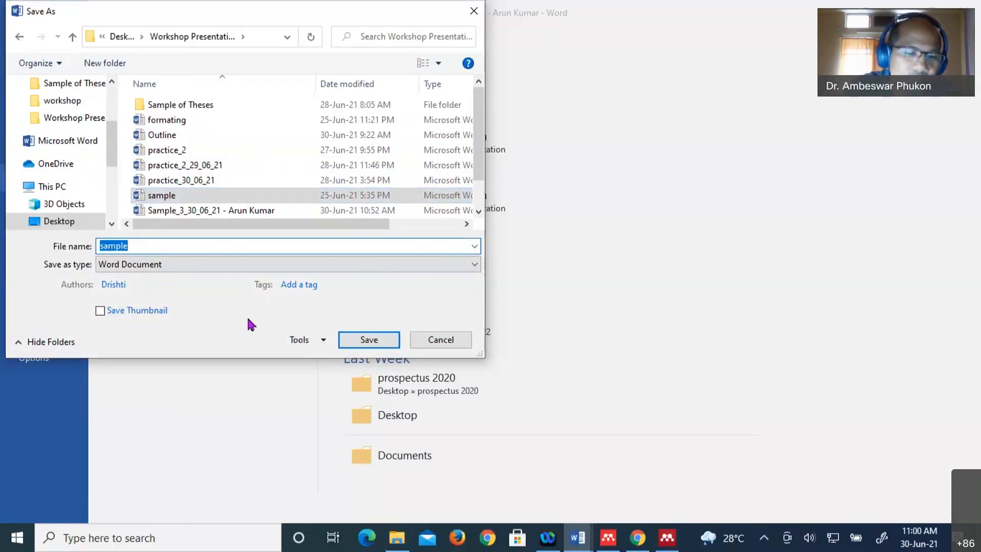
type("Revise")
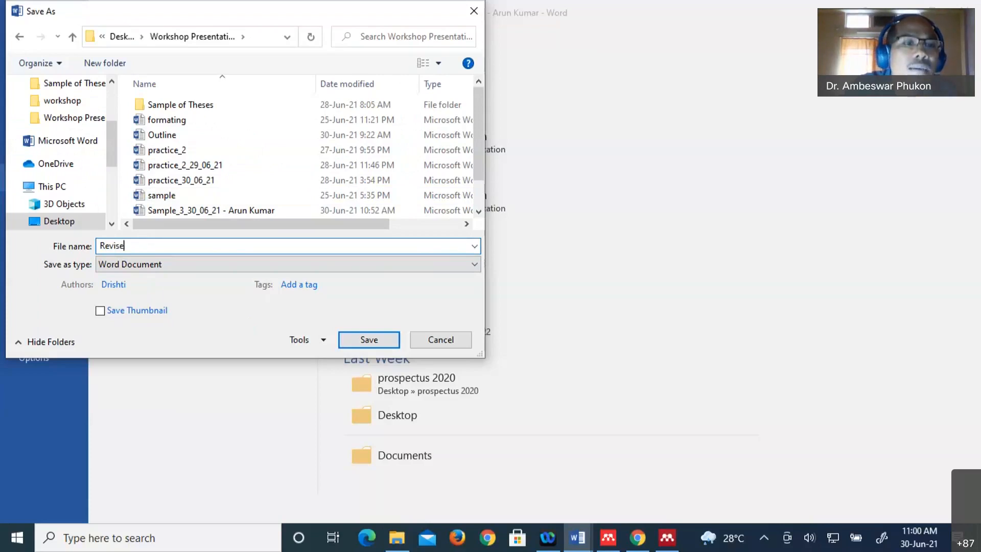
type("d by A")
type("K")
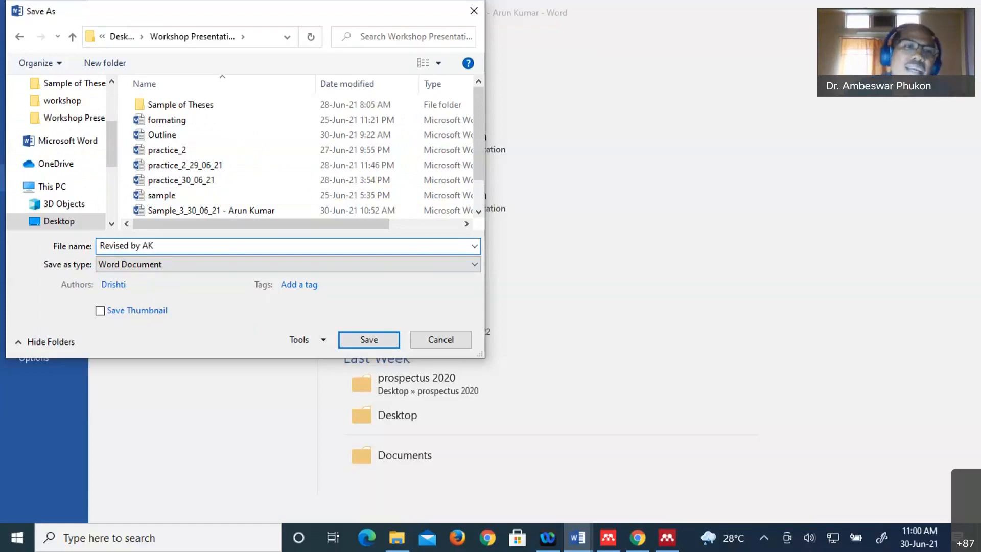
left_click(367, 340)
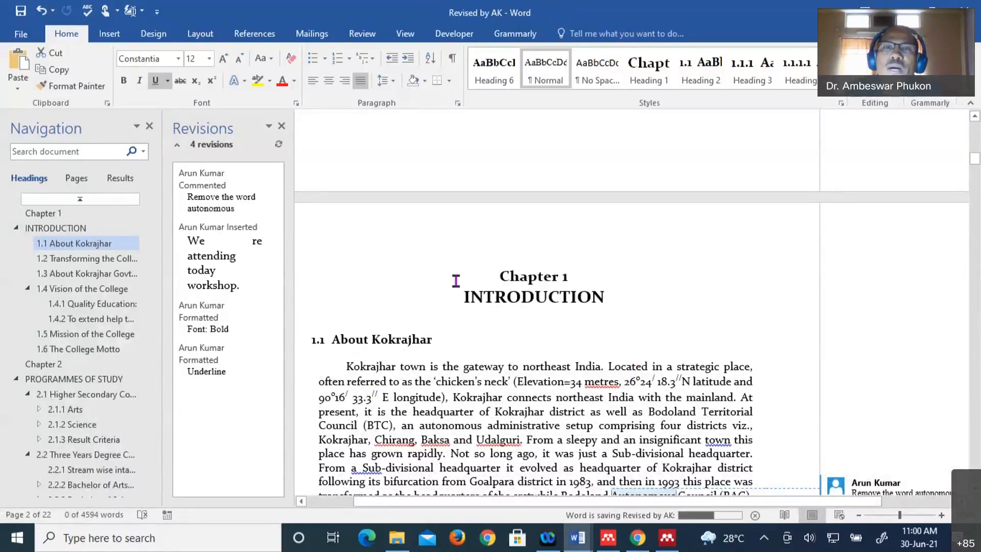
- Return to editing the 'Revised by AK' document, staying in this window
left_click(543, 395)
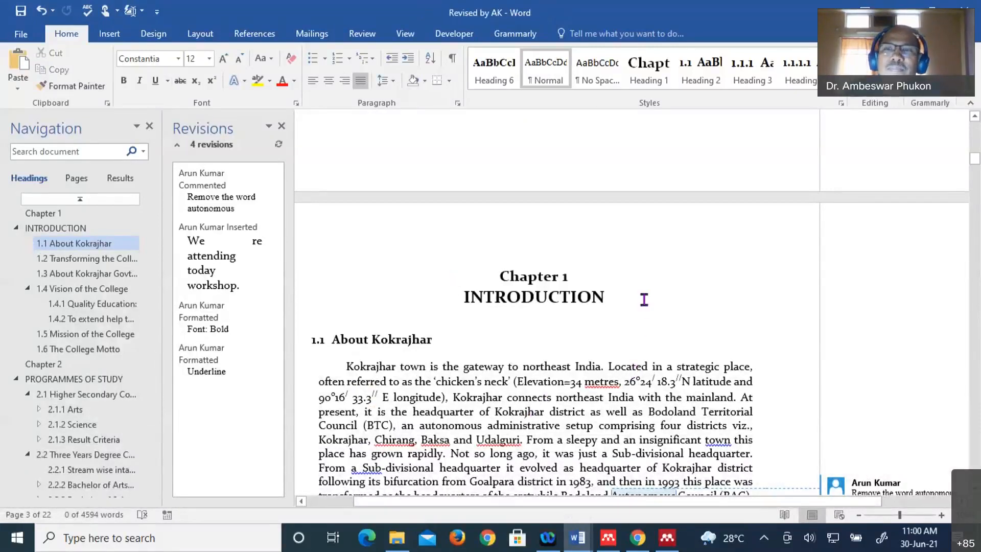
scroll(603, 322, "up", 3)
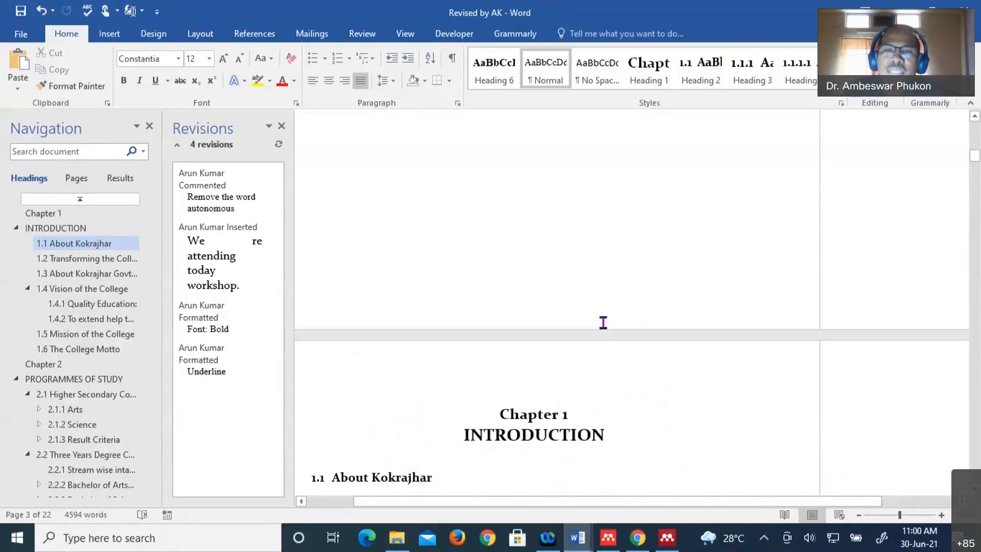
scroll(603, 322, "down", 4)
scroll(603, 322, "up", 3)
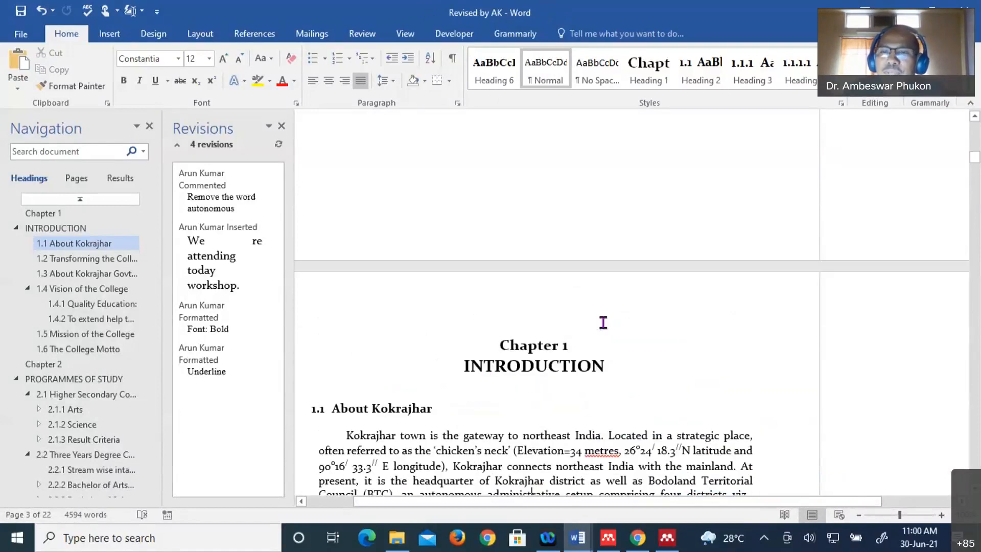
scroll(603, 322, "down", 3)
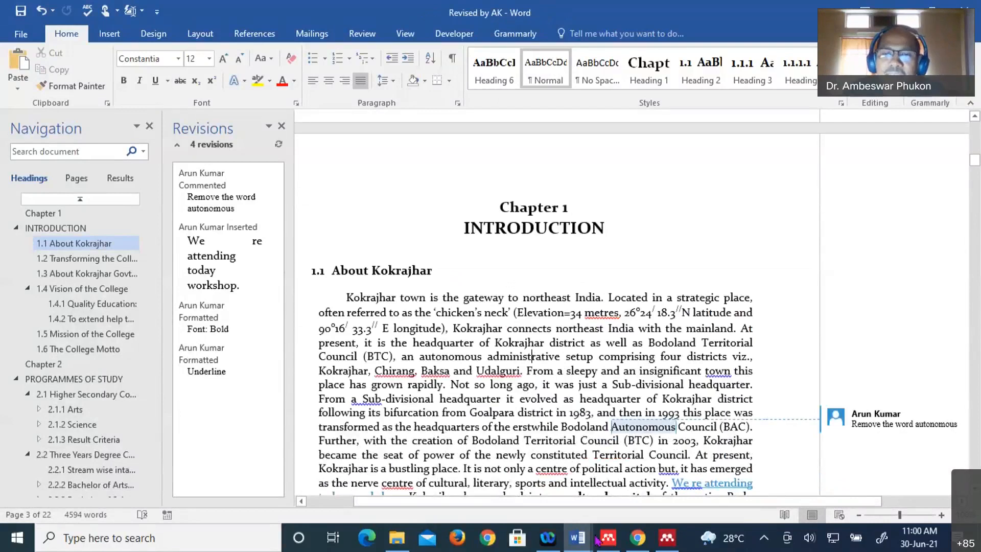
mouse_move(579, 539)
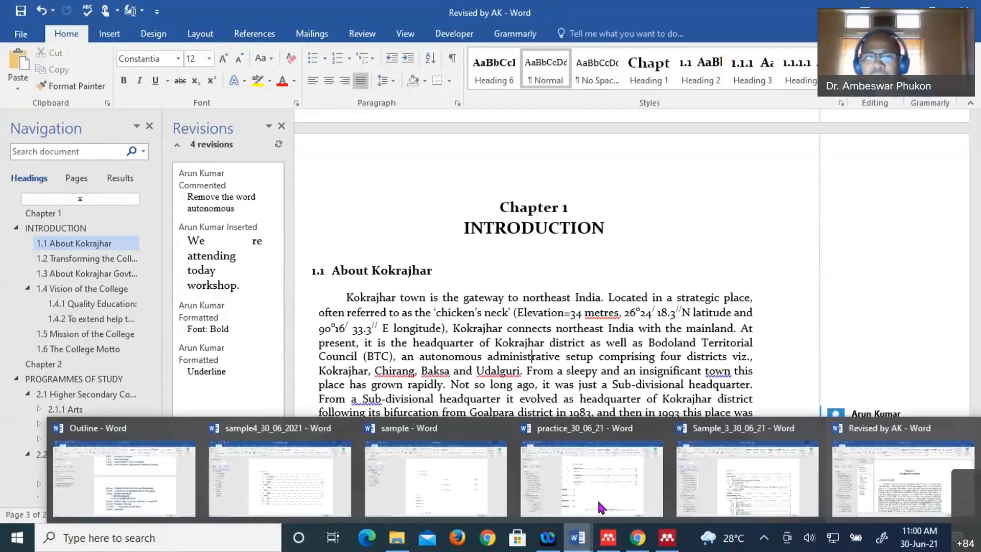
left_click(578, 543)
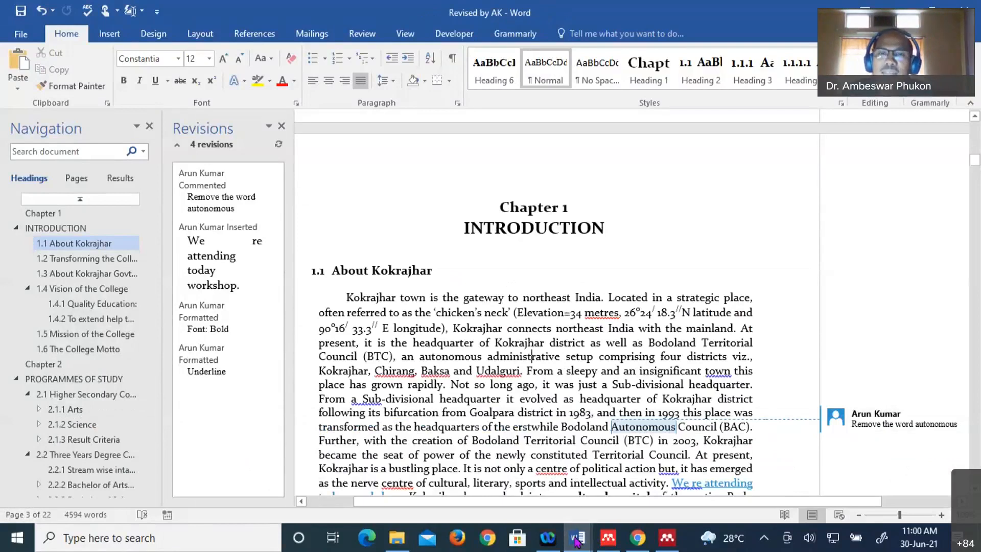
- Go to the Chapter 1 About Kokrajhar paragraph and bring up the Review tab
scroll(585, 351, "up", 5)
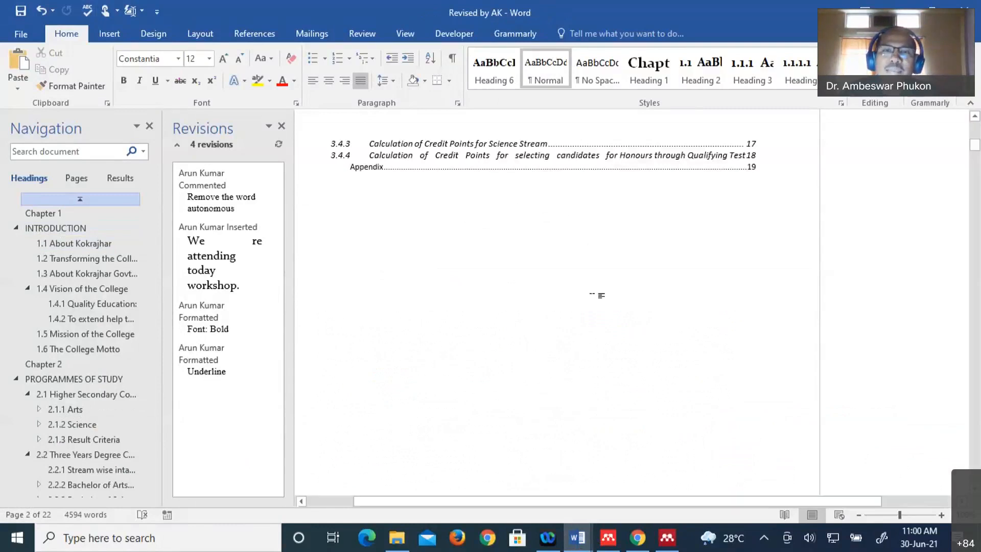
scroll(592, 295, "down", 12)
scroll(527, 376, "down", 2)
left_click(528, 377)
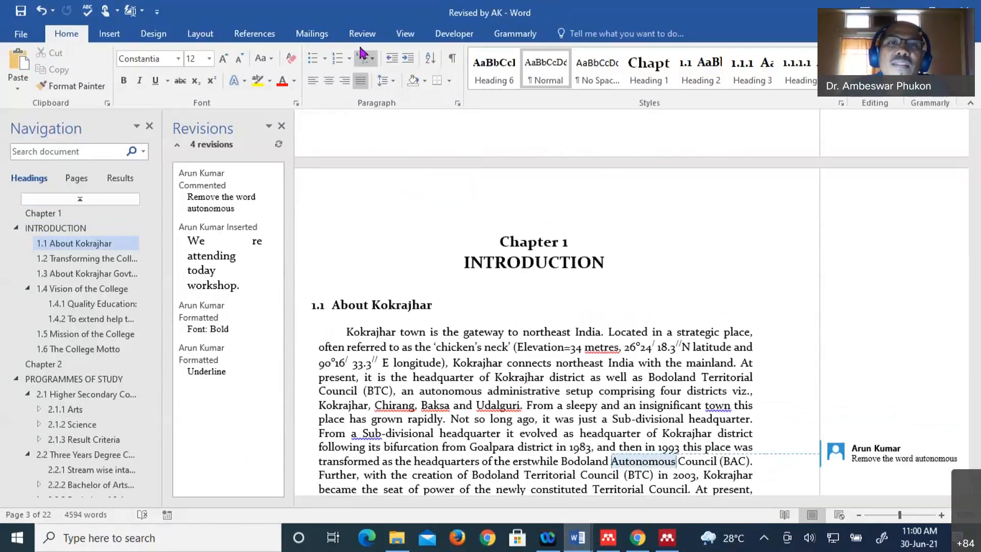
left_click(593, 434)
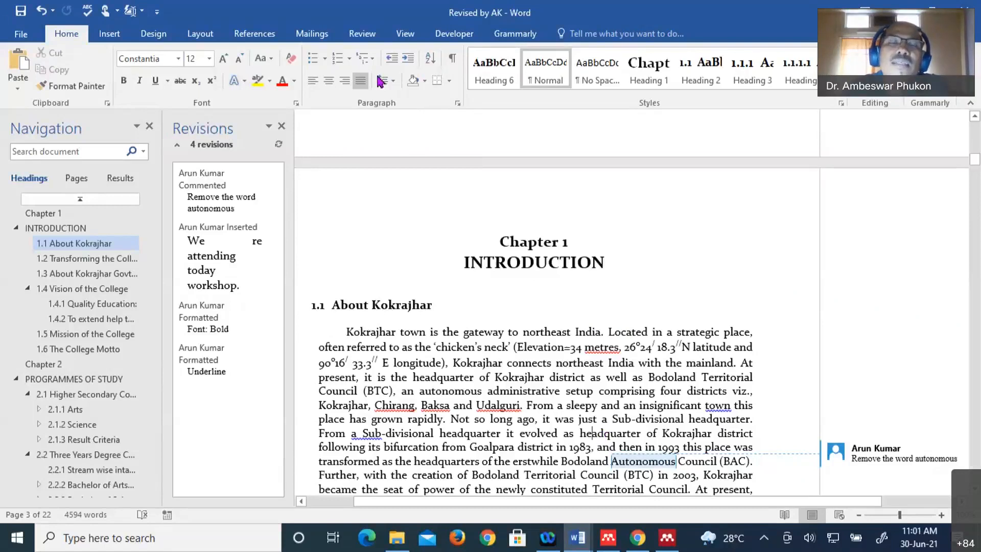
left_click(363, 35)
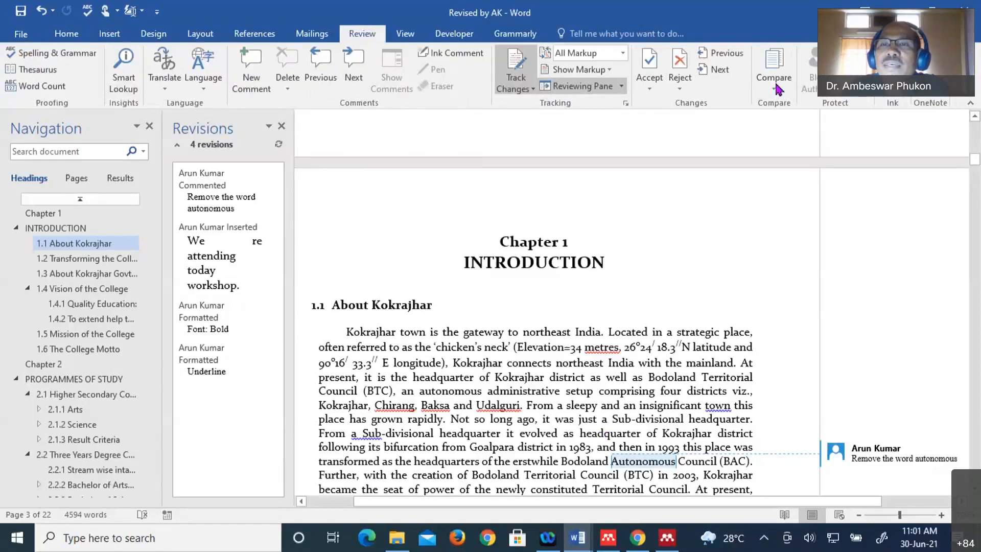
- Choose Combine from the Review tab's Compare menu
left_click(777, 90)
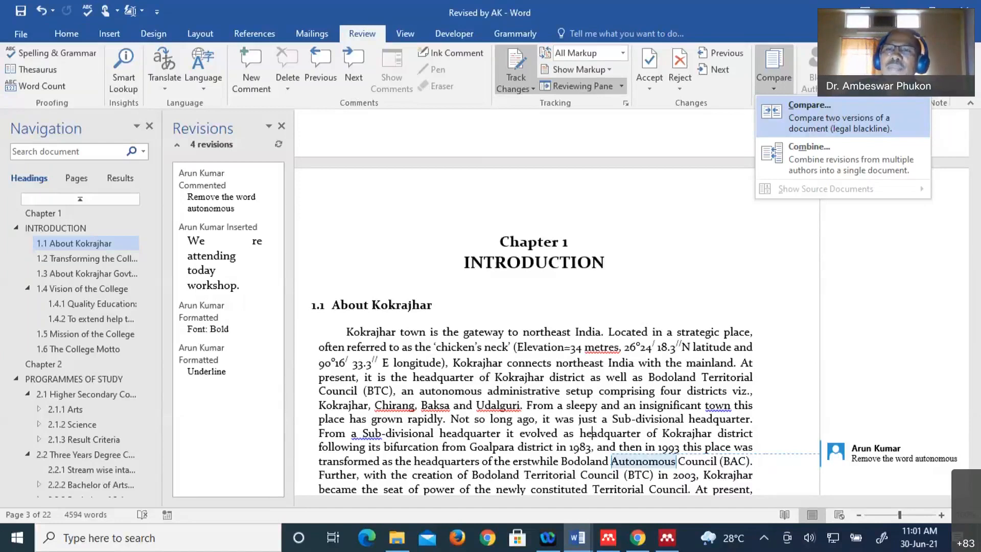
left_click(777, 161)
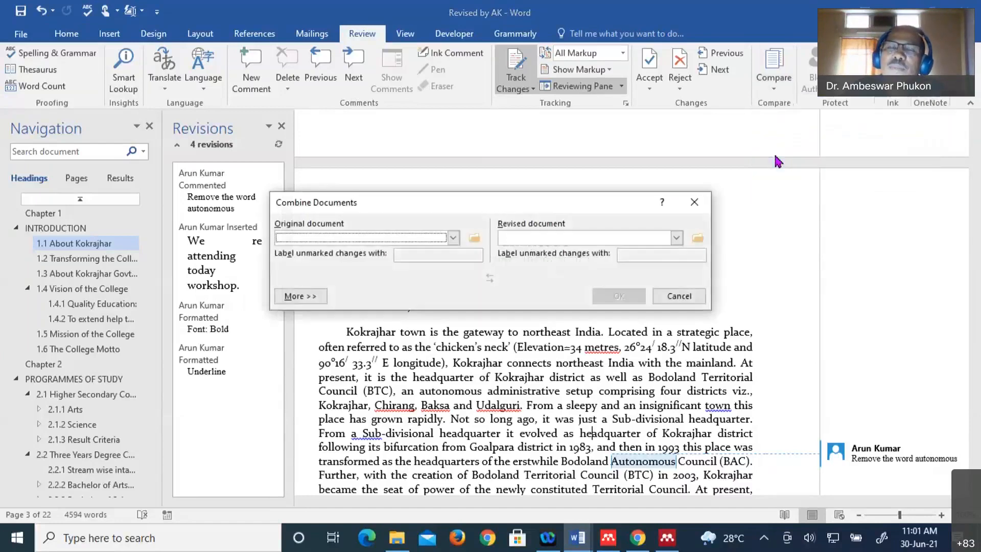
- Pick Sample_3_30_06_21 as the original document in Combine Documents
left_click(451, 238)
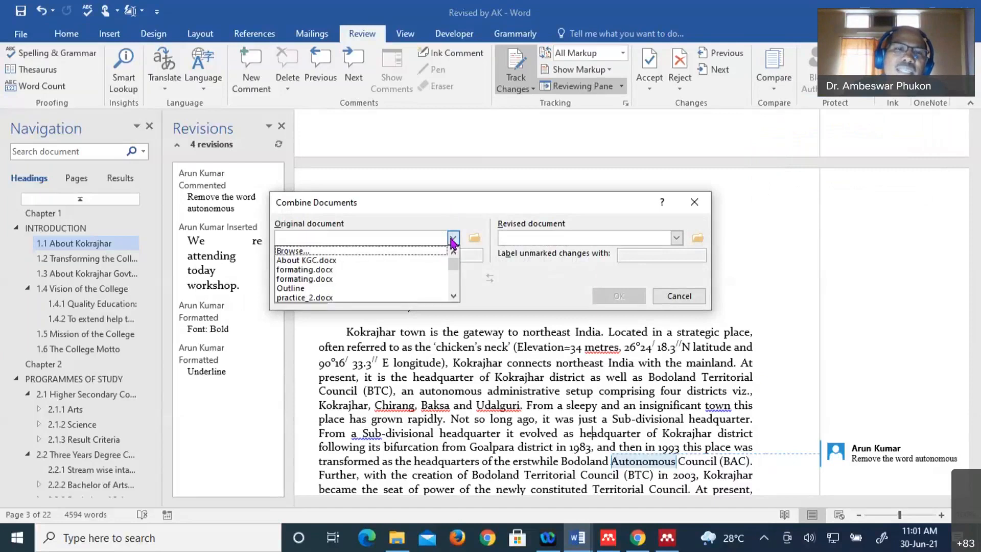
scroll(376, 279, "down", 2)
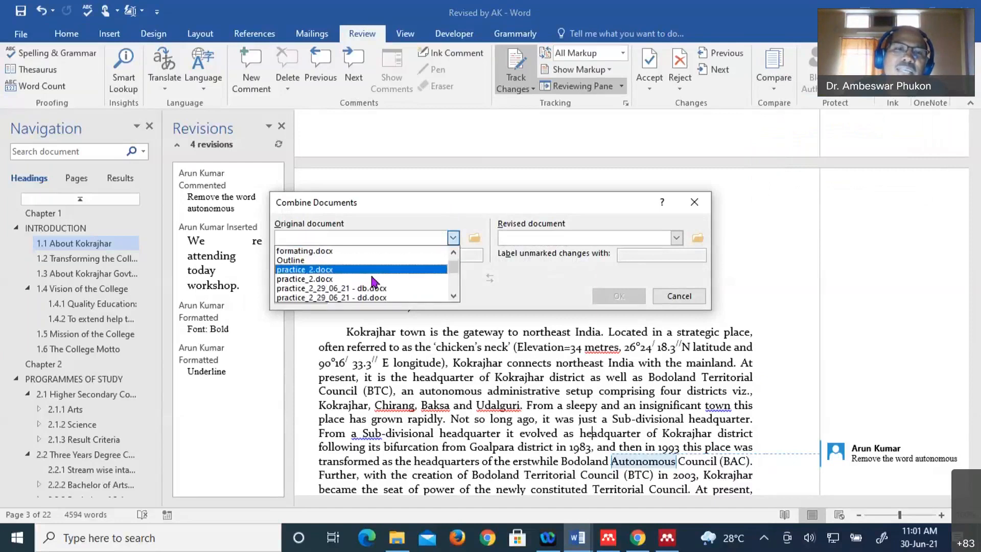
scroll(375, 281, "down", 2)
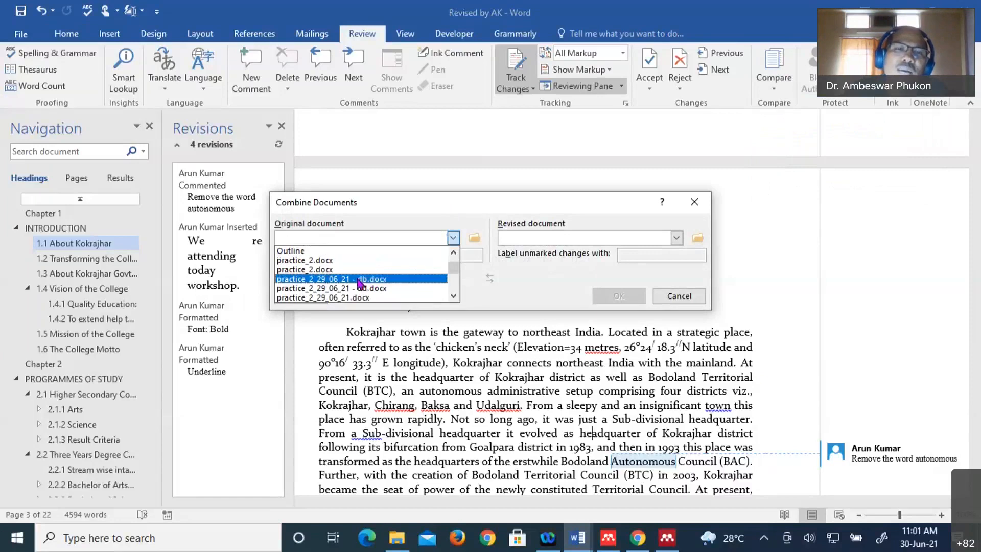
scroll(377, 288, "down", 3)
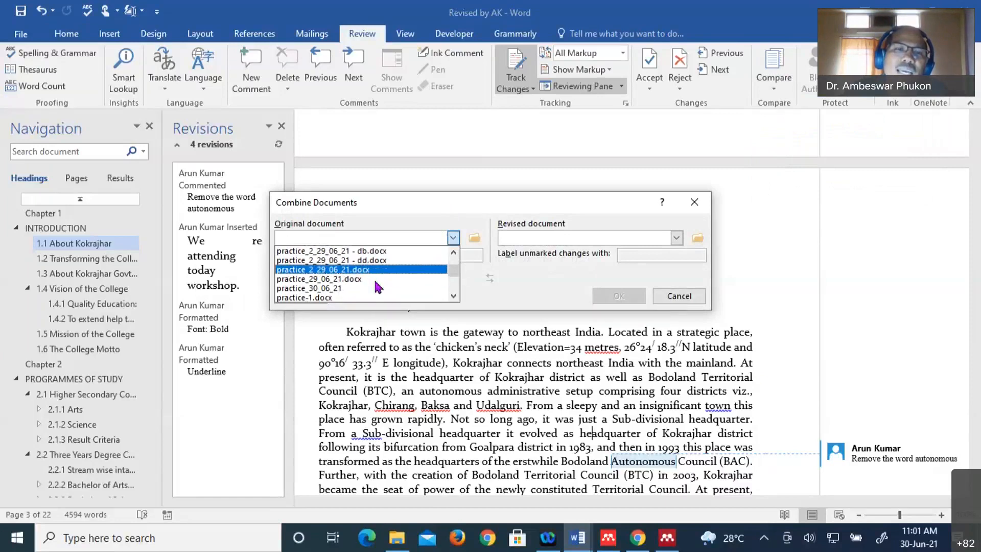
scroll(377, 285, "down", 2)
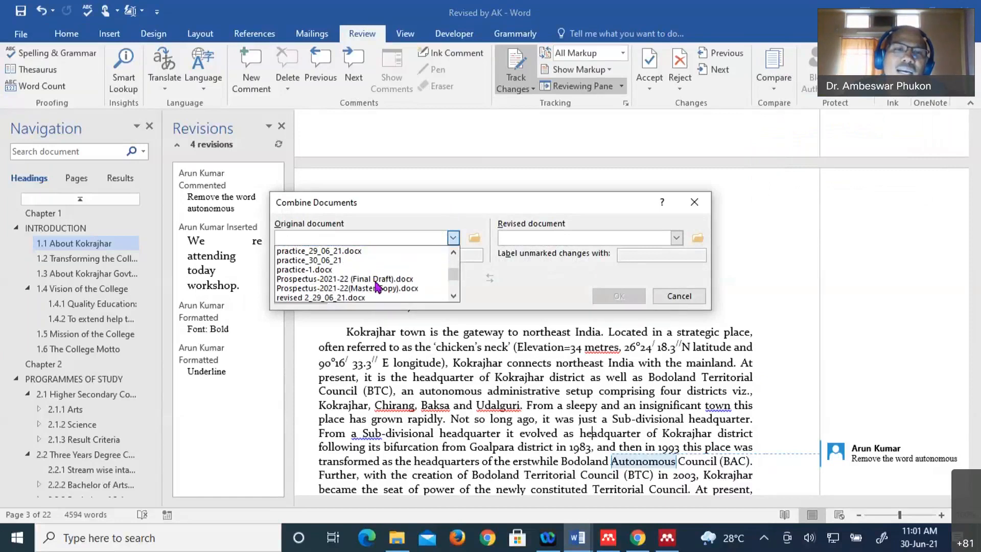
scroll(376, 287, "down", 3)
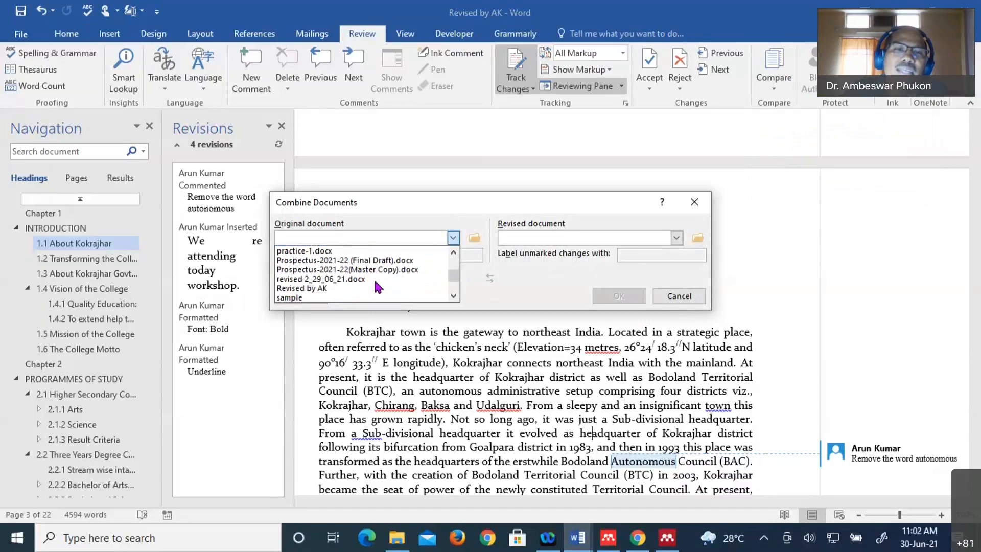
scroll(377, 287, "down", 5)
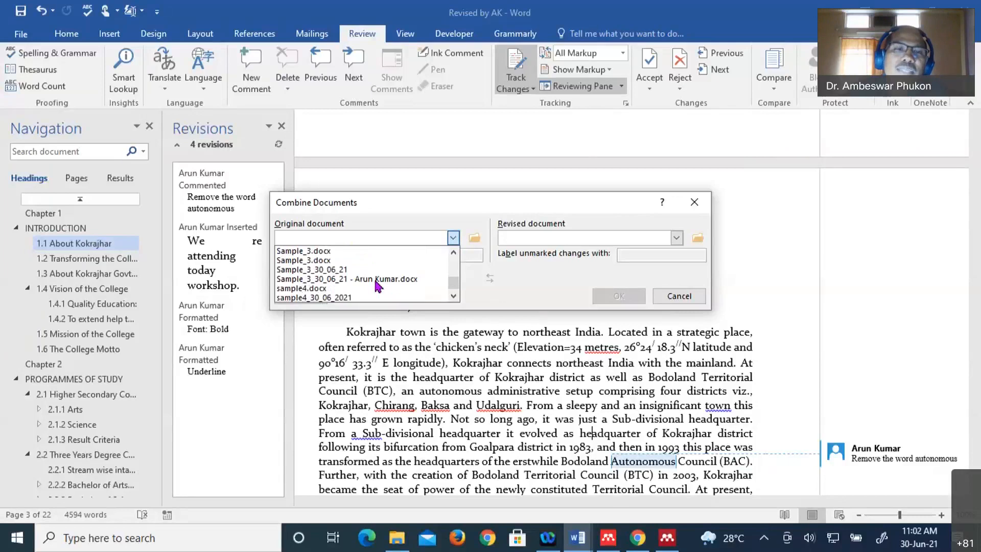
left_click(330, 270)
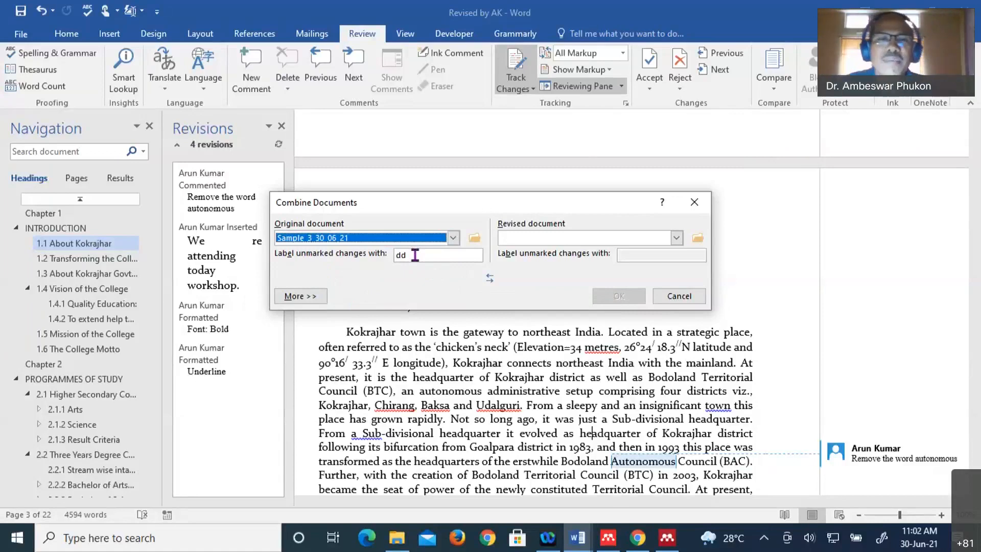
- Pick 'Revised by AK' as the revised document and combine it with Sample_3_30_06_21
left_click(676, 238)
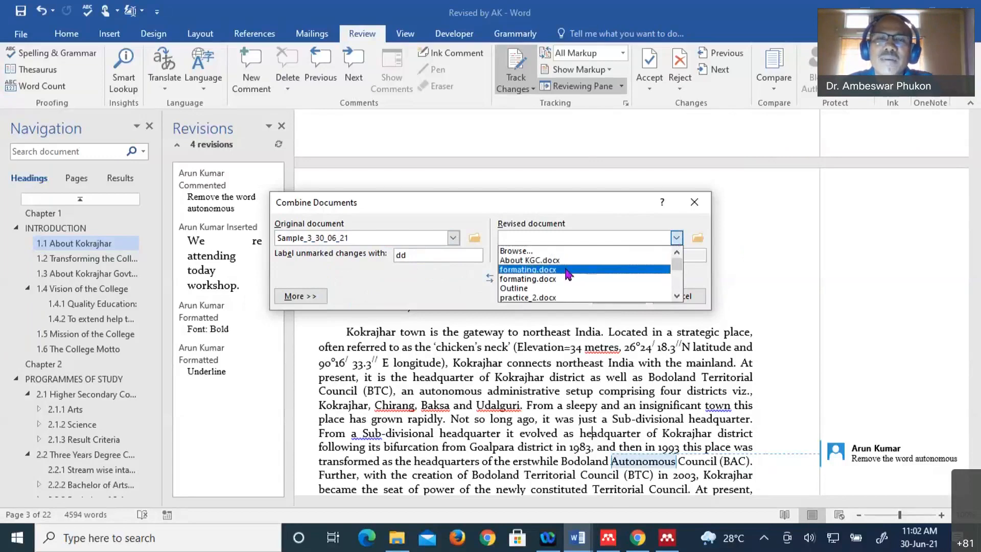
scroll(569, 271, "down", 3)
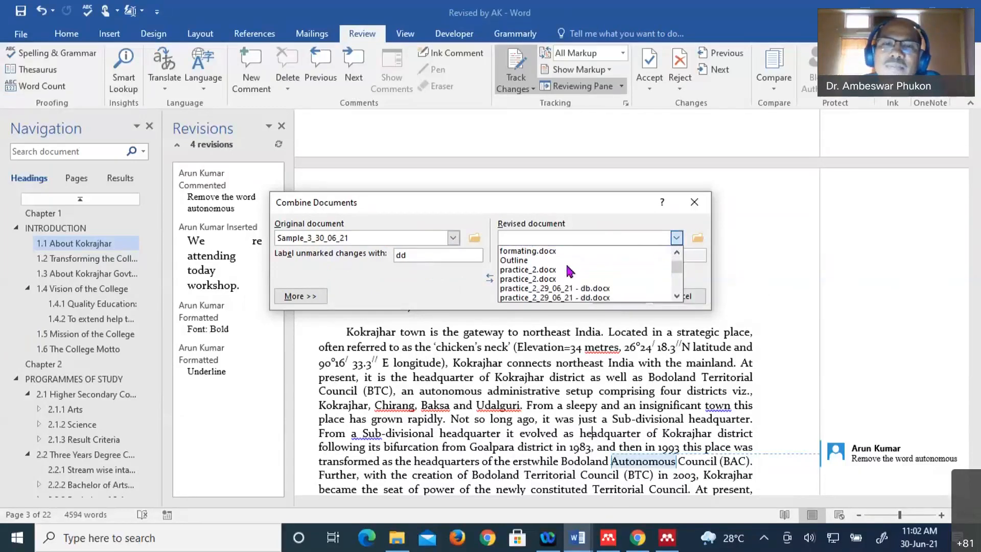
scroll(569, 271, "down", 2)
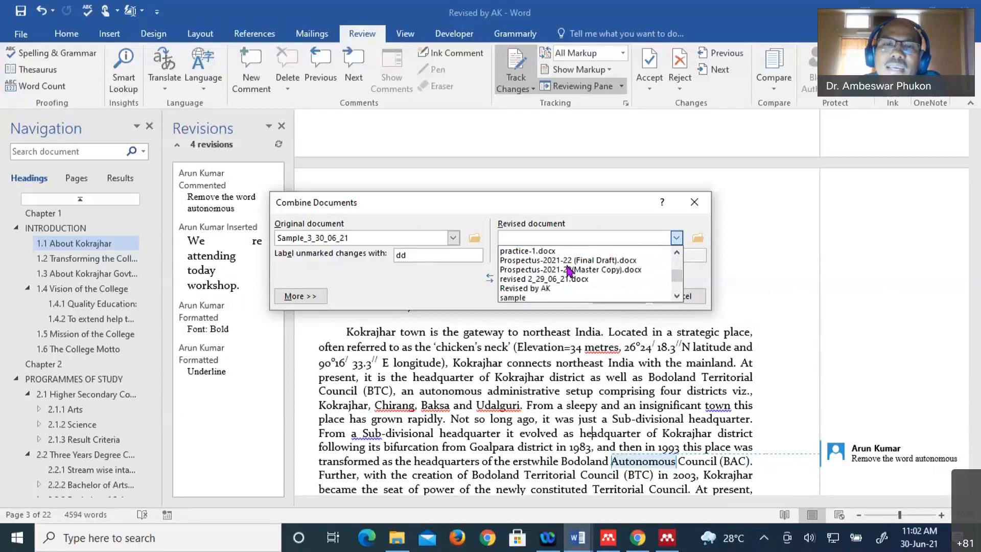
left_click(545, 289)
left_click(619, 297)
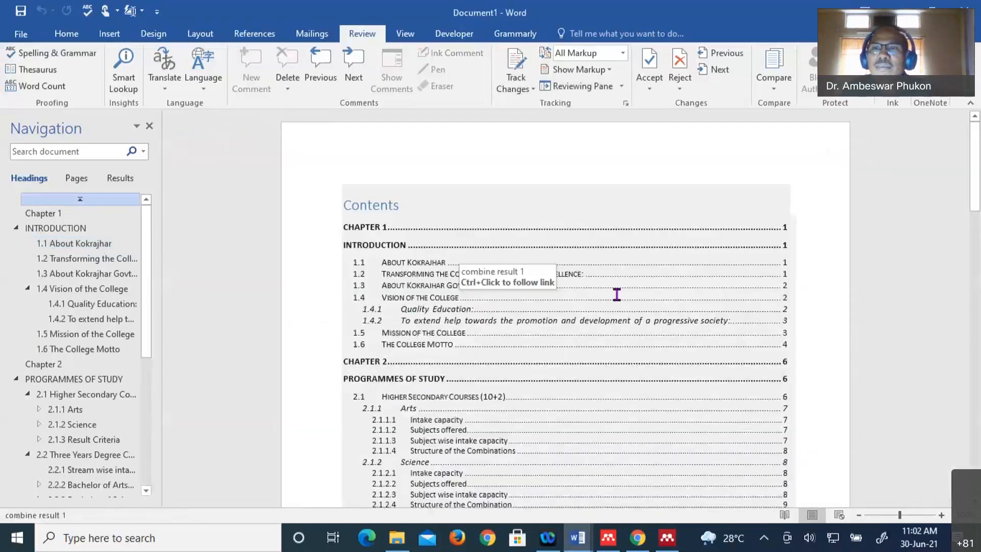
- Scroll through Document1 to review the merged comment, inserted sentence and formatting changes in sections 1.1-1.2
scroll(616, 295, "down", 20)
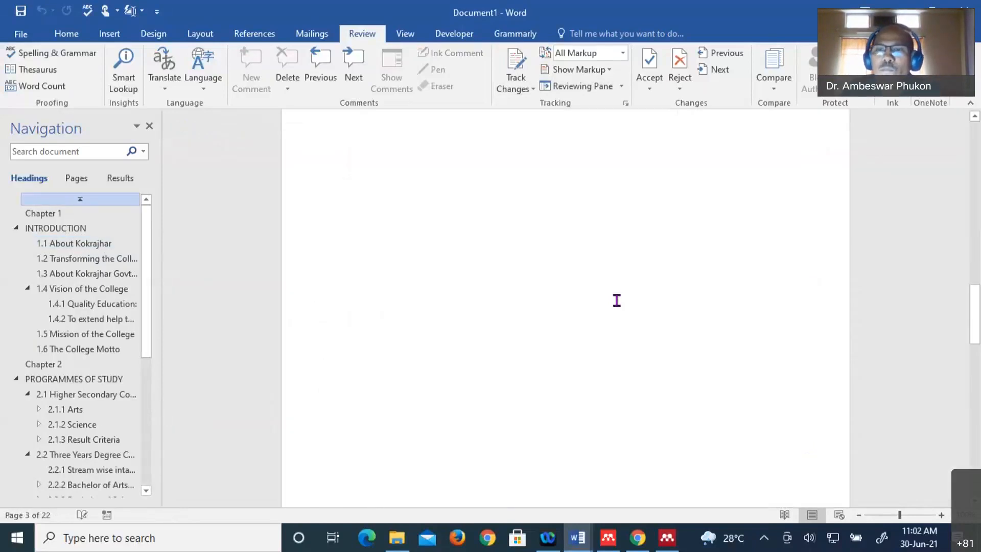
scroll(617, 300, "down", 9)
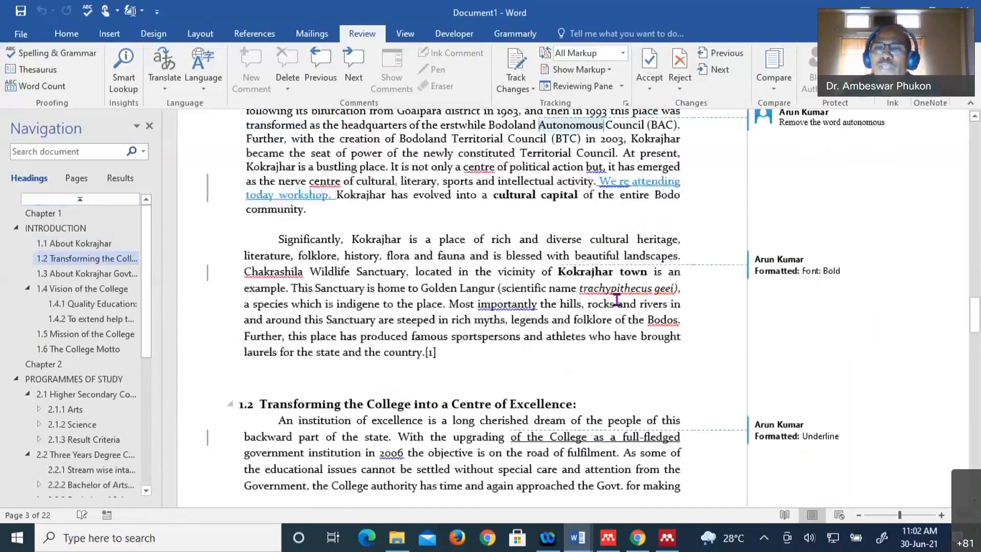
scroll(715, 332, "up", 2)
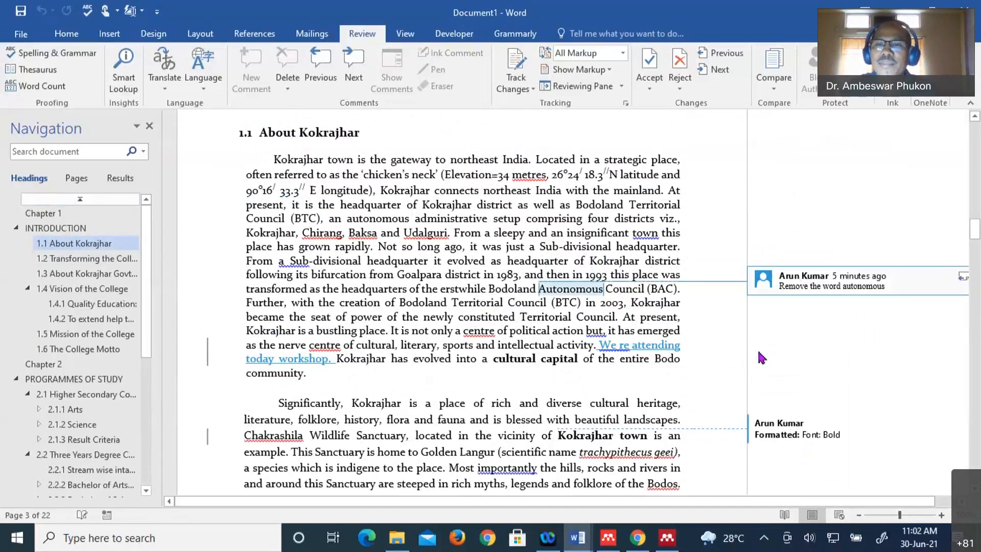
scroll(762, 371, "down", 5)
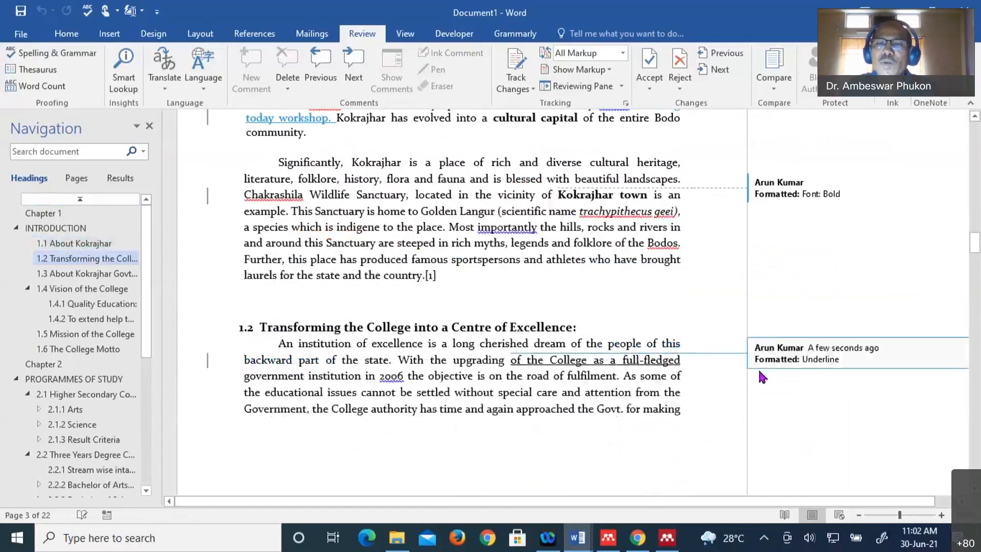
scroll(709, 388, "down", 3)
scroll(663, 376, "up", 6)
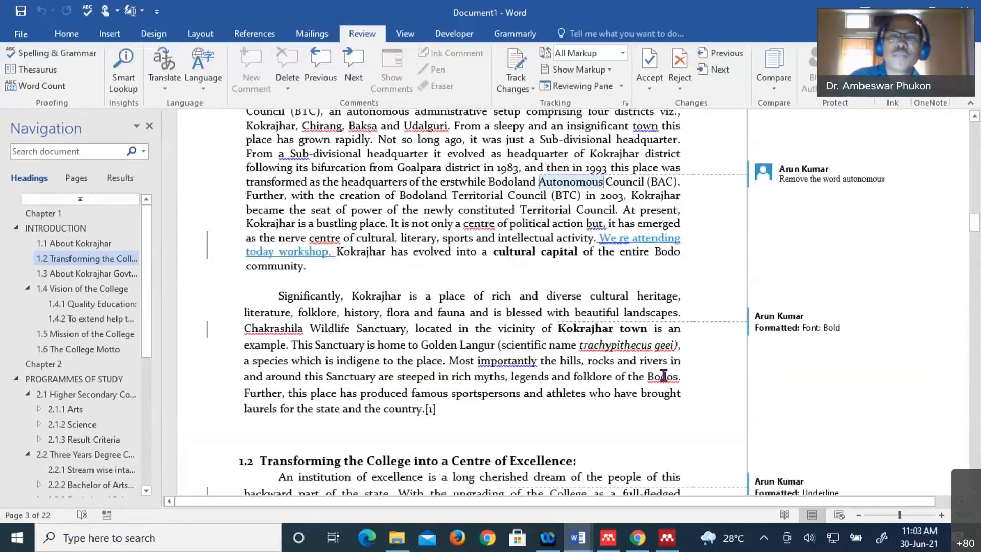
scroll(584, 359, "up", 6)
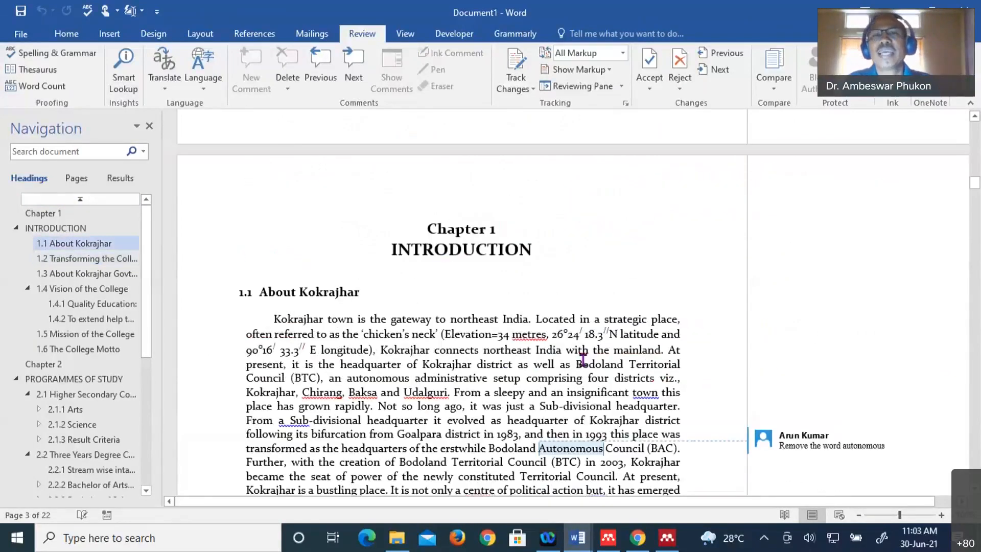
scroll(583, 359, "up", 1)
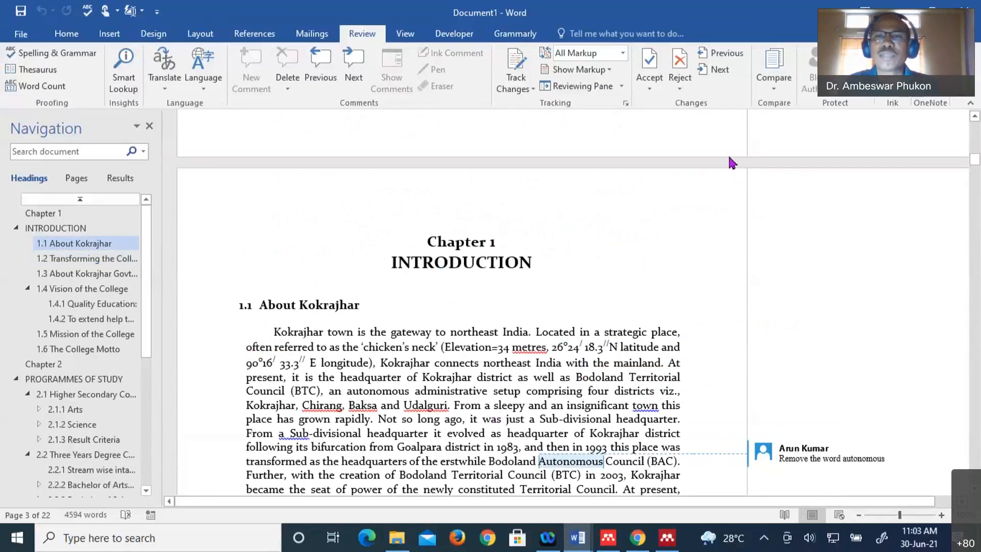
- Reopen Combine Documents, browse the Original and Revised lists without choosing, and close the dialog
left_click(774, 89)
left_click(792, 148)
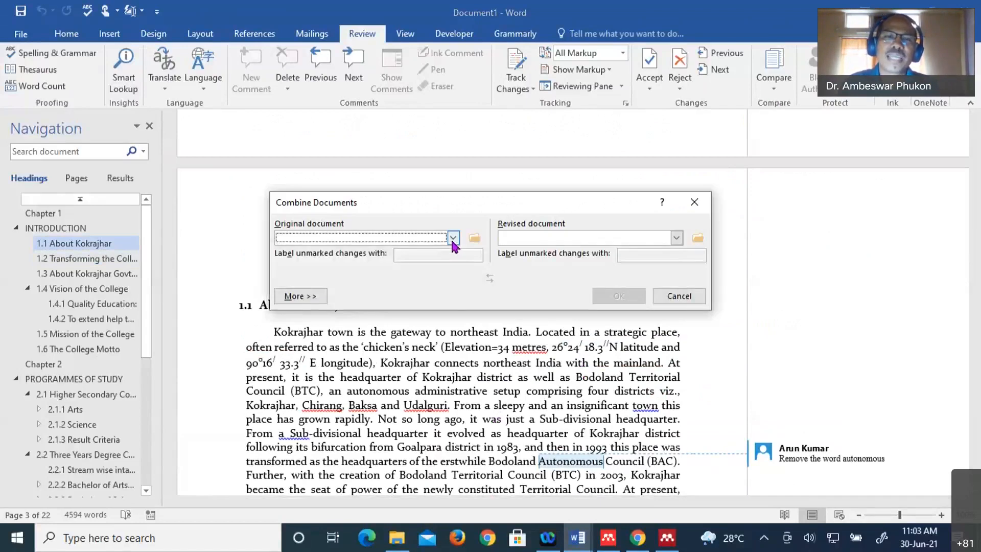
left_click(453, 239)
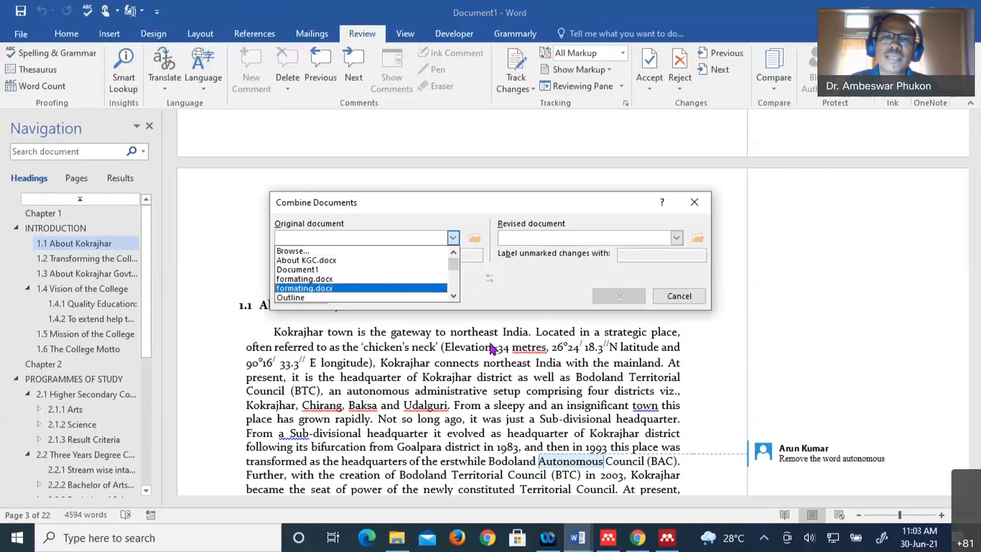
left_click(452, 253)
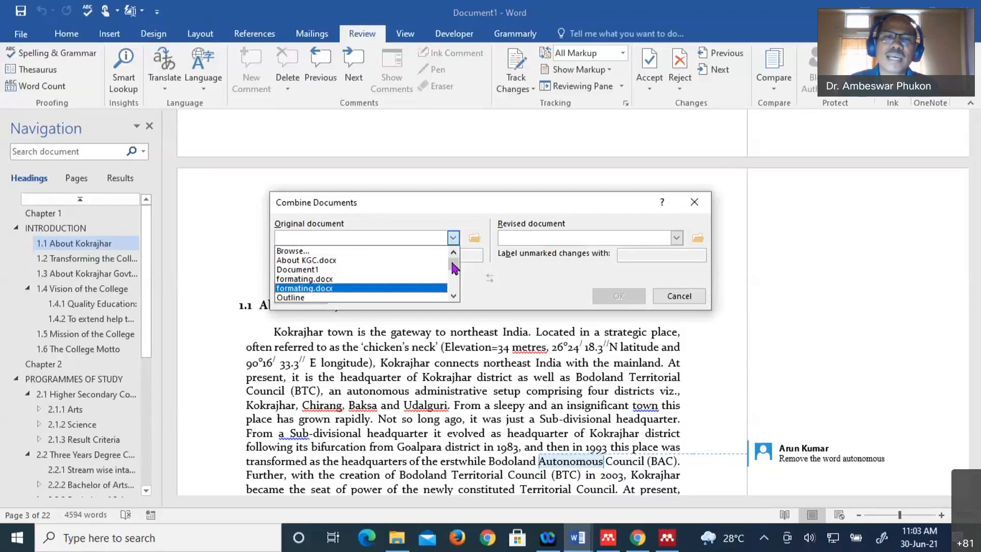
left_click(617, 260)
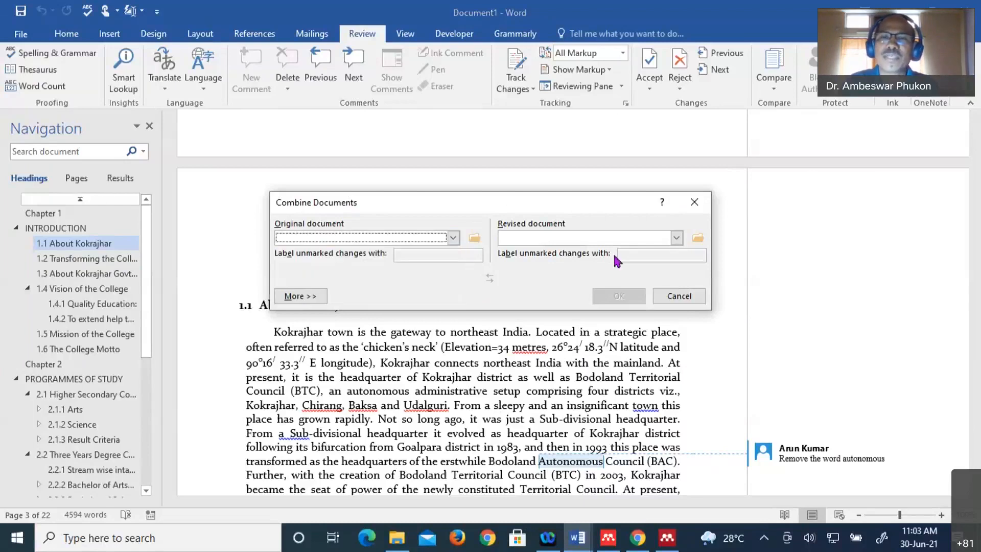
left_click(677, 240)
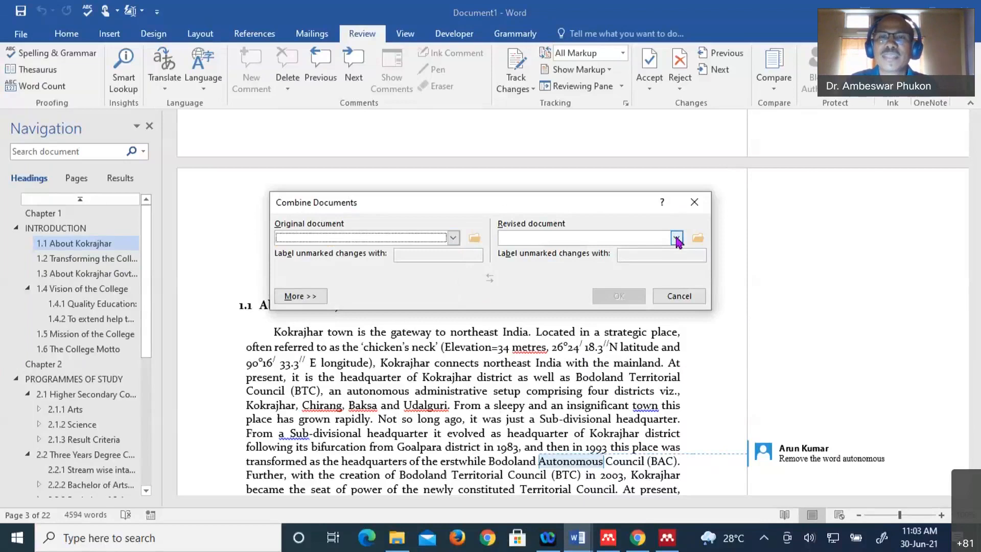
left_click(677, 239)
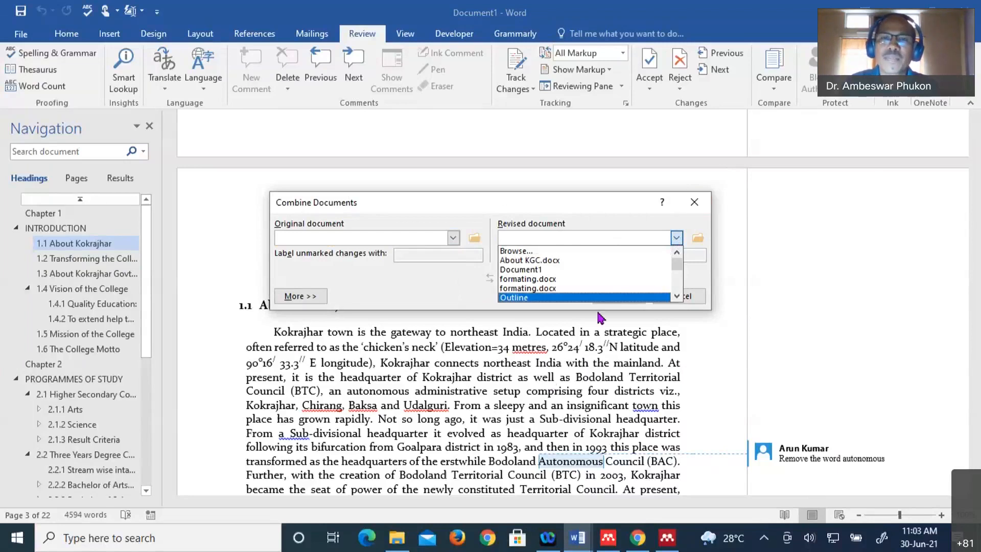
left_click(677, 238)
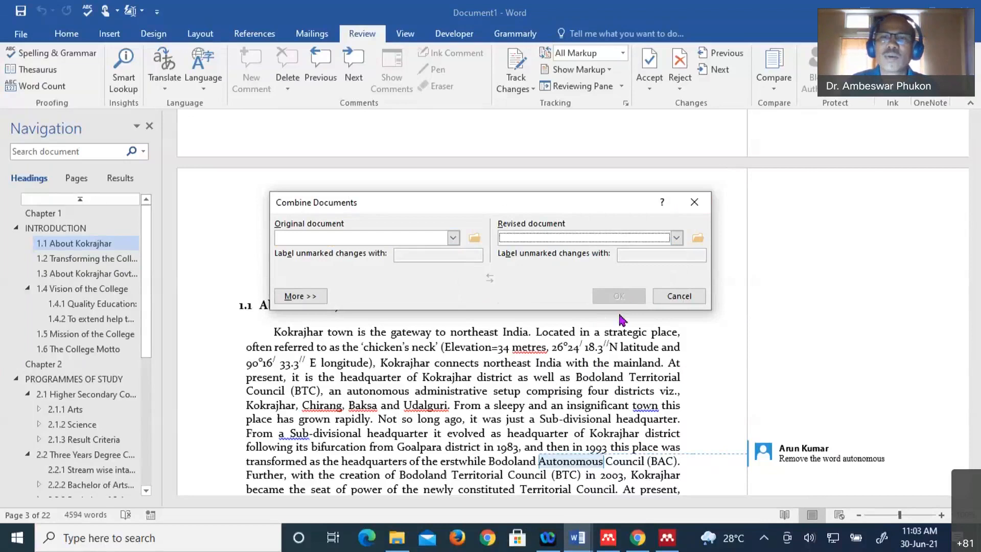
left_click(694, 204)
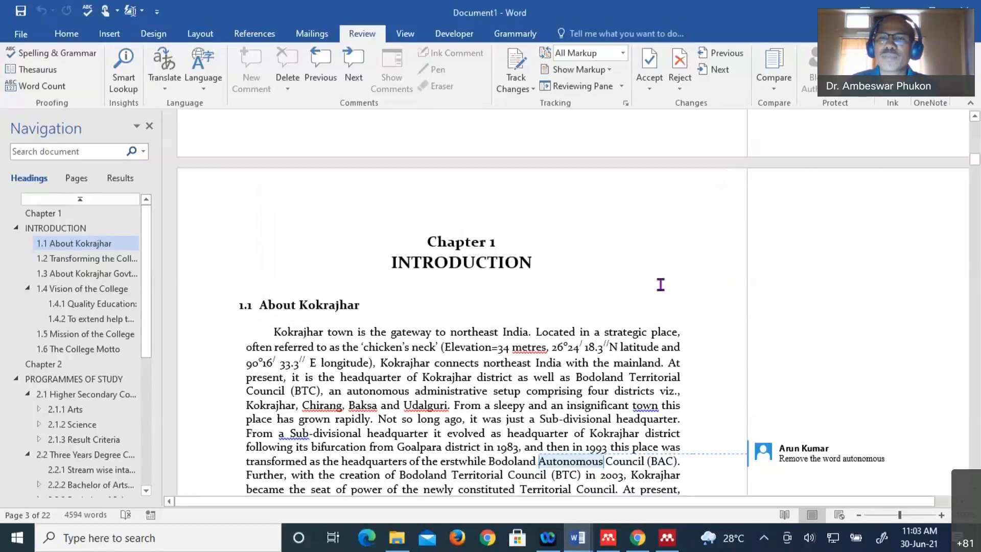
scroll(661, 285, "down", 3)
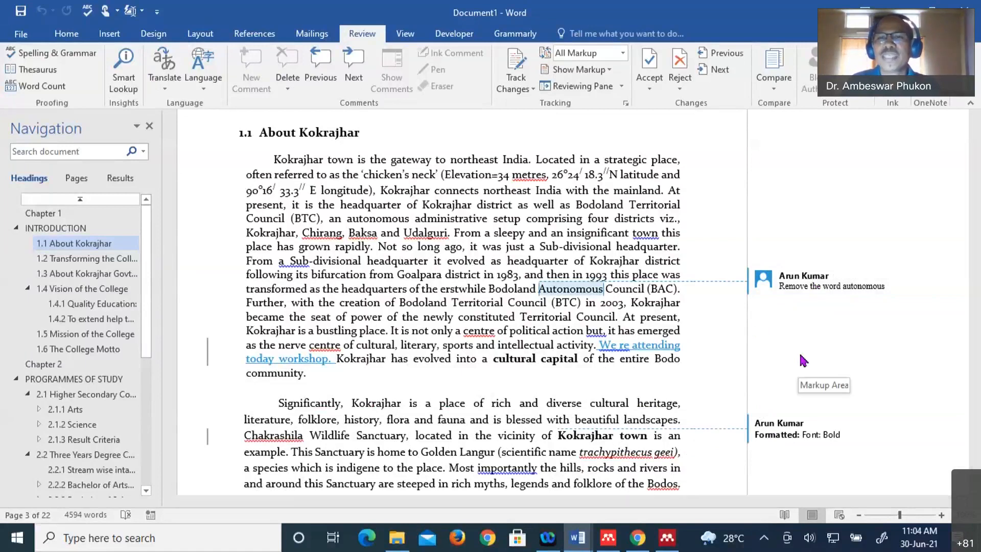
scroll(800, 361, "down", 2)
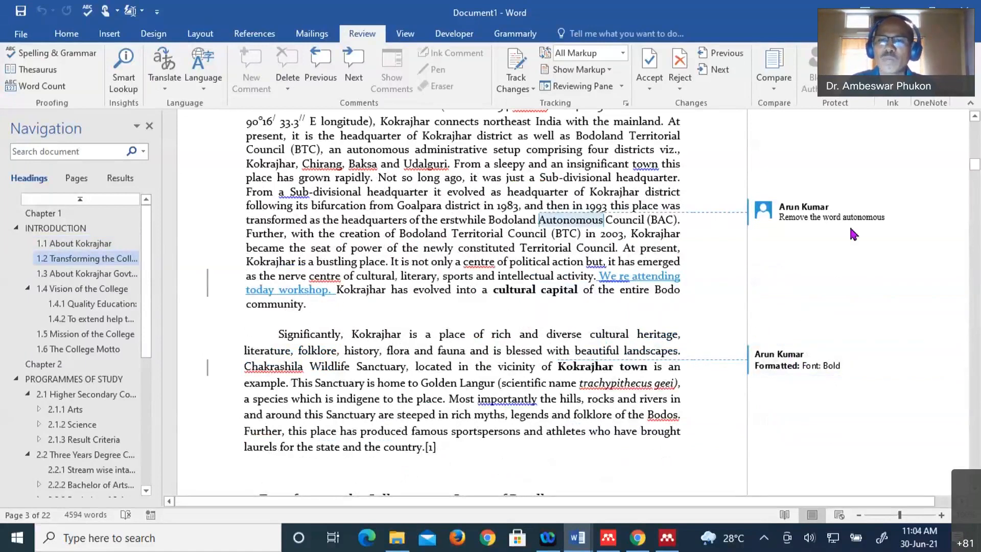
scroll(792, 450, "up", 4)
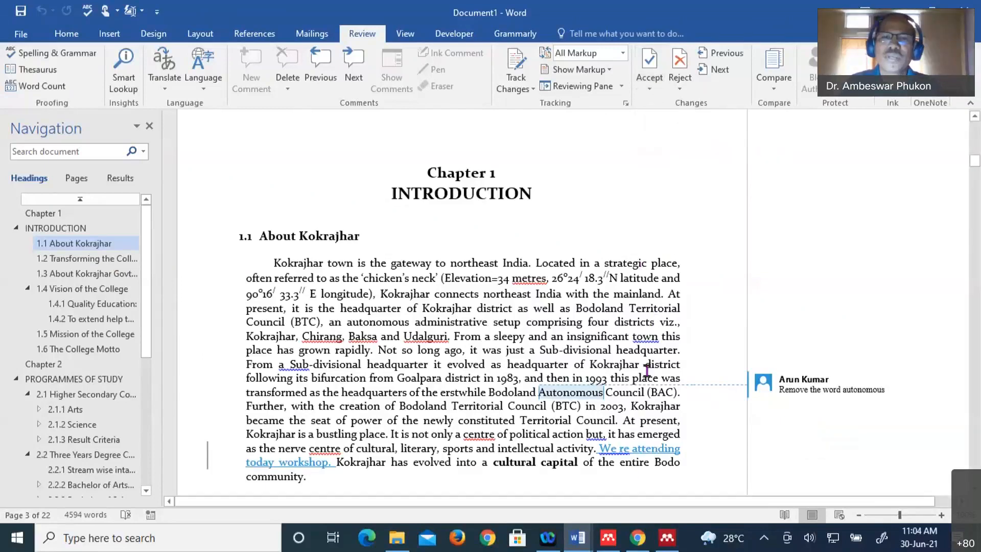
scroll(613, 378, "down", 2)
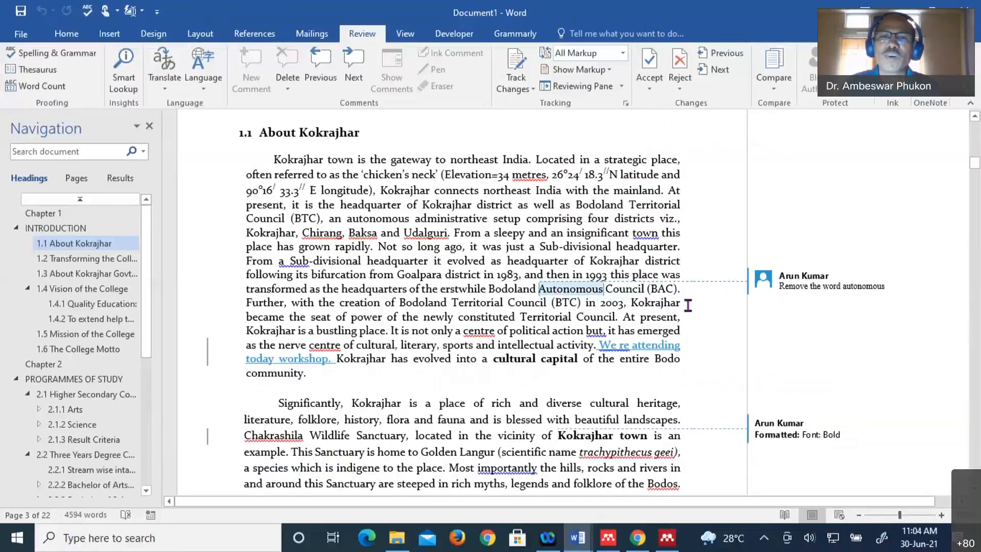
mouse_move(550, 289)
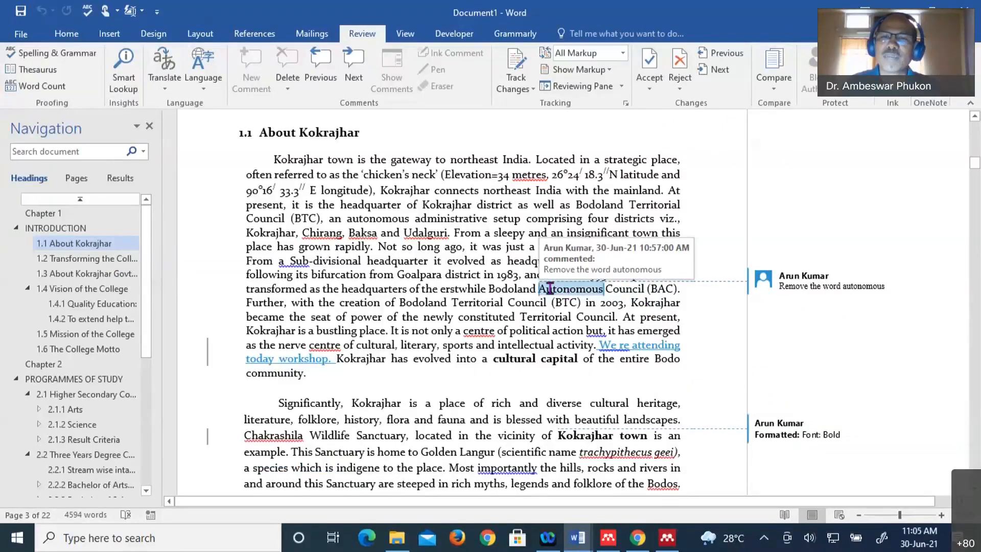
- Remove the comment on 'Autonomous' and accept the inserted workshop sentence
left_click(584, 293)
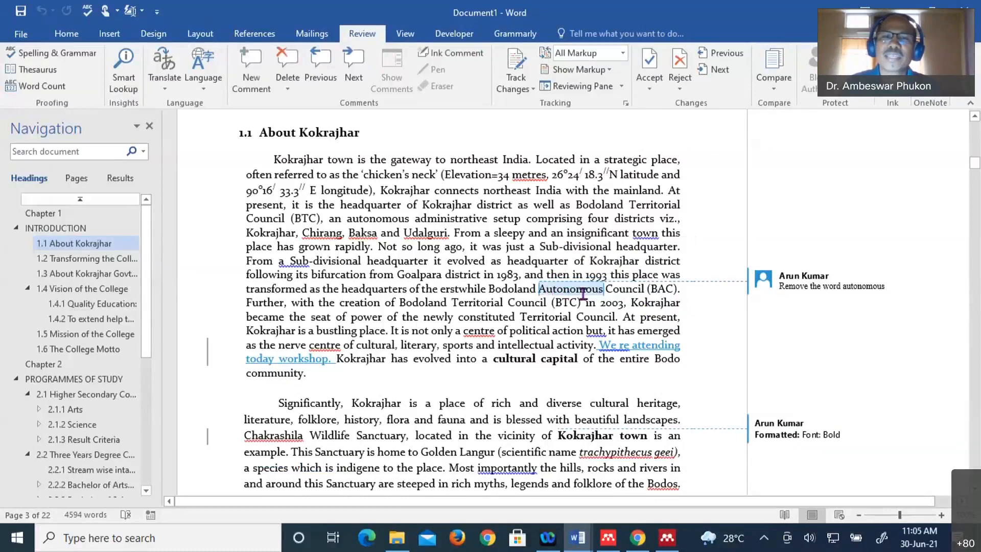
left_click(683, 62)
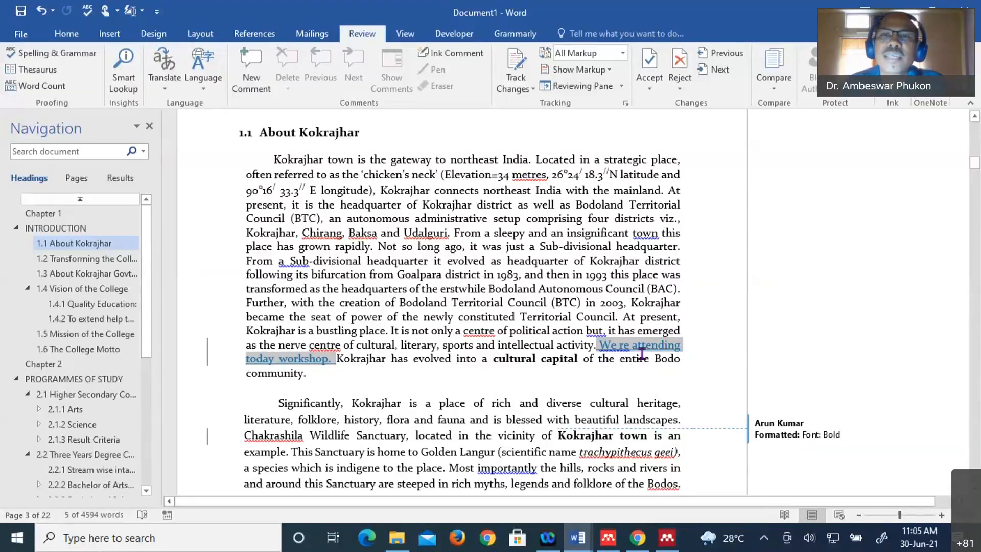
left_click(650, 78)
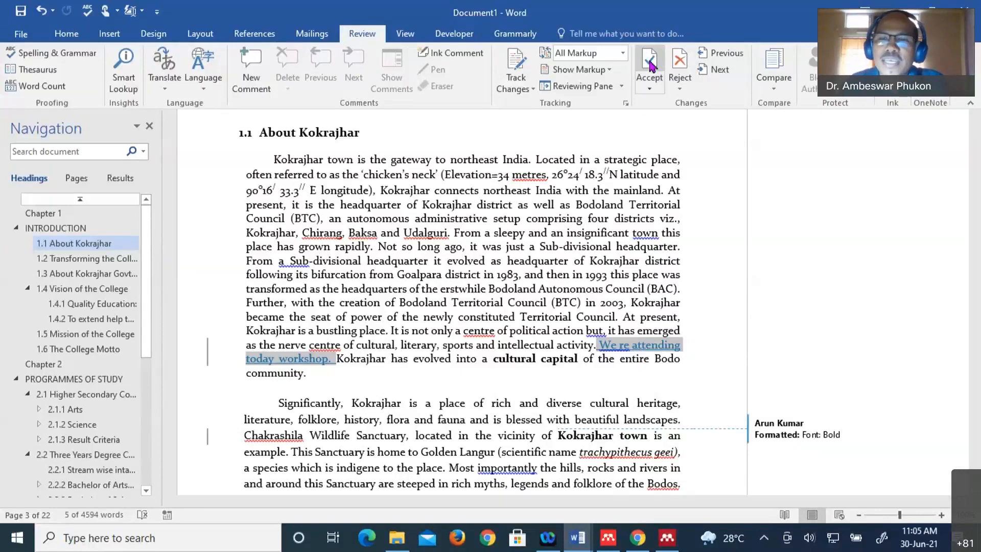
left_click(650, 63)
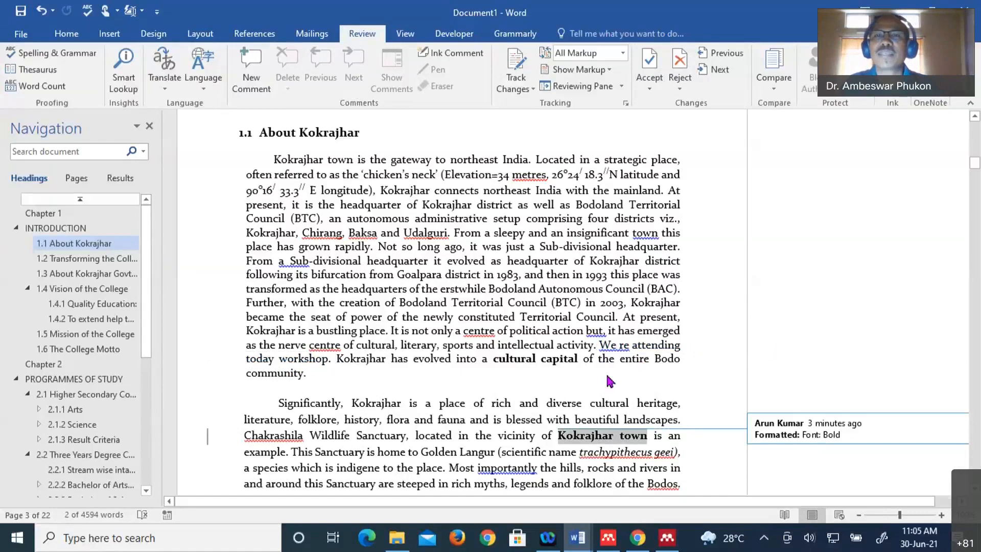
- Reject the bold formatting on 'Kokrajhar town' and dismiss the no-more-changes notice
scroll(609, 380, "down", 2)
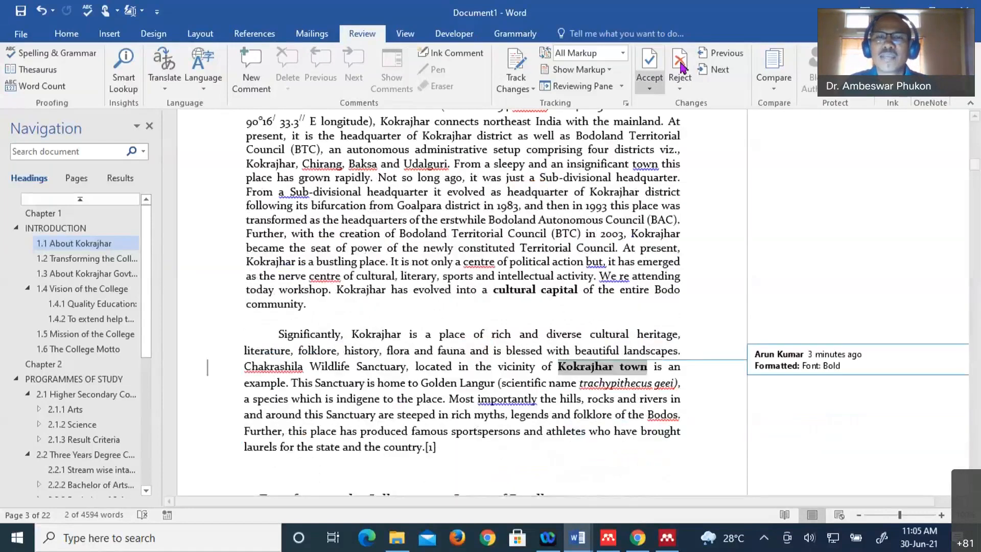
left_click(680, 64)
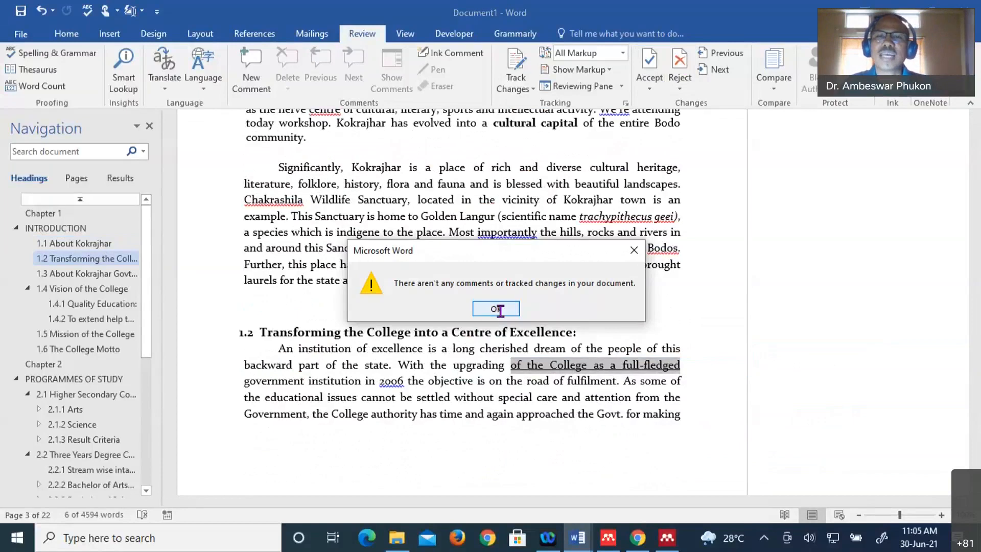
left_click(495, 308)
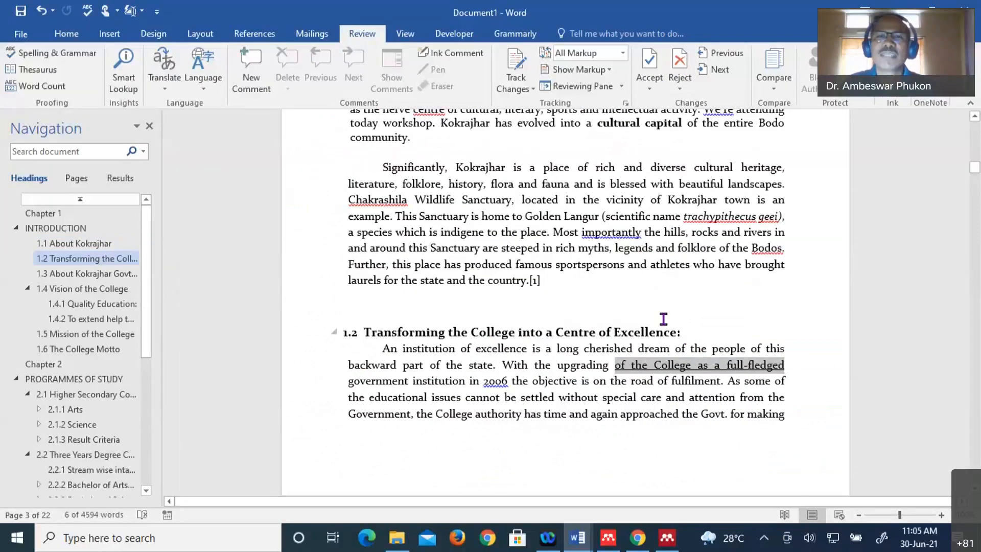
scroll(572, 309, "up", 3)
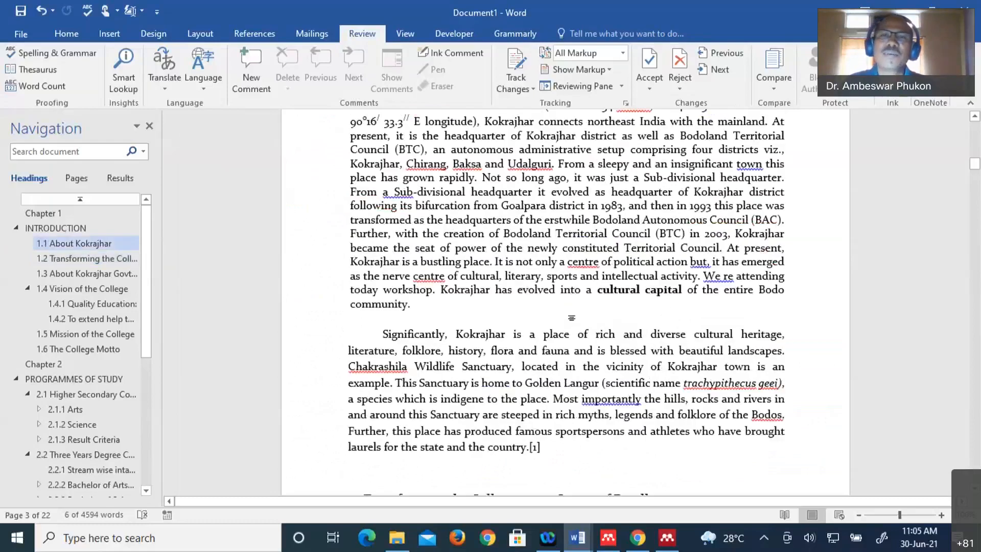
scroll(571, 318, "up", 10)
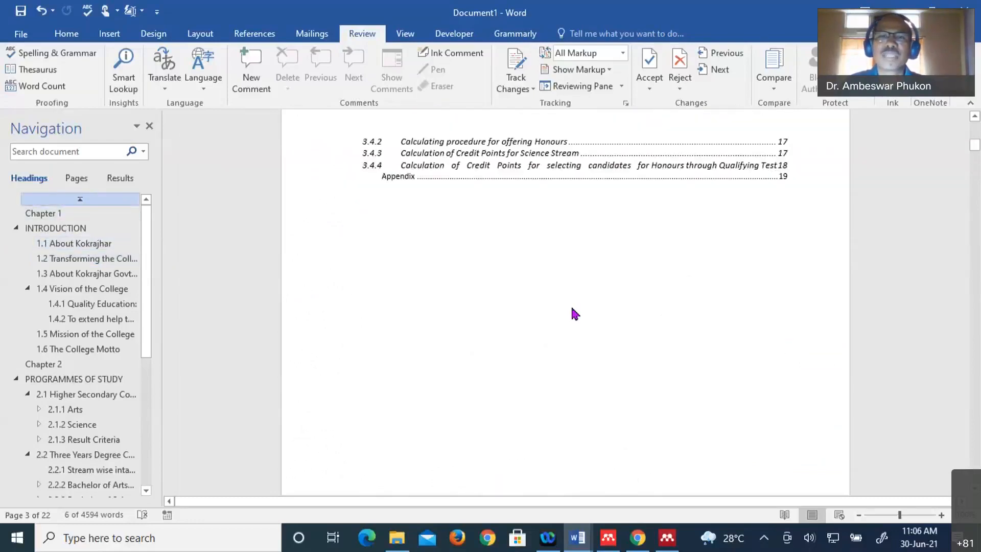
scroll(571, 308, "up", 3)
scroll(573, 309, "down", 2)
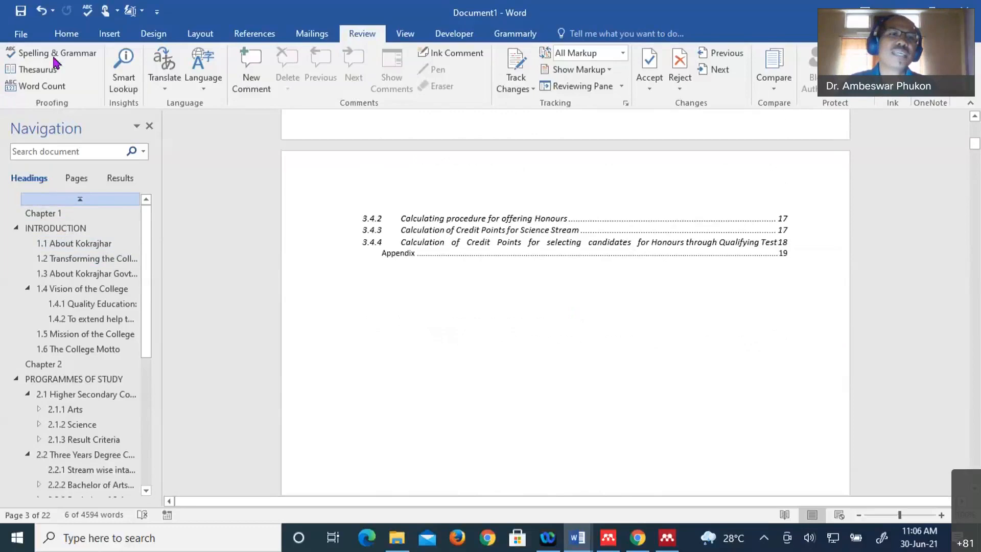
left_click(56, 55)
left_click(21, 35)
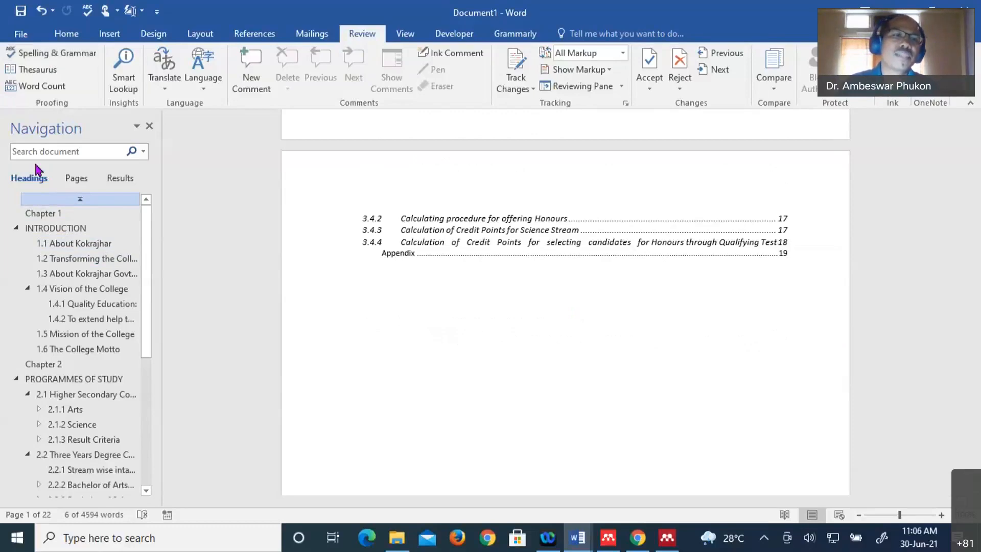
- Save the document as 'Final Thesis' in the Workshop Presentation folder on the Desktop
left_click(36, 179)
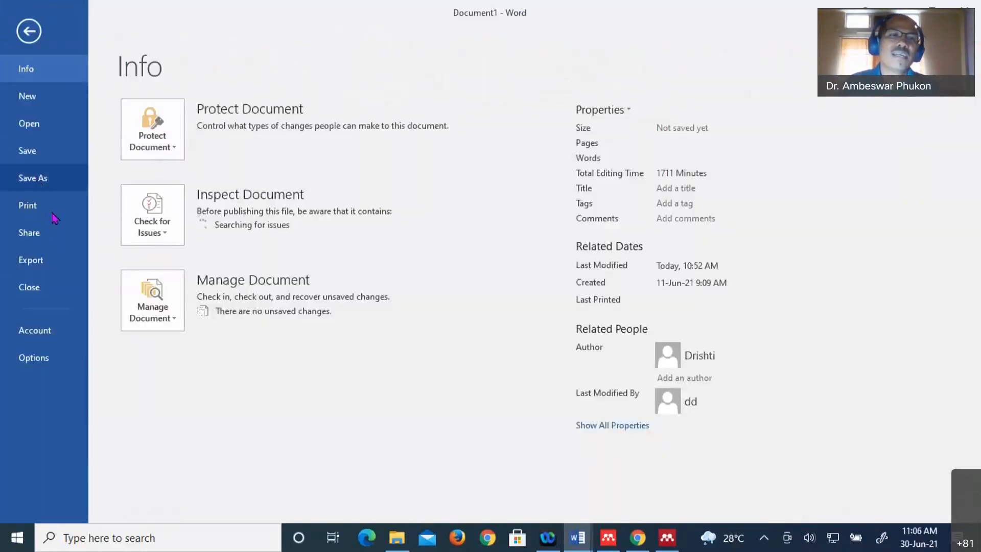
double_click(141, 148)
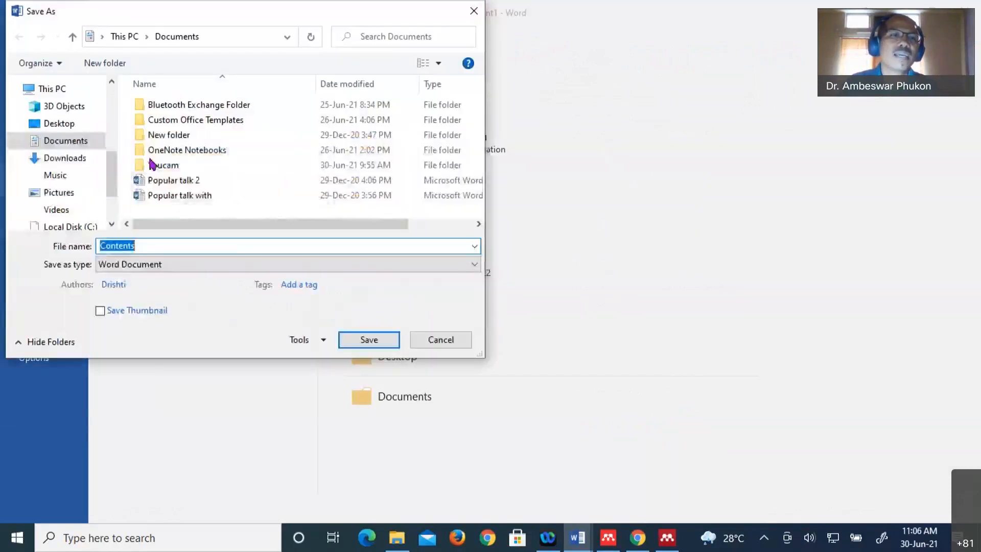
left_click(67, 128)
left_click(252, 139)
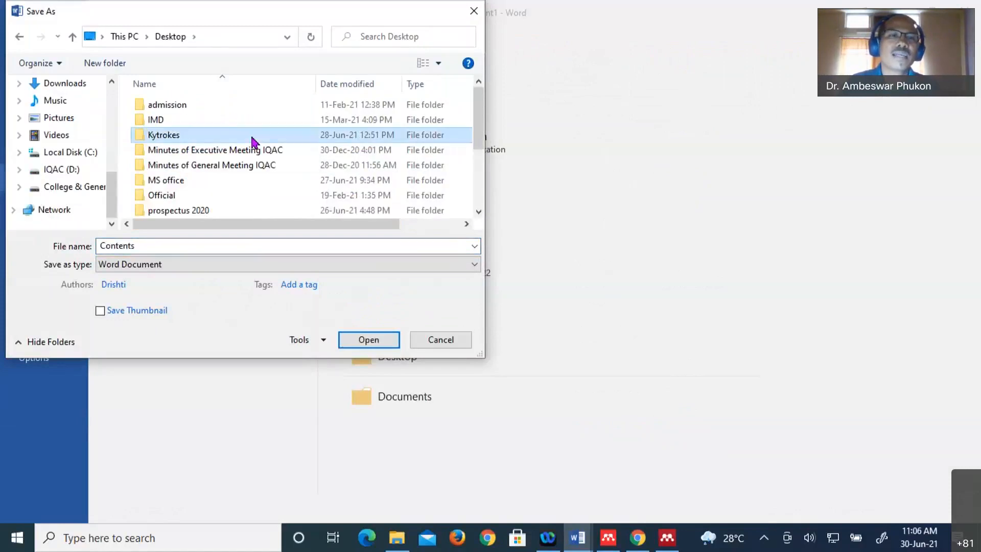
scroll(251, 137, "down", 3)
left_click(233, 192)
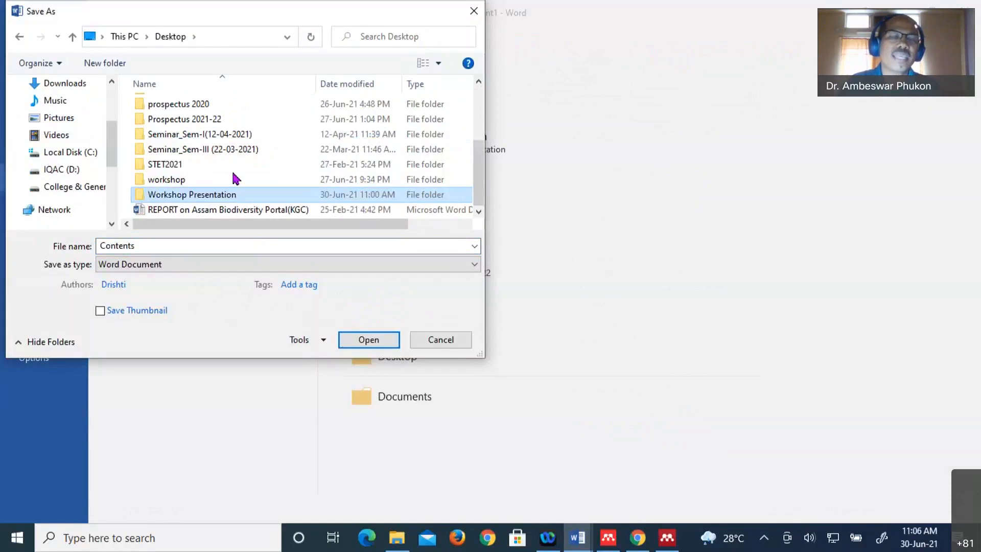
key("Return")
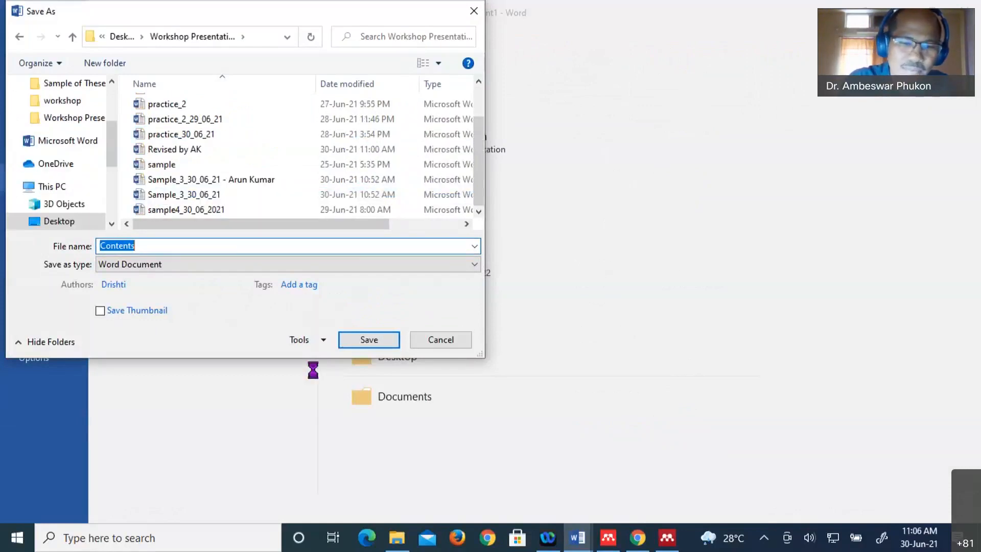
type("Final Thesis")
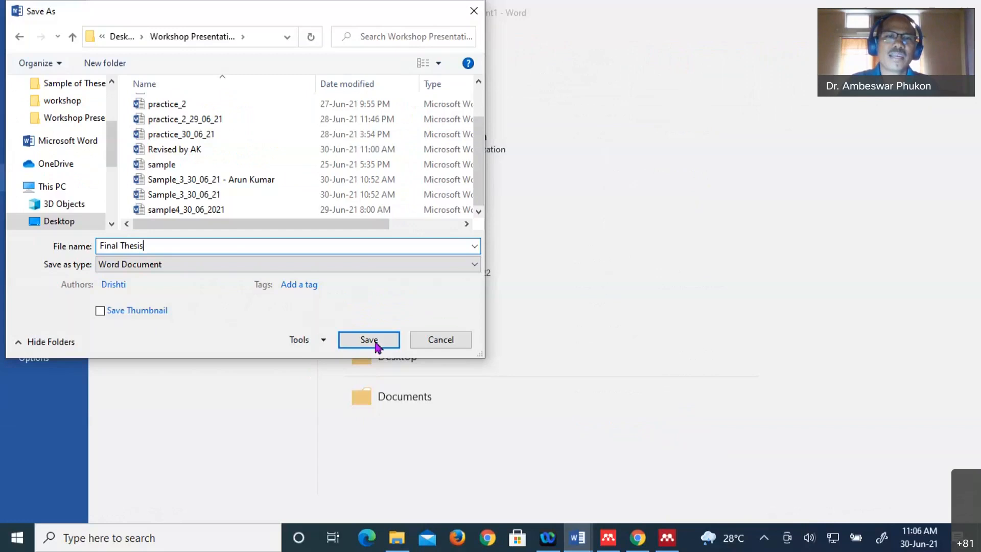
left_click(370, 340)
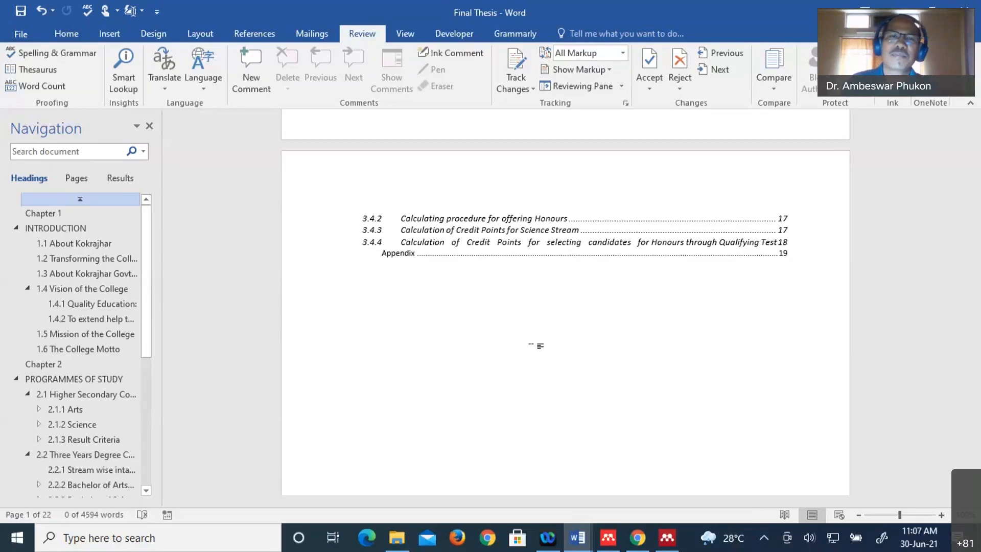
- Scroll the table of contents and switch the ribbon to the Home tab
scroll(532, 345, "up", 2)
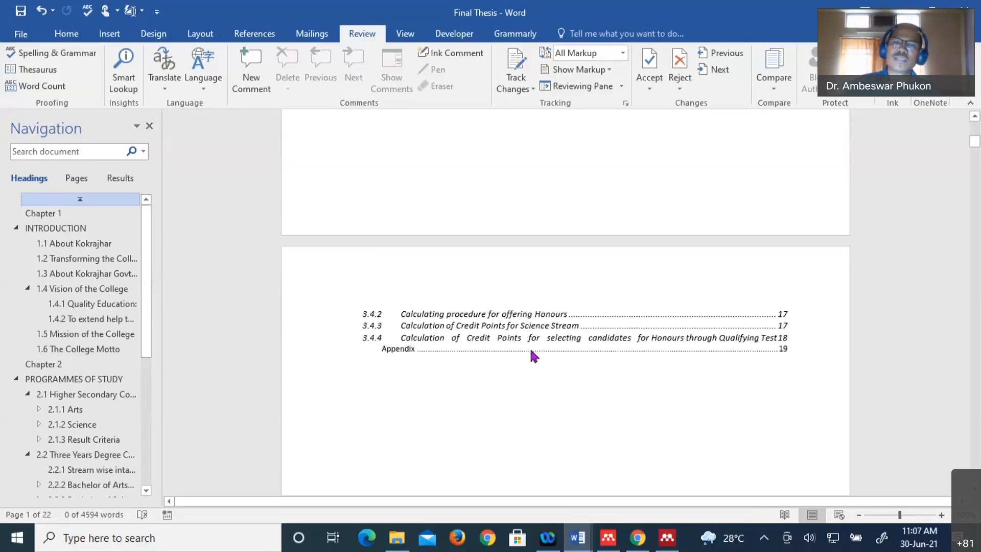
scroll(532, 346, "up", 4)
scroll(587, 296, "down", 2)
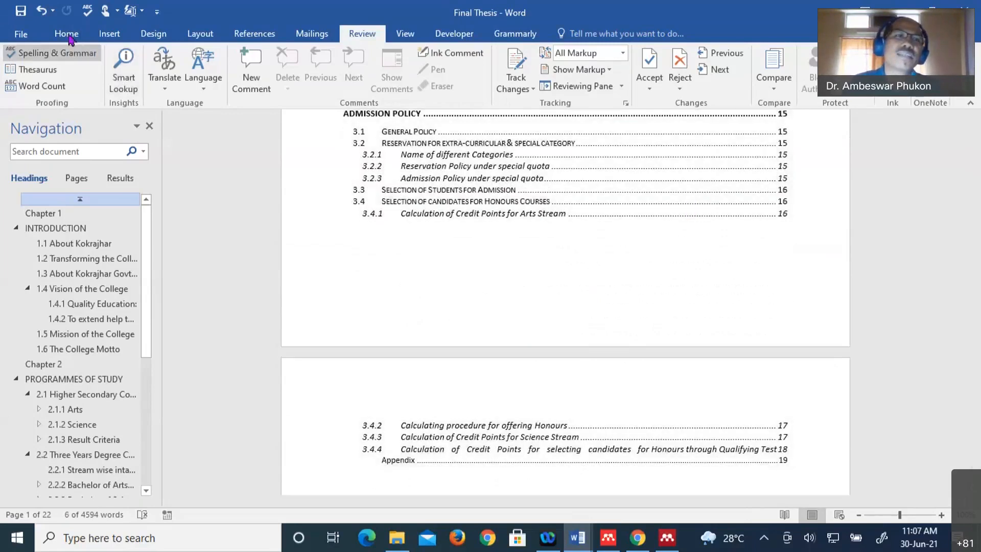
left_click(69, 34)
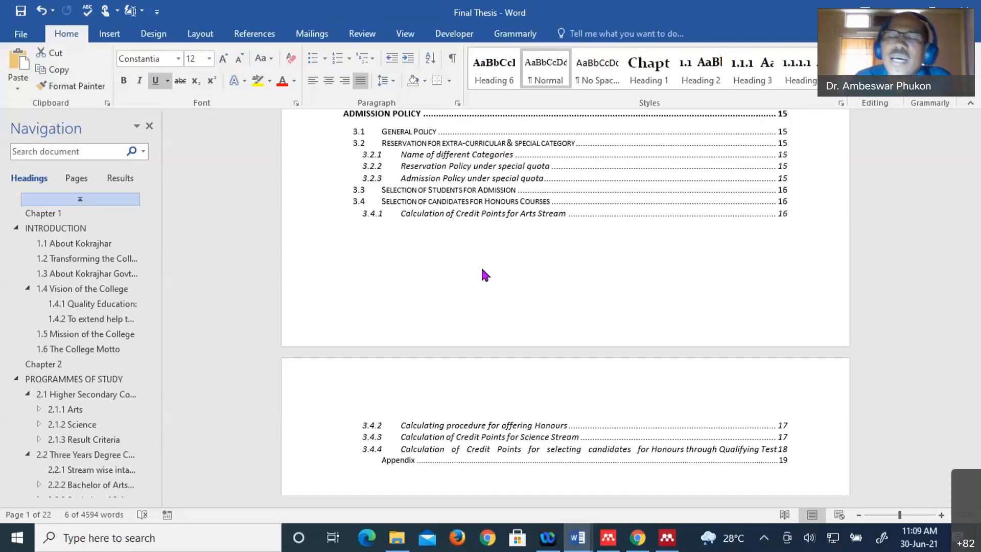
- Open the Grammarly sidebar for the thesis, showing 275 basic and 156 premium issues
left_click(420, 195)
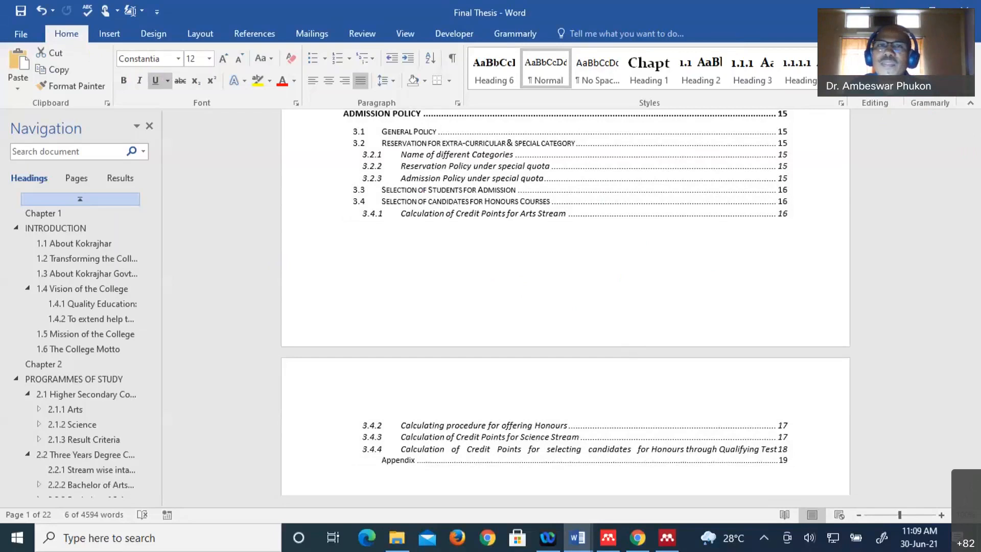
left_click(515, 34)
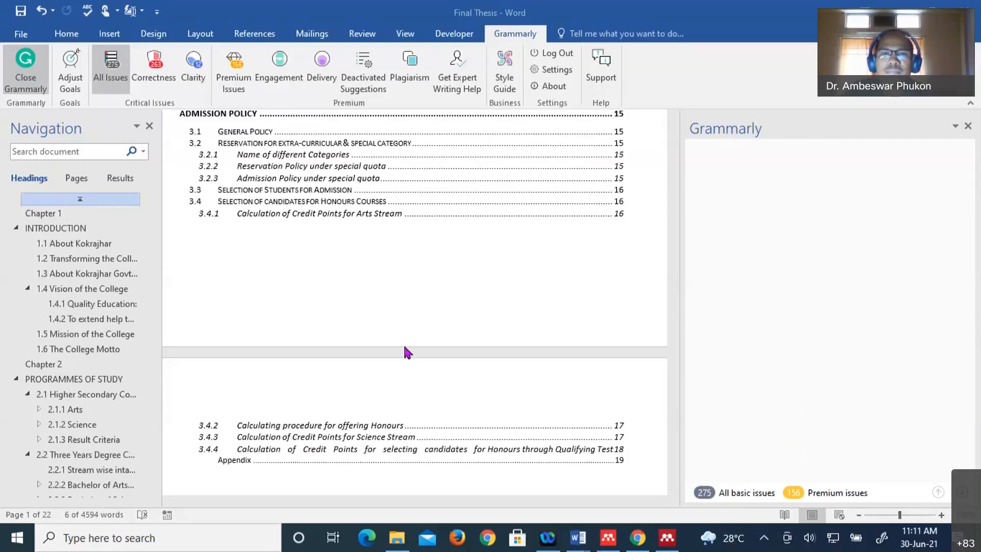
- Scroll to the Chapter 1 INTRODUCTION heading to see Grammarly's underlined suggestions
scroll(407, 352, "down", 5)
scroll(443, 388, "down", 1)
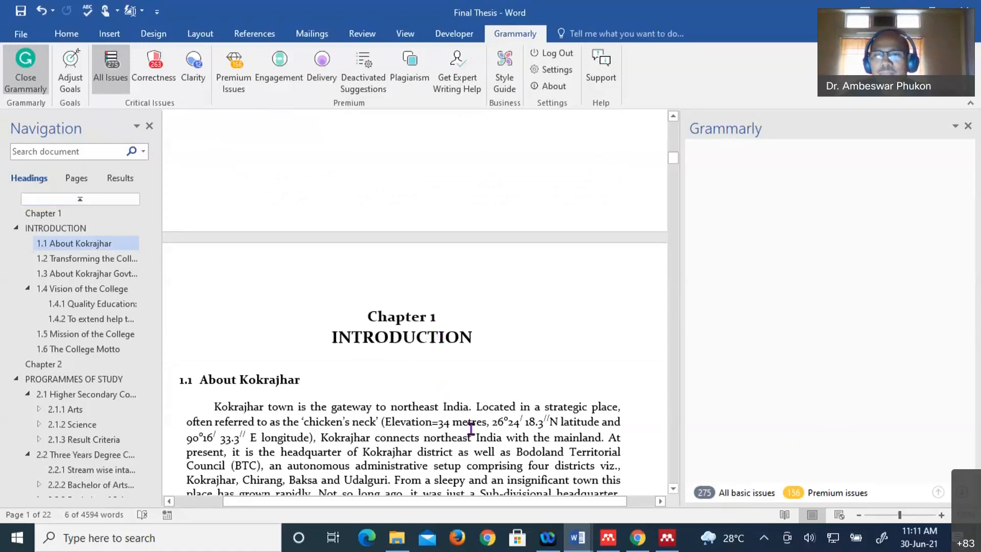
scroll(471, 429, "down", 10)
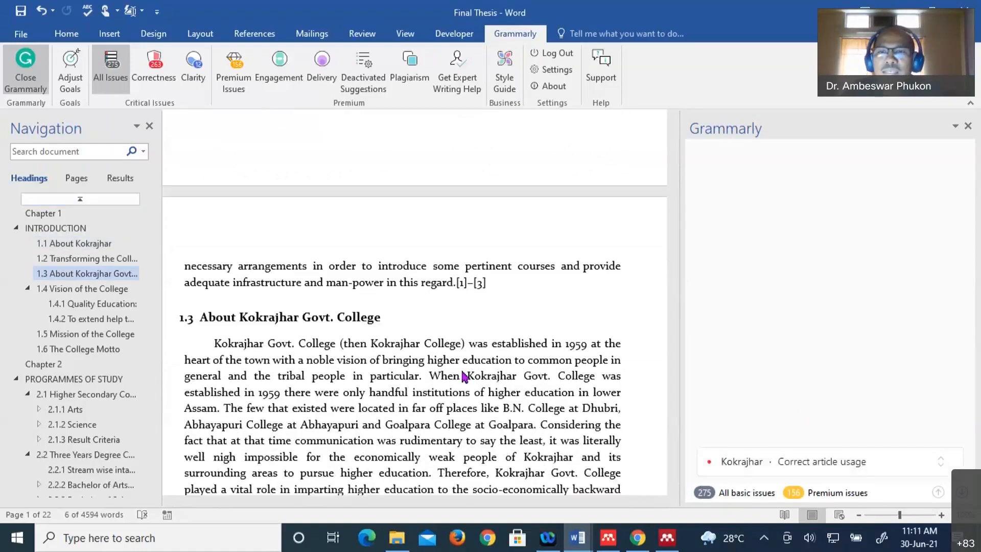
scroll(464, 377, "up", 5)
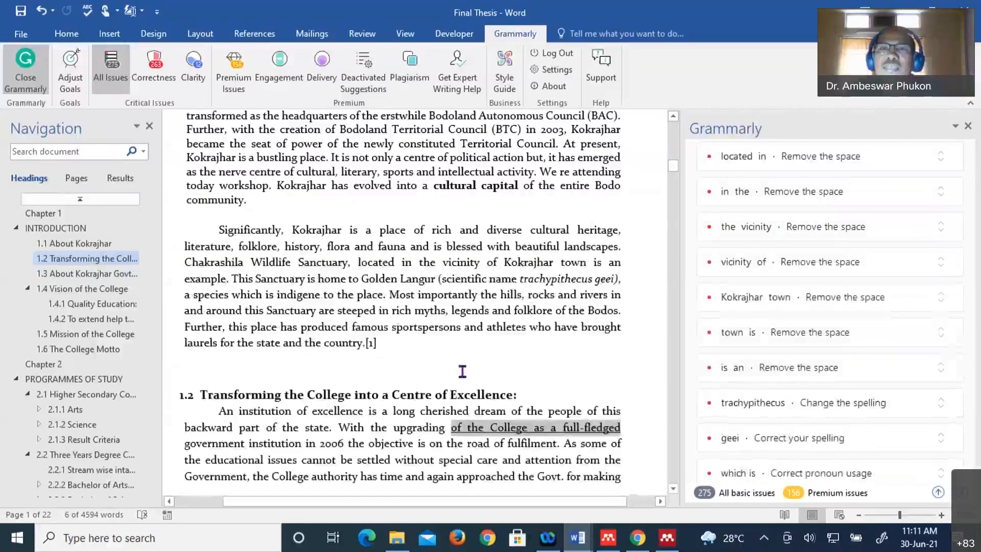
scroll(463, 371, "up", 5)
scroll(462, 371, "up", 2)
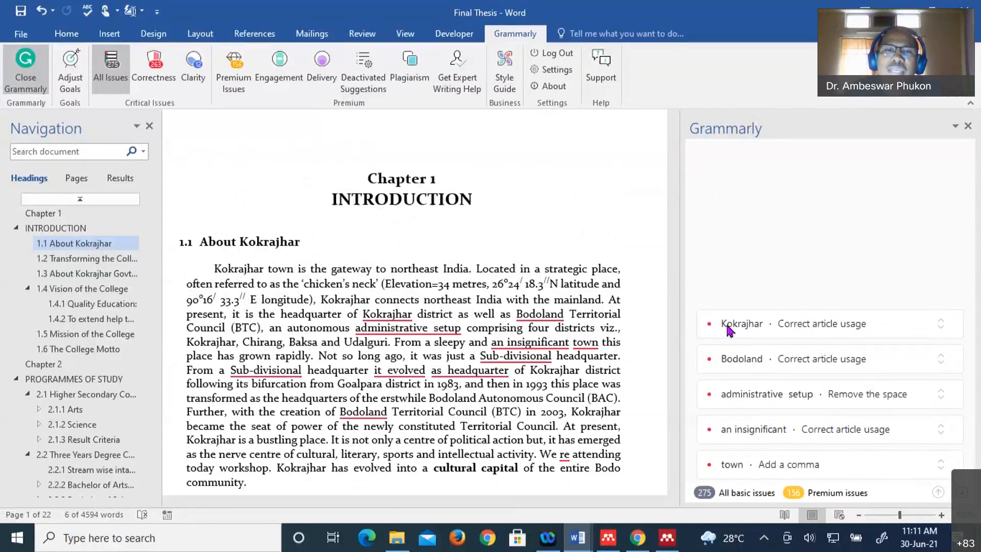
- Accept Grammarly fixes: 'the Kokrajhar', no extra space in 'administrative setup', and drop 'an' before 'insignificant'
left_click(388, 315)
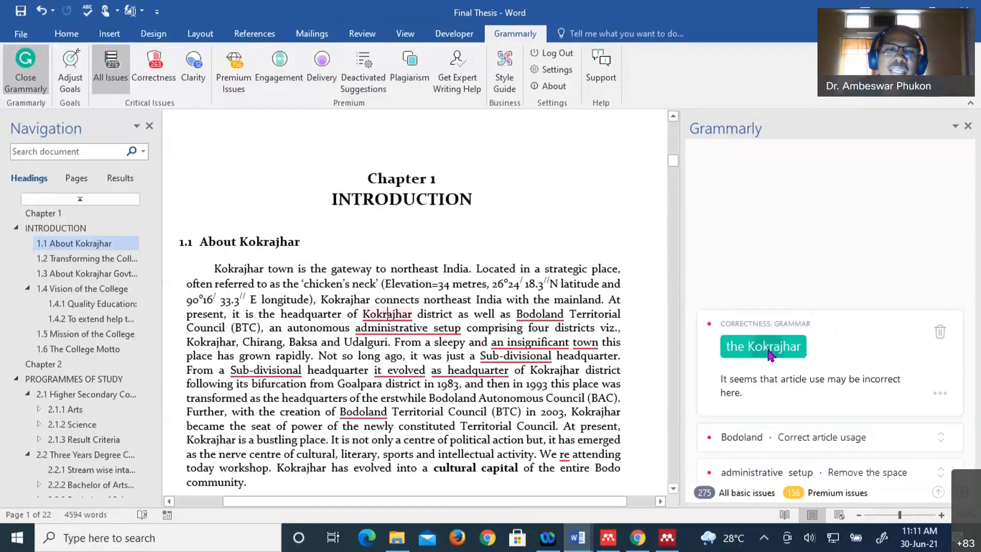
left_click(770, 353)
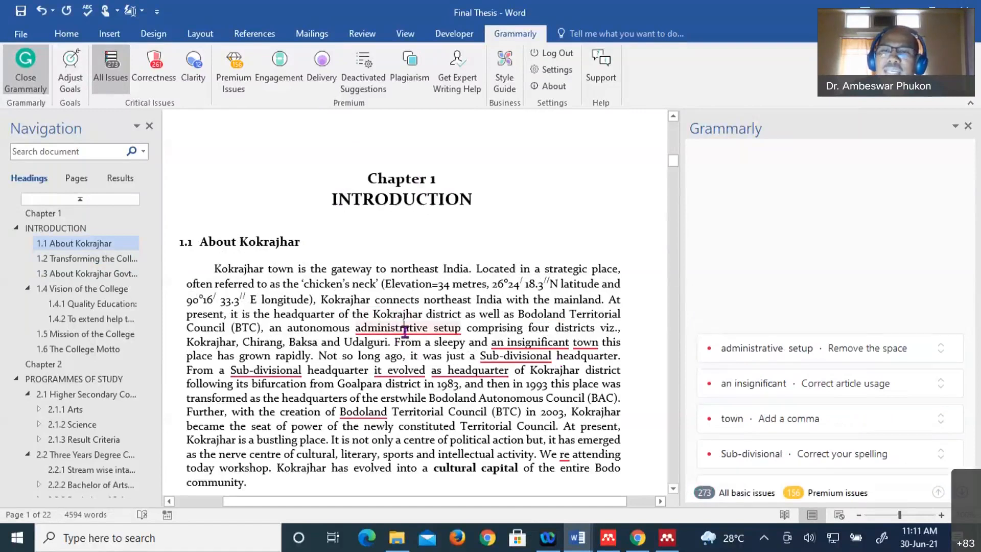
left_click(405, 328)
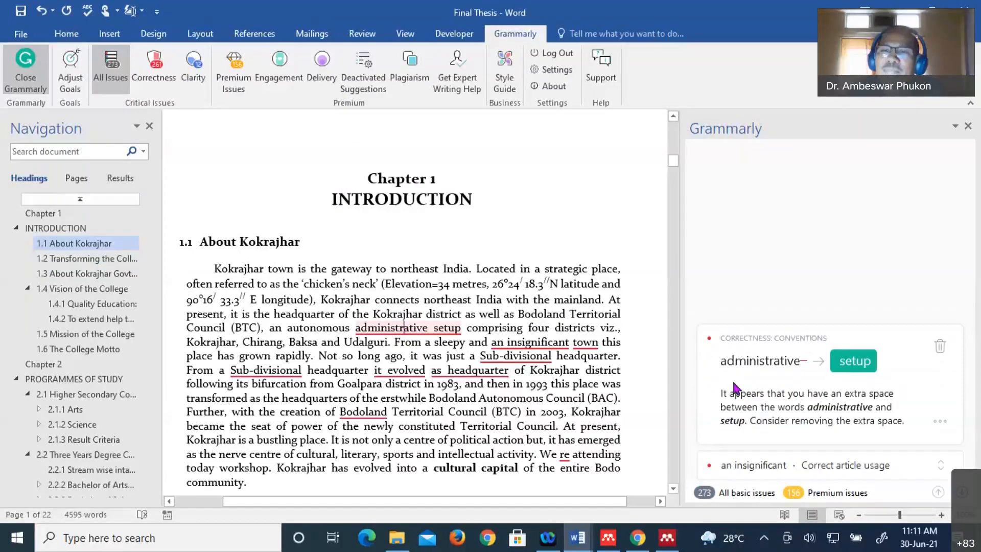
left_click(852, 364)
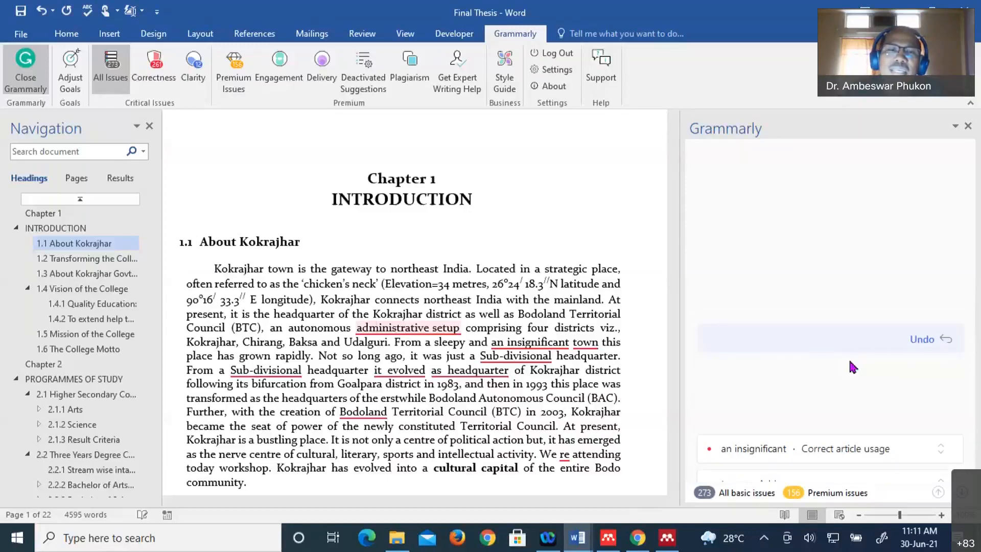
left_click(518, 346)
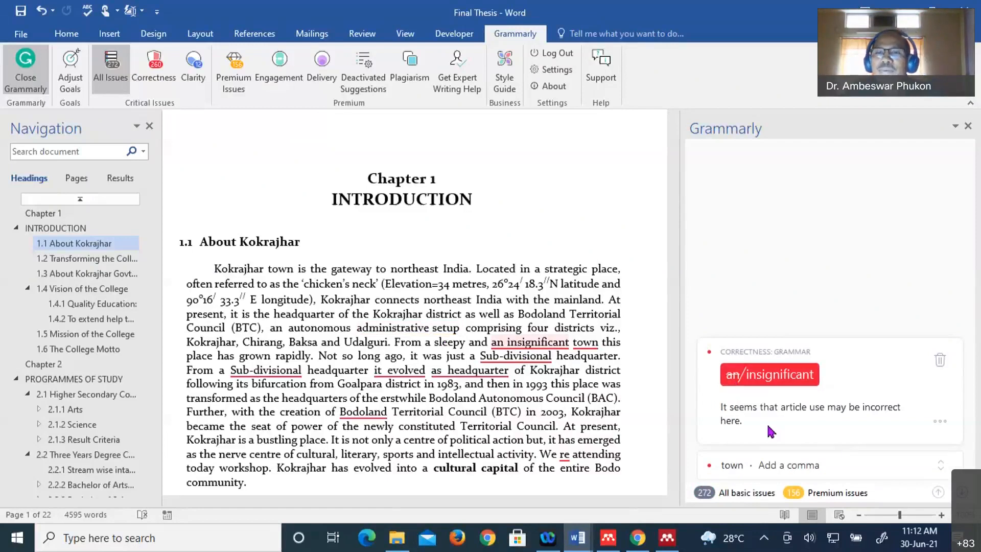
left_click(771, 376)
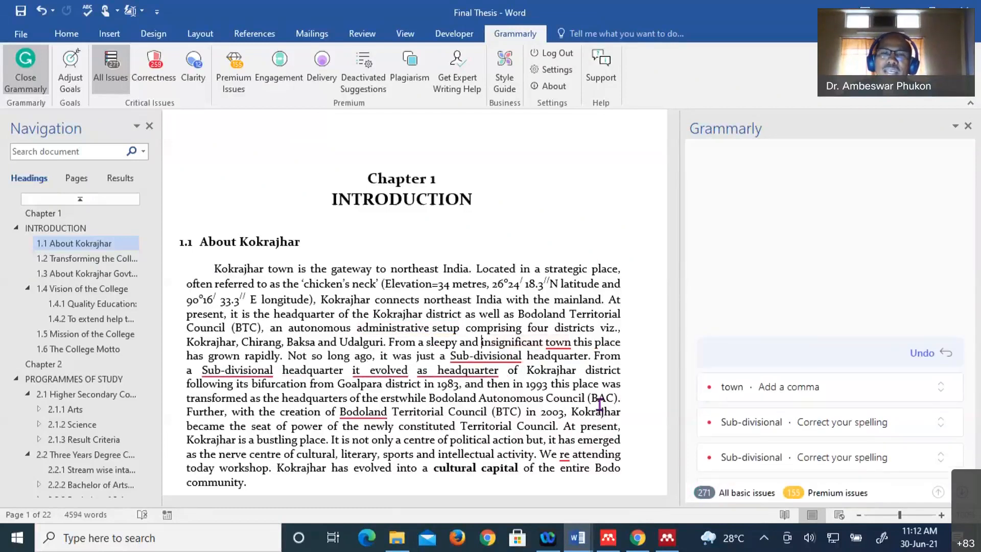
scroll(479, 385, "down", 3)
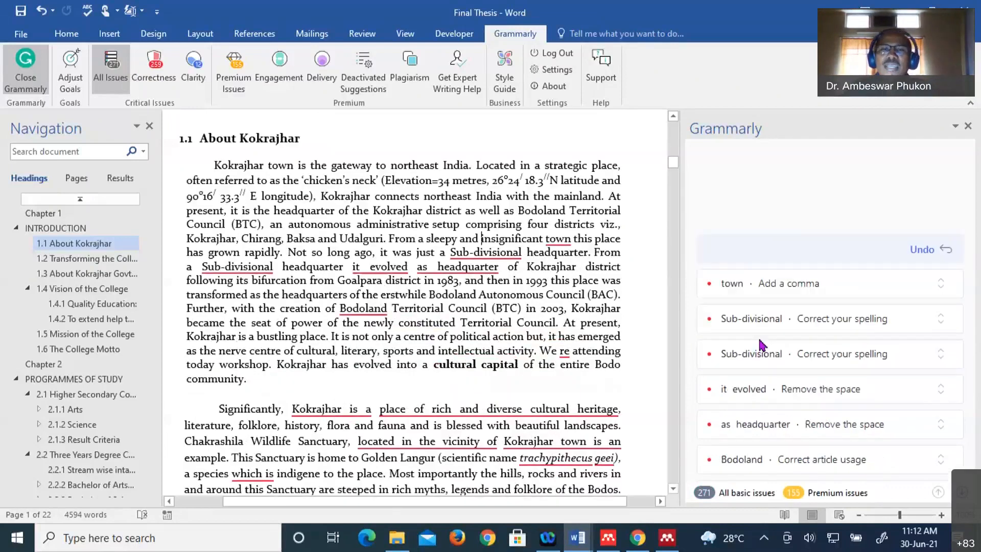
scroll(499, 336, "down", 15)
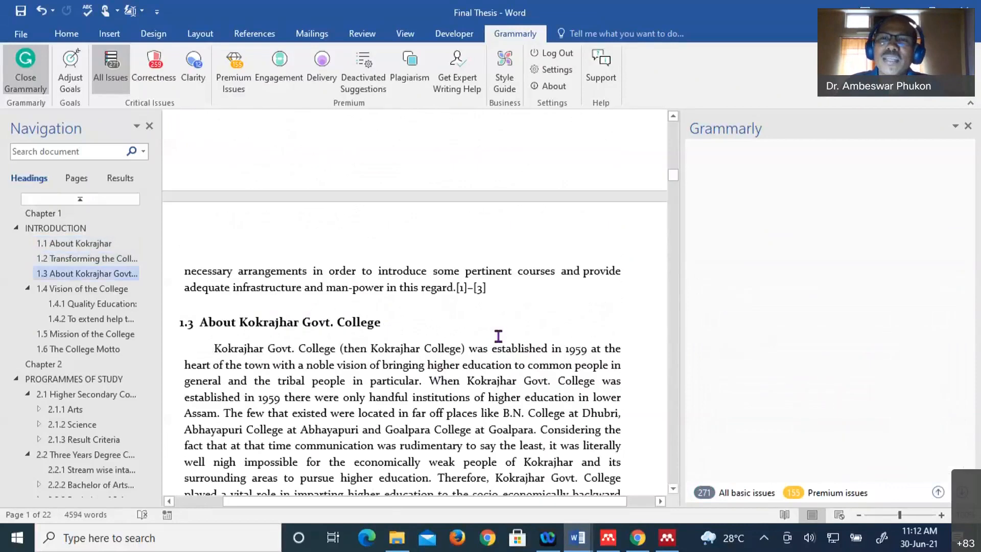
scroll(499, 336, "up", 10)
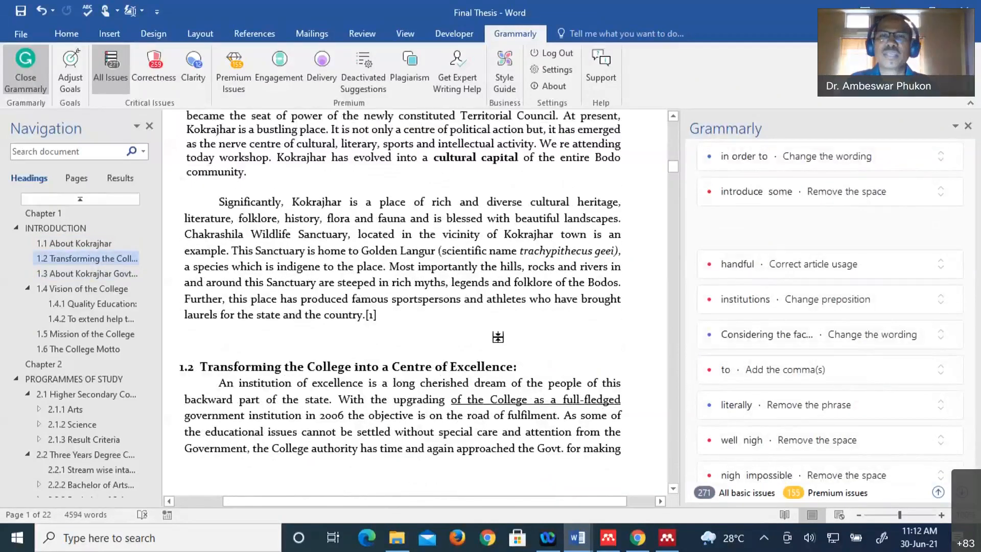
scroll(498, 336, "up", 5)
scroll(504, 333, "up", 3)
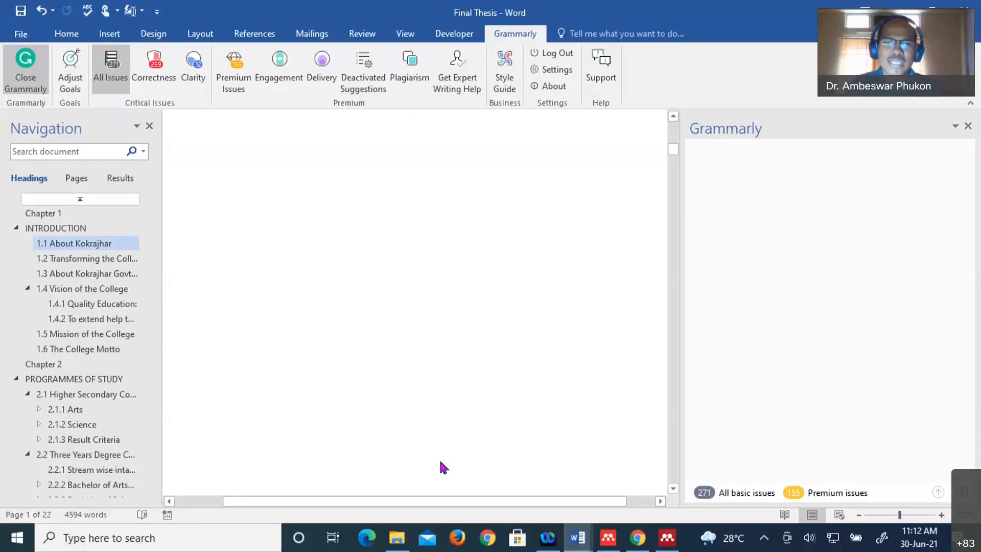
scroll(535, 486, "down", 3)
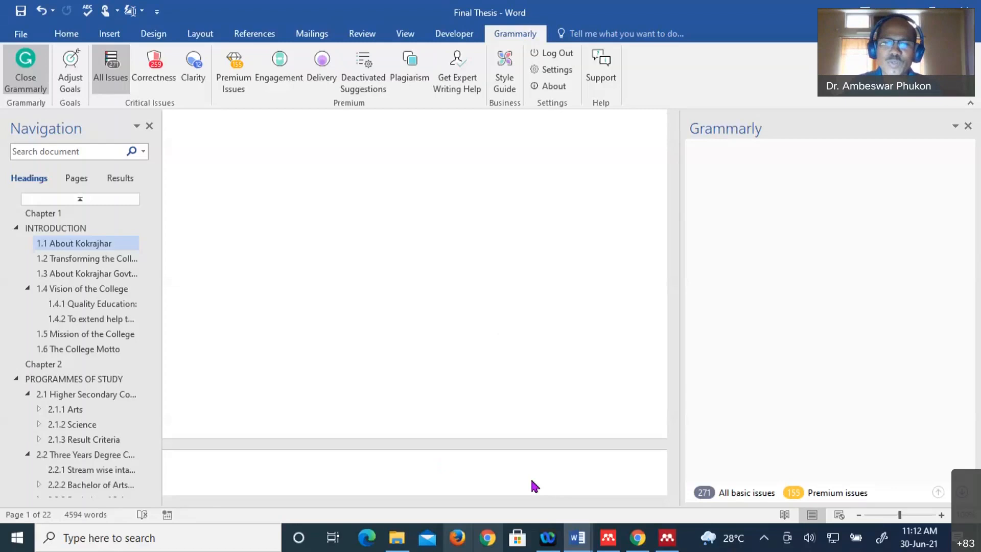
- Glance through the Outline document, then switch to the practice_30_06_21 document
left_click(578, 538)
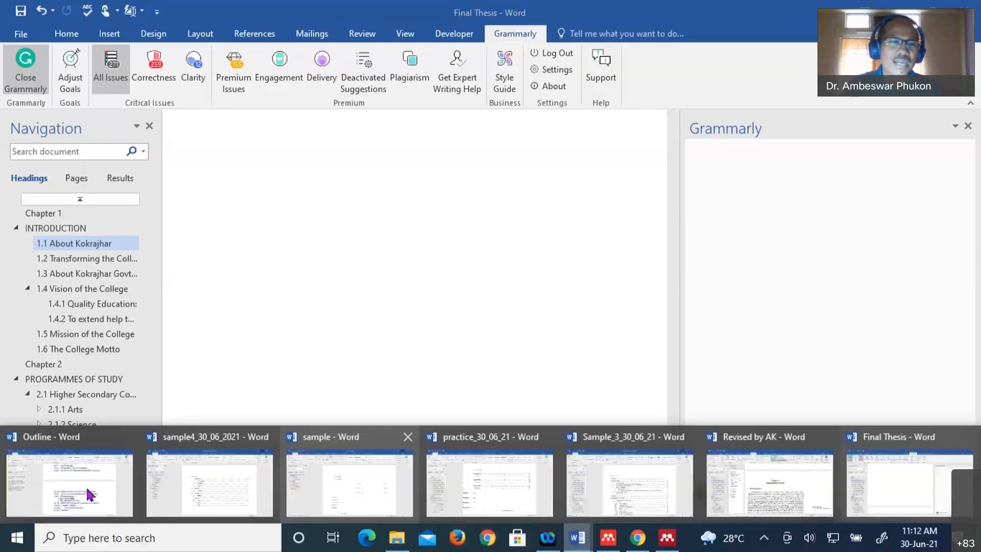
left_click(90, 495)
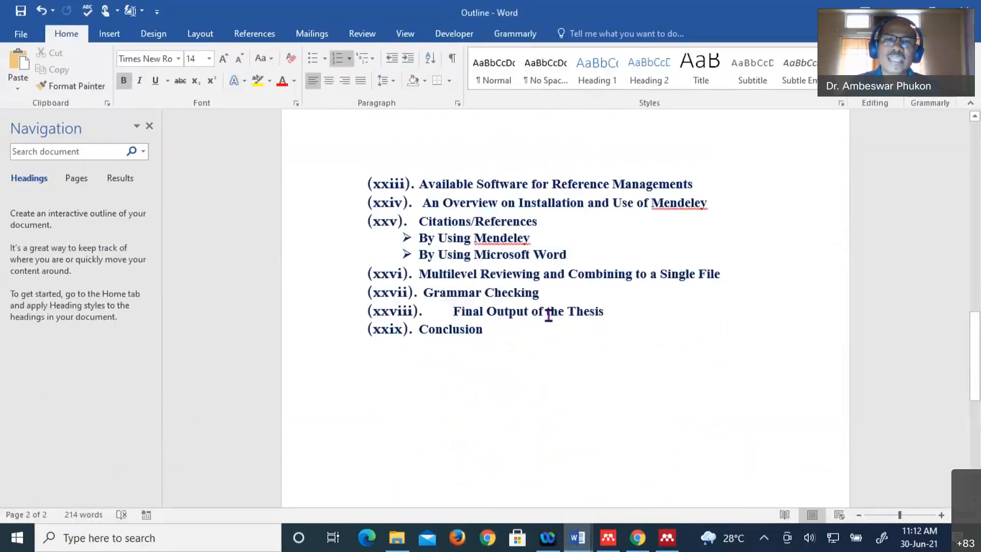
scroll(548, 313, "down", 1)
scroll(548, 314, "up", 2)
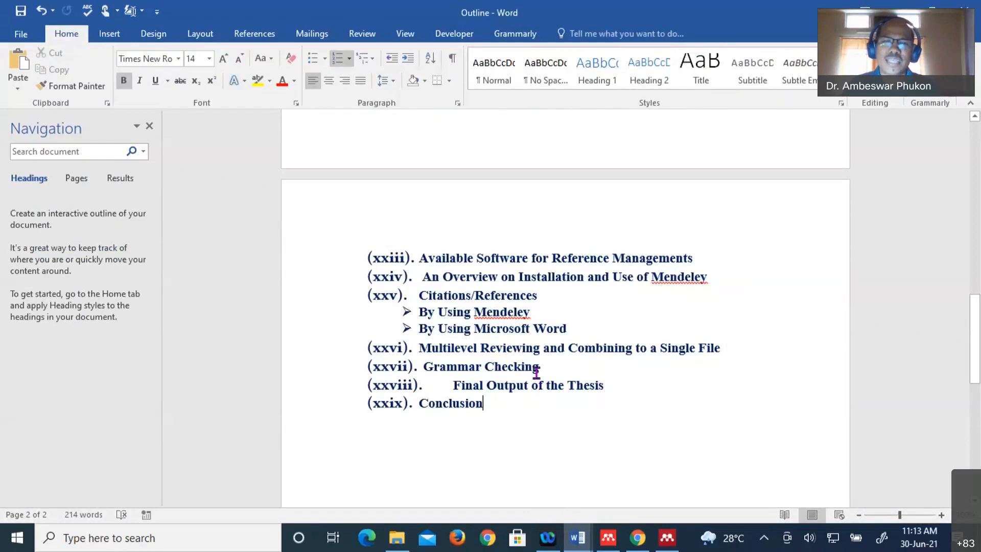
scroll(536, 372, "down", 3)
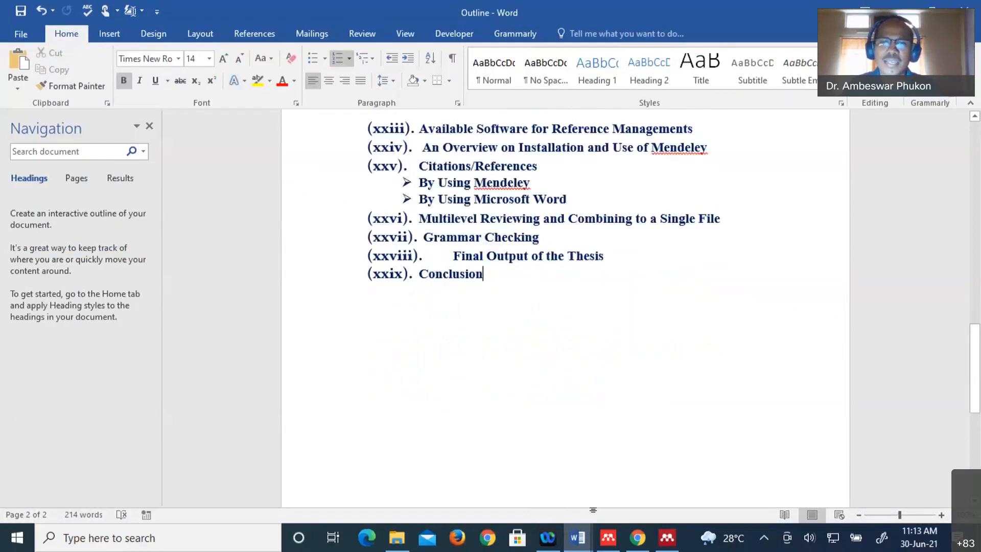
mouse_move(578, 537)
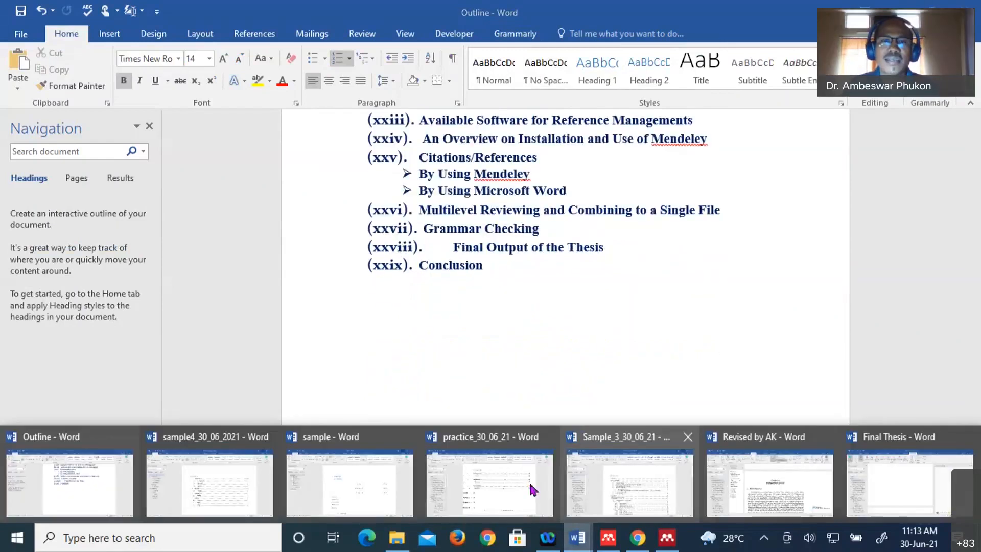
left_click(532, 489)
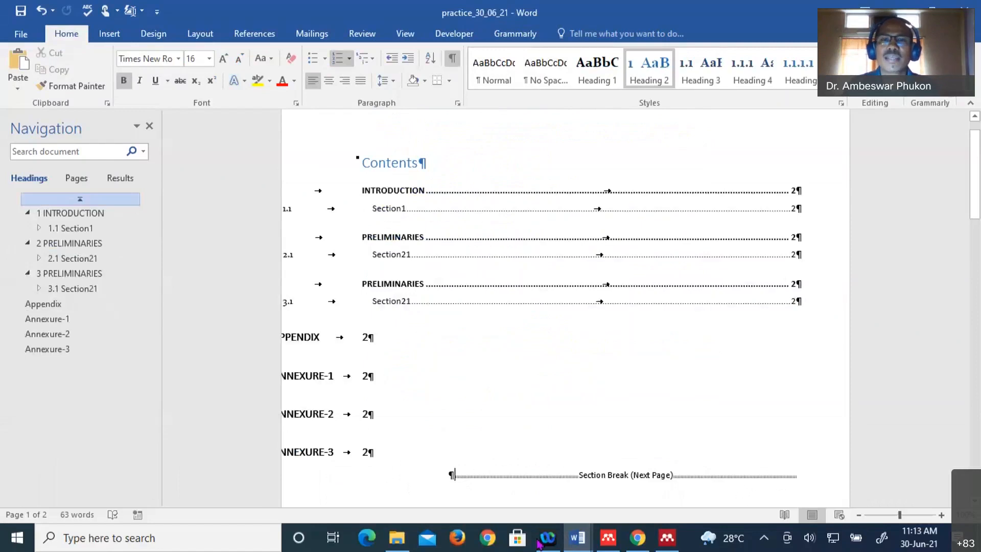
- Switch to the Sample_3_30_06_21 document and scroll back up to section 1.1 About Kokrajhar
left_click(615, 486)
scroll(572, 384, "down", 7)
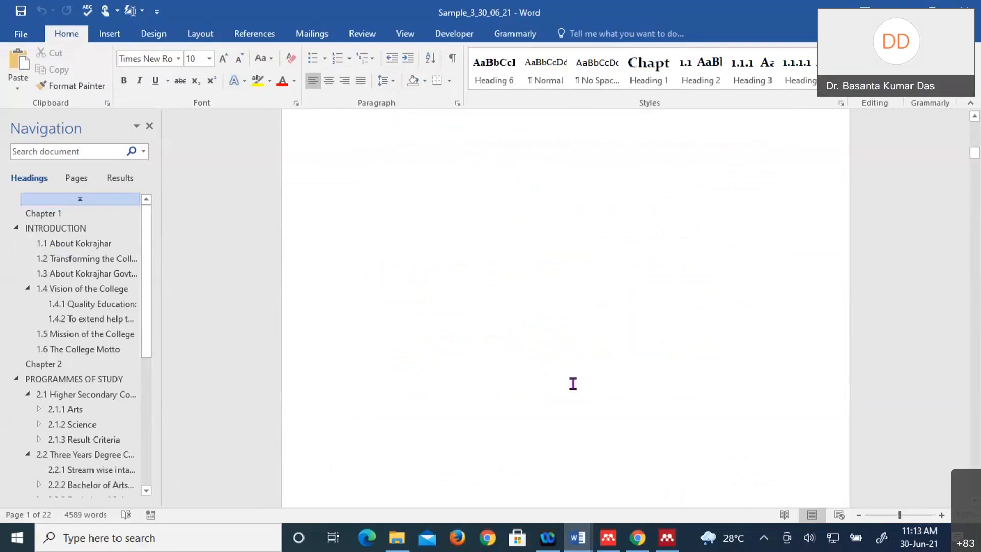
scroll(573, 384, "down", 15)
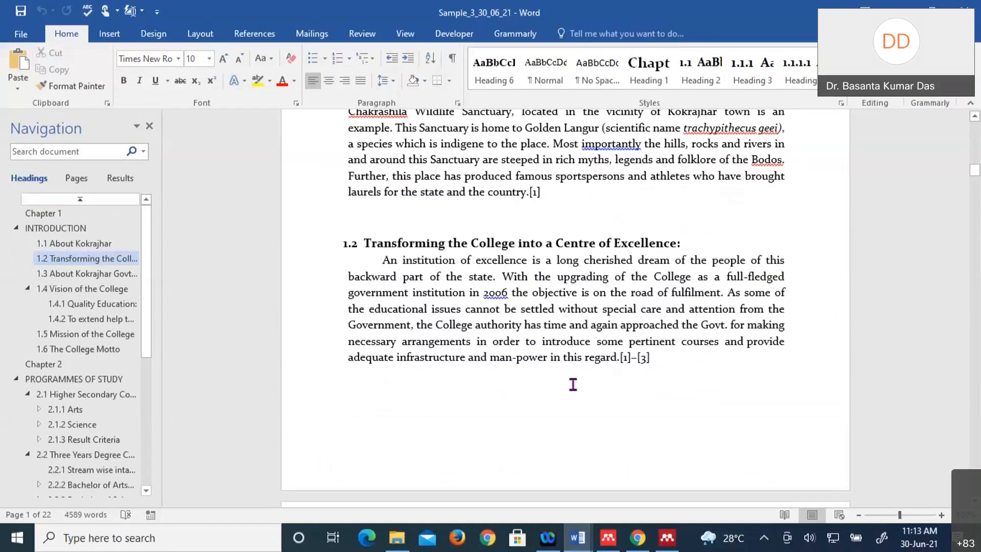
scroll(573, 383, "up", 8)
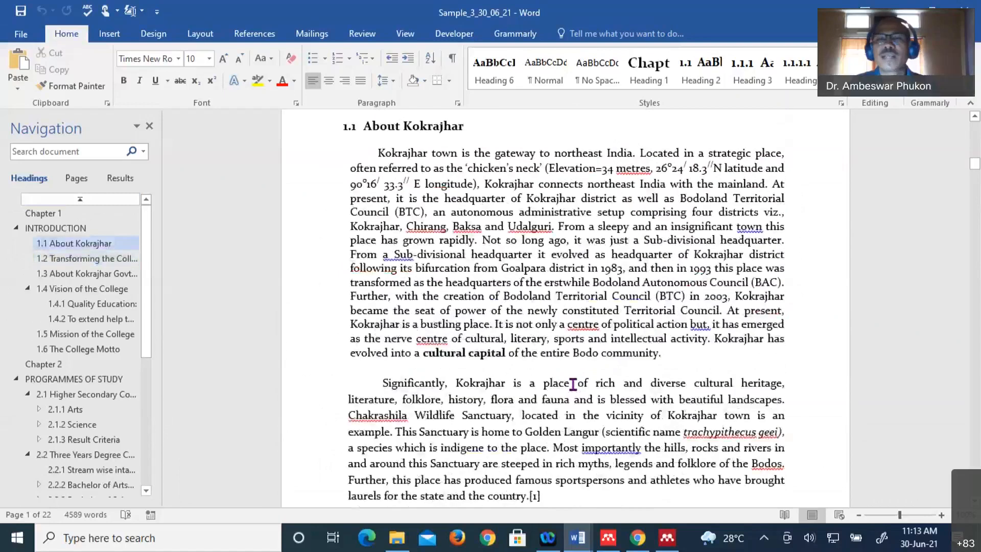
scroll(573, 384, "up", 1)
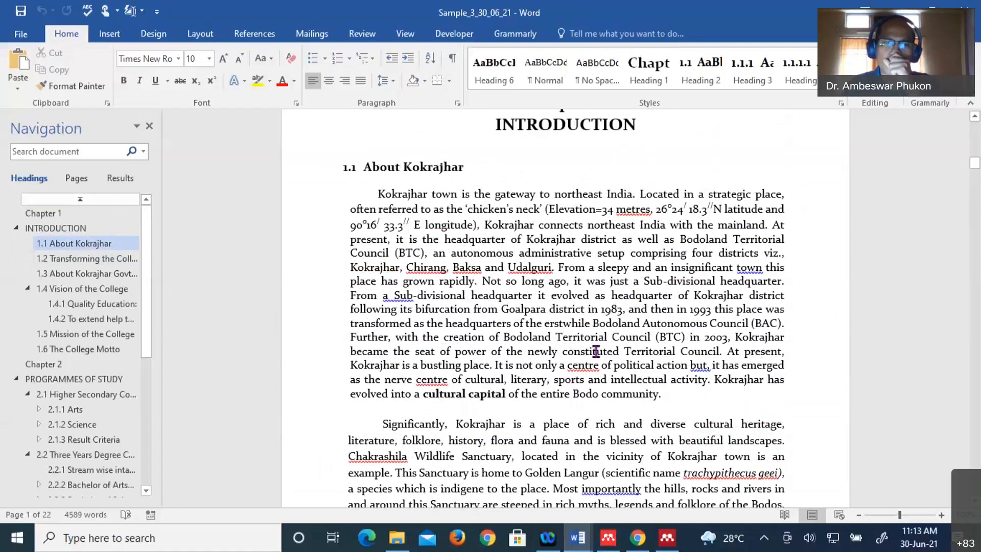
left_click(582, 537)
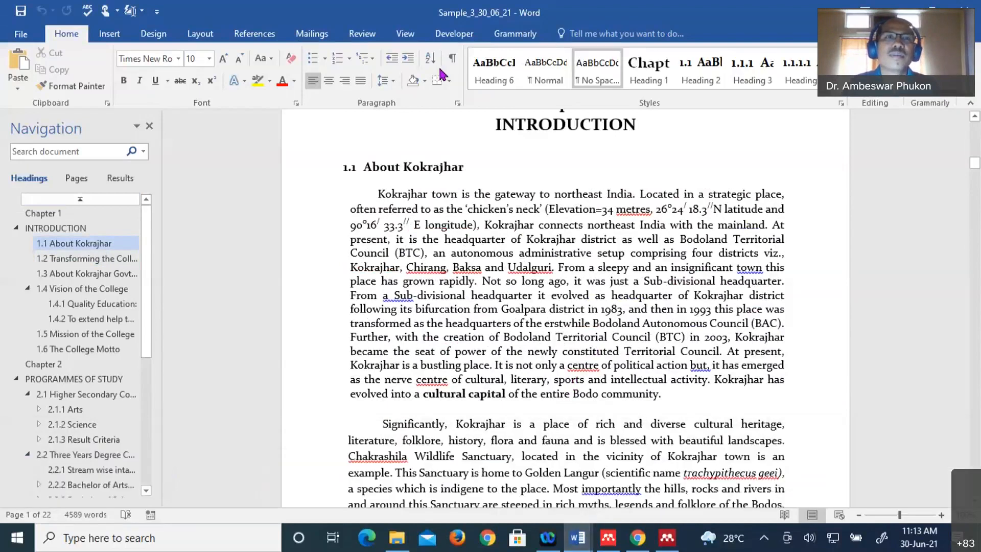
- Show the Review ribbon and scroll through sections 1.1 to 1.3 About Kokrajhar Govt. College
left_click(362, 35)
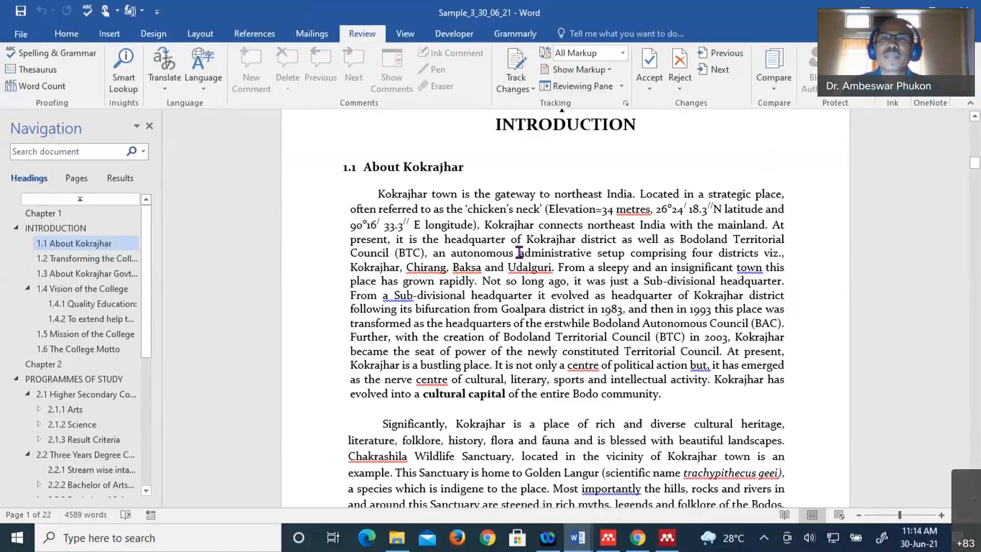
scroll(520, 253, "up", 2)
scroll(519, 252, "down", 2)
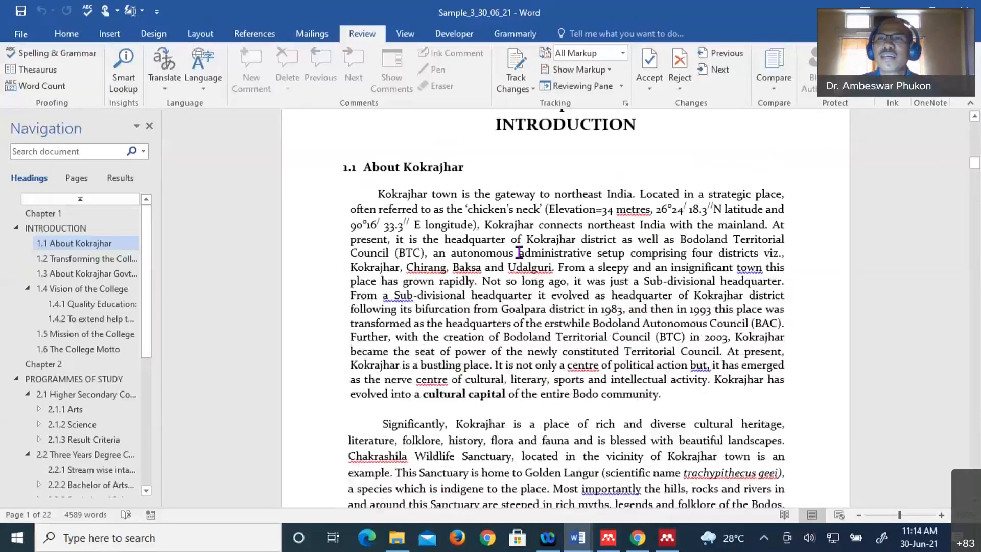
scroll(519, 252, "up", 2)
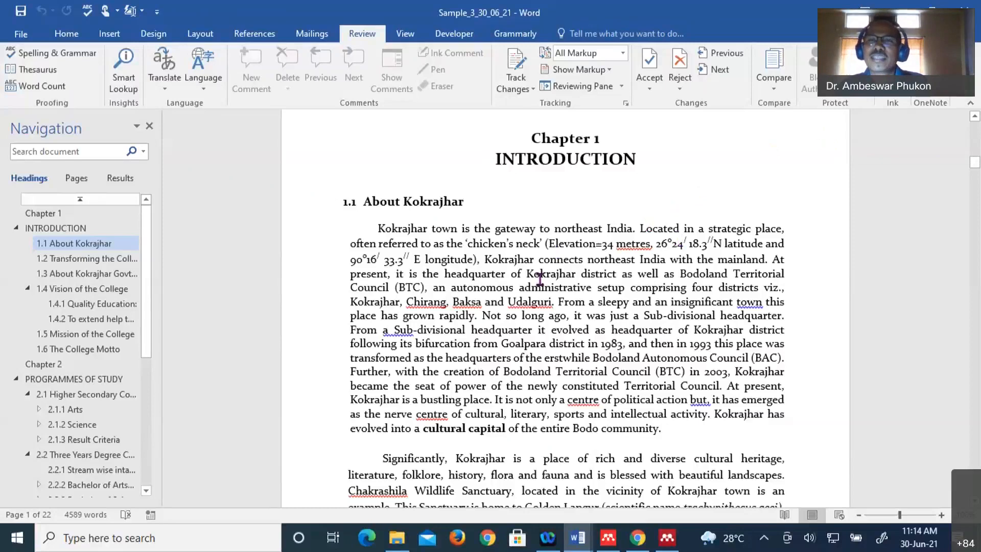
scroll(540, 278, "down", 3)
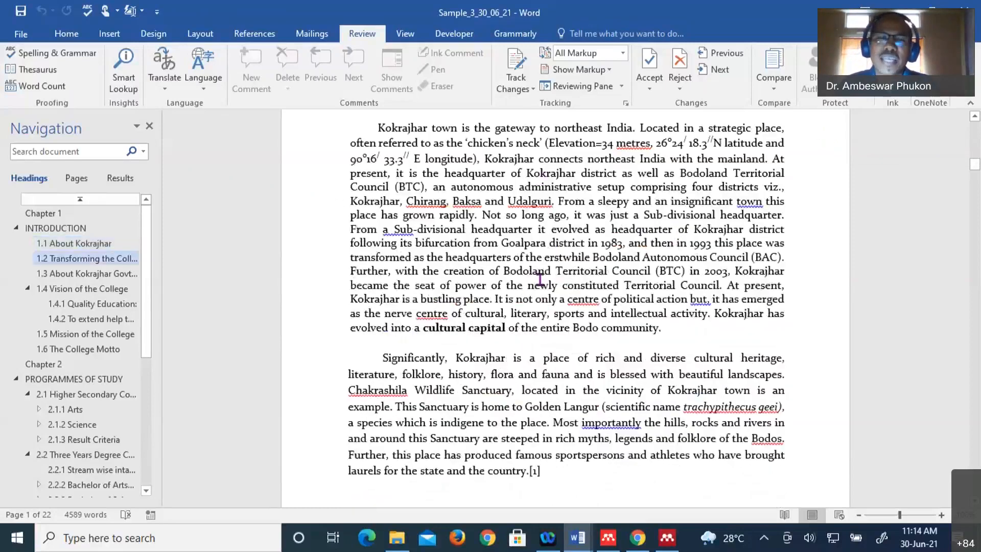
scroll(540, 279, "down", 5)
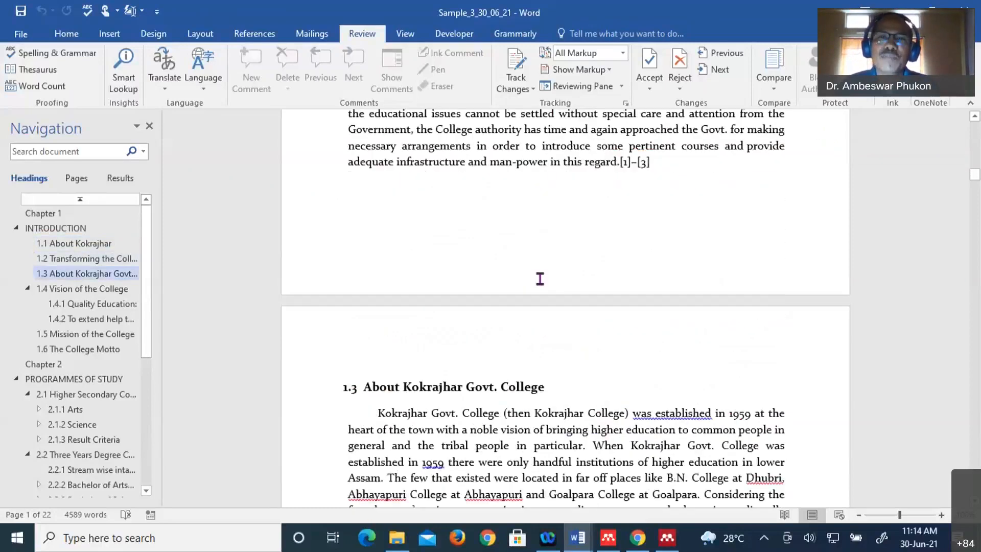
scroll(541, 279, "up", 15)
scroll(540, 279, "down", 8)
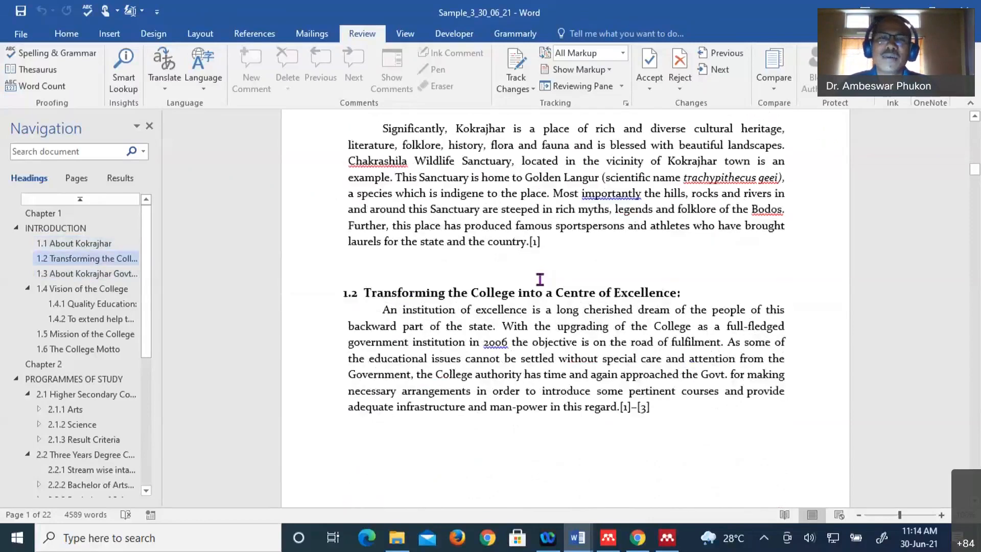
scroll(540, 278, "down", 5)
scroll(541, 279, "down", 1)
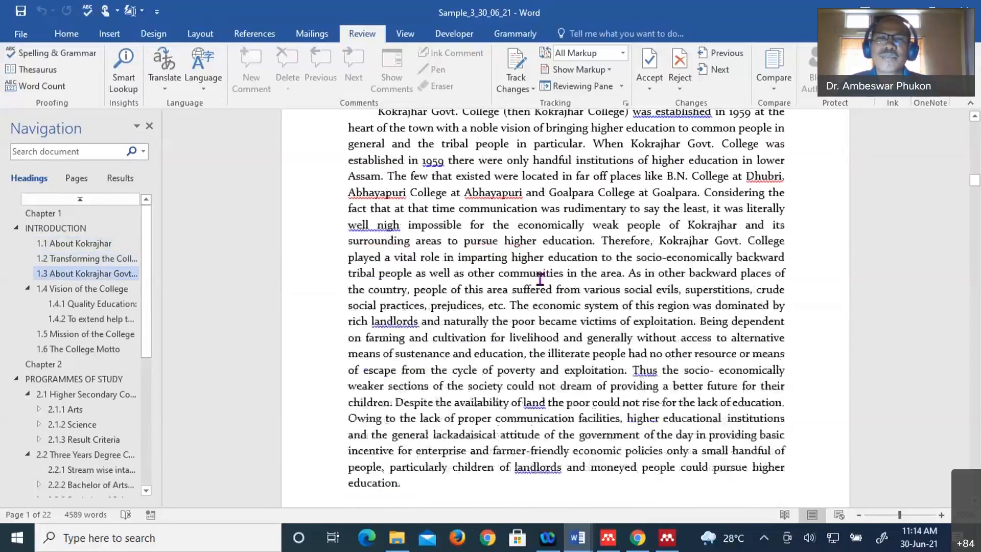
scroll(540, 279, "up", 1)
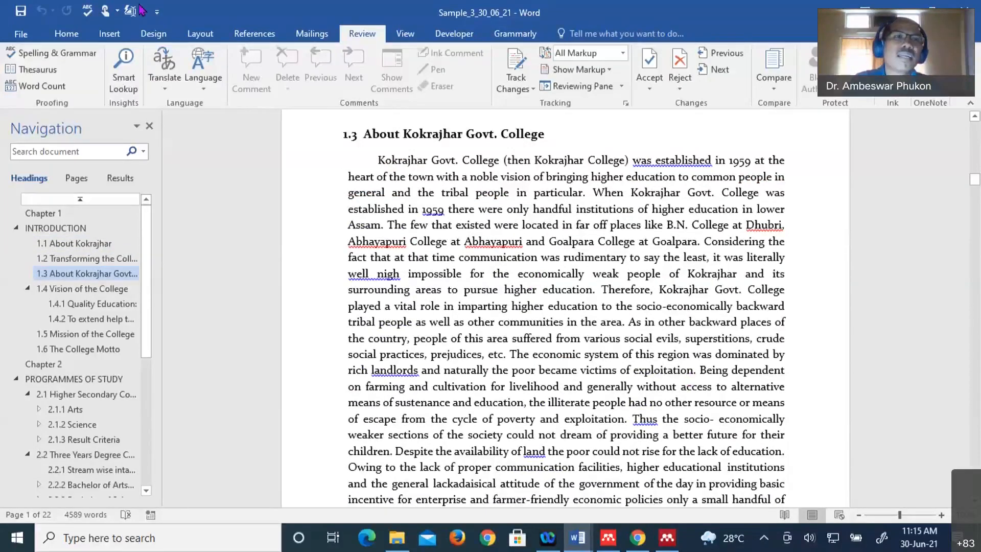
- Look over the Portrait and Landscape orientation choices on the Layout ribbon without changing anything
left_click(200, 34)
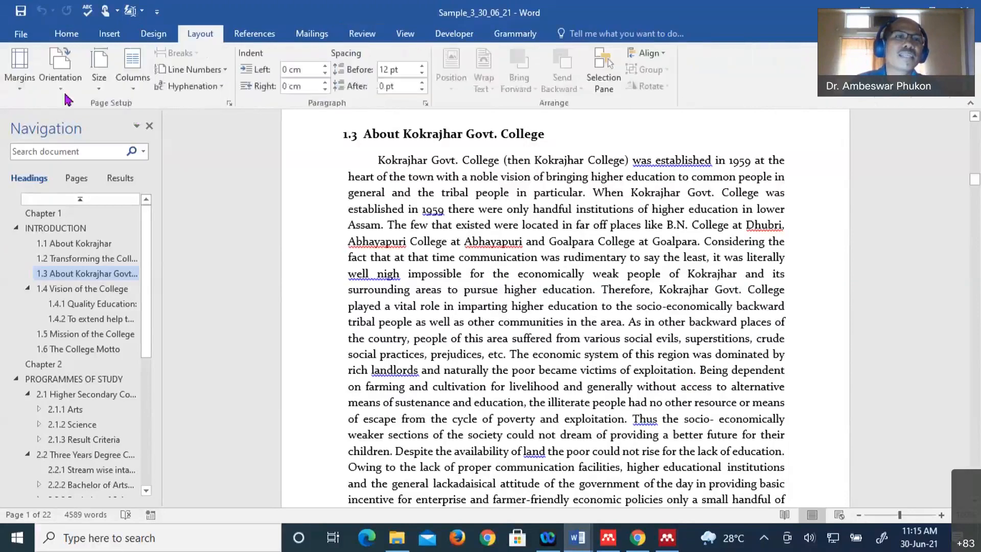
left_click(62, 91)
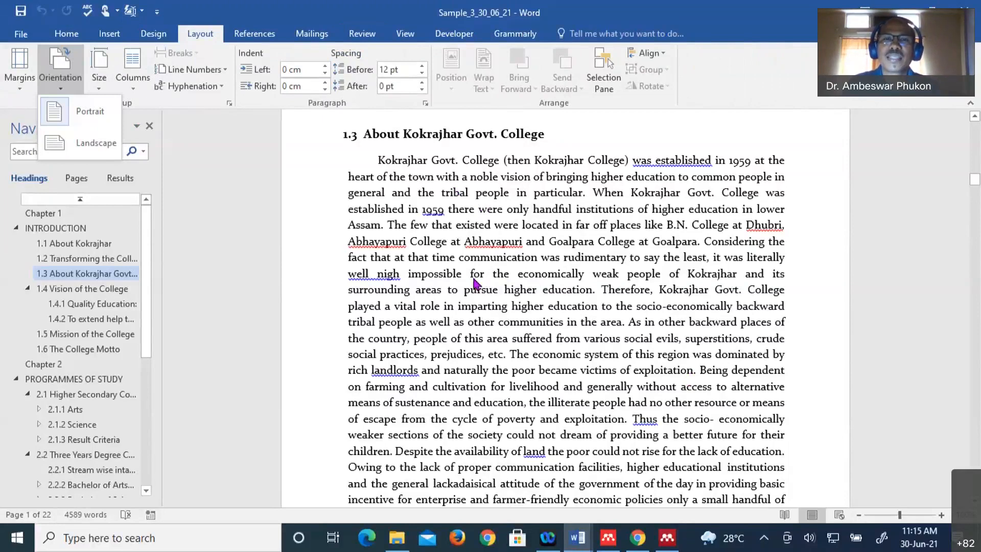
scroll(511, 302, "up", 5)
scroll(561, 322, "down", 1)
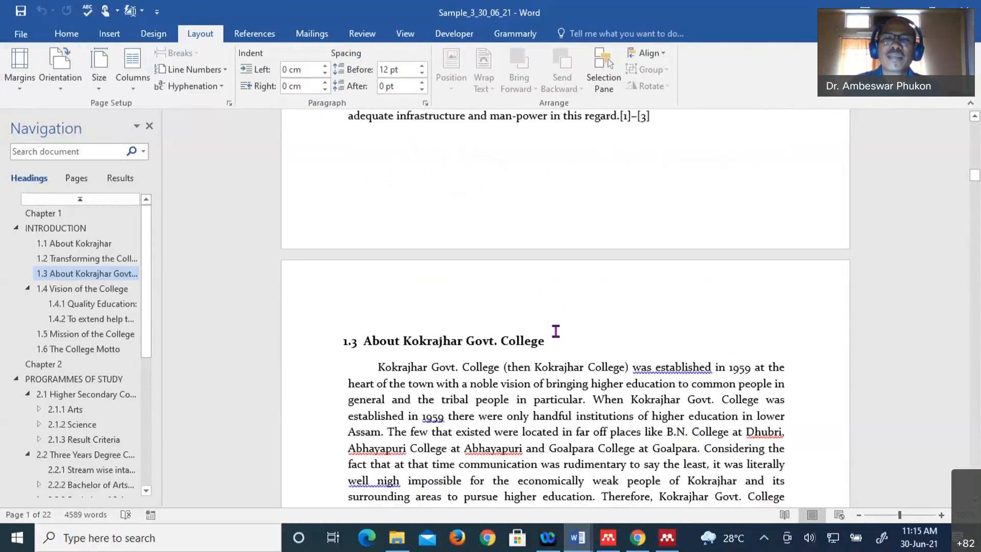
scroll(555, 331, "down", 6)
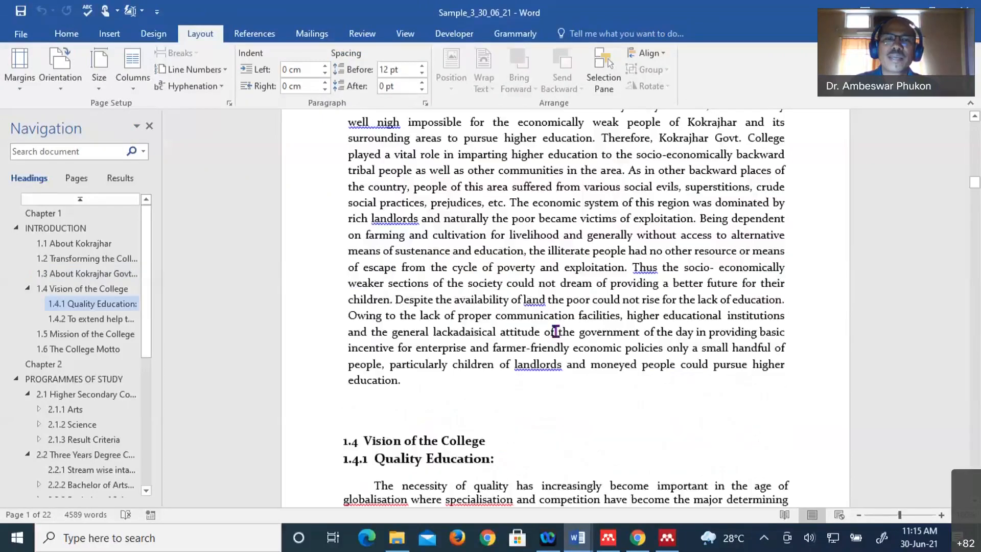
scroll(451, 295, "down", 2)
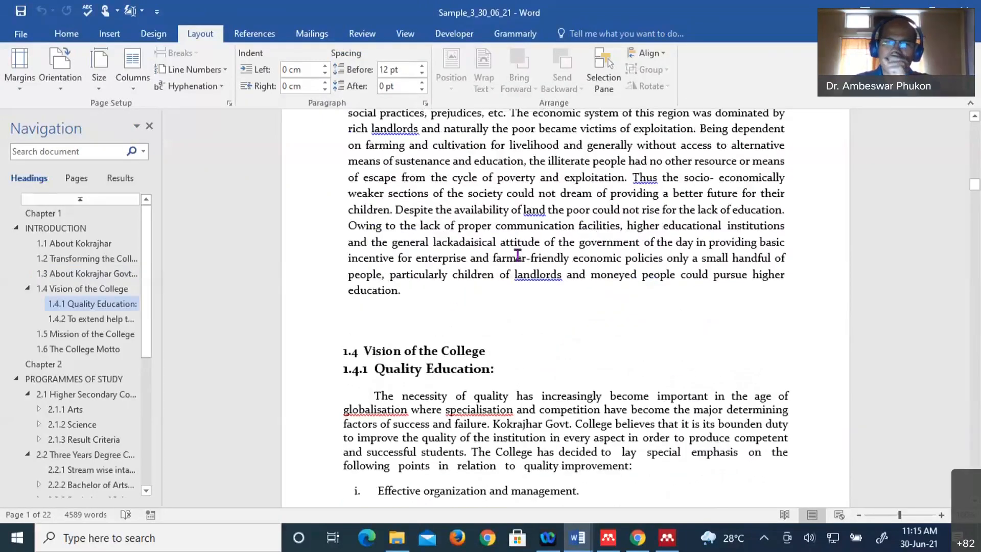
scroll(518, 255, "down", 2)
- Scroll through Chapter 1 to section 1.2's closing paragraph with citations [1]–[3]
scroll(518, 255, "down", 1)
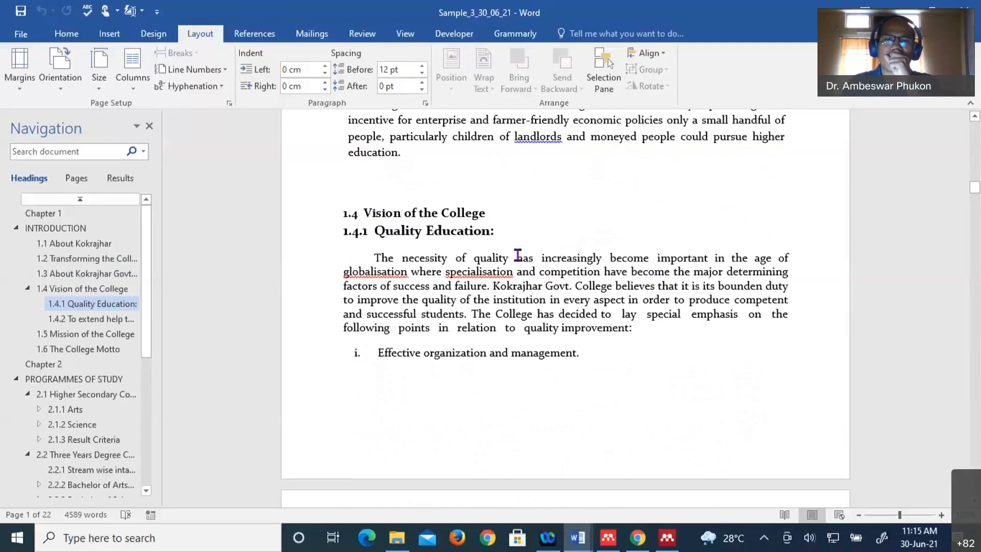
scroll(518, 255, "down", 5)
scroll(518, 255, "down", 8)
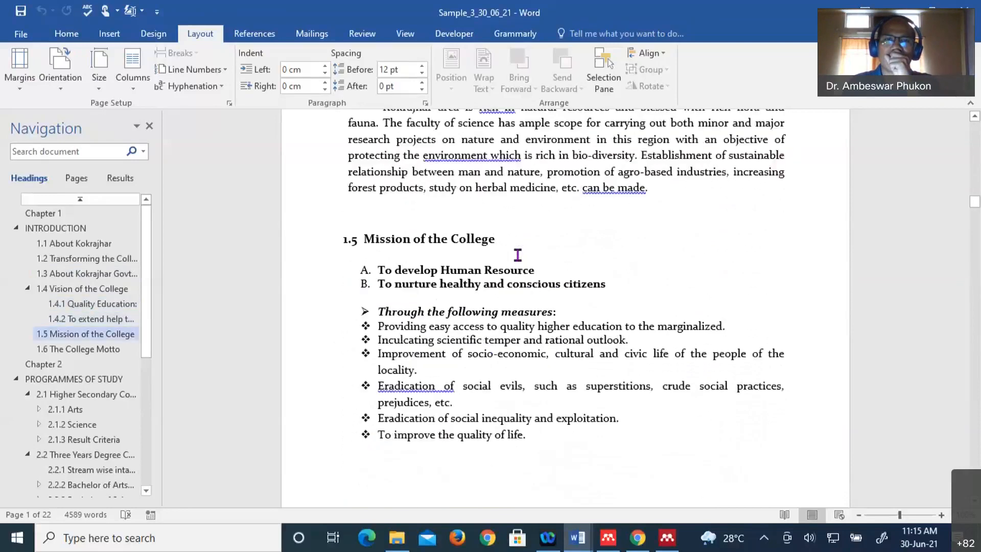
scroll(518, 255, "down", 8)
scroll(517, 255, "down", 8)
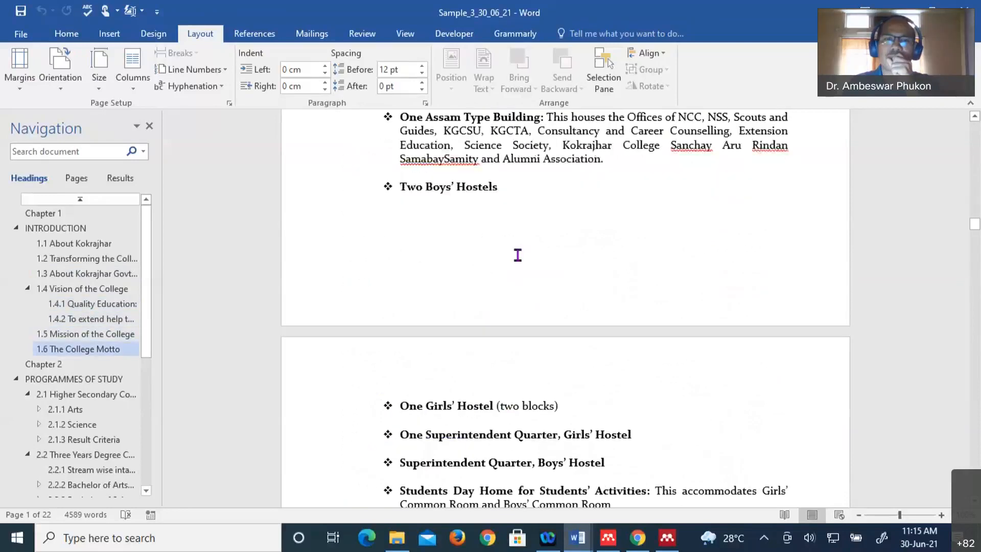
scroll(518, 255, "down", 8)
scroll(517, 255, "down", 8)
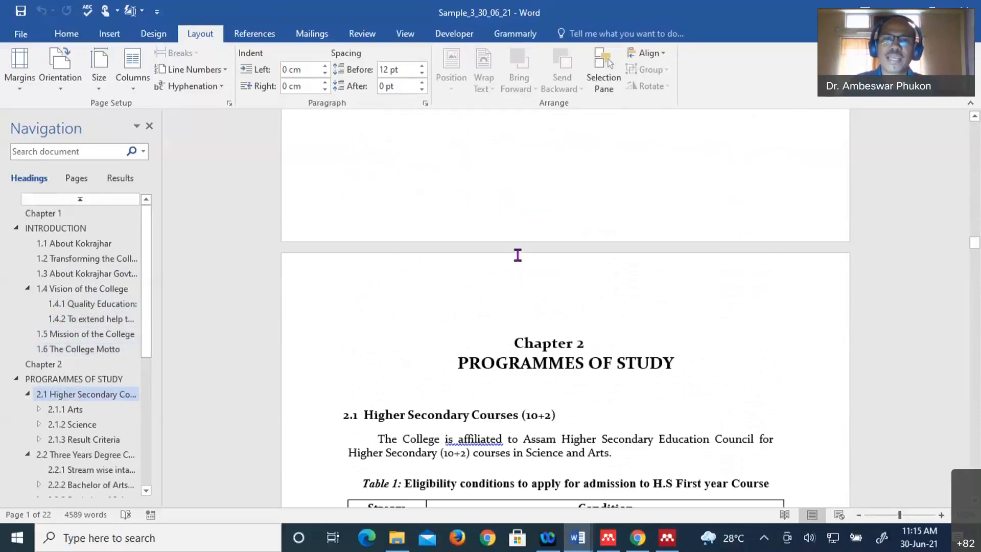
scroll(518, 255, "down", 8)
scroll(517, 255, "up", 5)
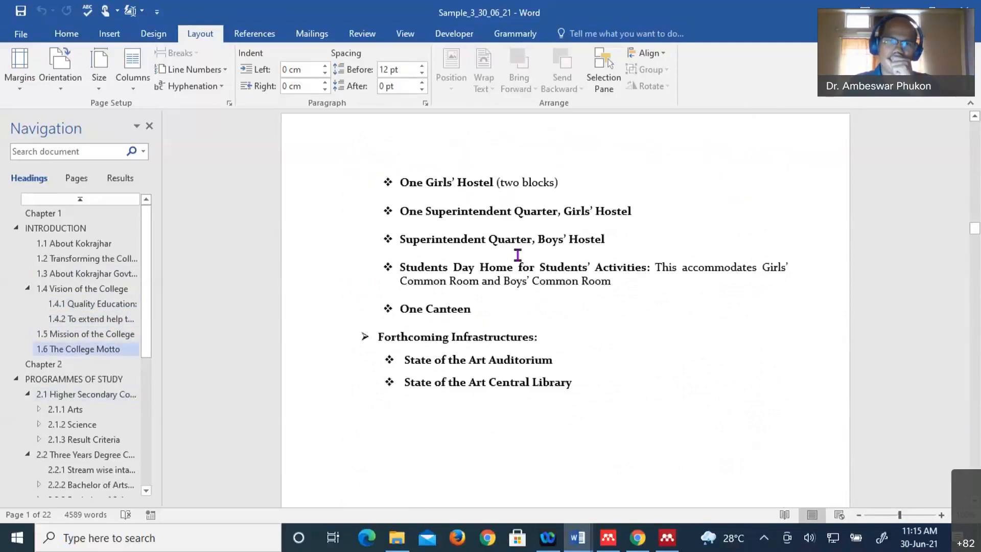
scroll(517, 255, "up", 5)
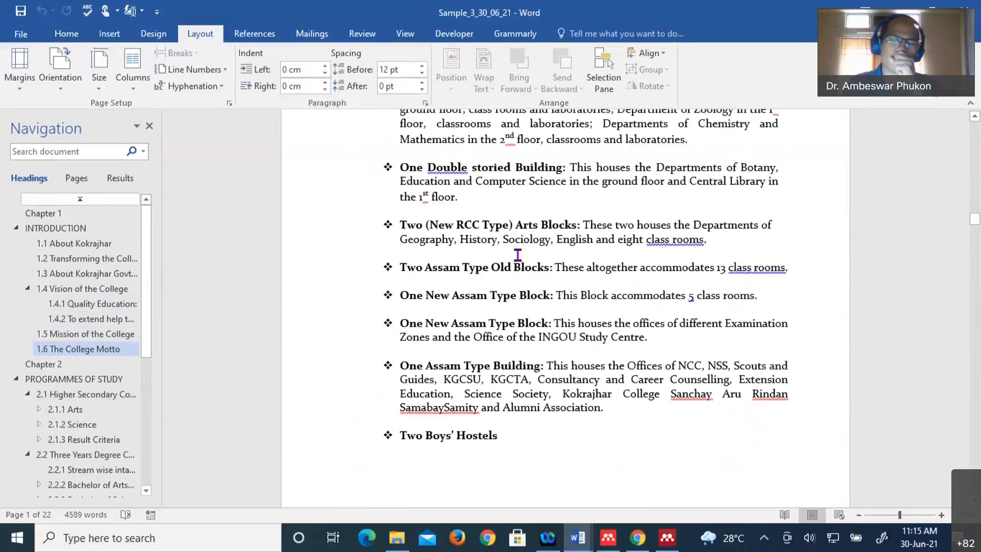
scroll(517, 255, "up", 10)
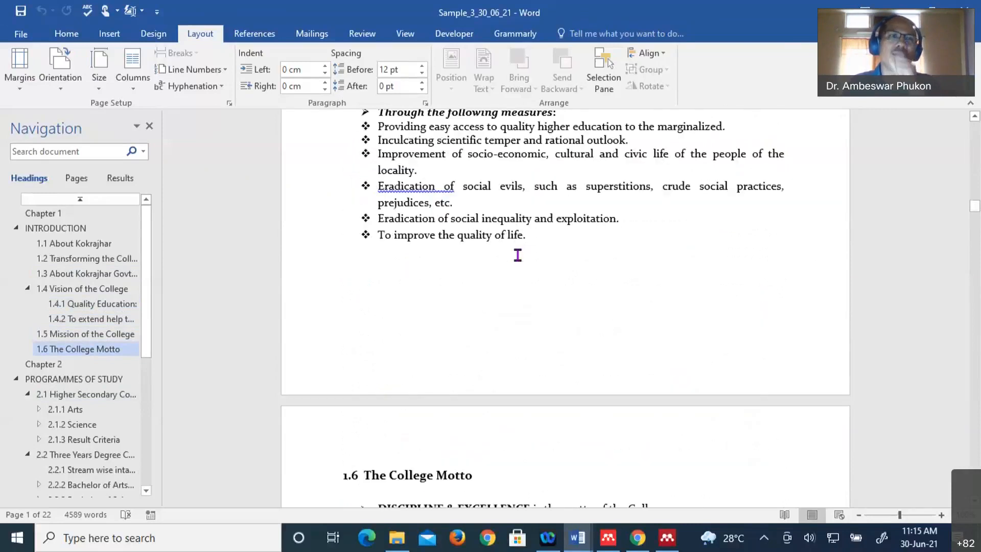
scroll(518, 255, "up", 3)
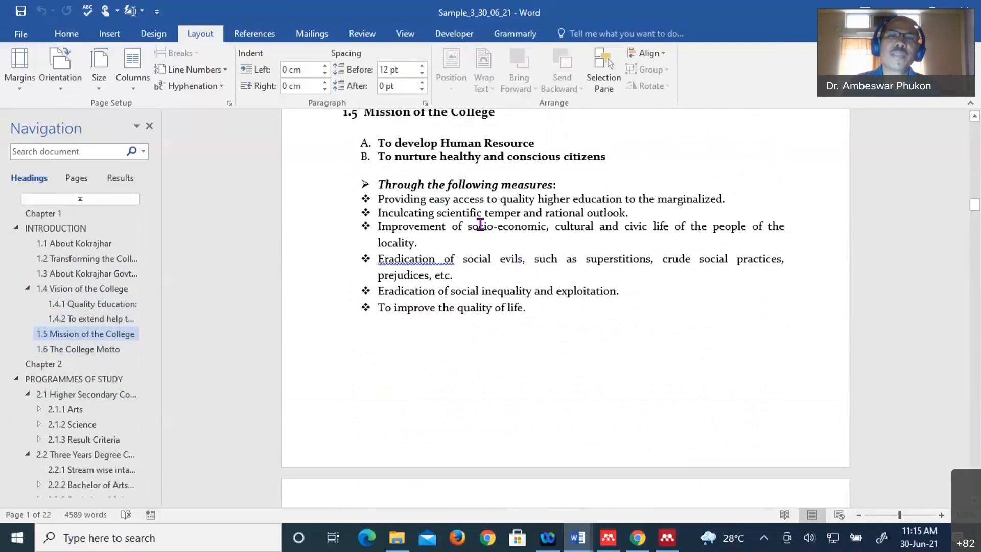
scroll(480, 225, "up", 15)
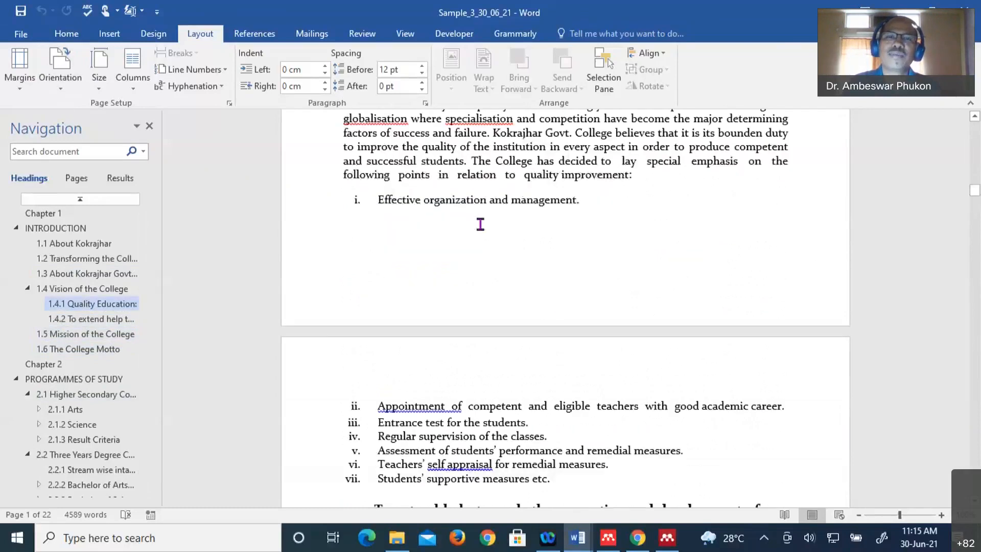
scroll(480, 225, "up", 10)
scroll(725, 310, "down", 1)
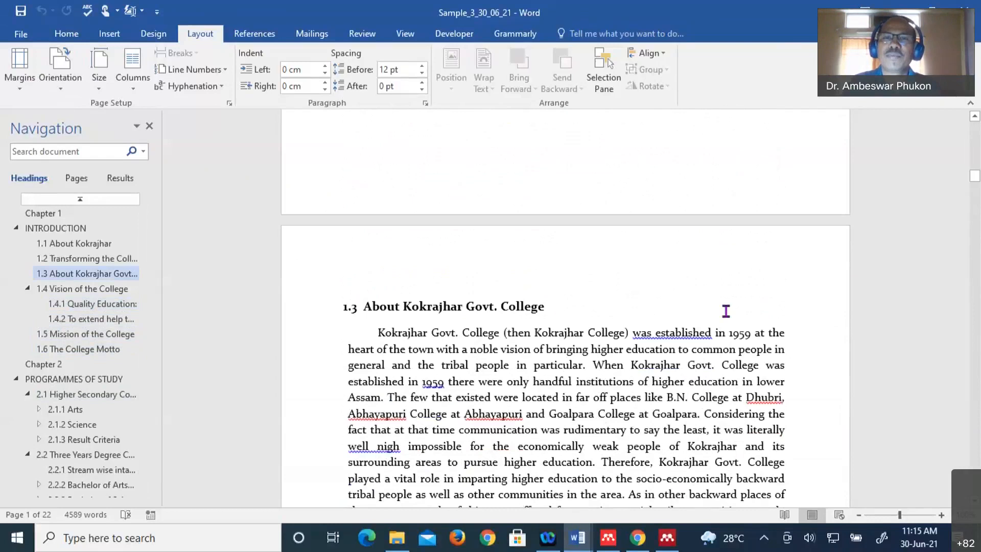
scroll(685, 247, "up", 4)
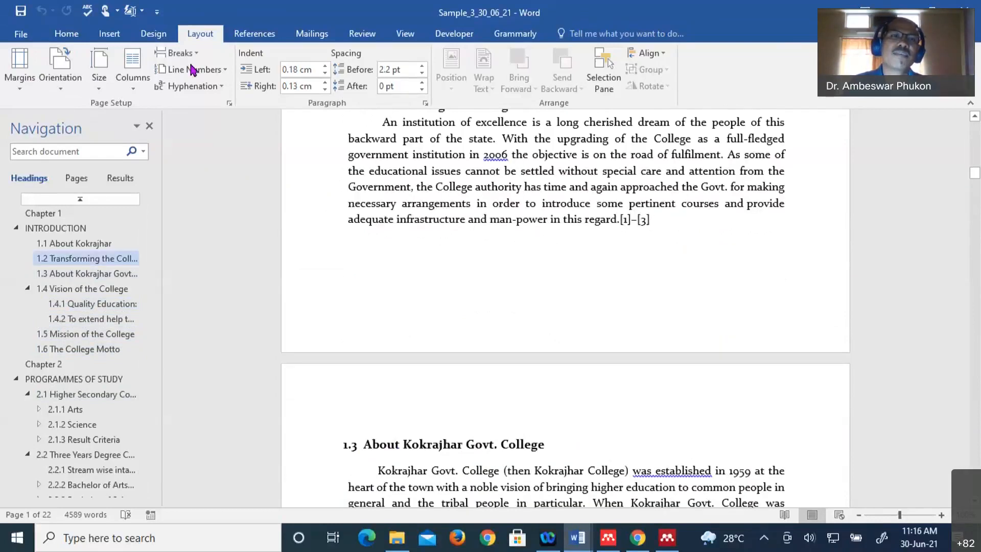
- View the page and section break types without inserting one, then scroll through Chapter 1
left_click(176, 53)
left_click(201, 252)
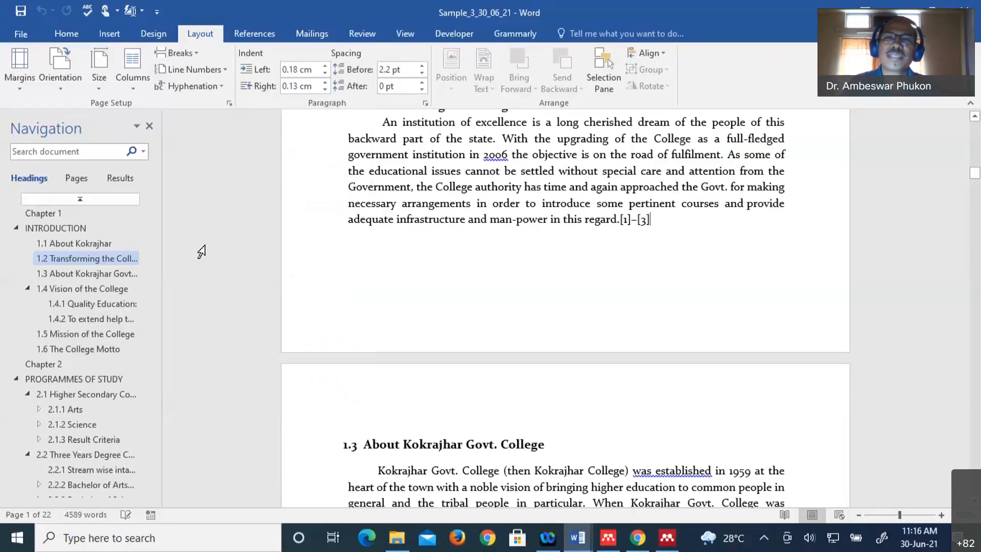
scroll(494, 351, "down", 10)
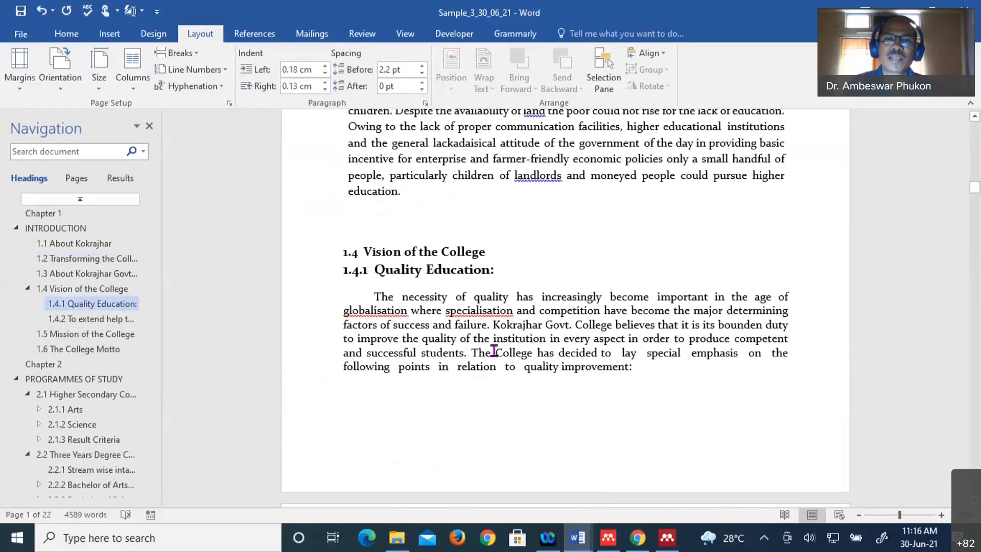
scroll(494, 351, "down", 10)
scroll(494, 351, "down", 10)
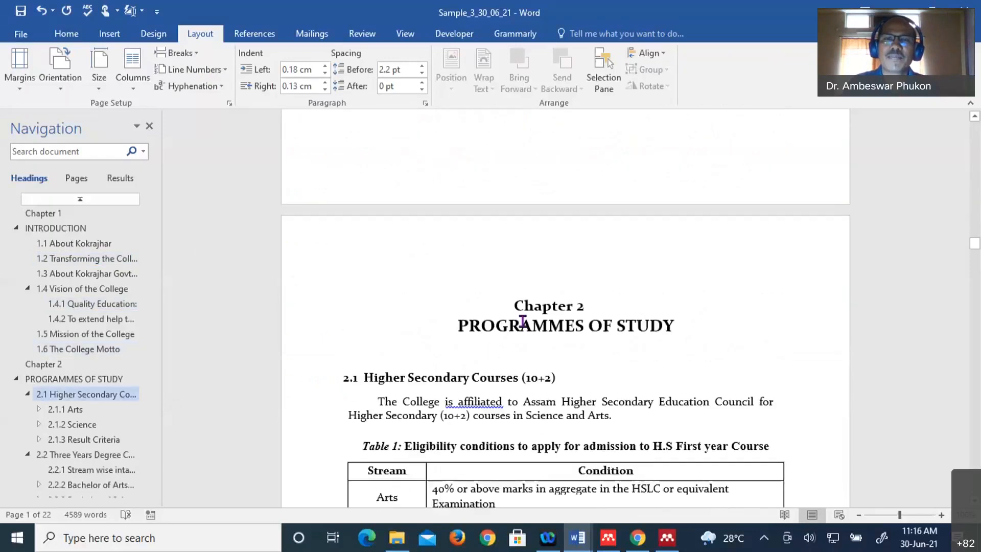
scroll(598, 275, "up", 5)
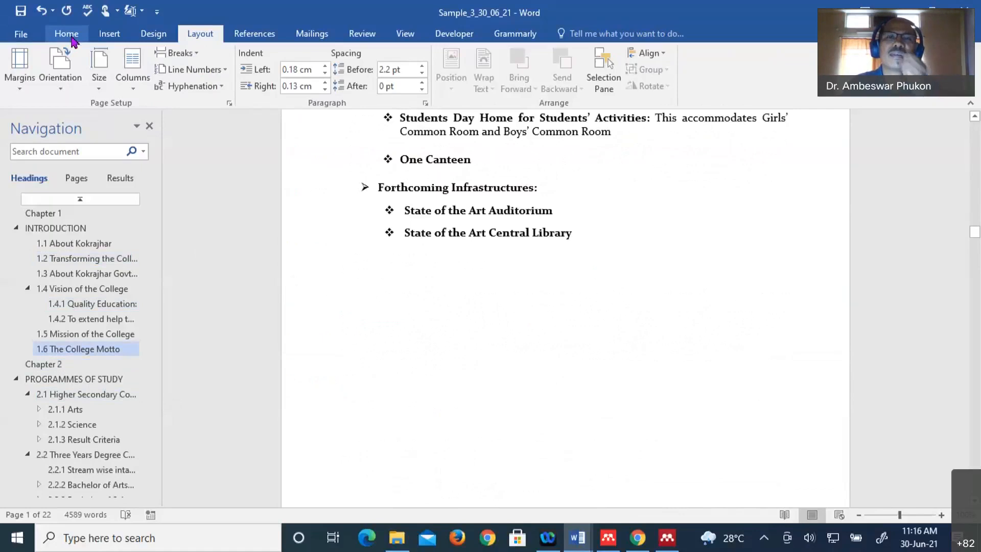
- Turn on Show/Hide ¶ formatting marks and place the cursor in the 1.4.2 paragraph
left_click(70, 35)
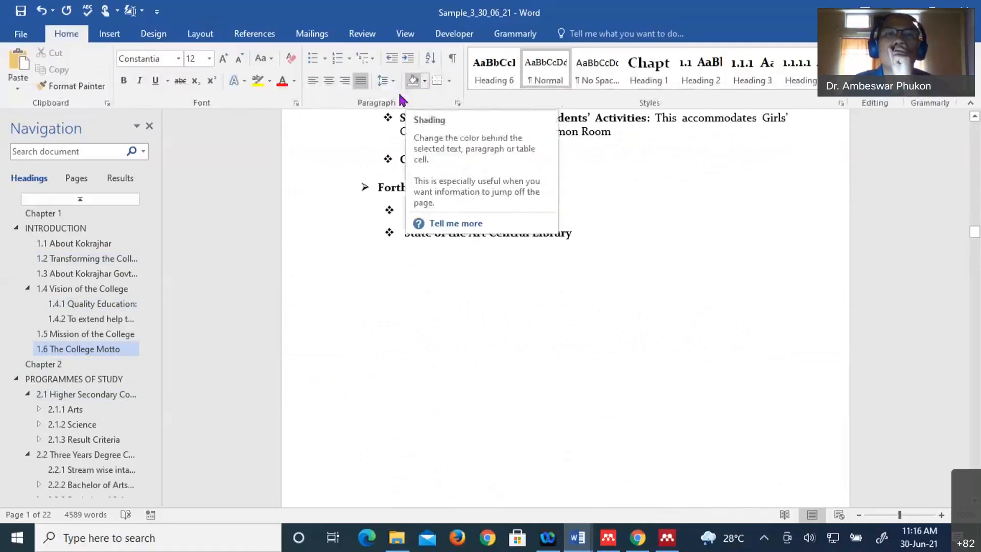
left_click(453, 60)
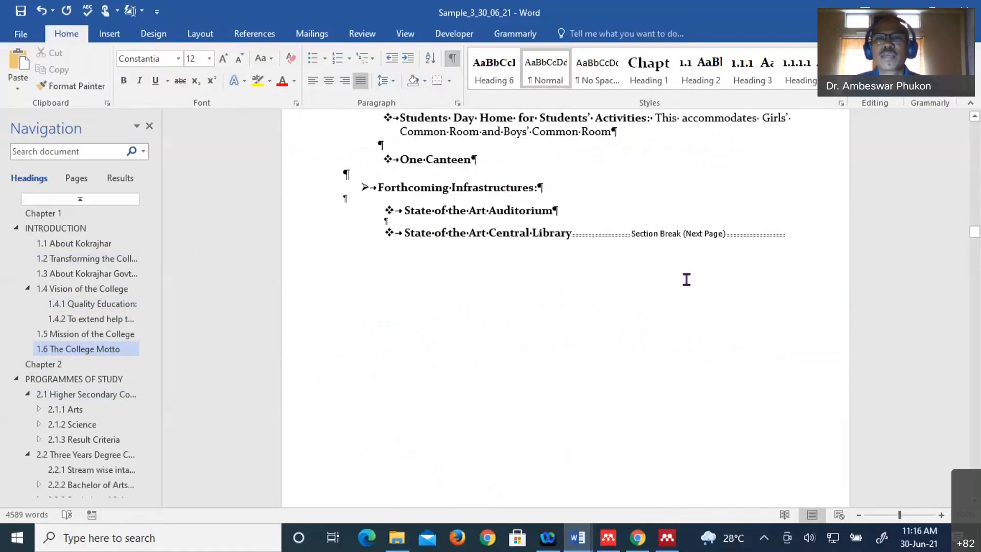
scroll(602, 353, "up", 12)
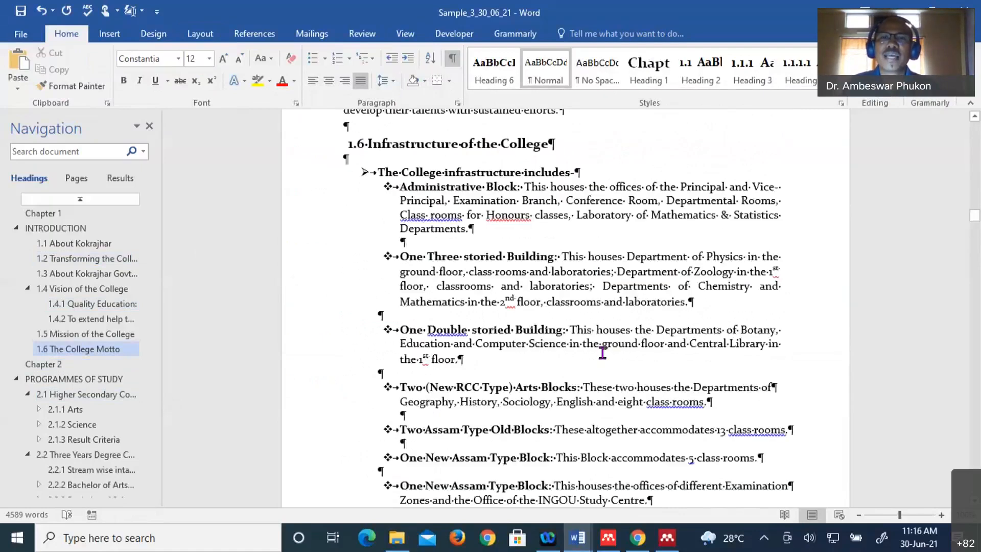
scroll(608, 333, "up", 5)
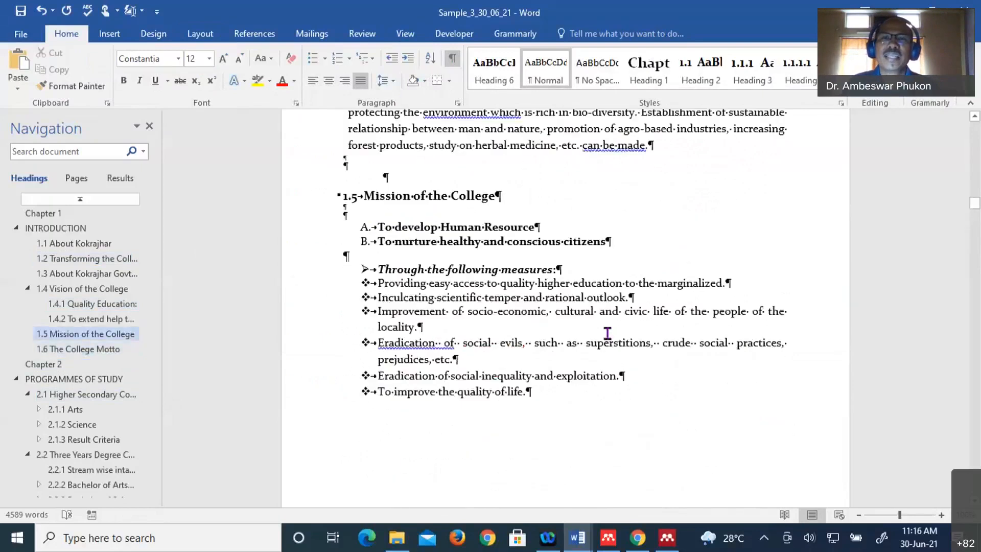
scroll(608, 334, "up", 2)
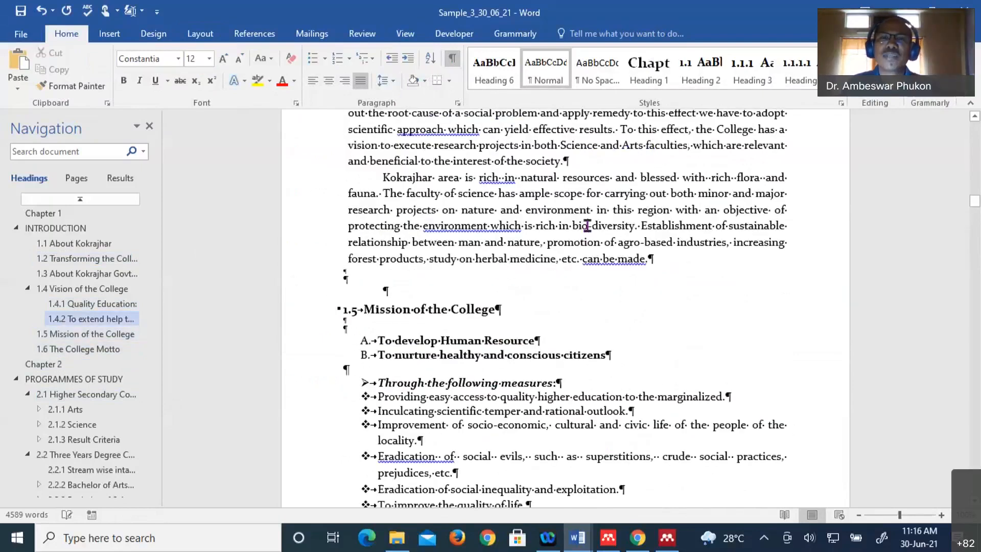
left_click(588, 225)
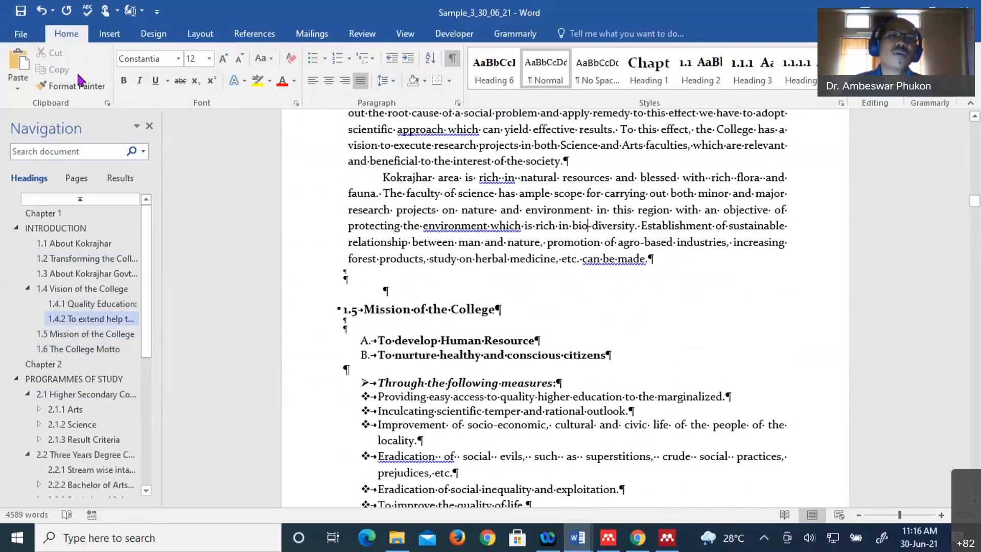
- Set the current section, 1.3 through 1.6, to Landscape orientation
left_click(199, 34)
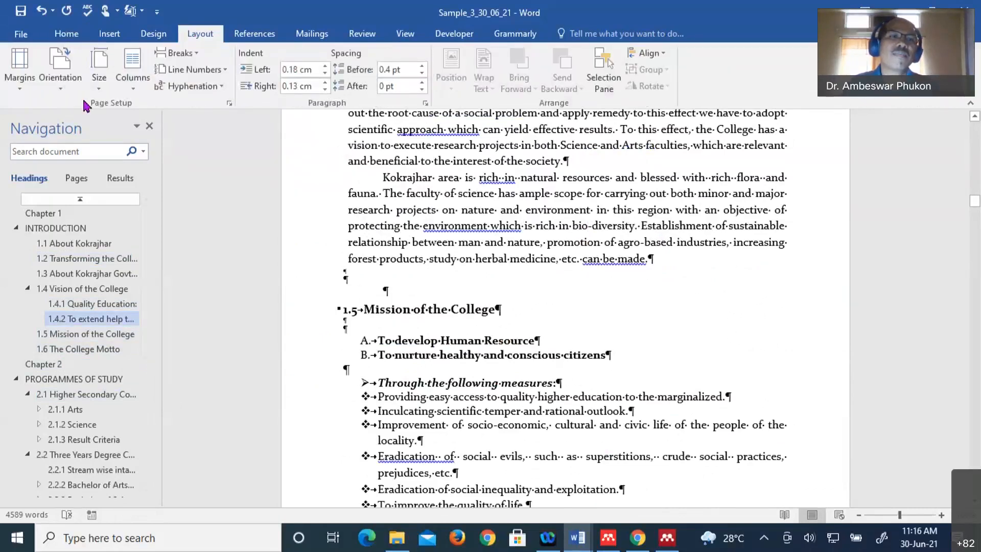
left_click(60, 71)
left_click(75, 152)
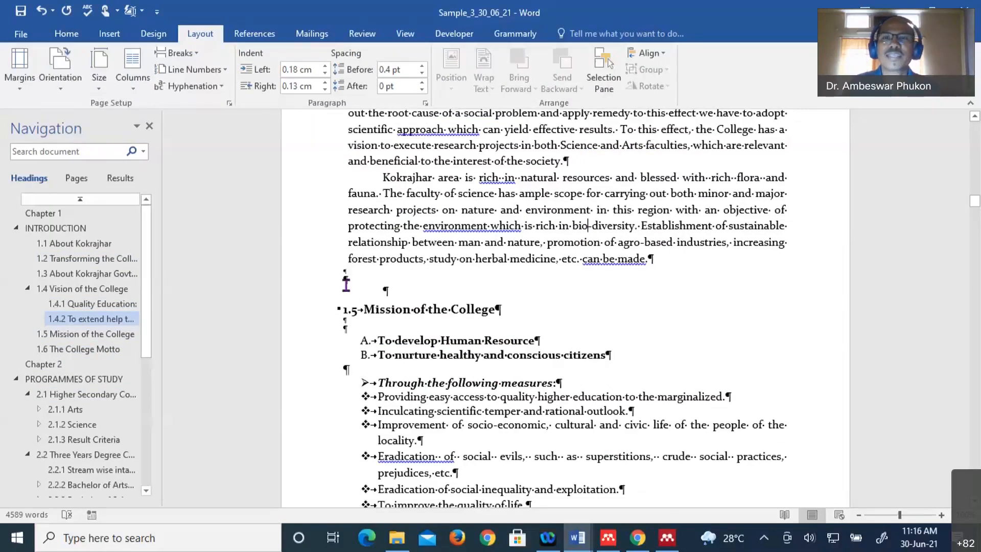
scroll(486, 344, "up", 20)
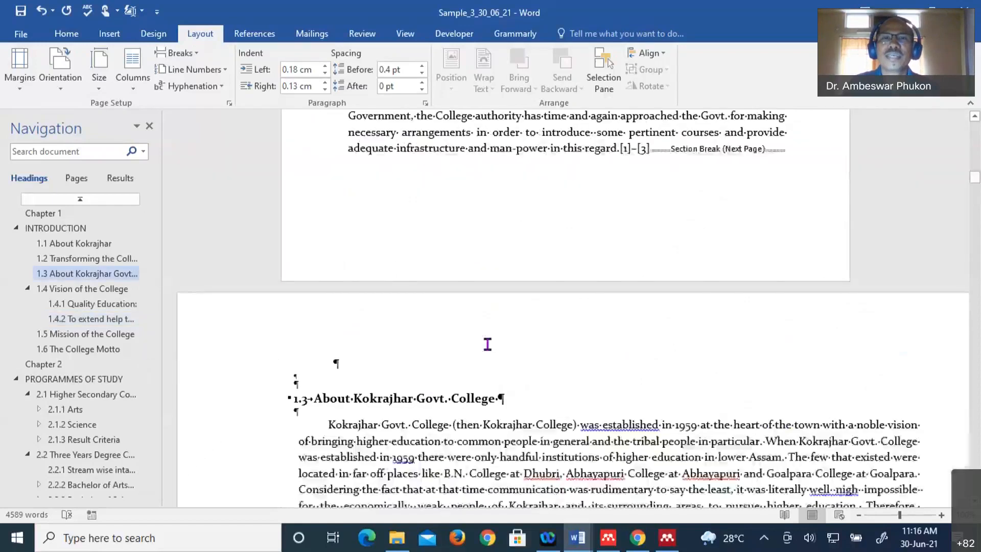
scroll(555, 311, "down", 4)
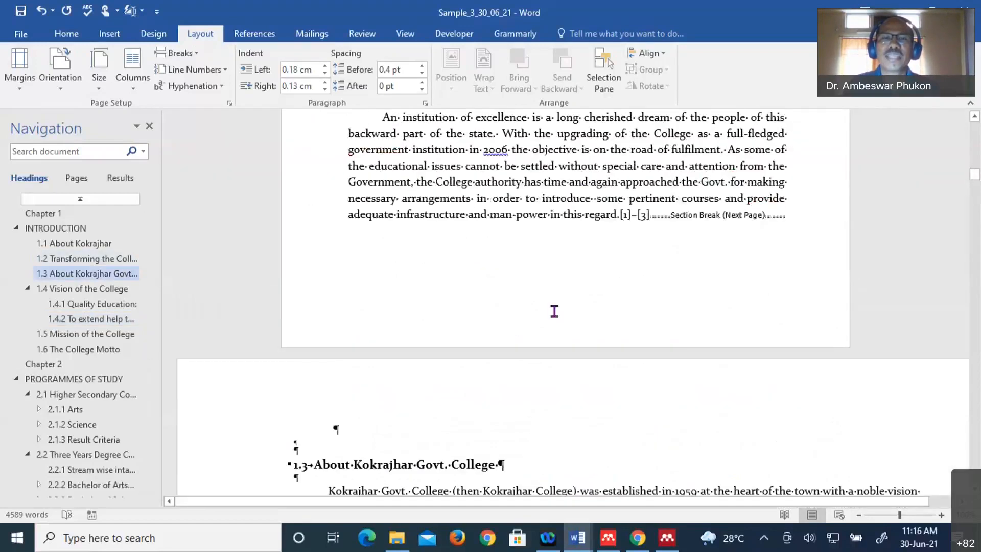
scroll(554, 311, "down", 10)
- Scroll through the landscape pages to check section 1.6 Infrastructure of the College
scroll(554, 311, "down", 10)
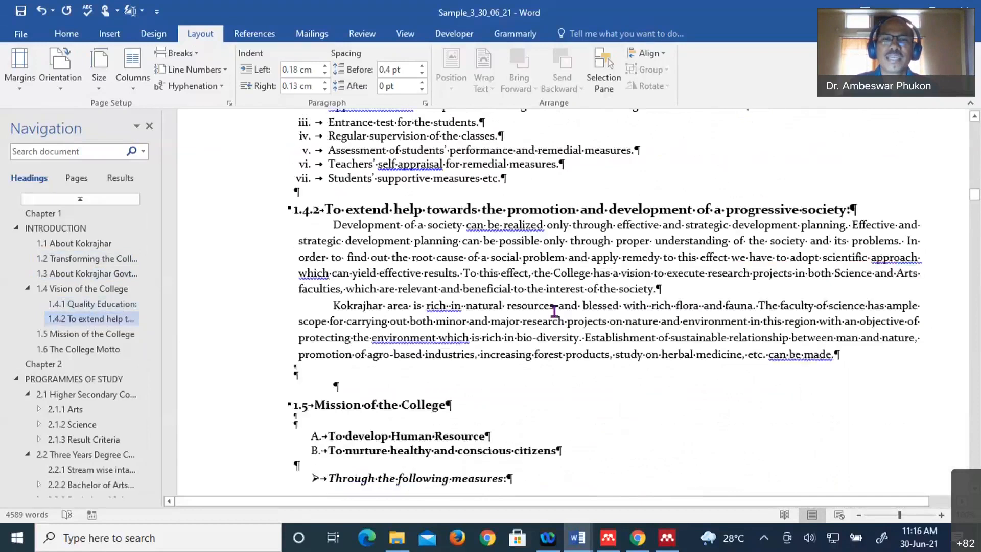
scroll(554, 311, "down", 10)
scroll(554, 312, "down", 10)
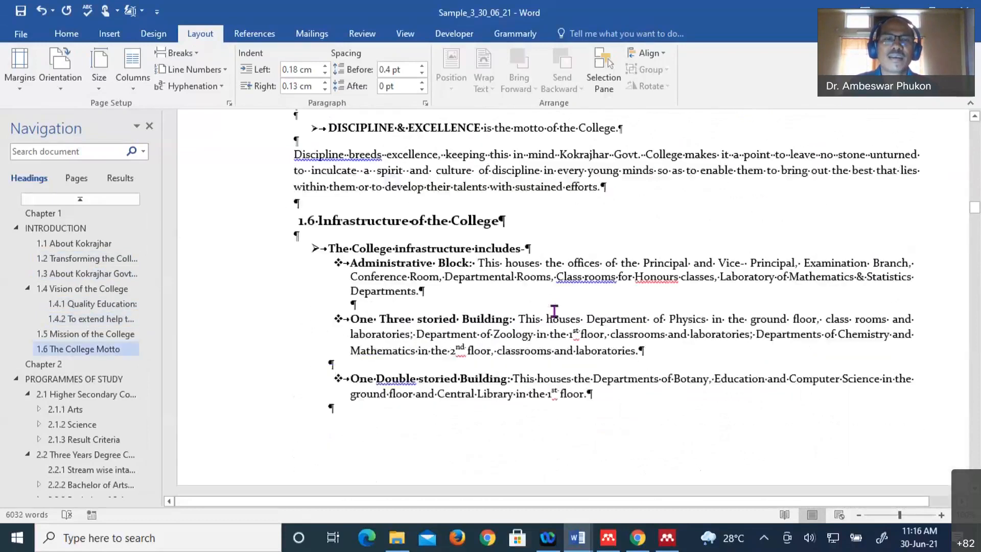
scroll(555, 311, "down", 10)
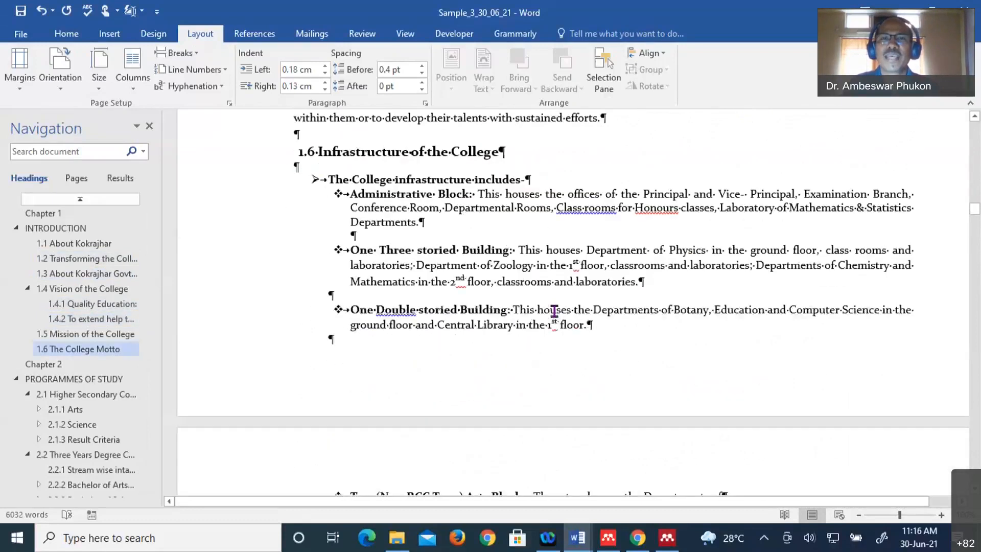
scroll(554, 311, "up", 3)
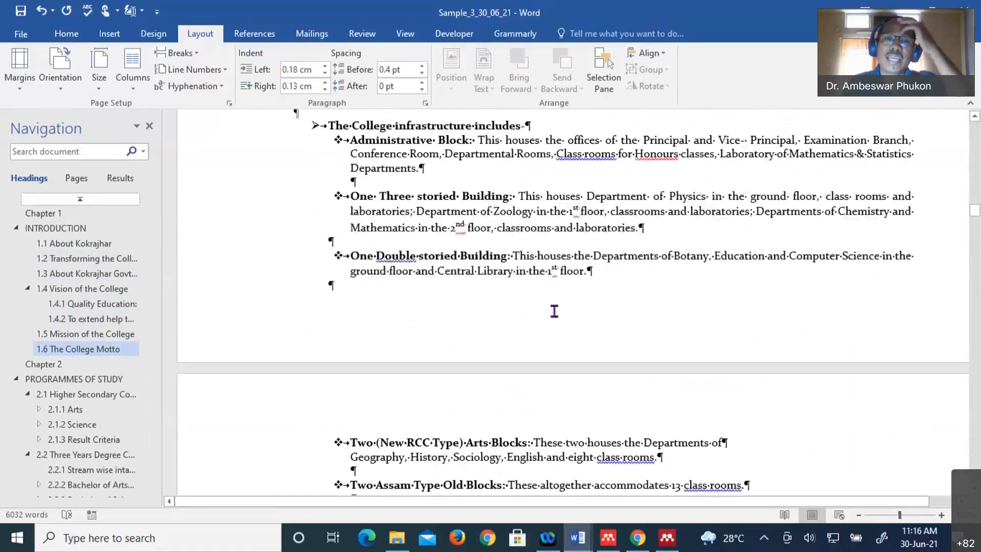
scroll(554, 311, "down", 7)
scroll(555, 311, "down", 10)
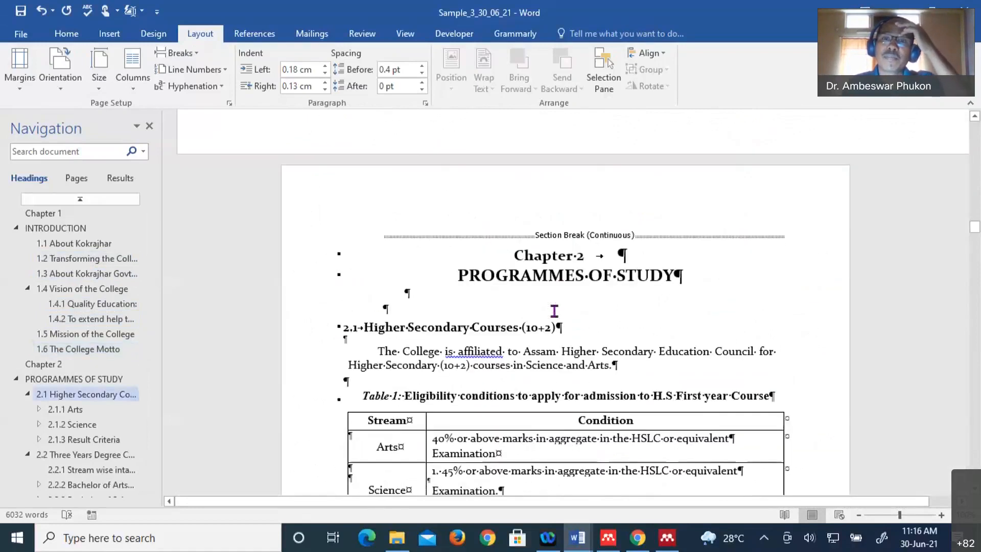
scroll(554, 311, "up", 4)
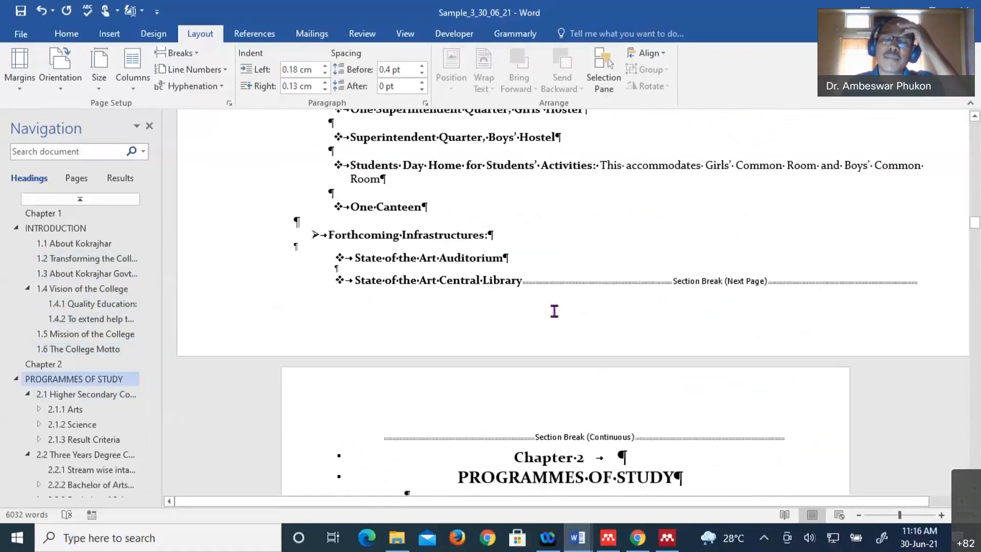
scroll(555, 311, "up", 12)
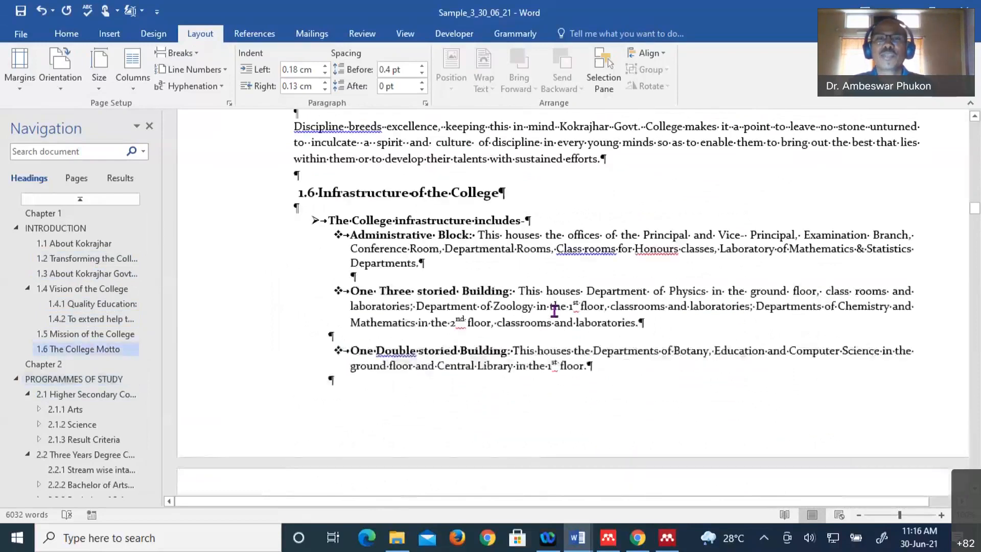
scroll(555, 311, "up", 5)
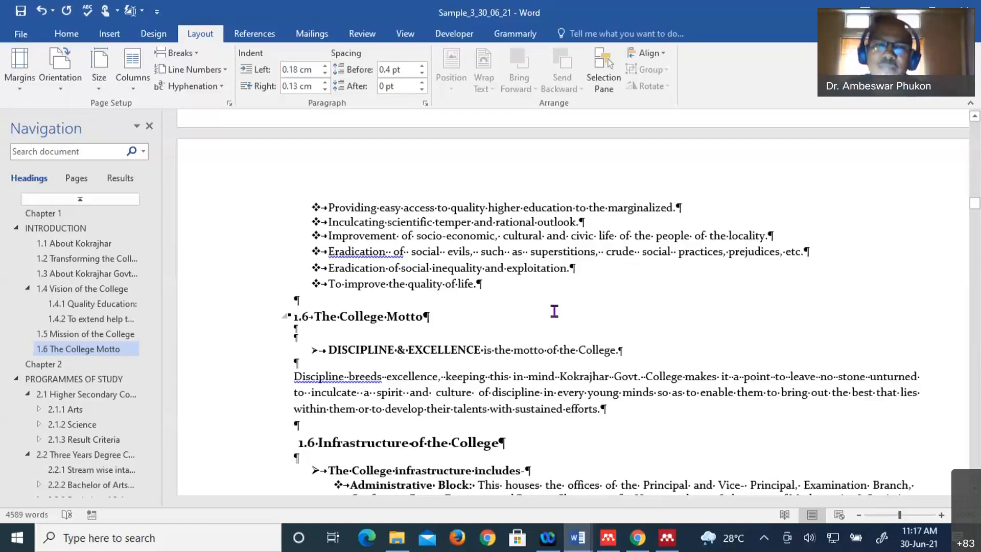
- Scroll through section 1.6's infrastructure list, checking it stays landscape while Chapter 2 is portrait
scroll(545, 326, "down", 3)
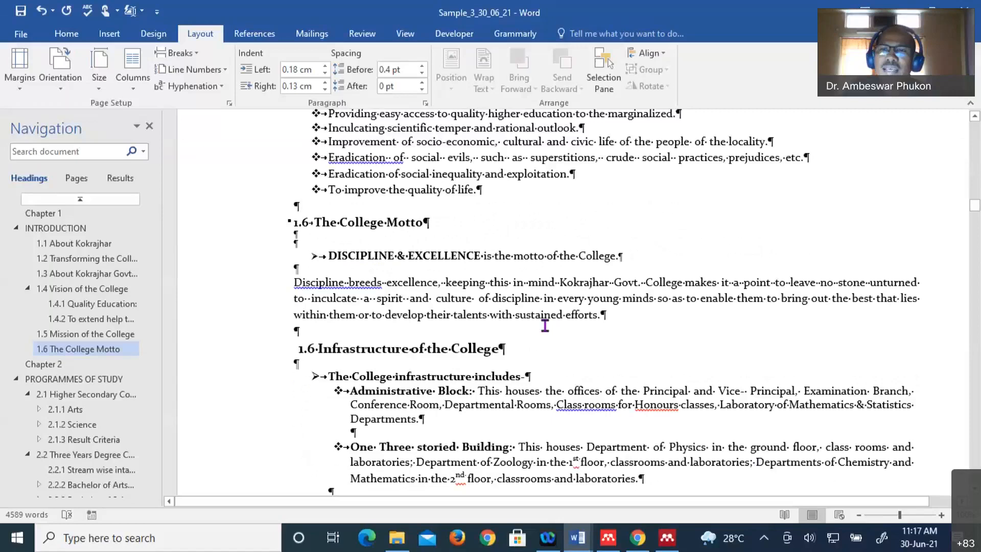
scroll(546, 326, "down", 10)
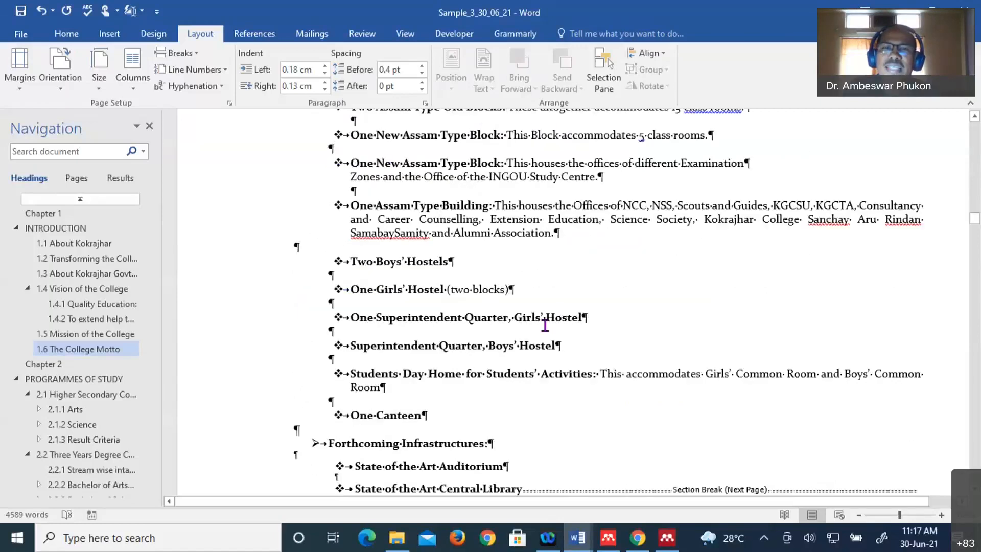
scroll(545, 326, "down", 10)
scroll(545, 326, "down", 10)
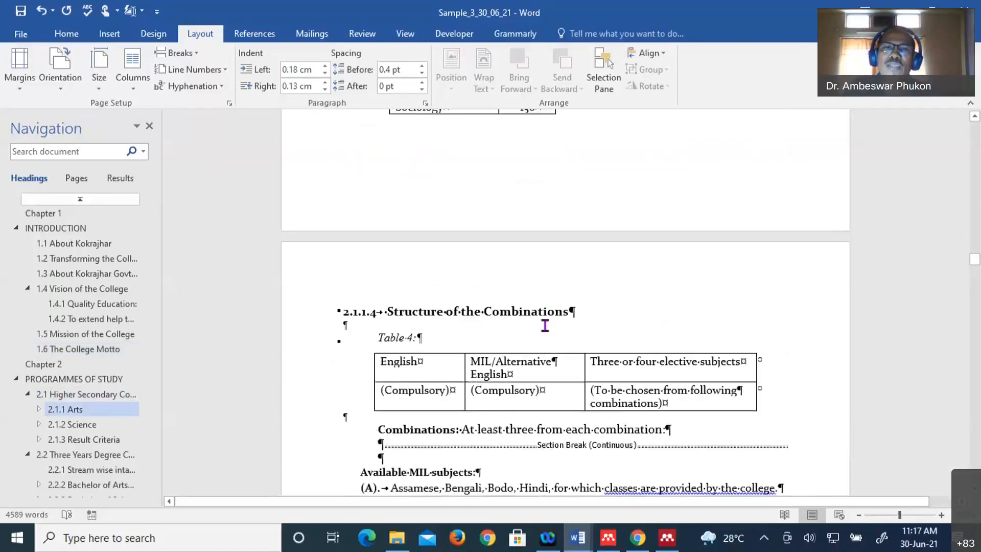
scroll(546, 326, "down", 10)
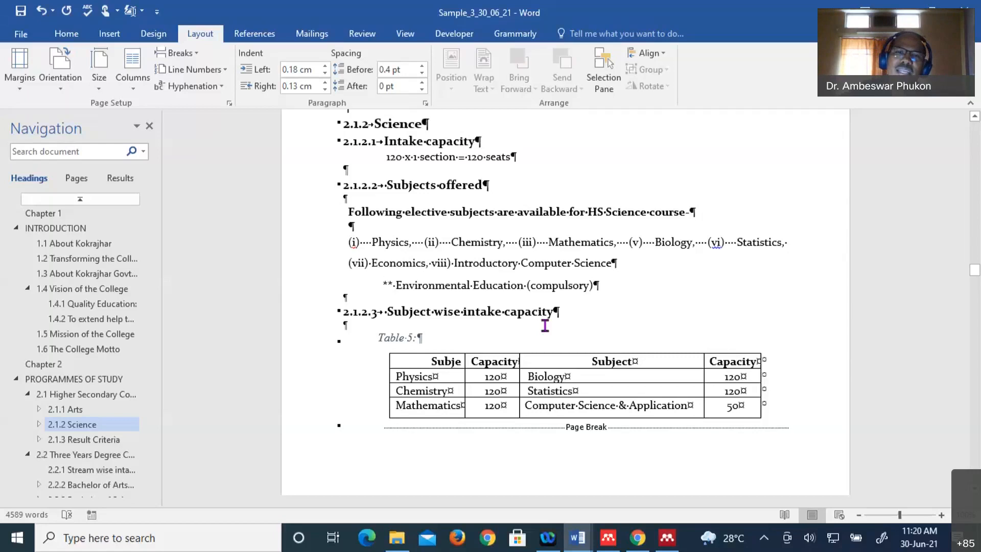
scroll(545, 325, "up", 10)
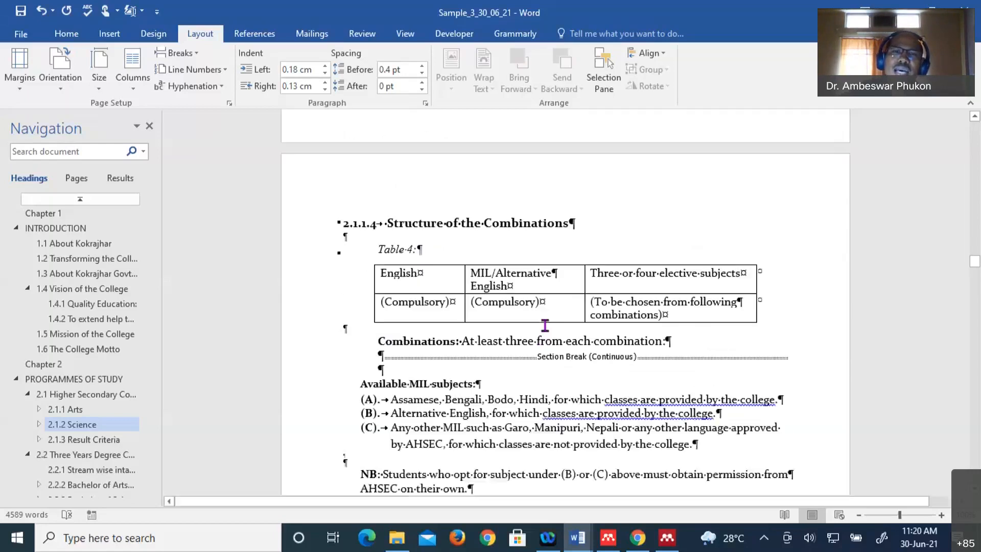
scroll(545, 326, "up", 15)
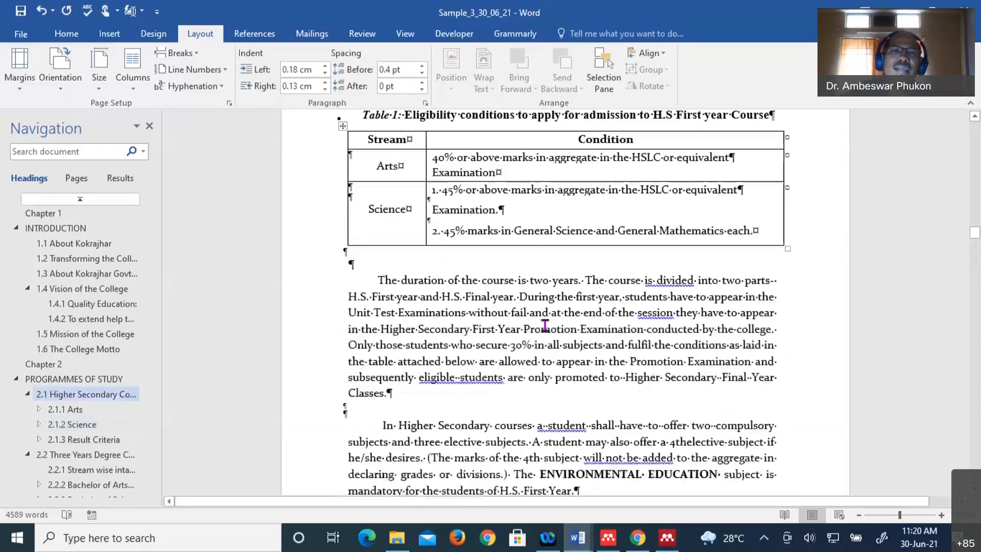
scroll(545, 326, "up", 7)
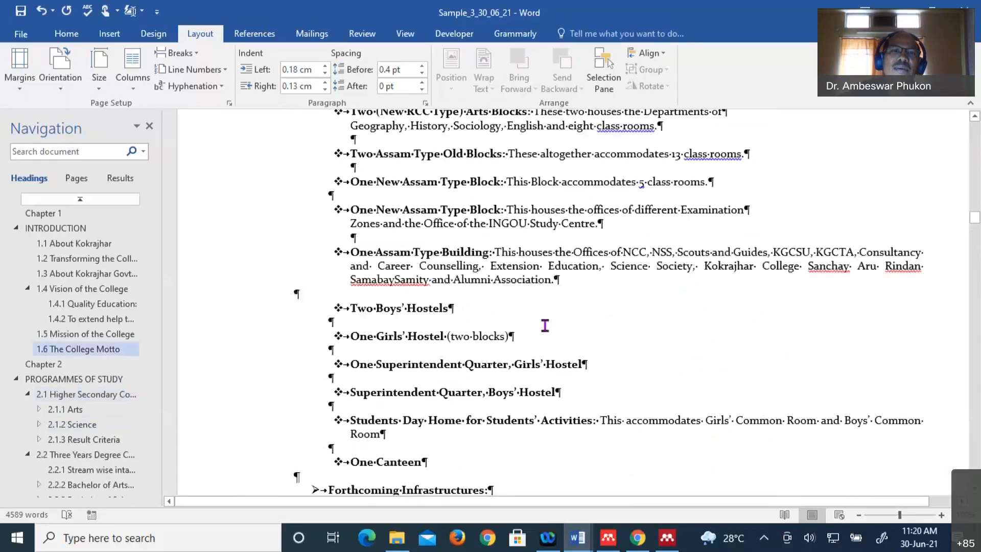
scroll(545, 325, "up", 3)
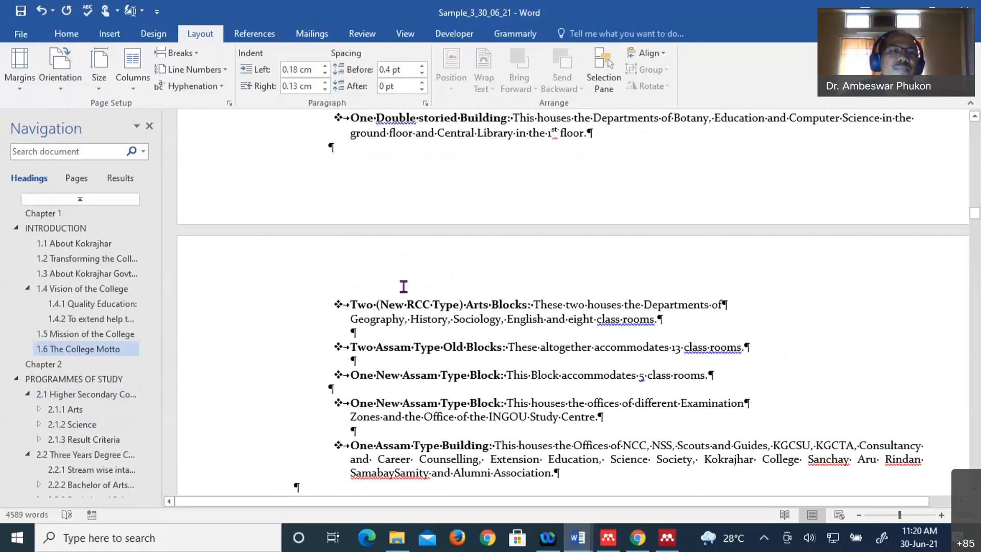
- Hide formatting marks with Ctrl+Shift+8 and scroll up to section 1.6 The College Motto
left_click(67, 34)
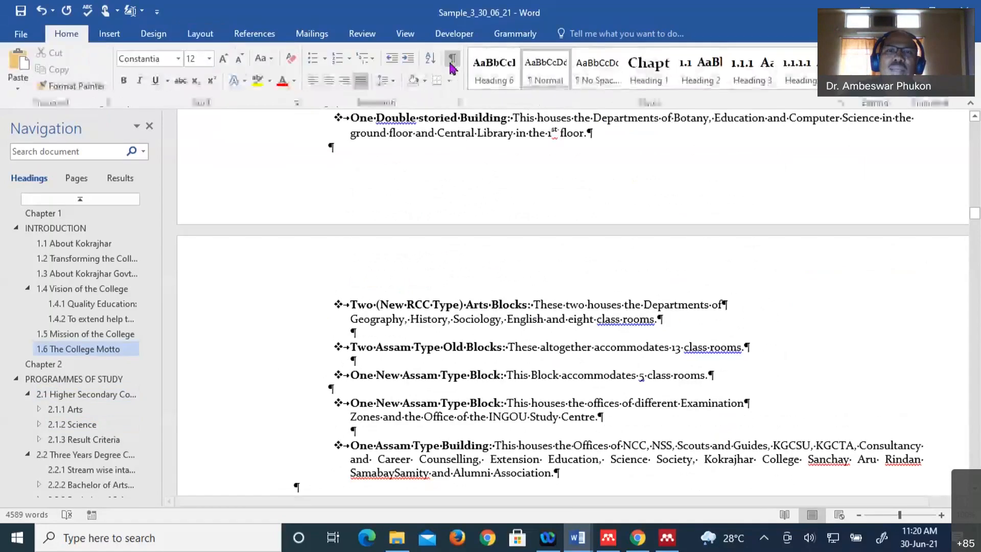
key("ctrl+shift+8")
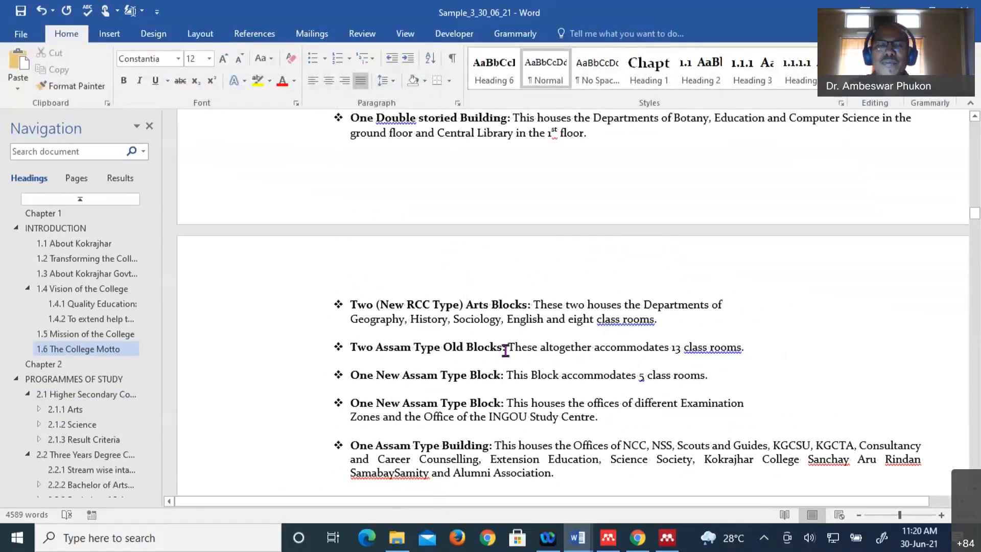
scroll(505, 351, "up", 6)
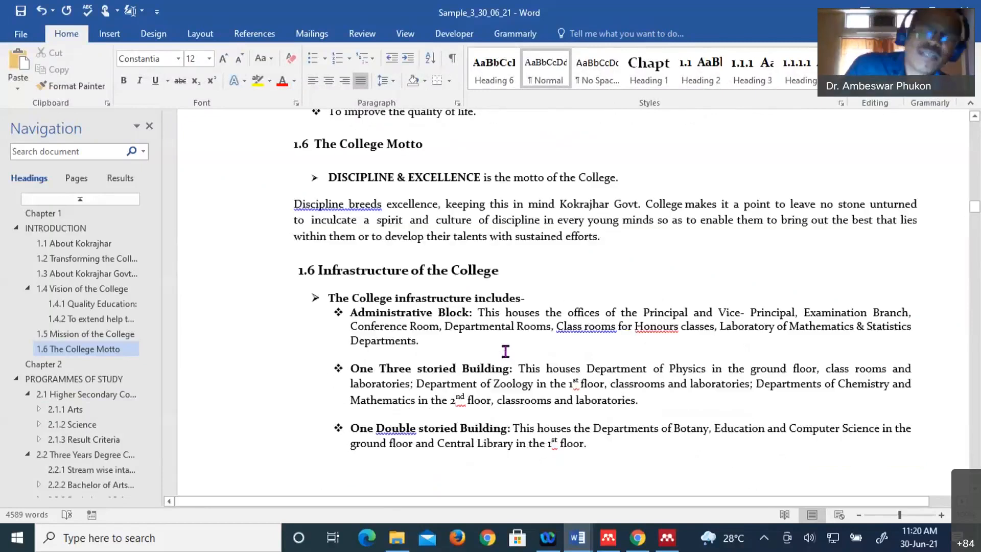
scroll(505, 351, "up", 3)
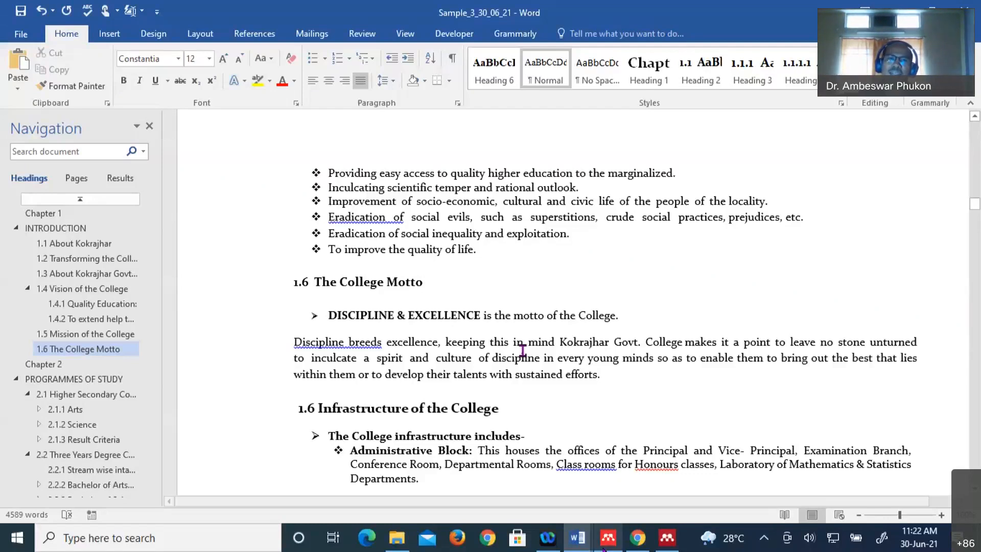
- Switch to Mendeley Desktop and choose Add Files from the Add drop-down
key("alt+Tab")
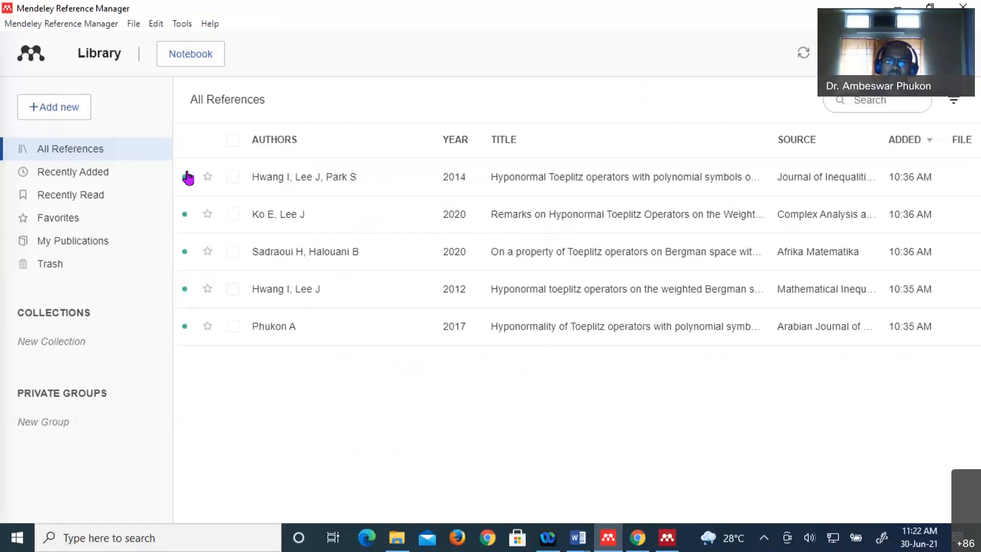
left_click(663, 543)
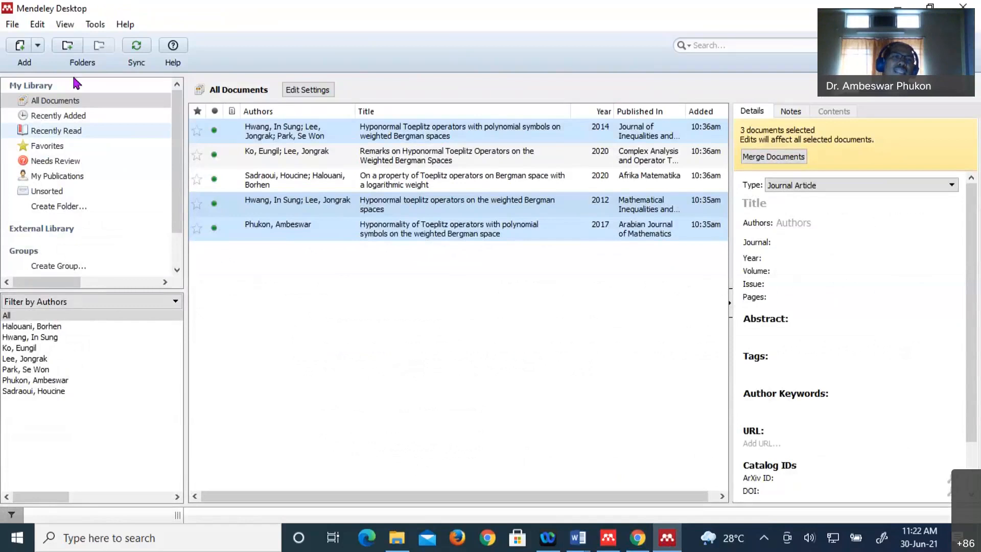
left_click(19, 45)
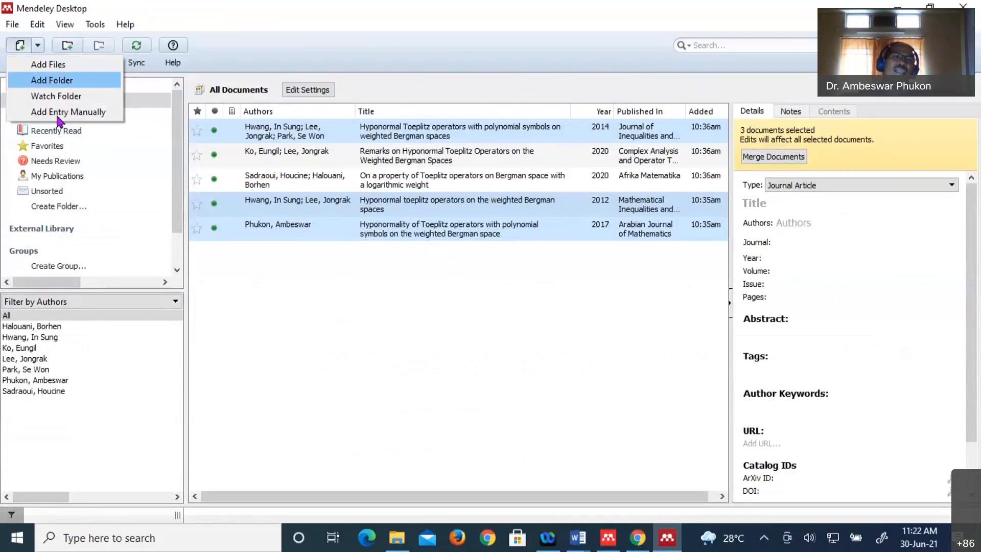
left_click(61, 67)
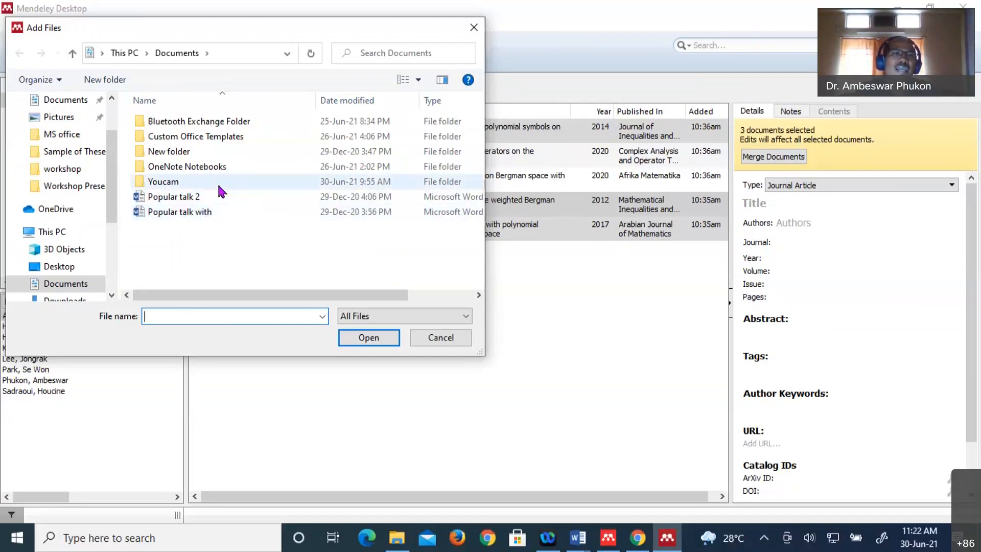
- Browse to the Desktop folder in the Add Files dialog and select Workshop Presentation
scroll(116, 190, "up", 3)
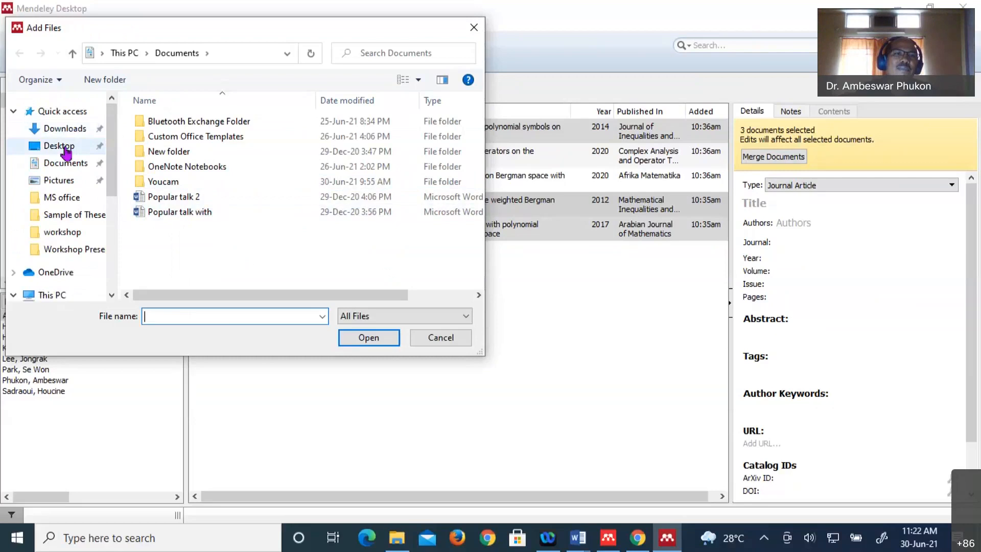
left_click(60, 147)
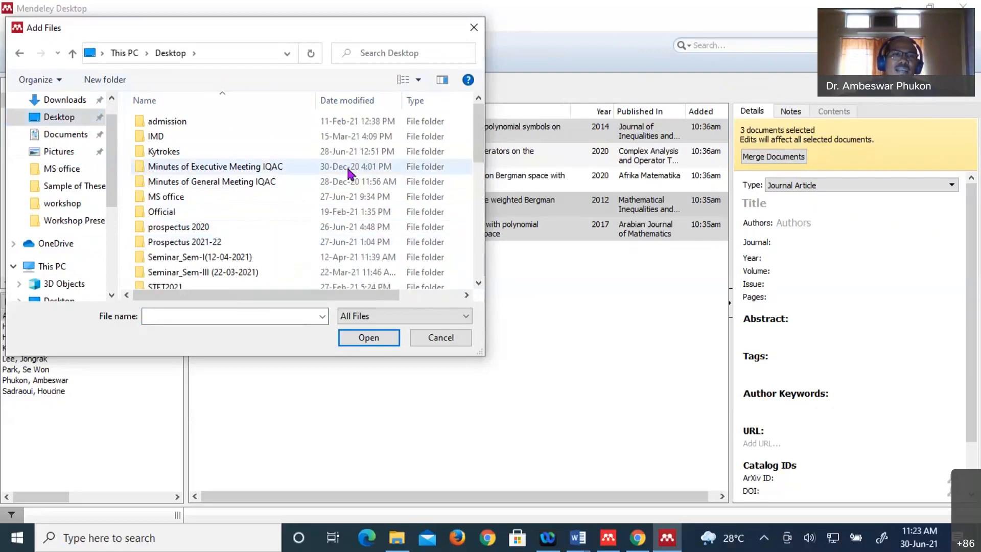
scroll(347, 168, "down", 5)
scroll(268, 239, "up", 1)
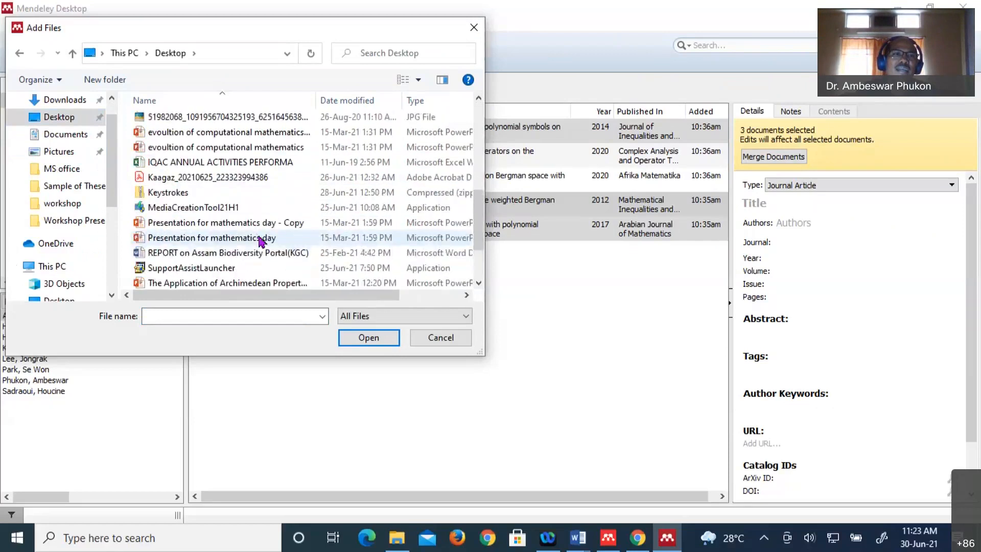
scroll(261, 240, "down", 5)
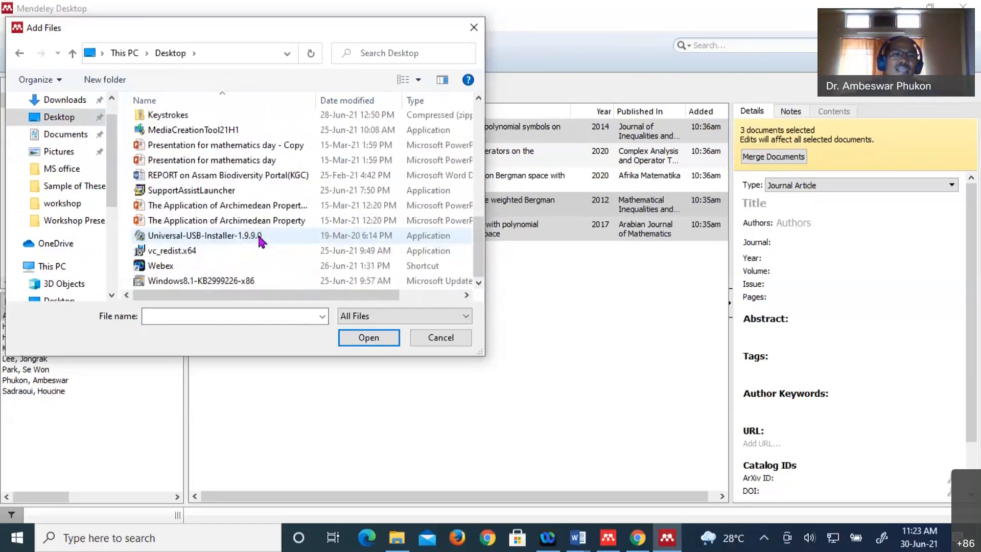
scroll(260, 241, "up", 1)
scroll(260, 241, "up", 3)
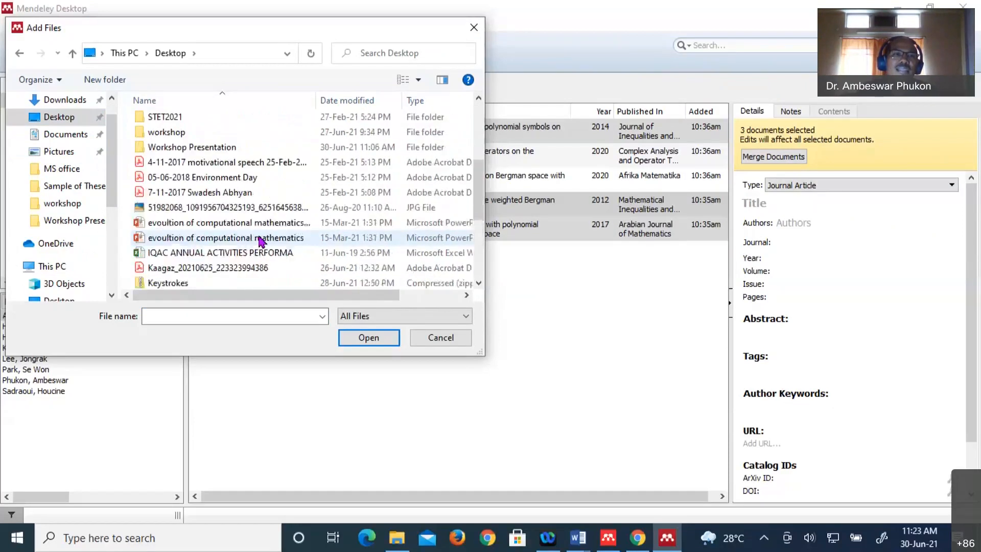
scroll(261, 240, "up", 1)
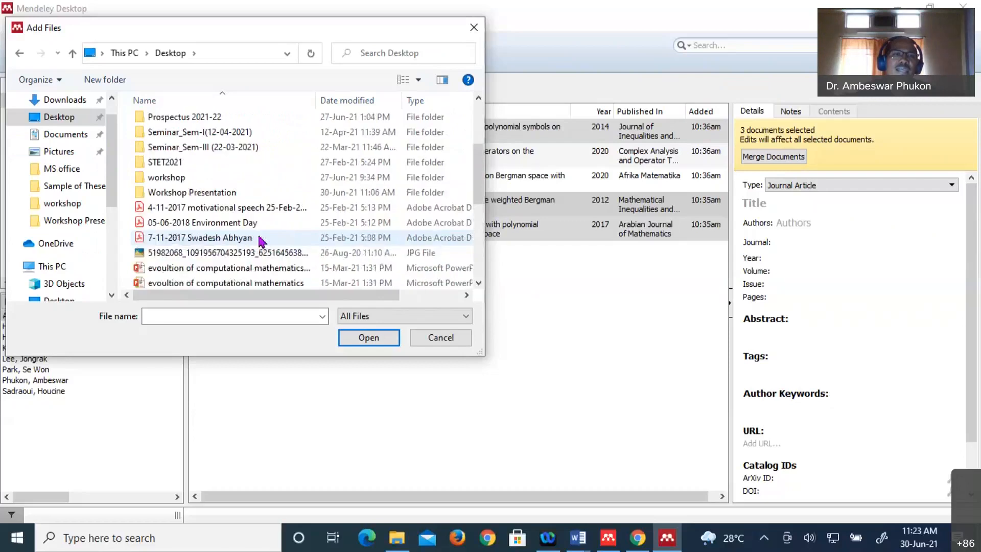
left_click(207, 198)
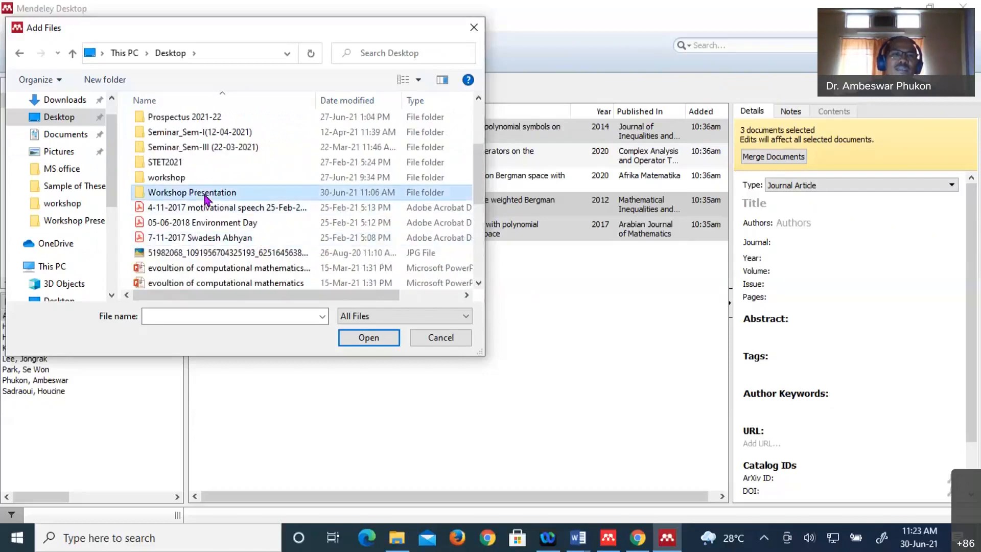
- Open Workshop Presentation > Sample of Theses and select the Thesis English PDF
double_click(207, 198)
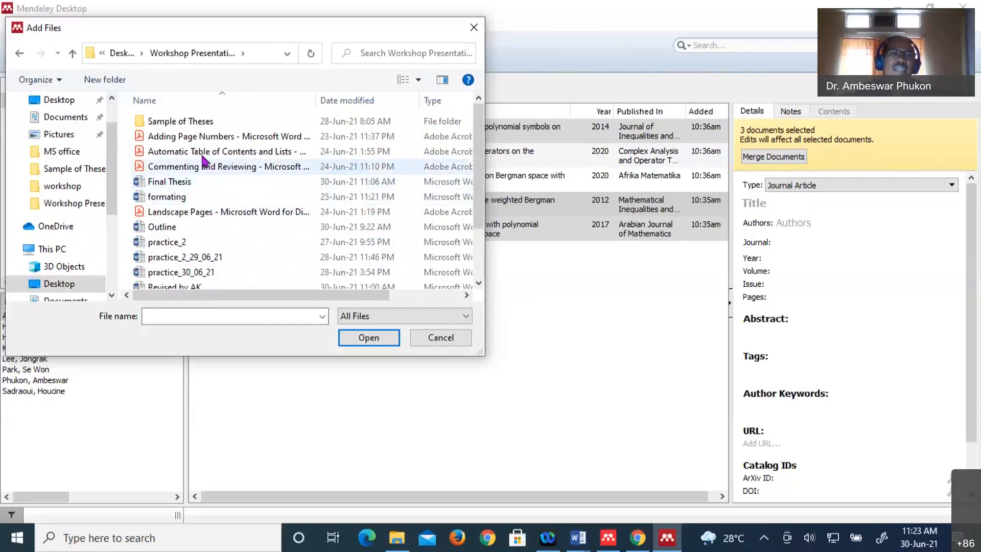
double_click(163, 123)
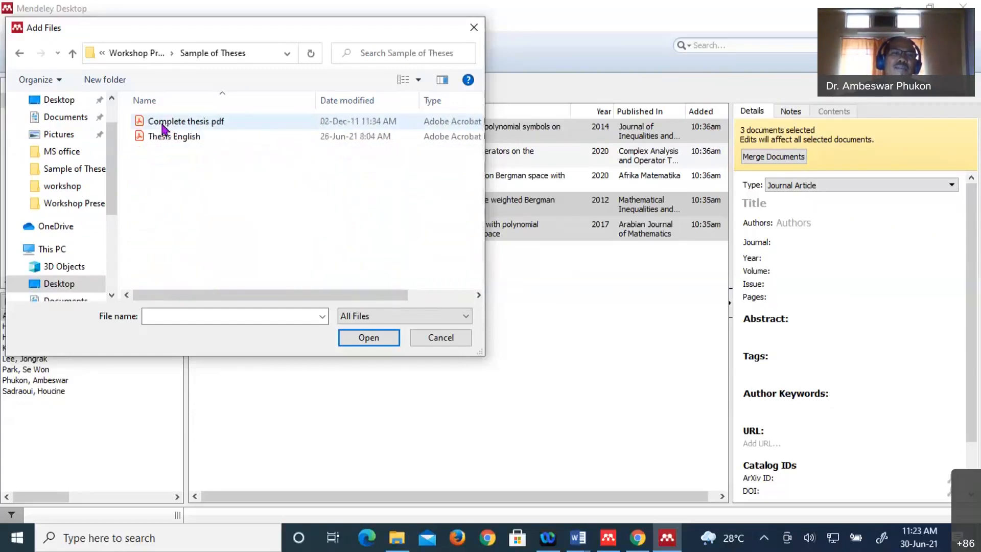
left_click(139, 137)
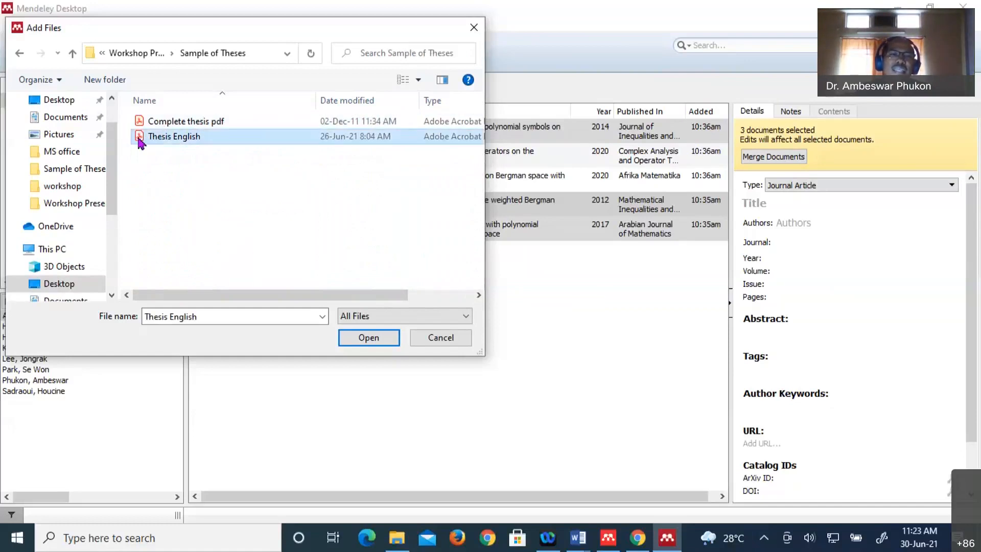
- Import the Thesis English PDF as a 2014 library entry and sync the library
left_click(367, 338)
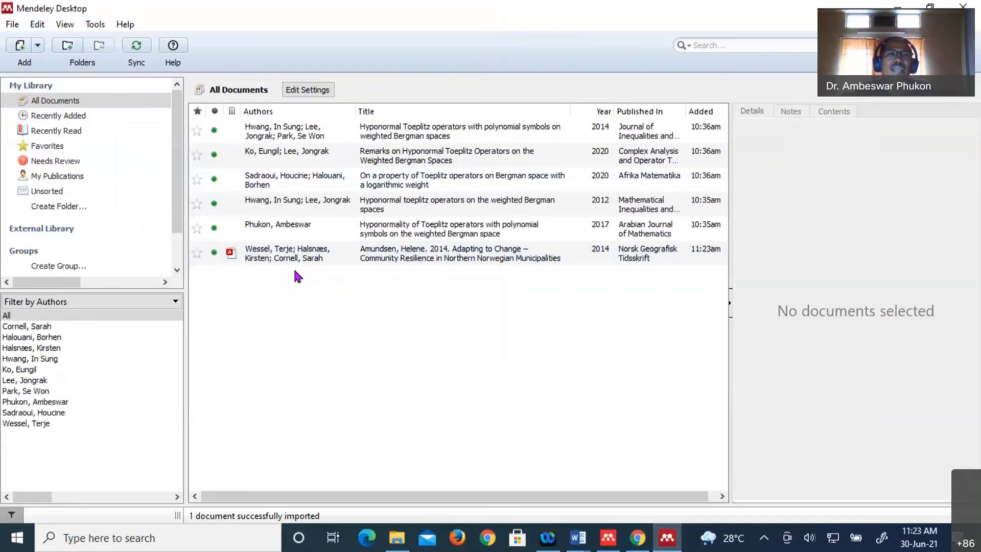
left_click(137, 49)
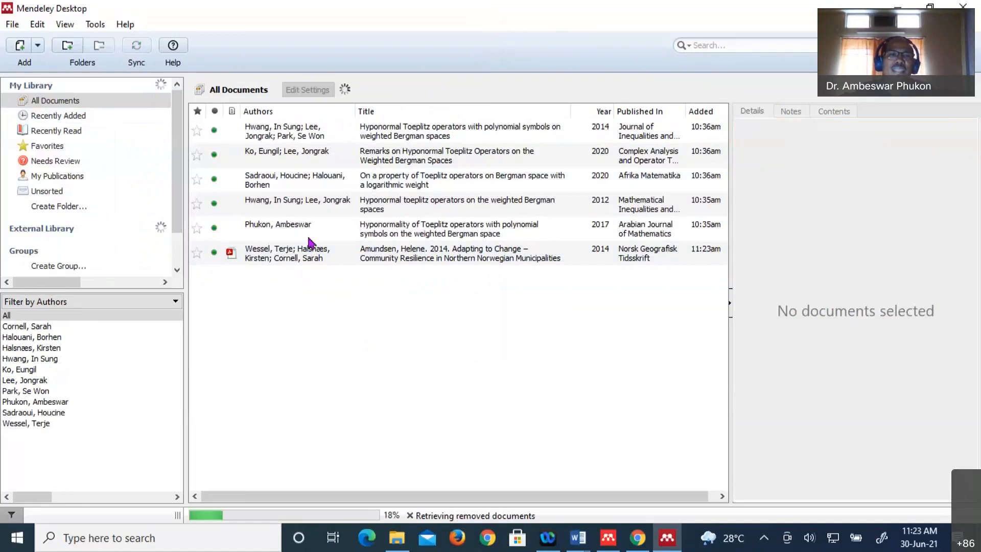